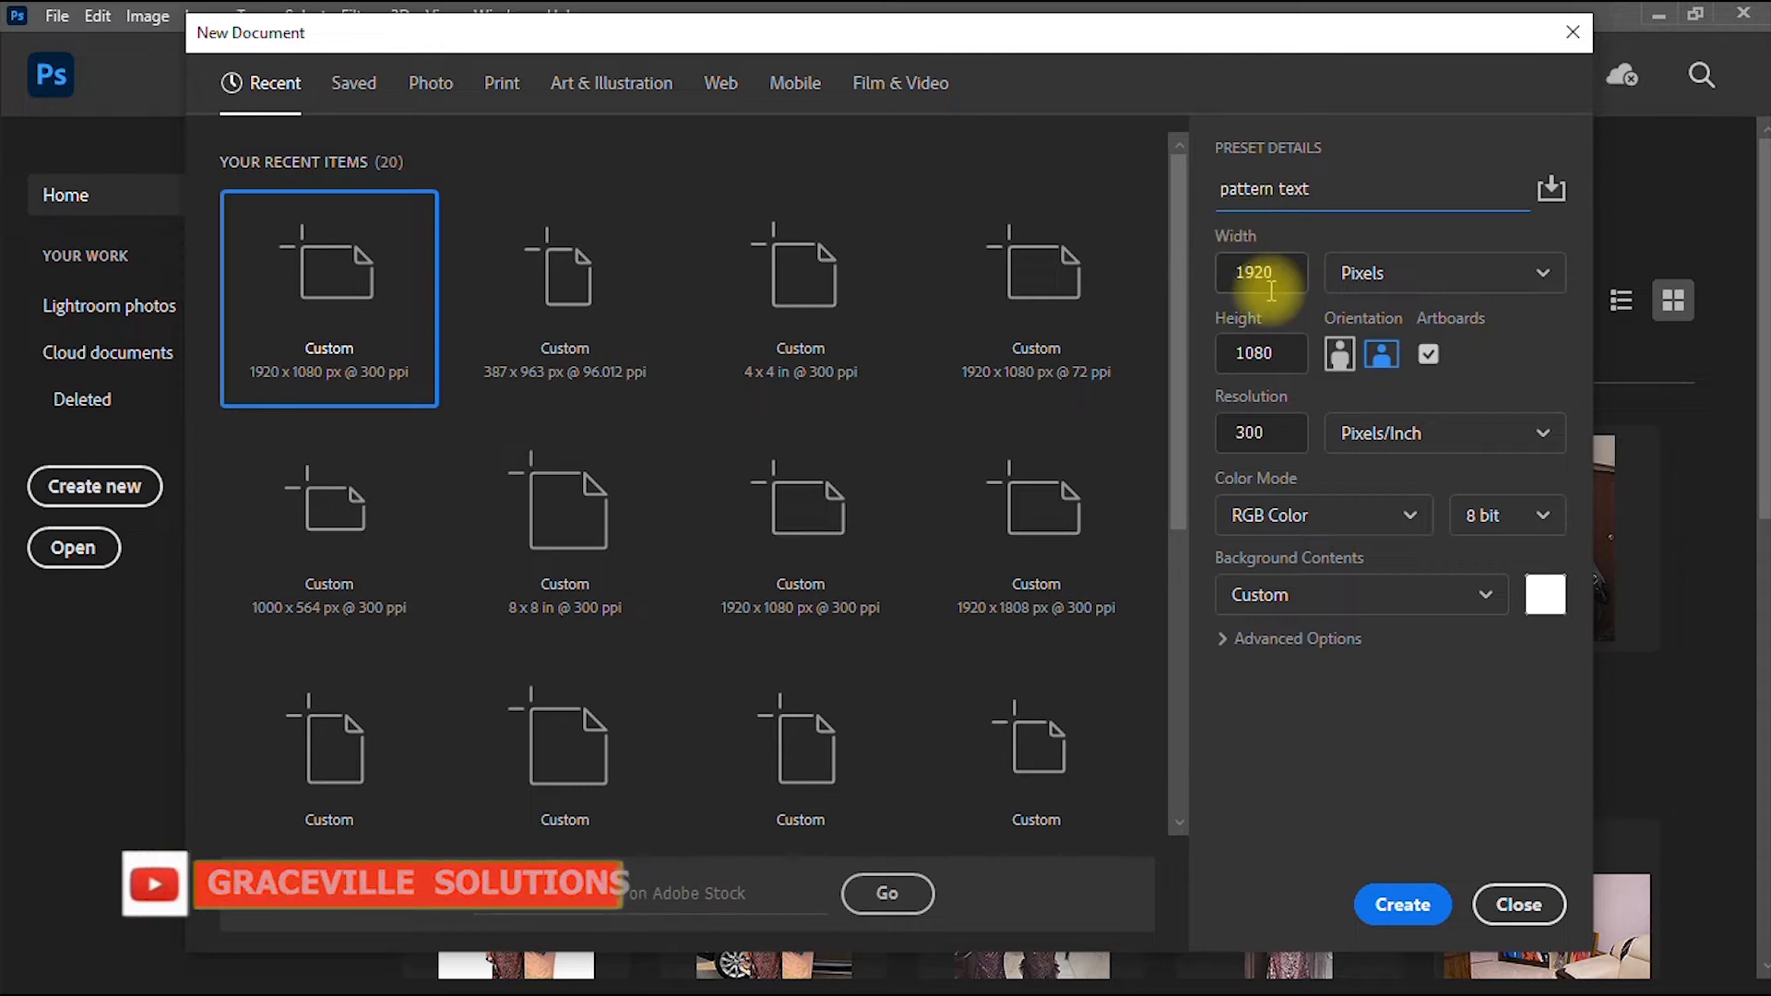
- Switch the new document's units to inches and set its width and height to 4 inches
click(1524, 273)
click(1418, 384)
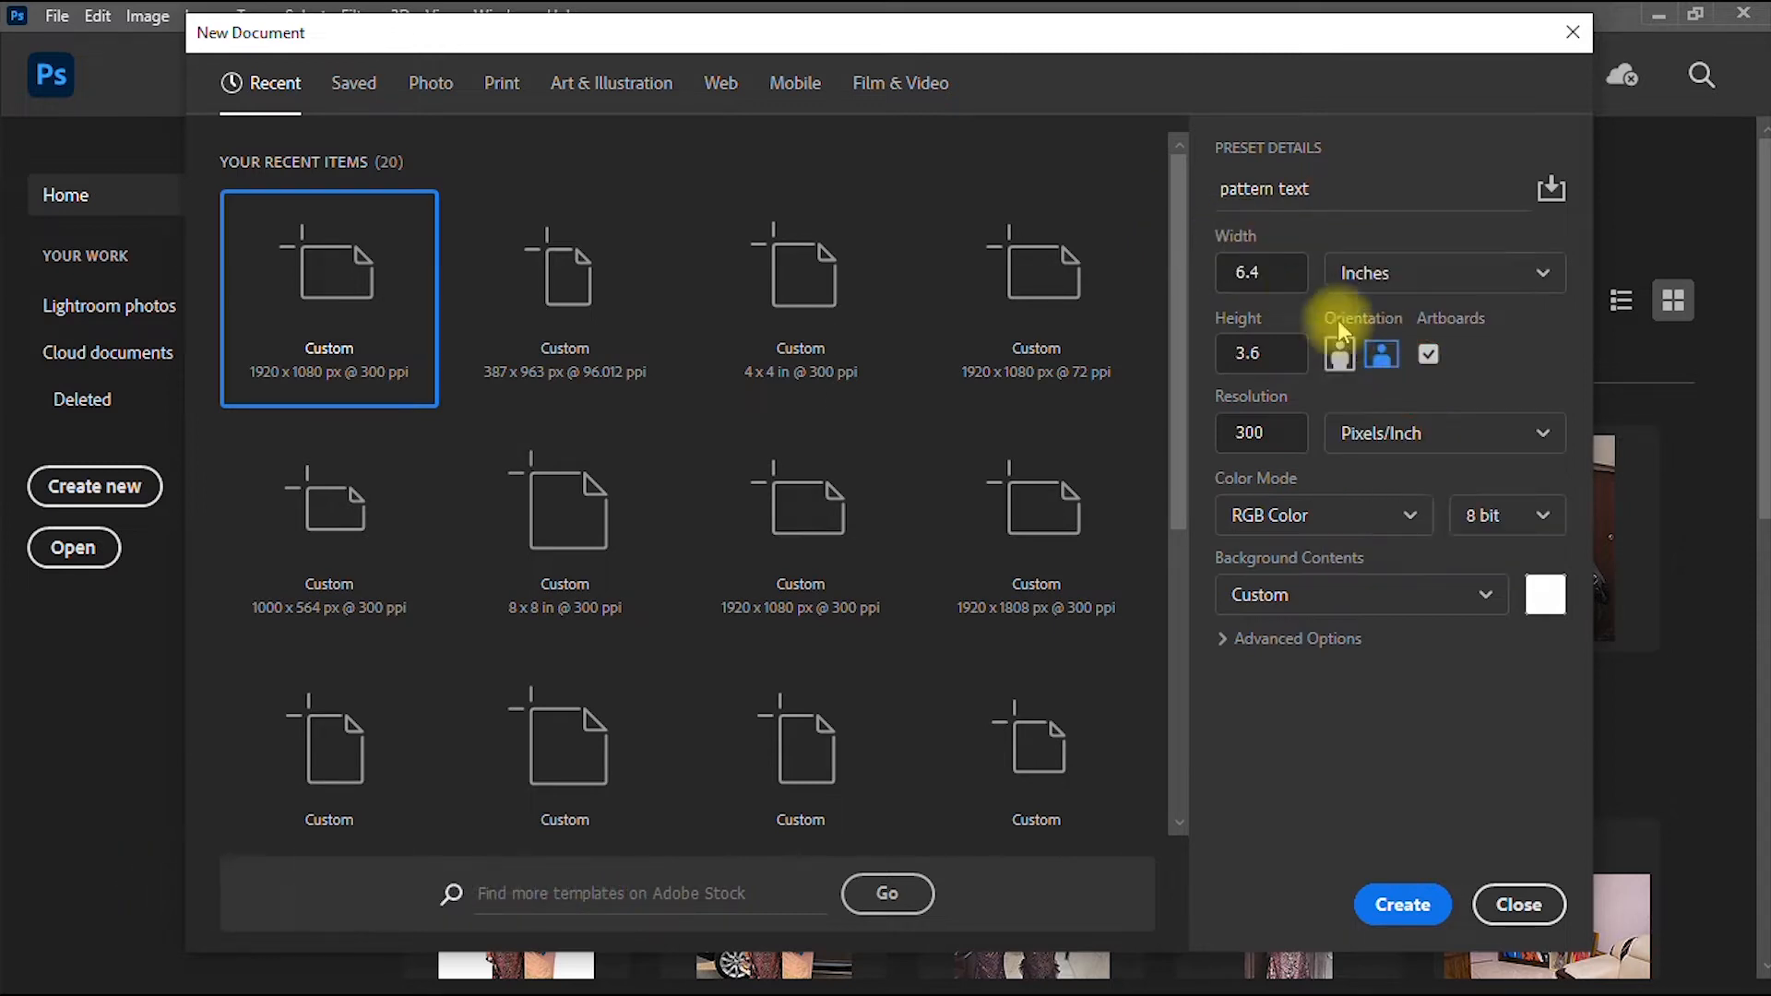
double_click(1237, 271)
text(4)
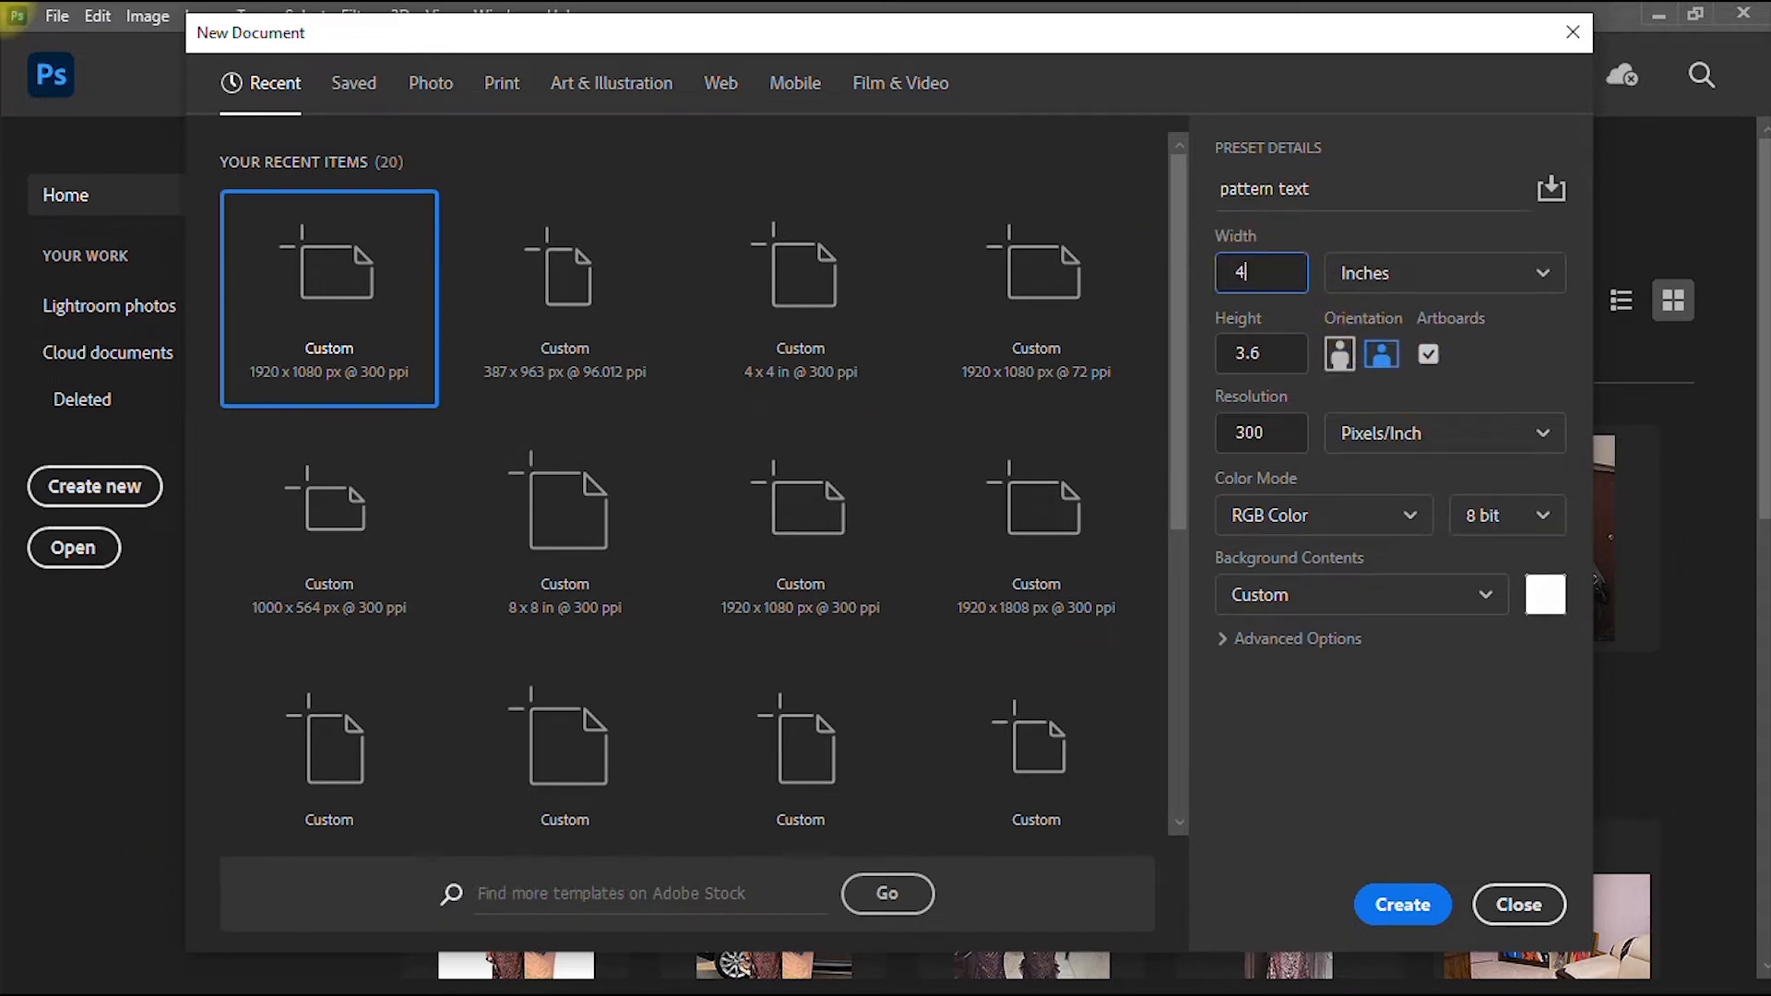
click(1274, 354)
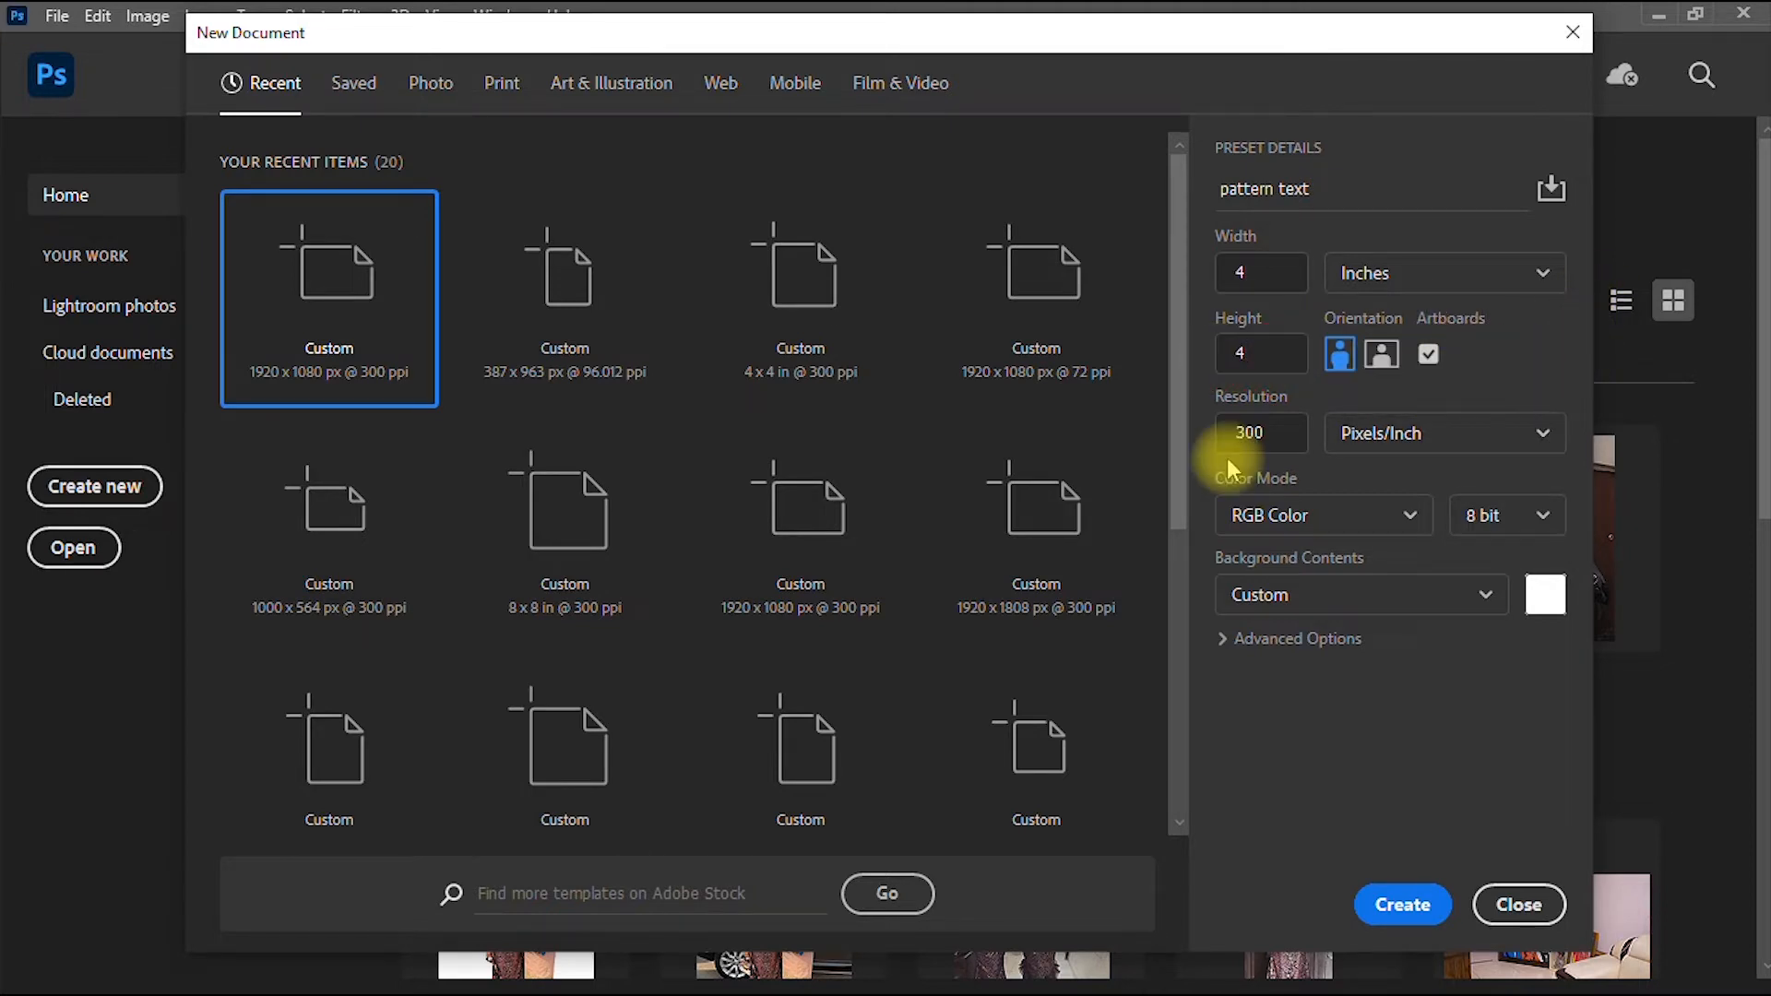
- Set the resolution to 300 pixels/inch and create the document with an artboard
click(1262, 442)
drag(1273, 438, 1226, 437)
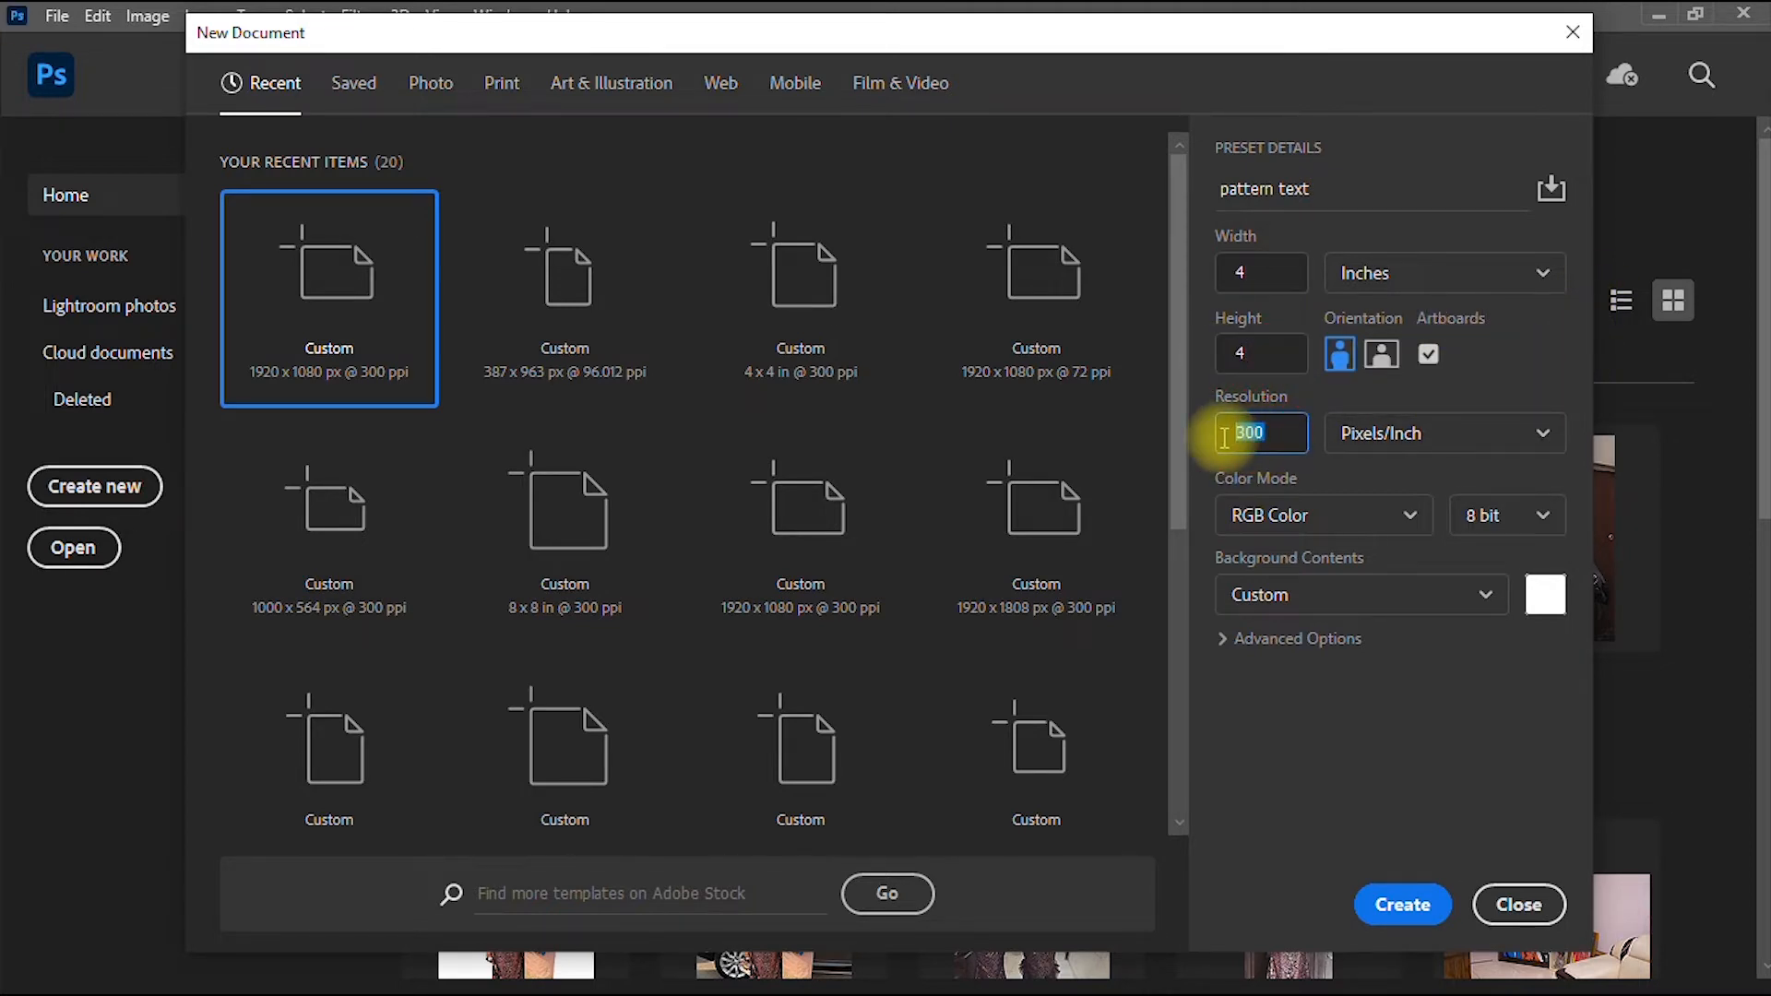
text(2)
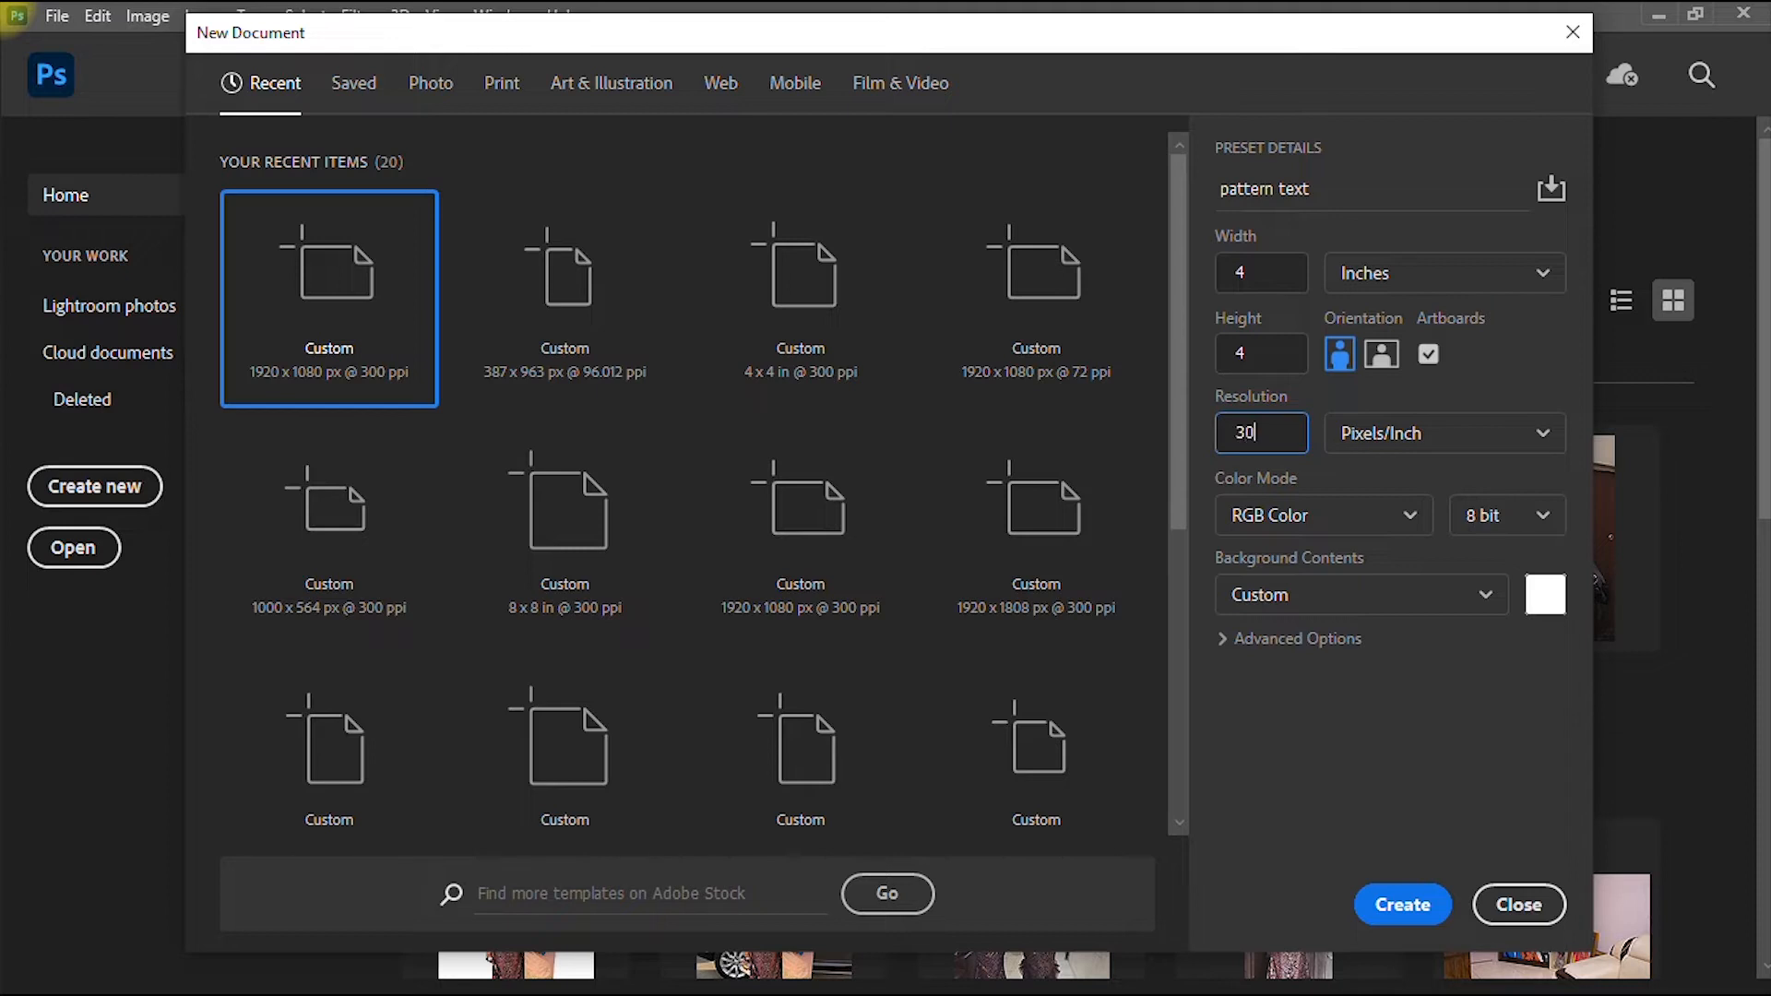
click(1413, 742)
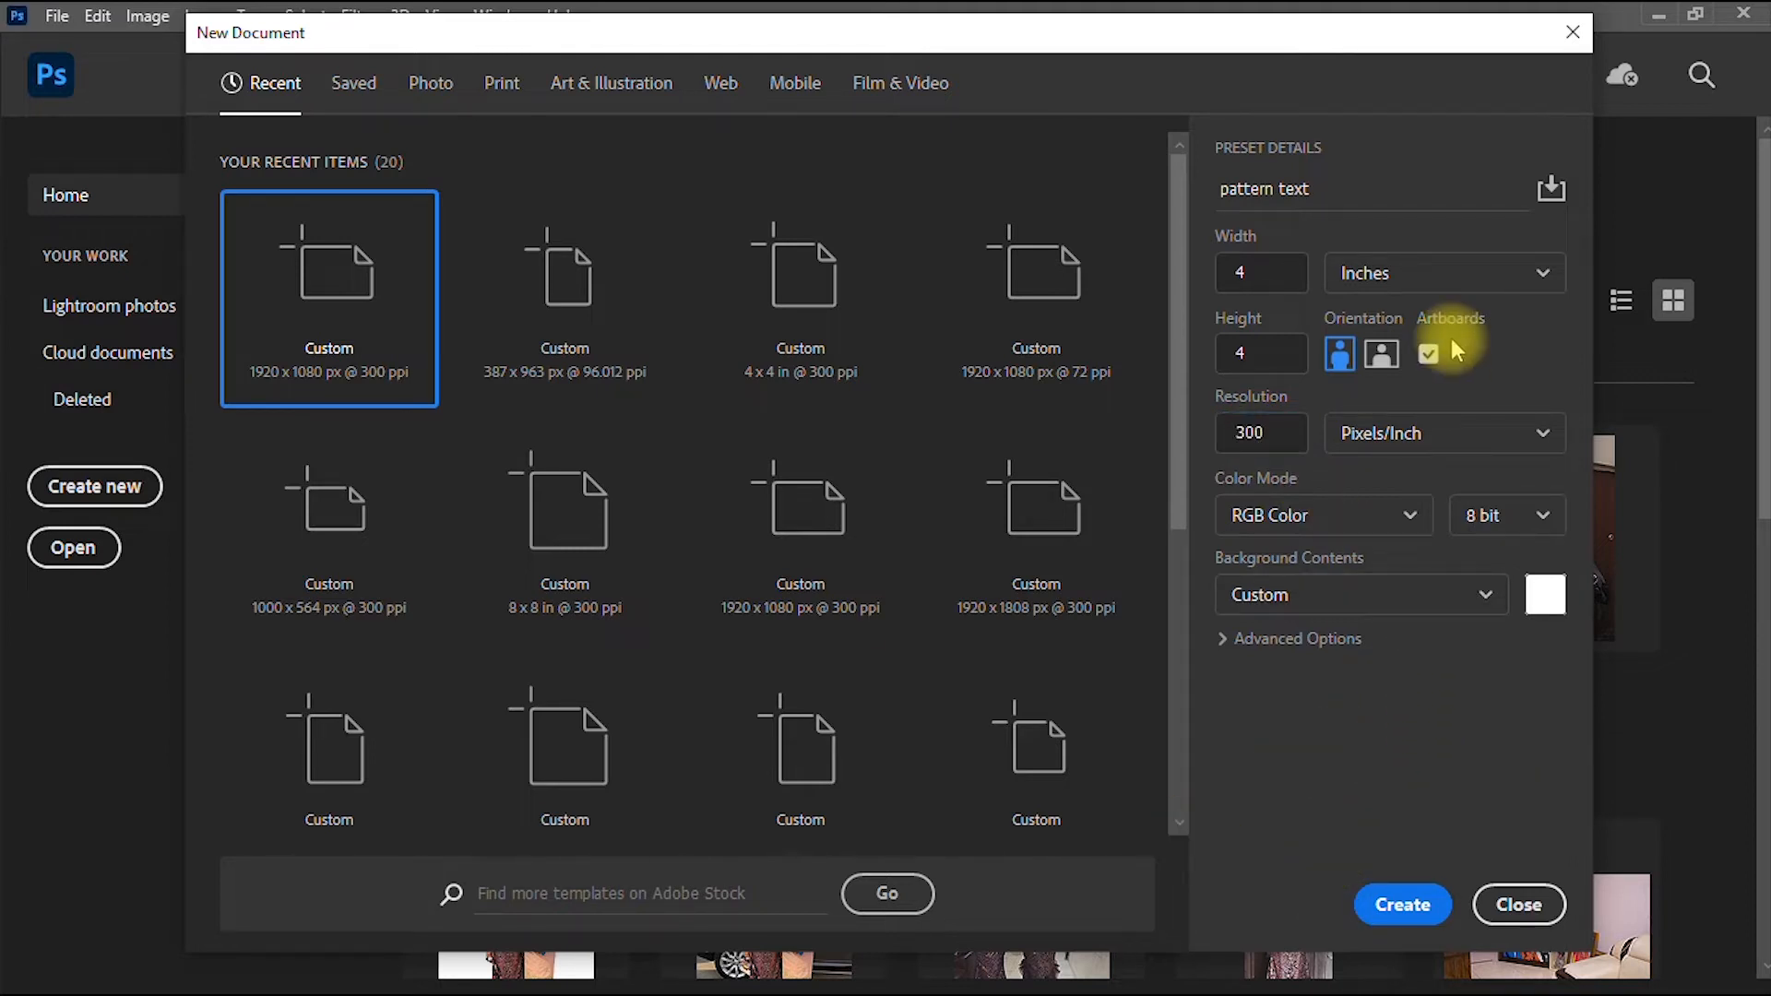
click(1399, 906)
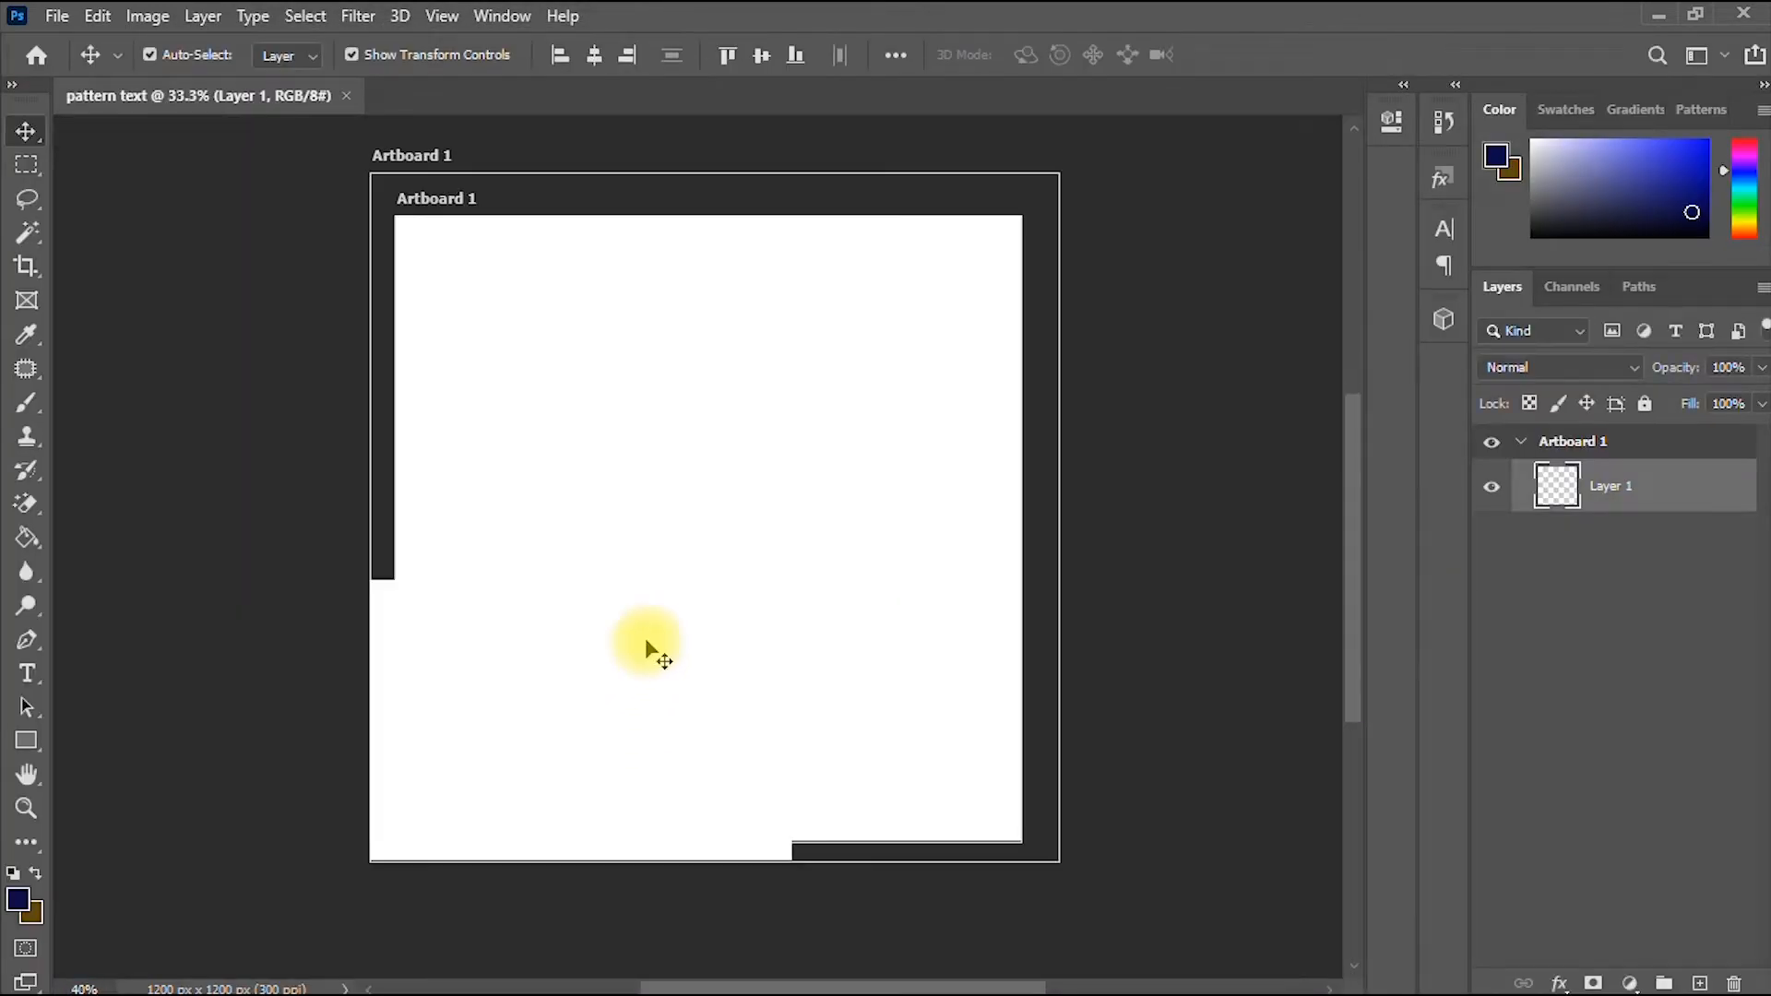
scroll(649, 646, down, 1)
scroll(648, 646, up, 2)
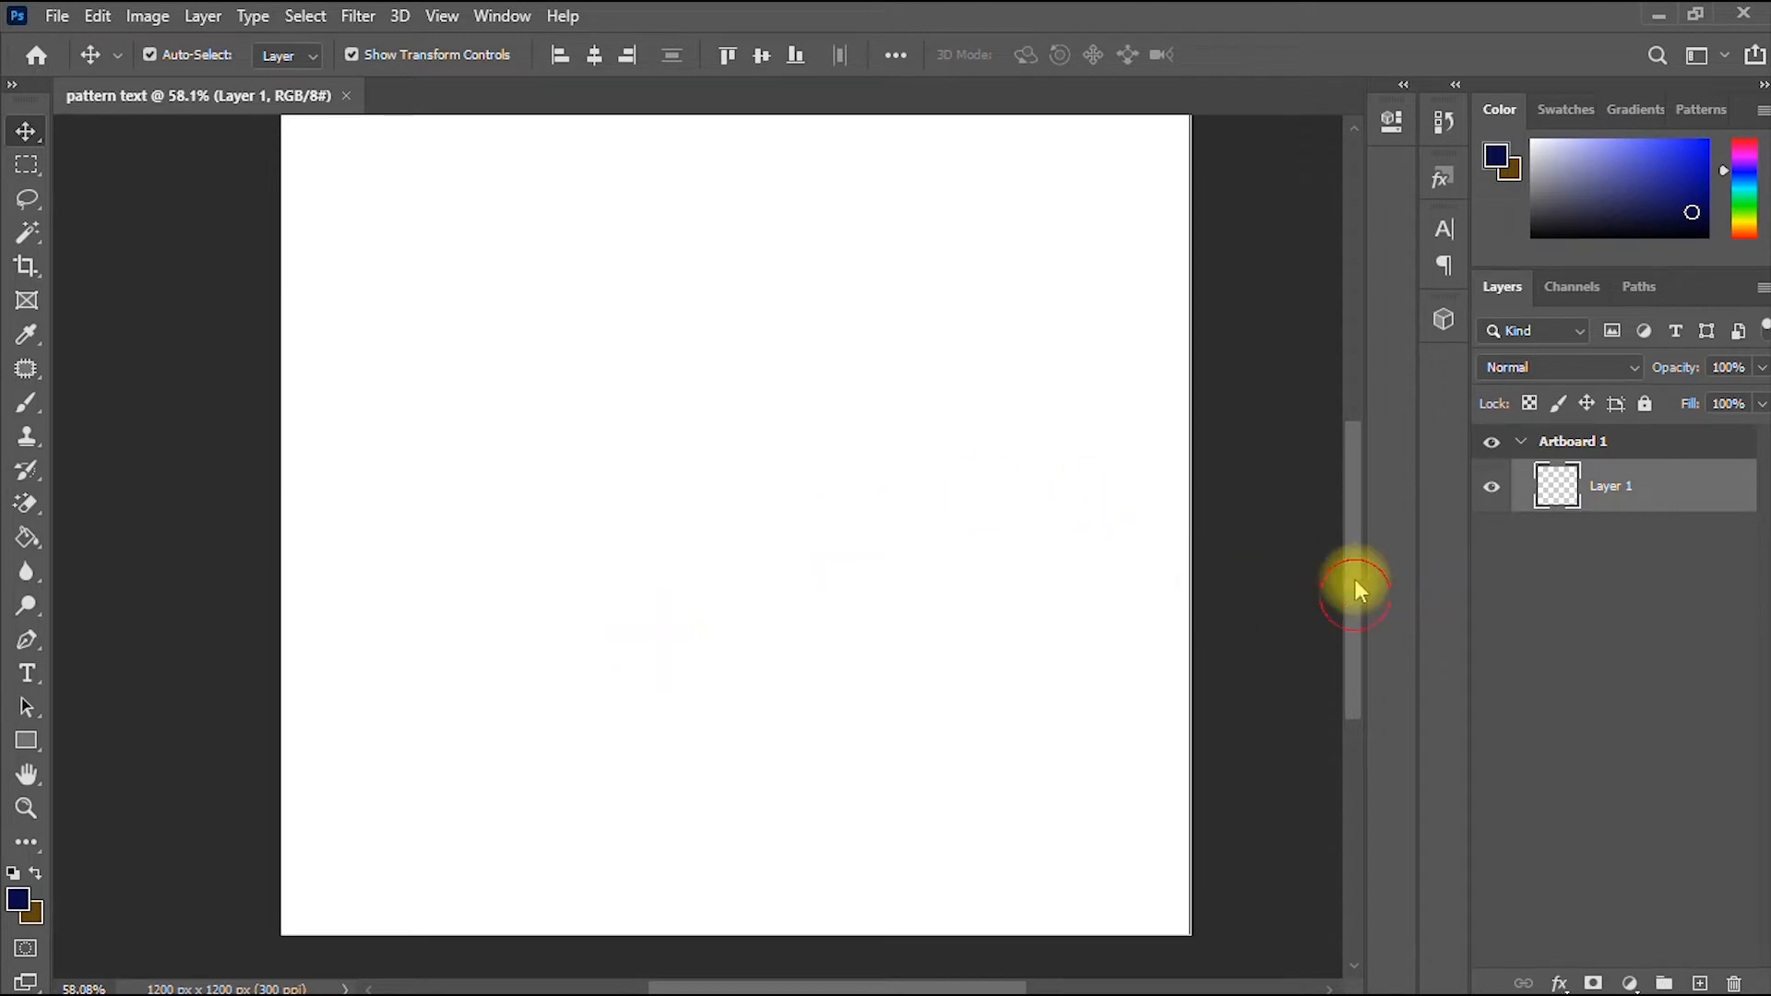
scroll(1356, 581, up, 1)
scroll(908, 525, down, 2)
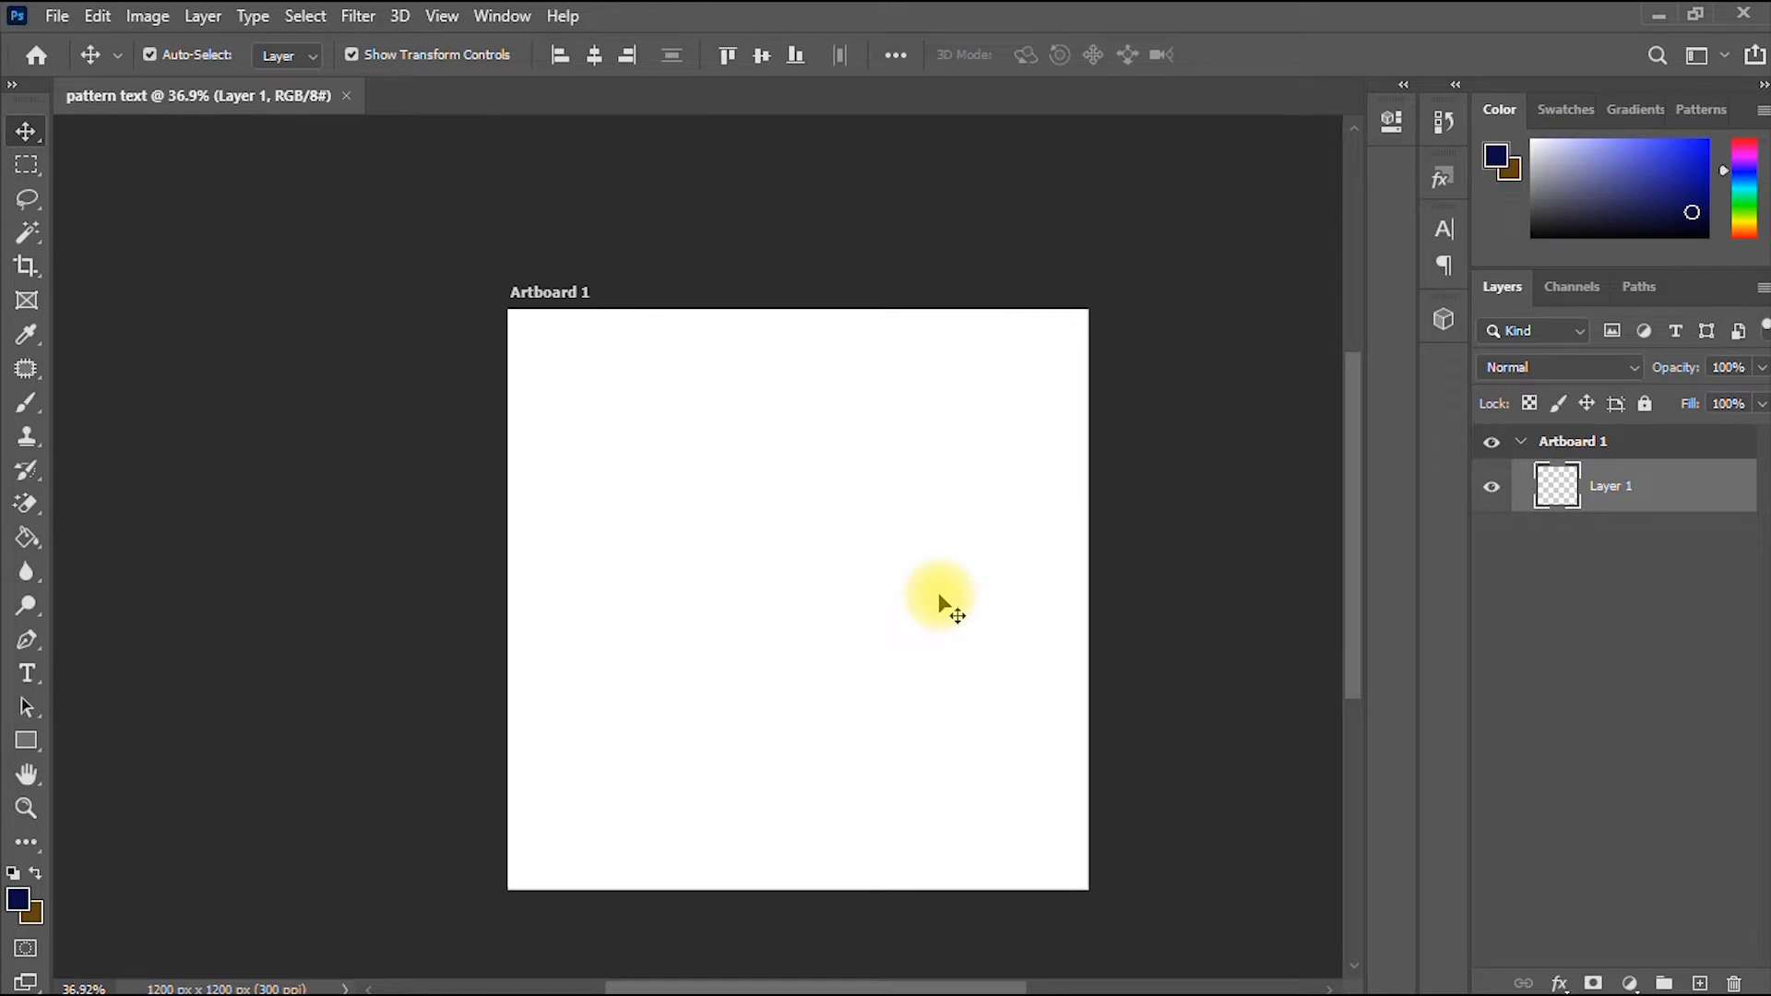
- Set the foreground colour to the dark blue #03055e
click(23, 903)
click(1161, 696)
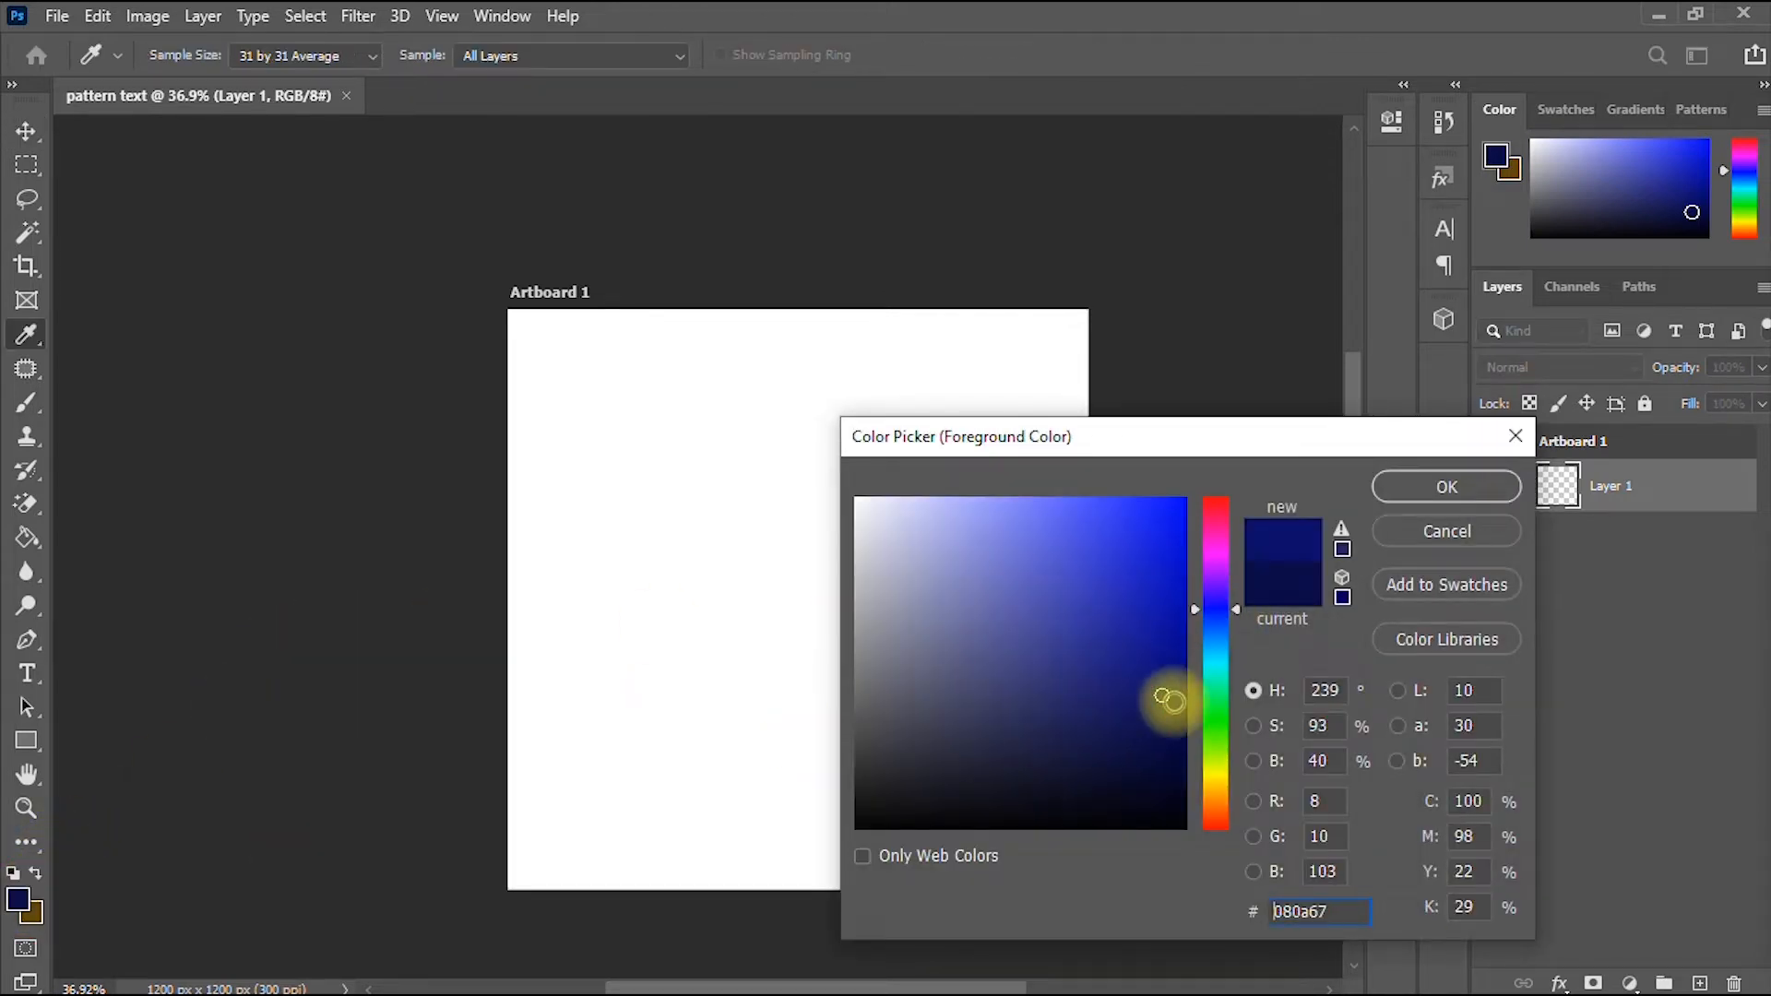
click(1171, 691)
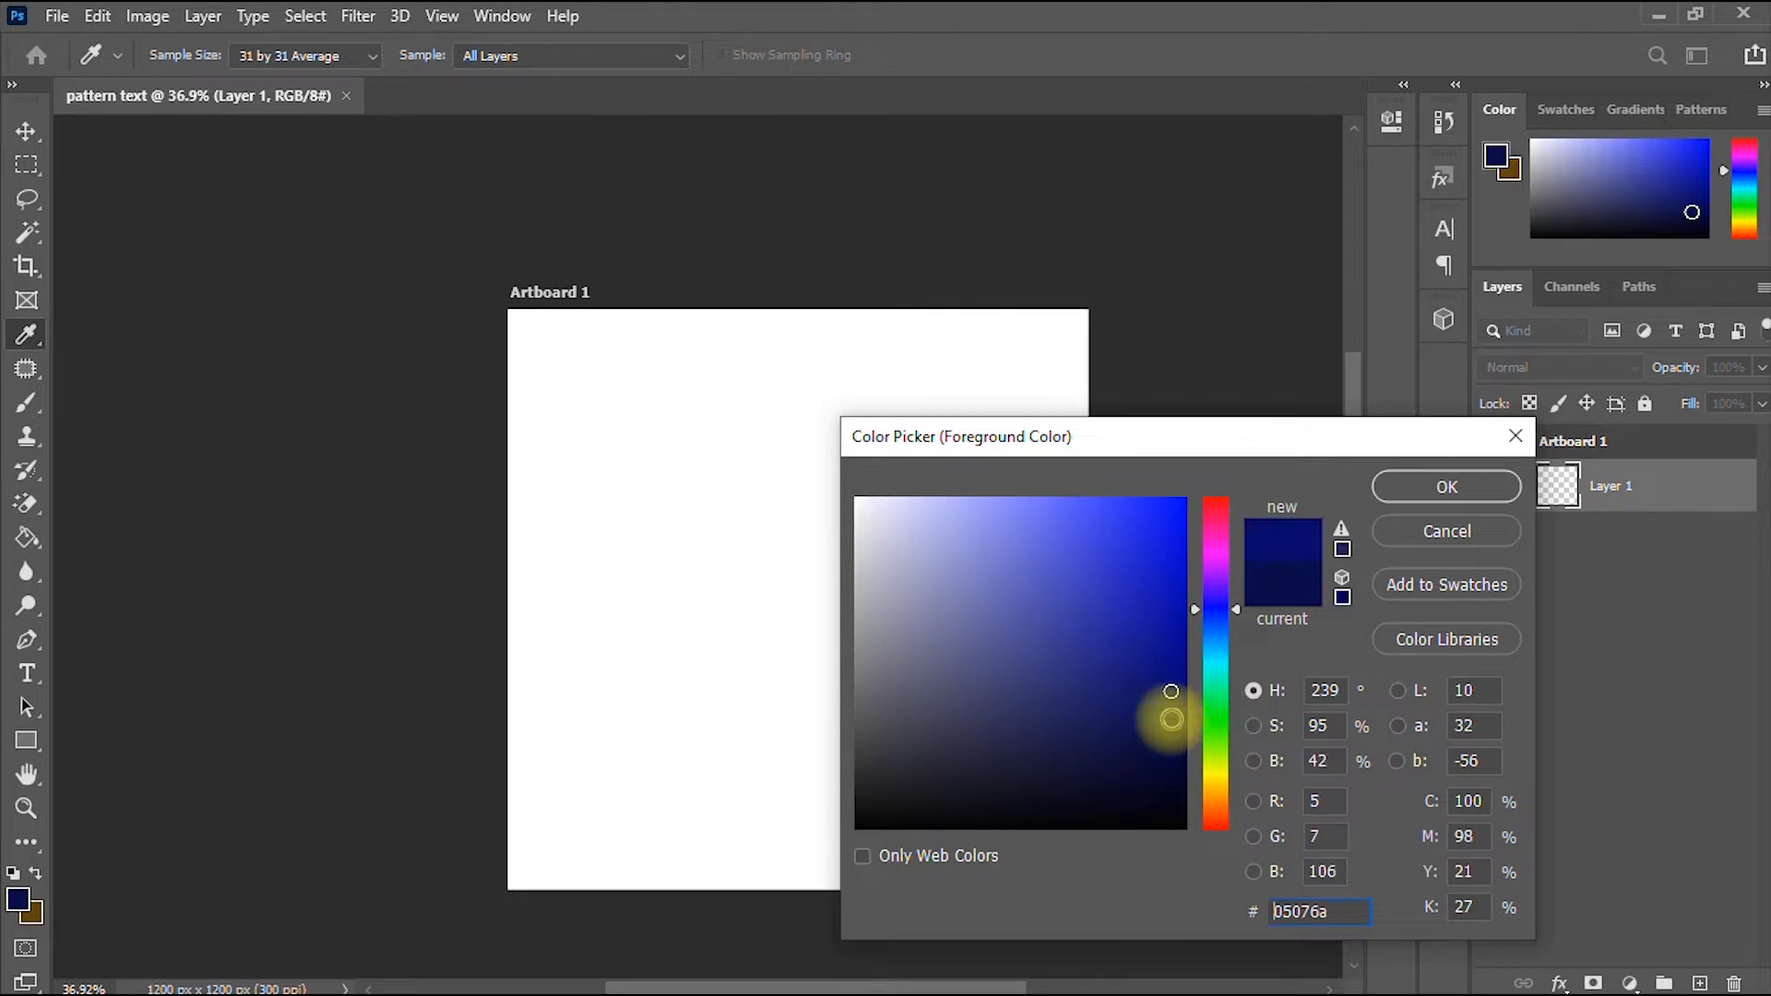
drag(1174, 716, 1174, 703)
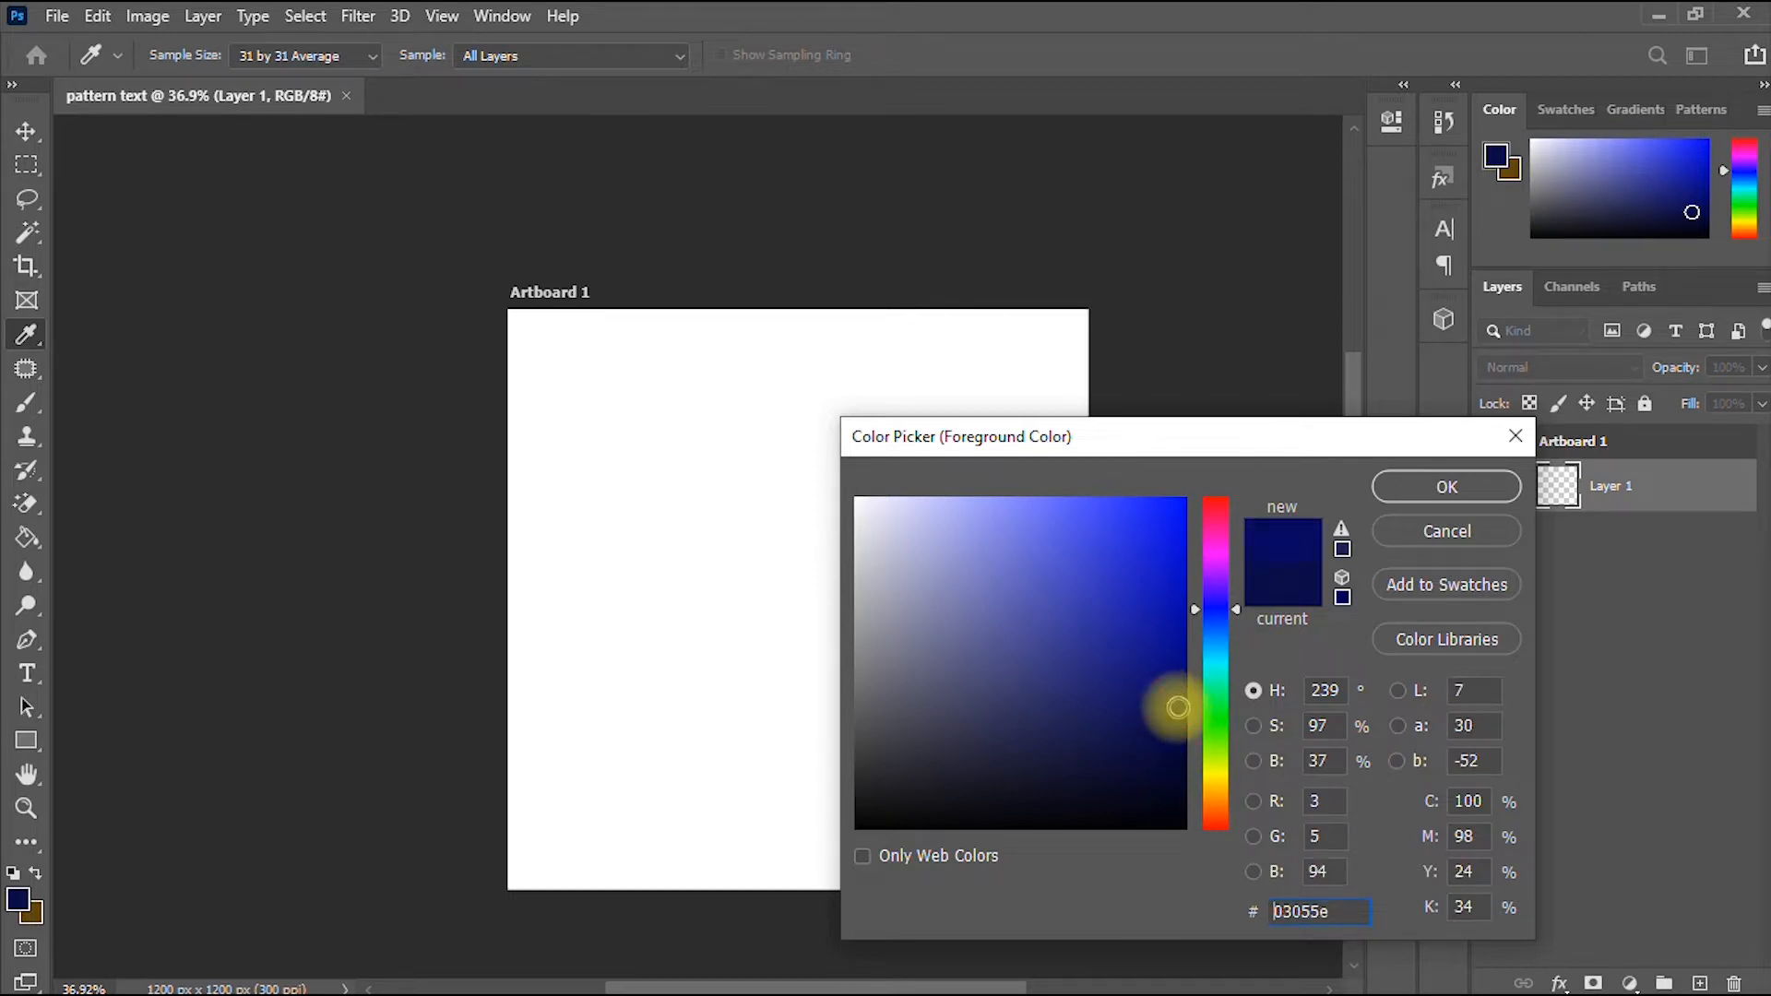
click(1413, 489)
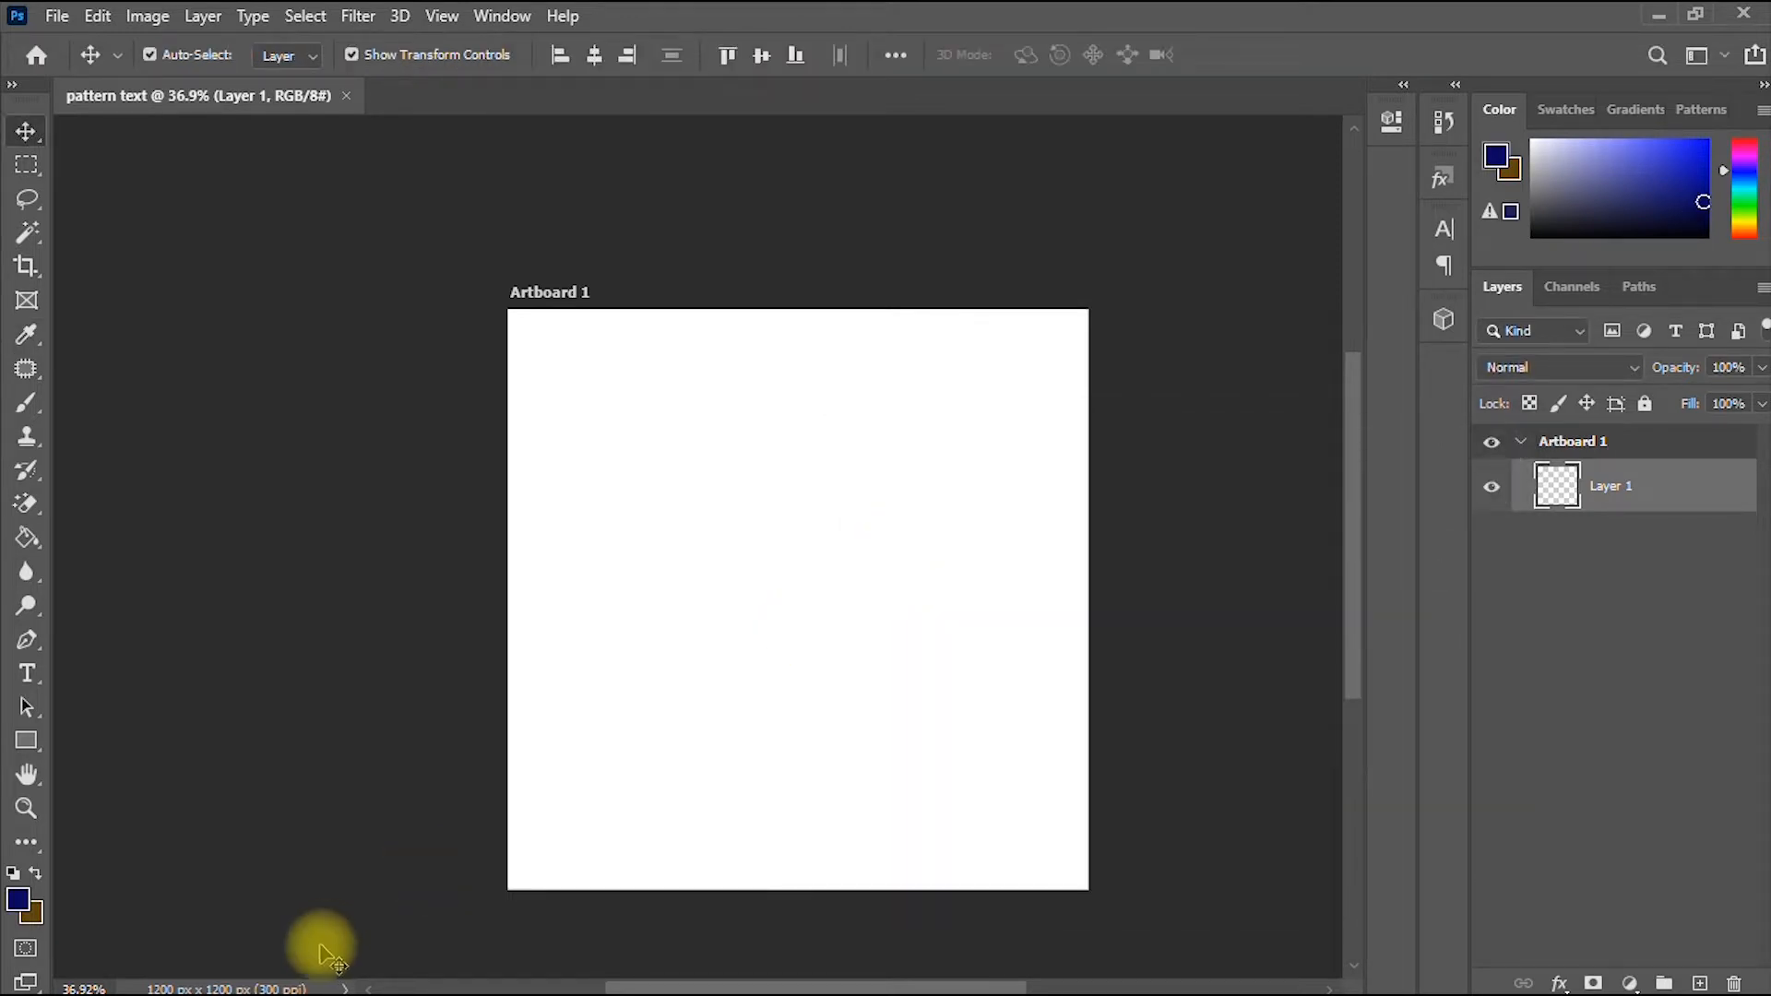
- Pick a slightly less saturated dark blue as the foreground colour and accept it
click(16, 902)
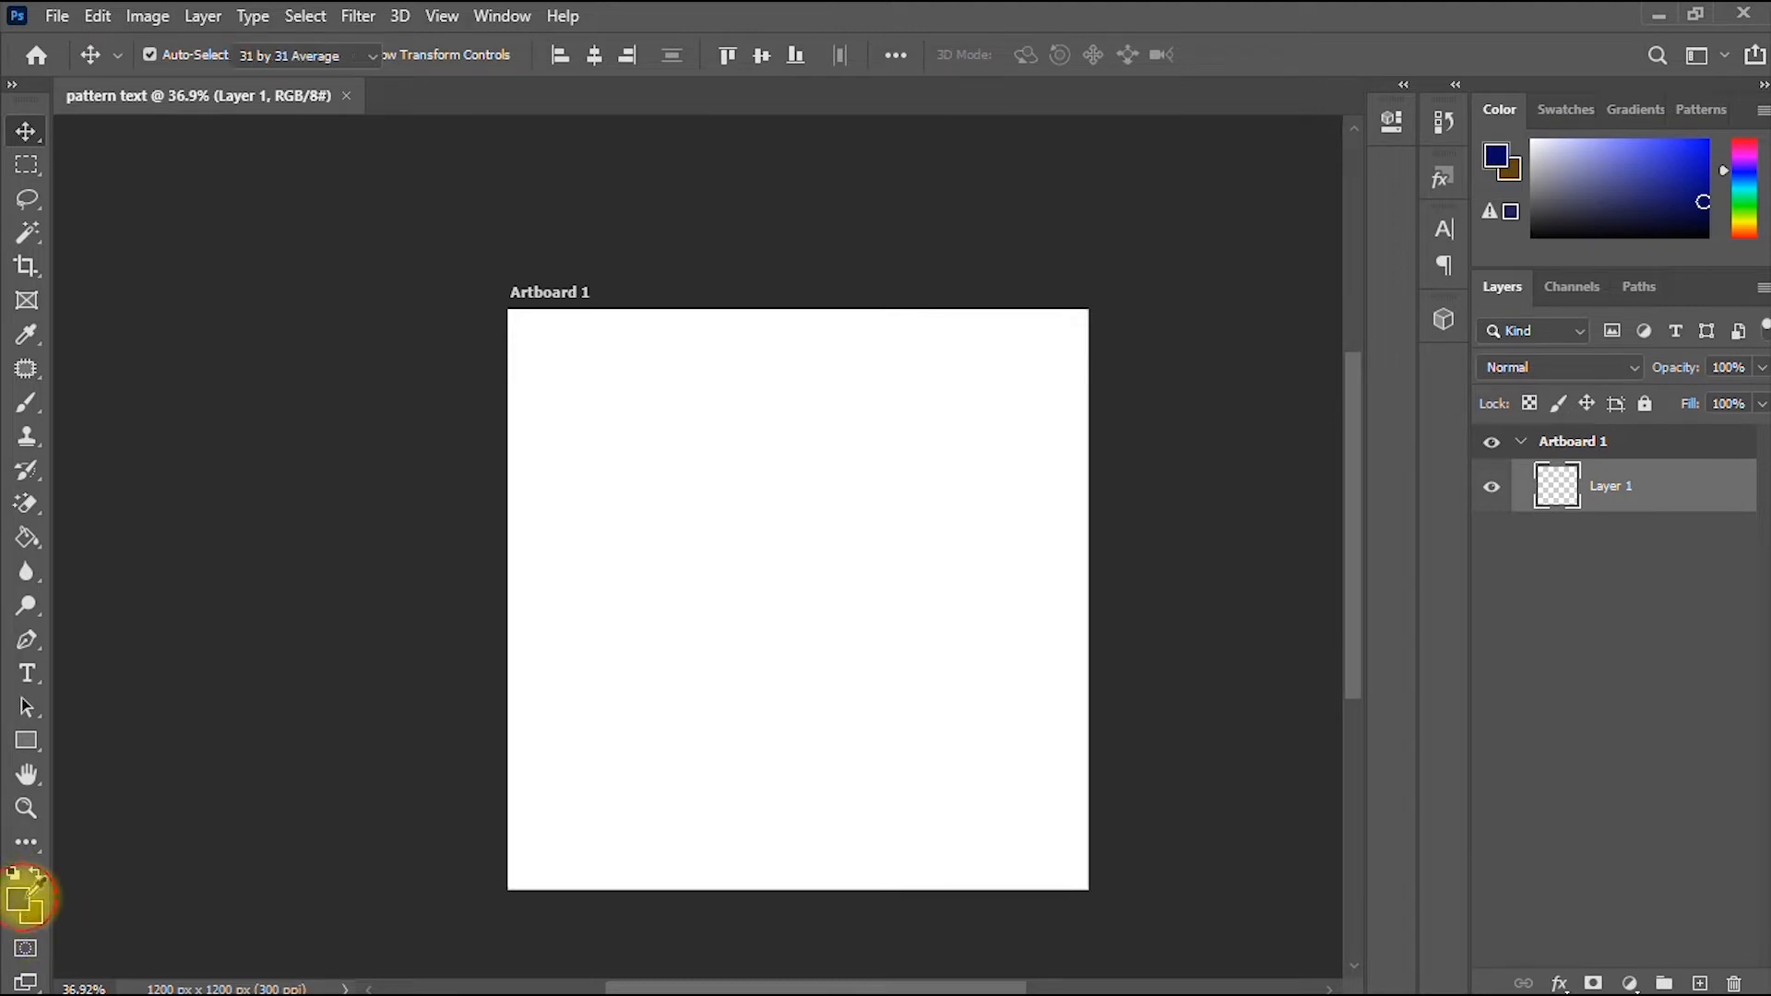
click(1103, 692)
drag(1129, 730, 1167, 705)
click(1463, 489)
key(v)
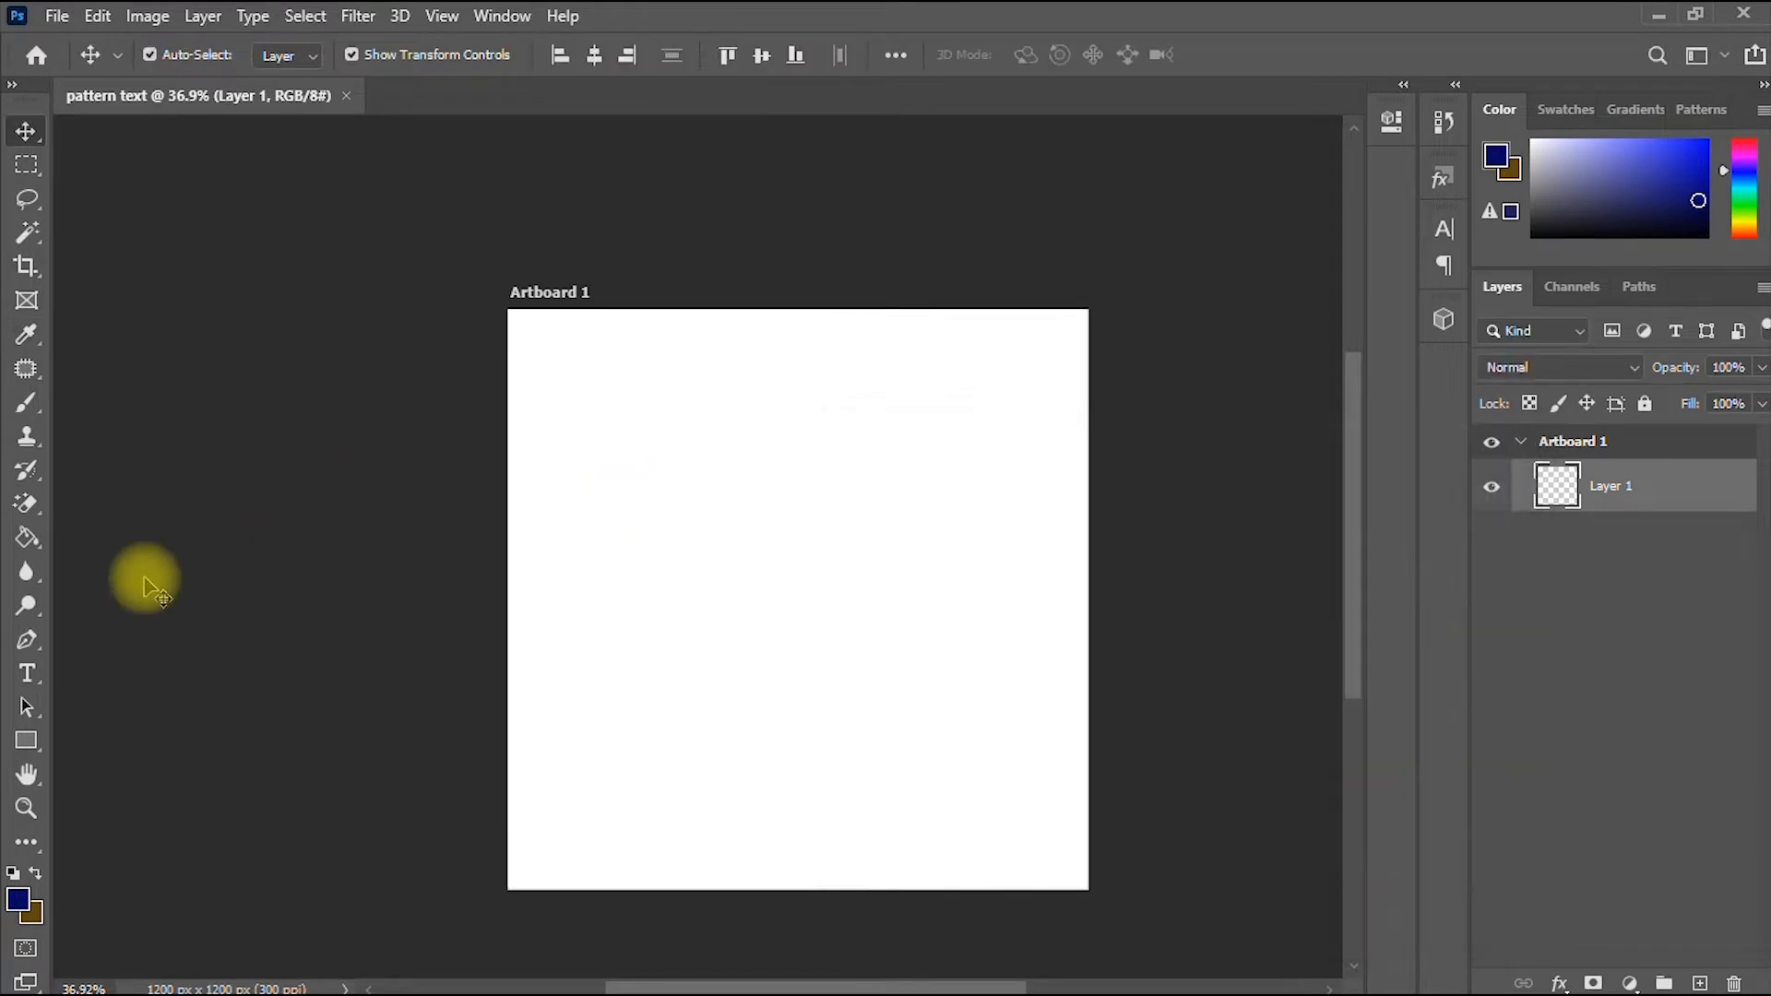
- Fill Layer 1 with the dark blue foreground colour using the Paint Bucket tool
click(25, 539)
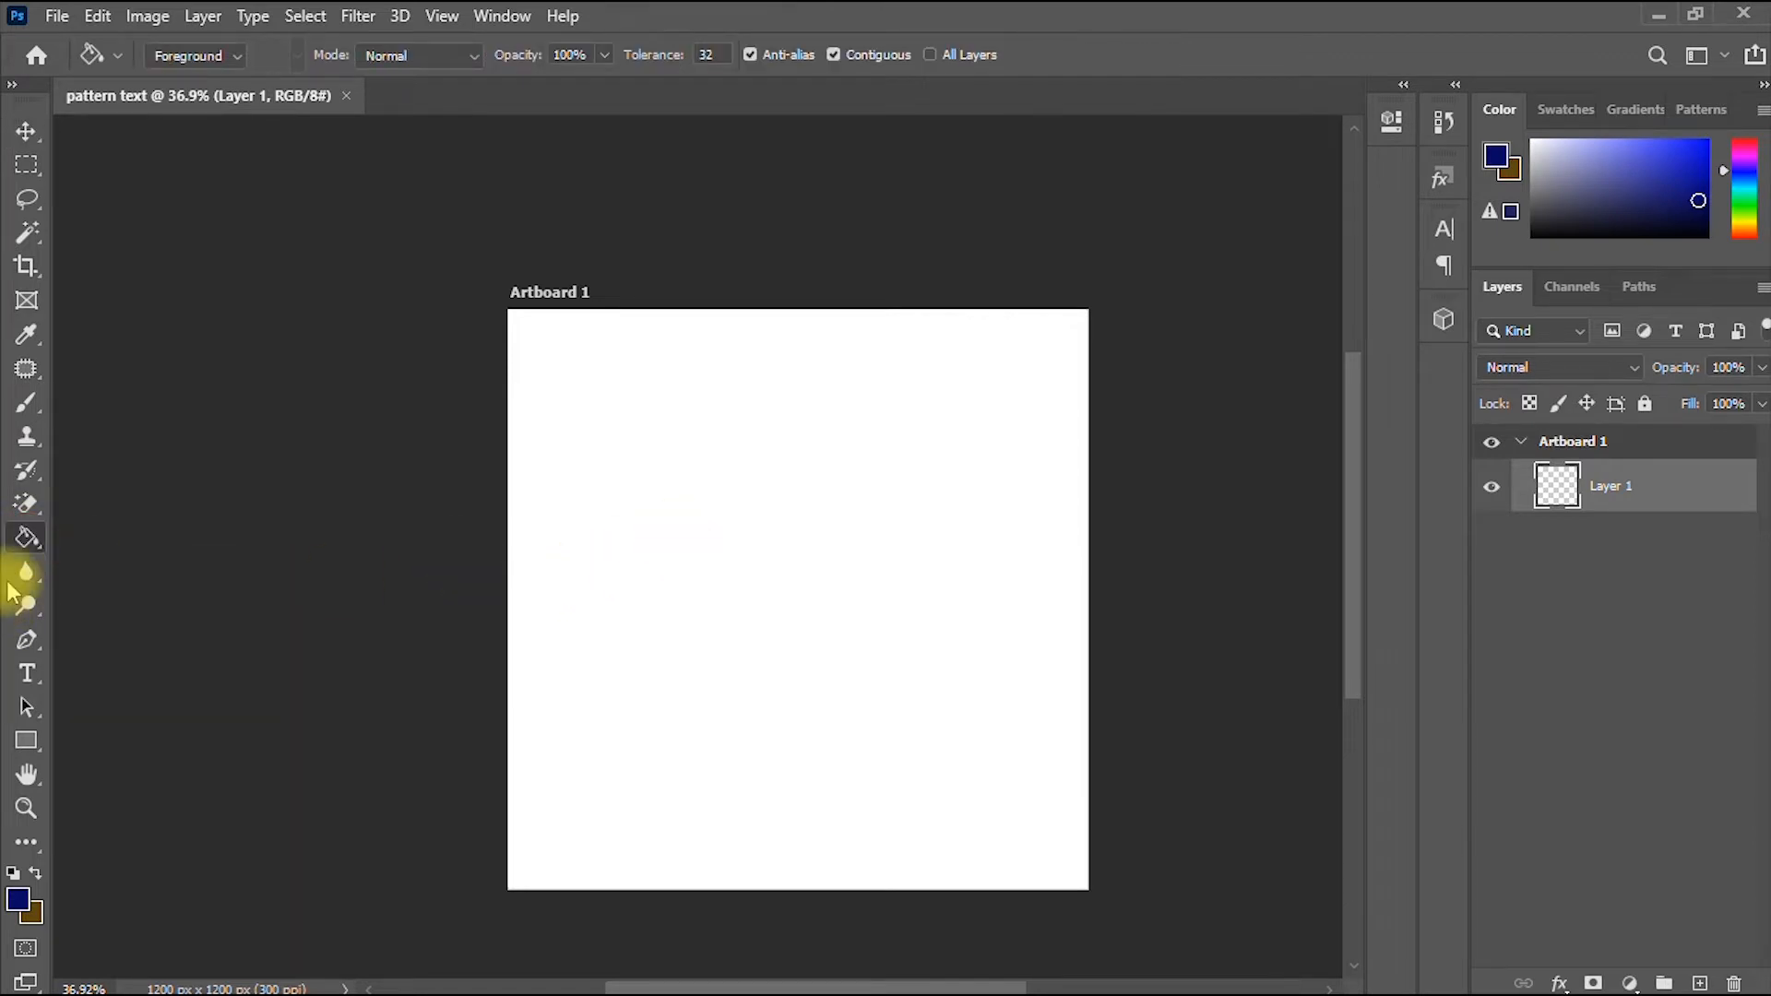
right_click(27, 542)
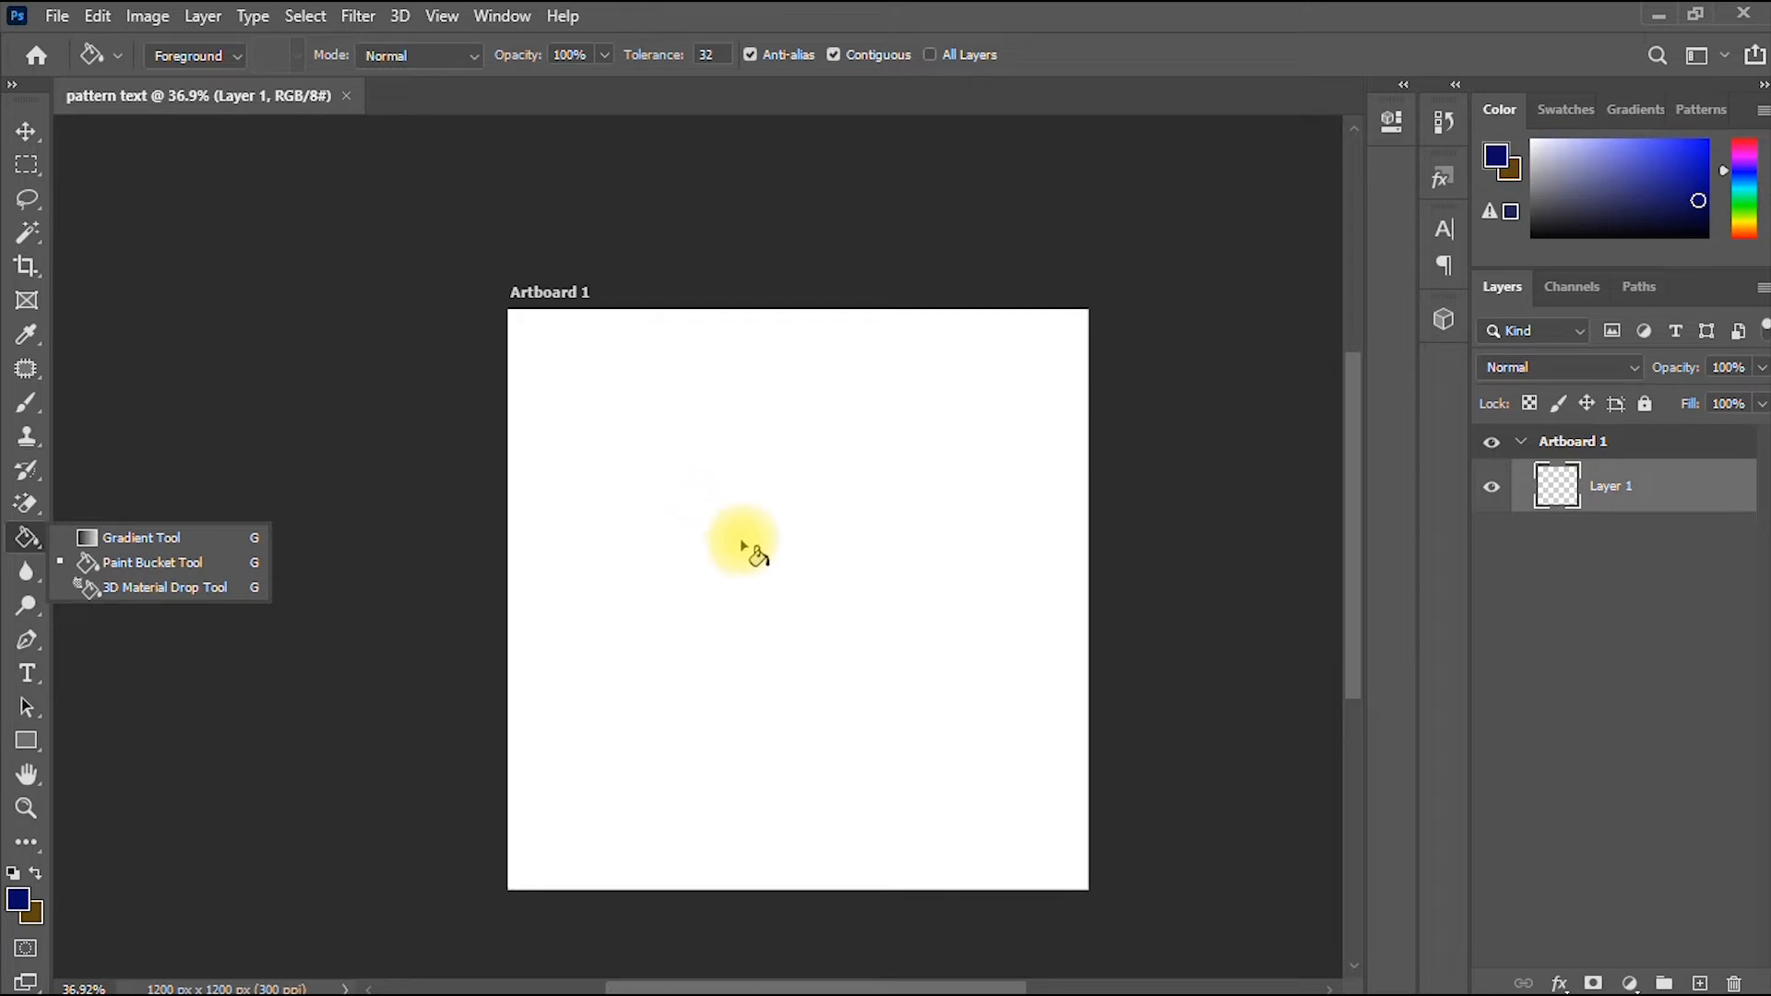
click(850, 576)
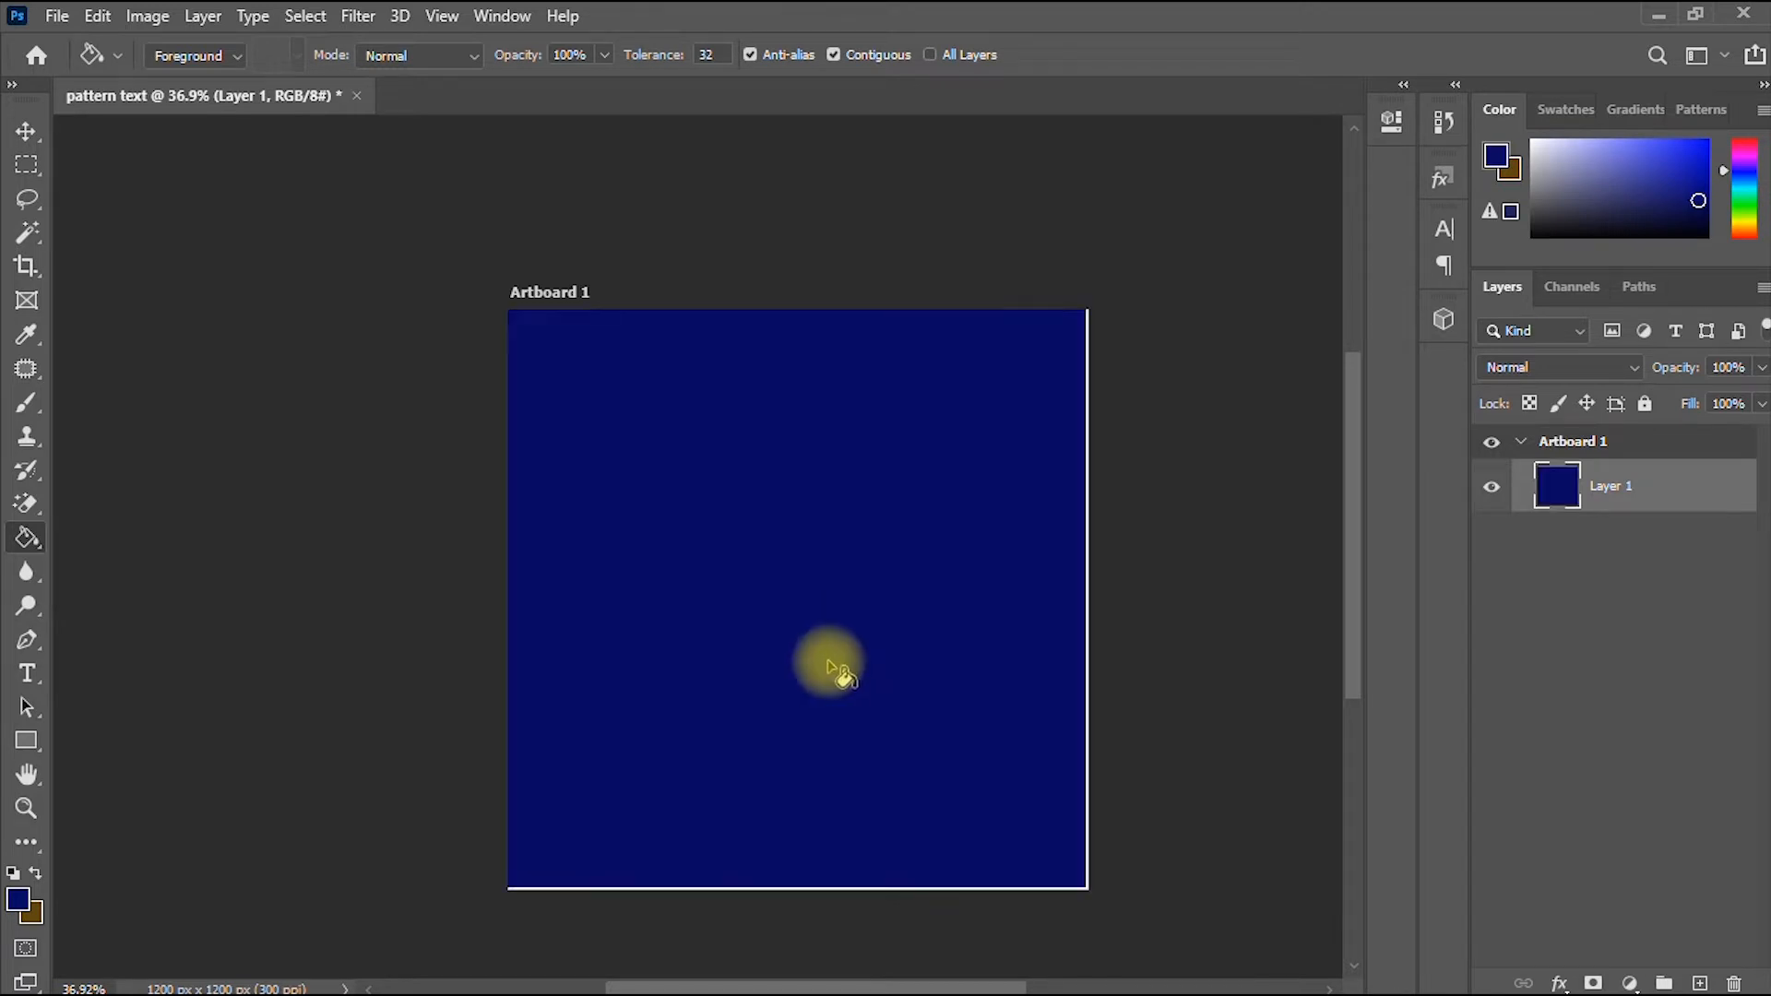
scroll(830, 666, up, 3)
scroll(830, 666, down, 3)
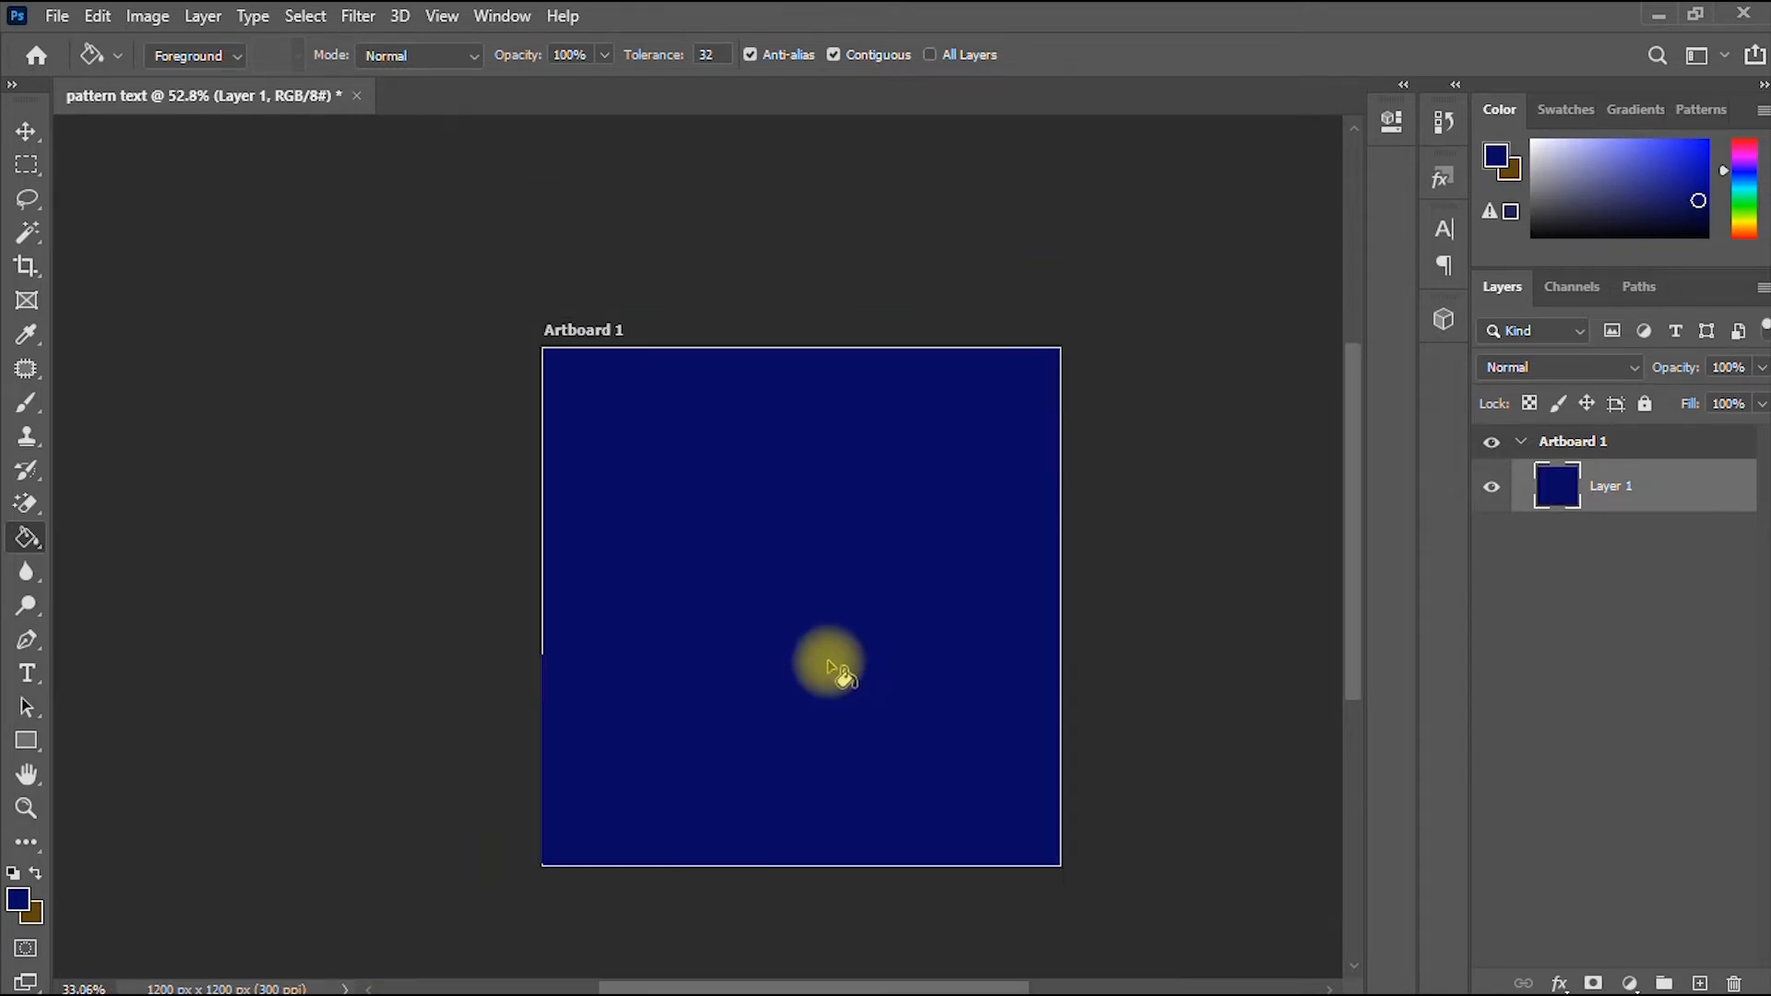
scroll(830, 666, up, 3)
scroll(830, 666, up, 2)
scroll(830, 666, down, 4)
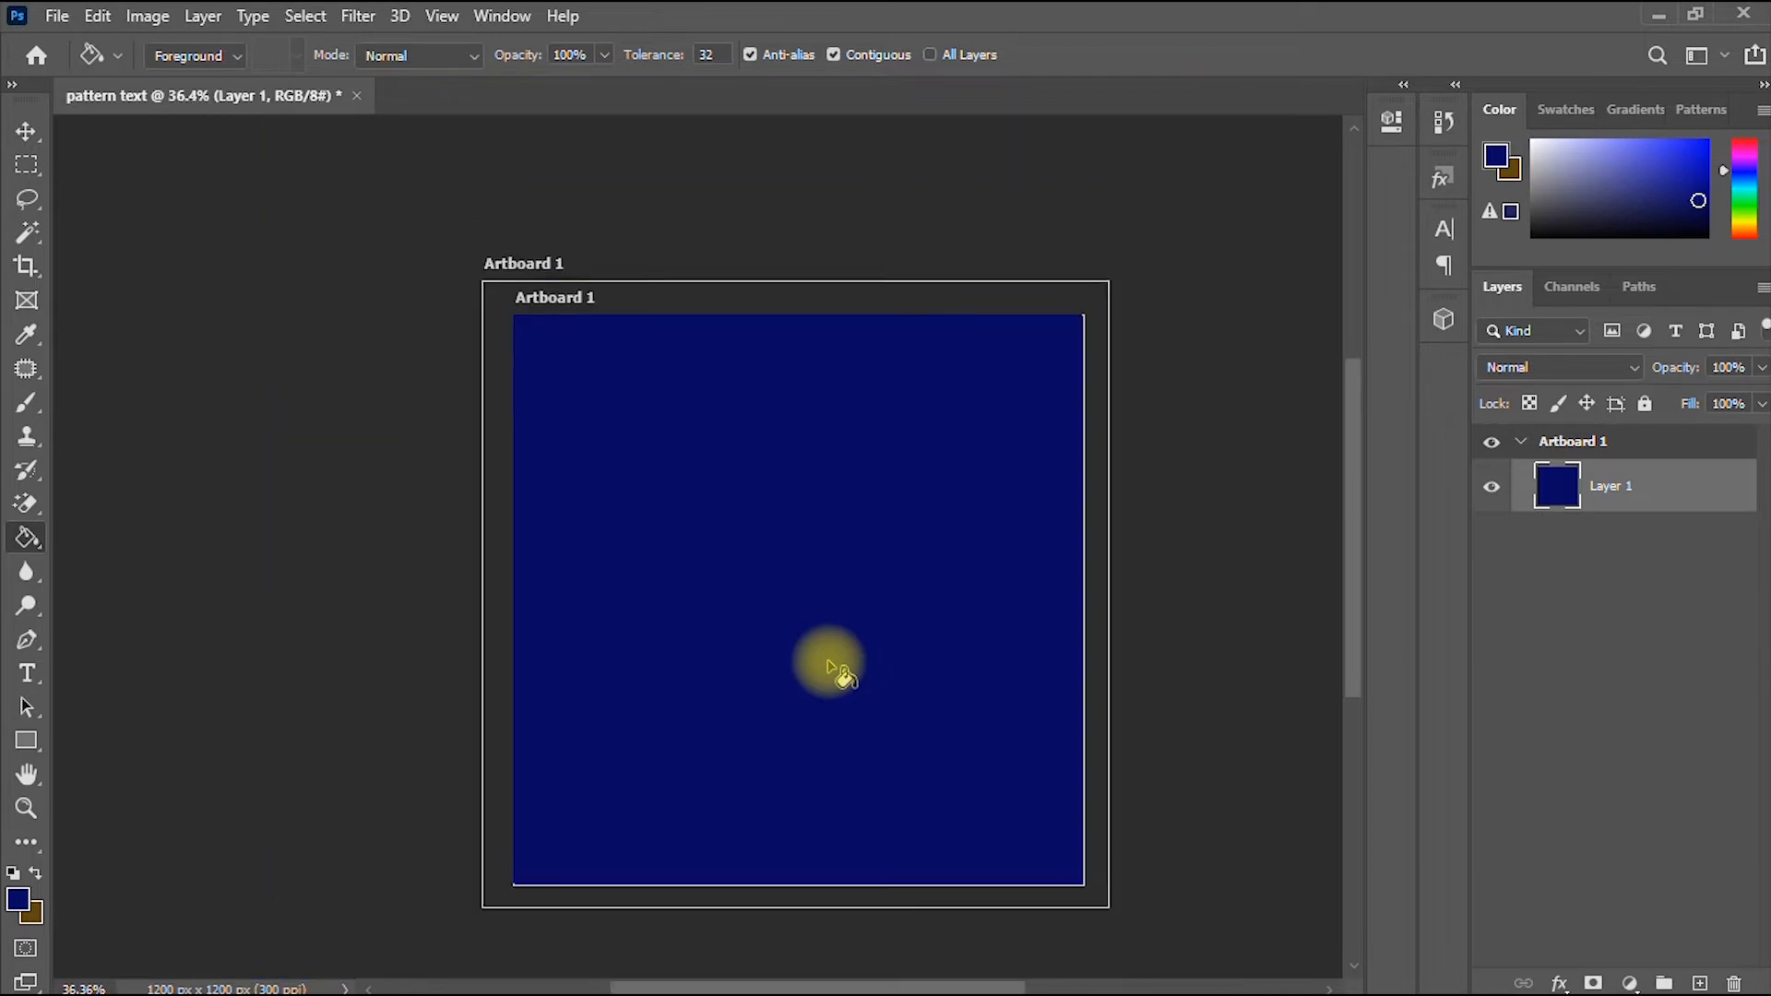
scroll(830, 666, up, 2)
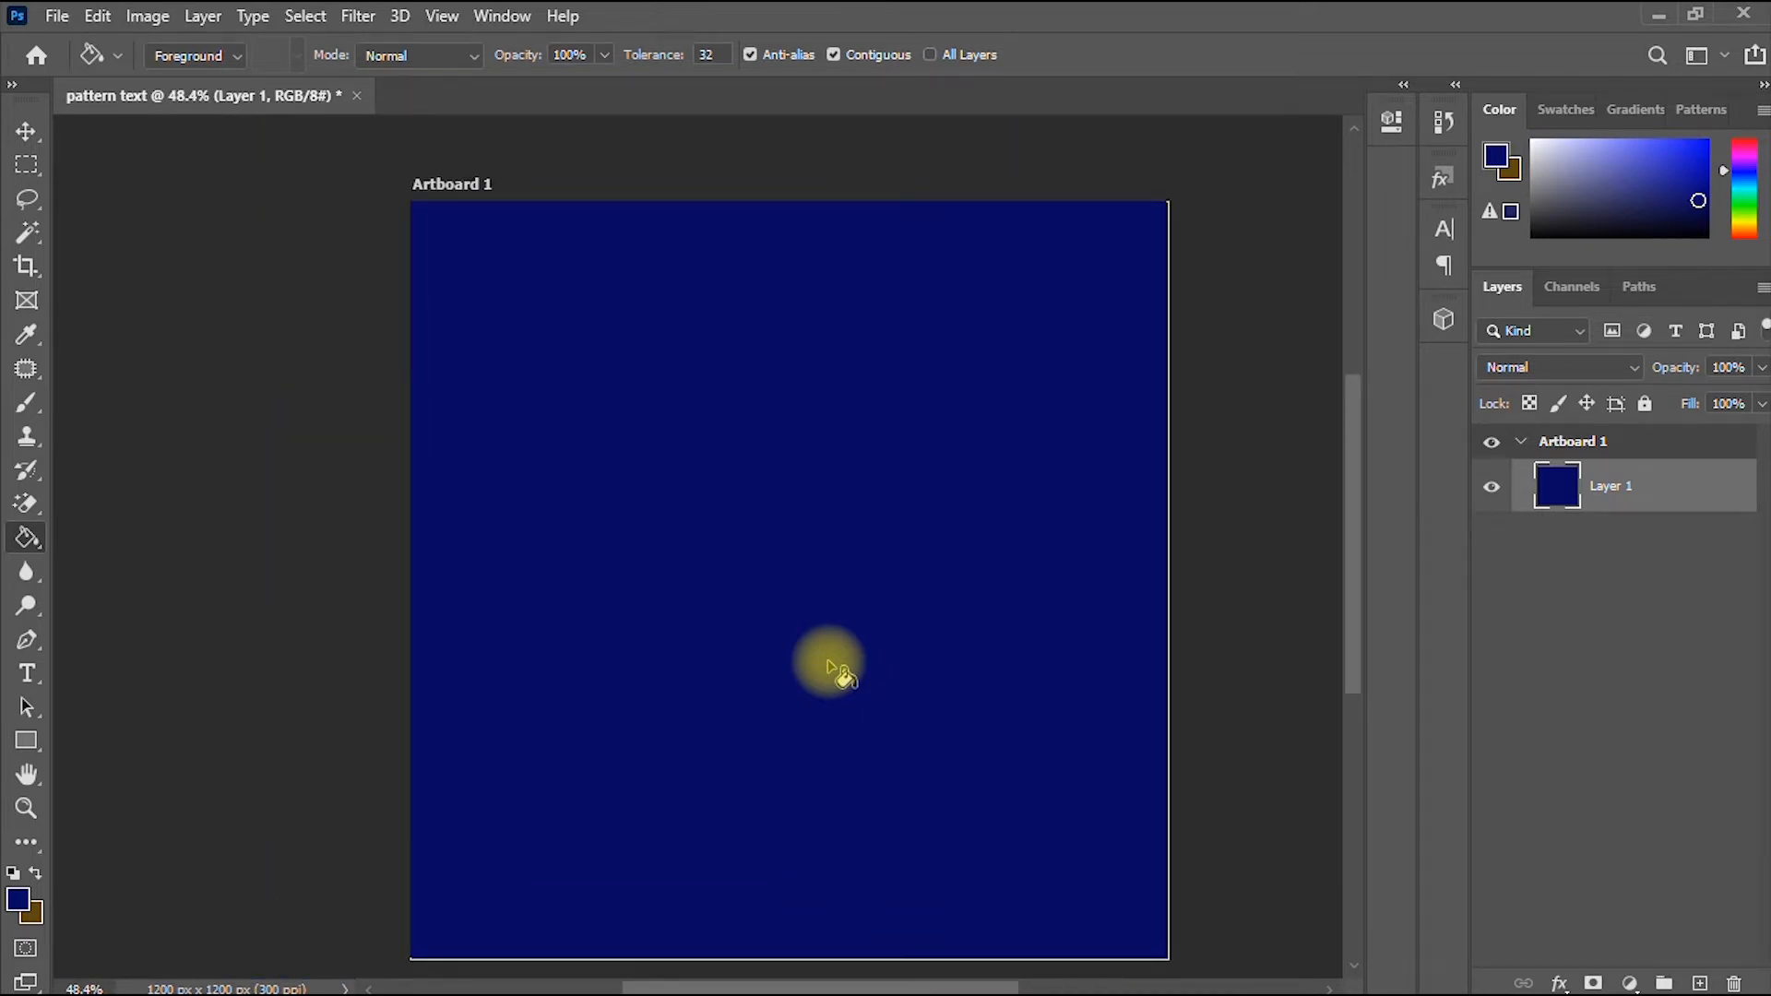
scroll(830, 666, down, 1)
click(26, 132)
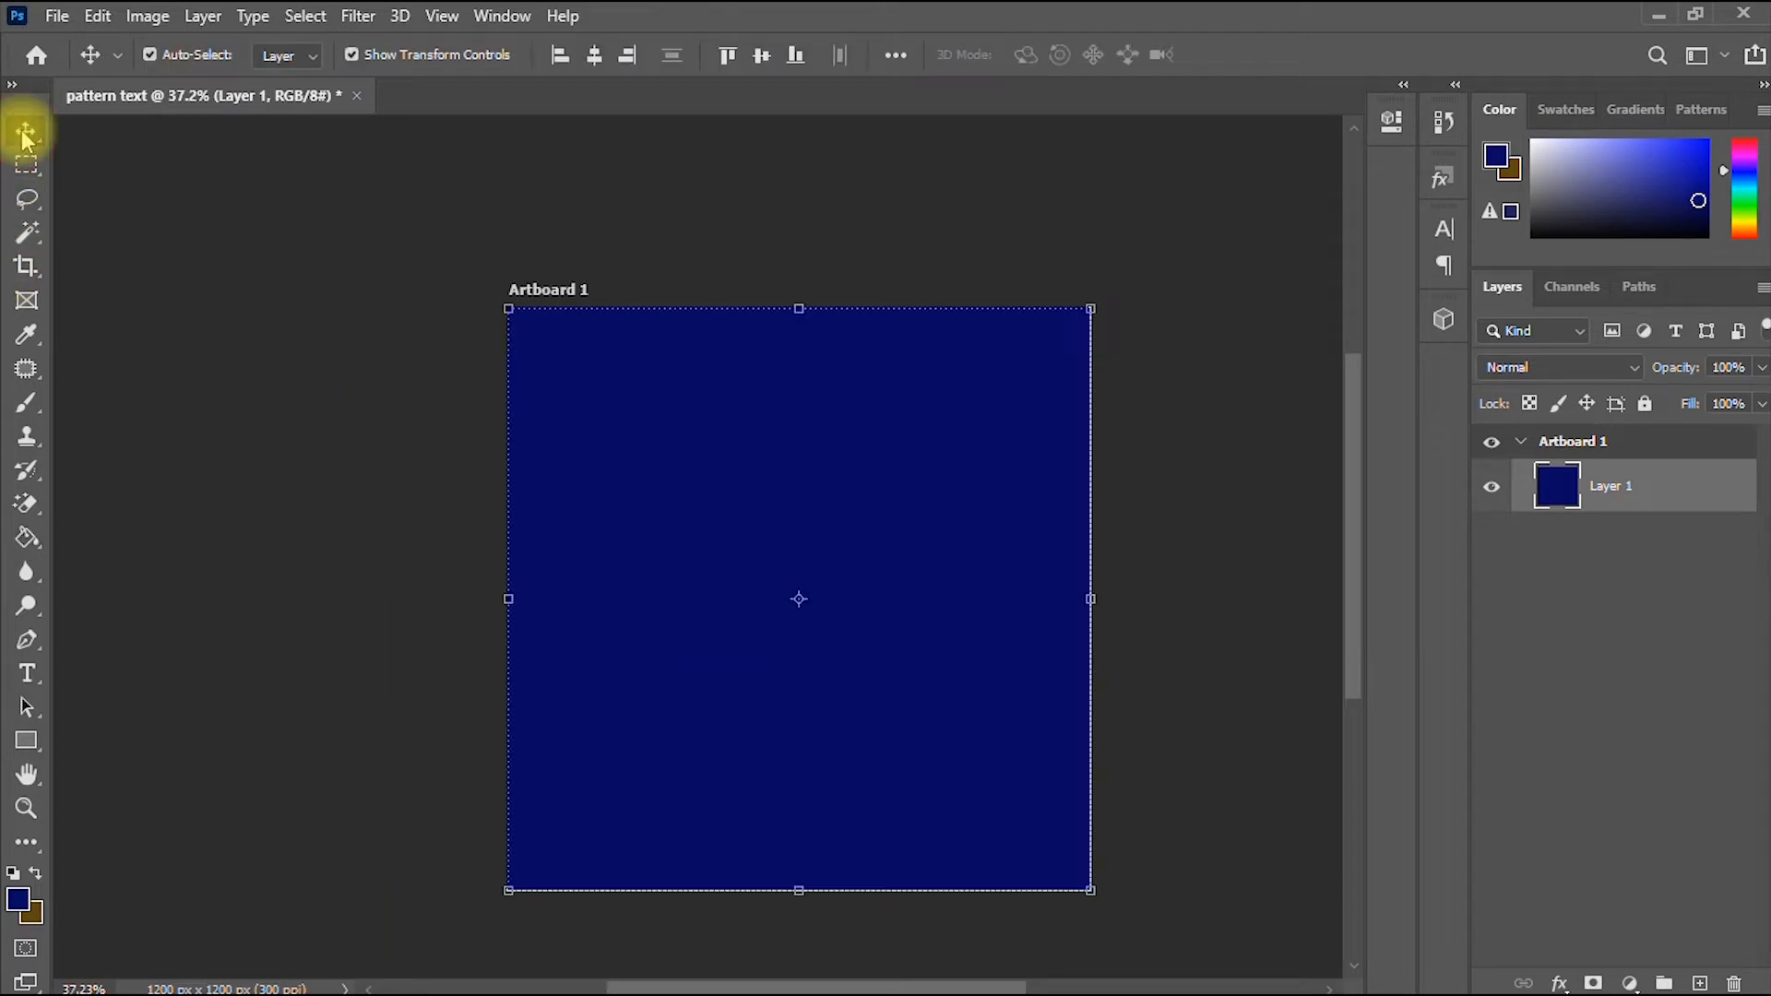
scroll(763, 423, up, 1)
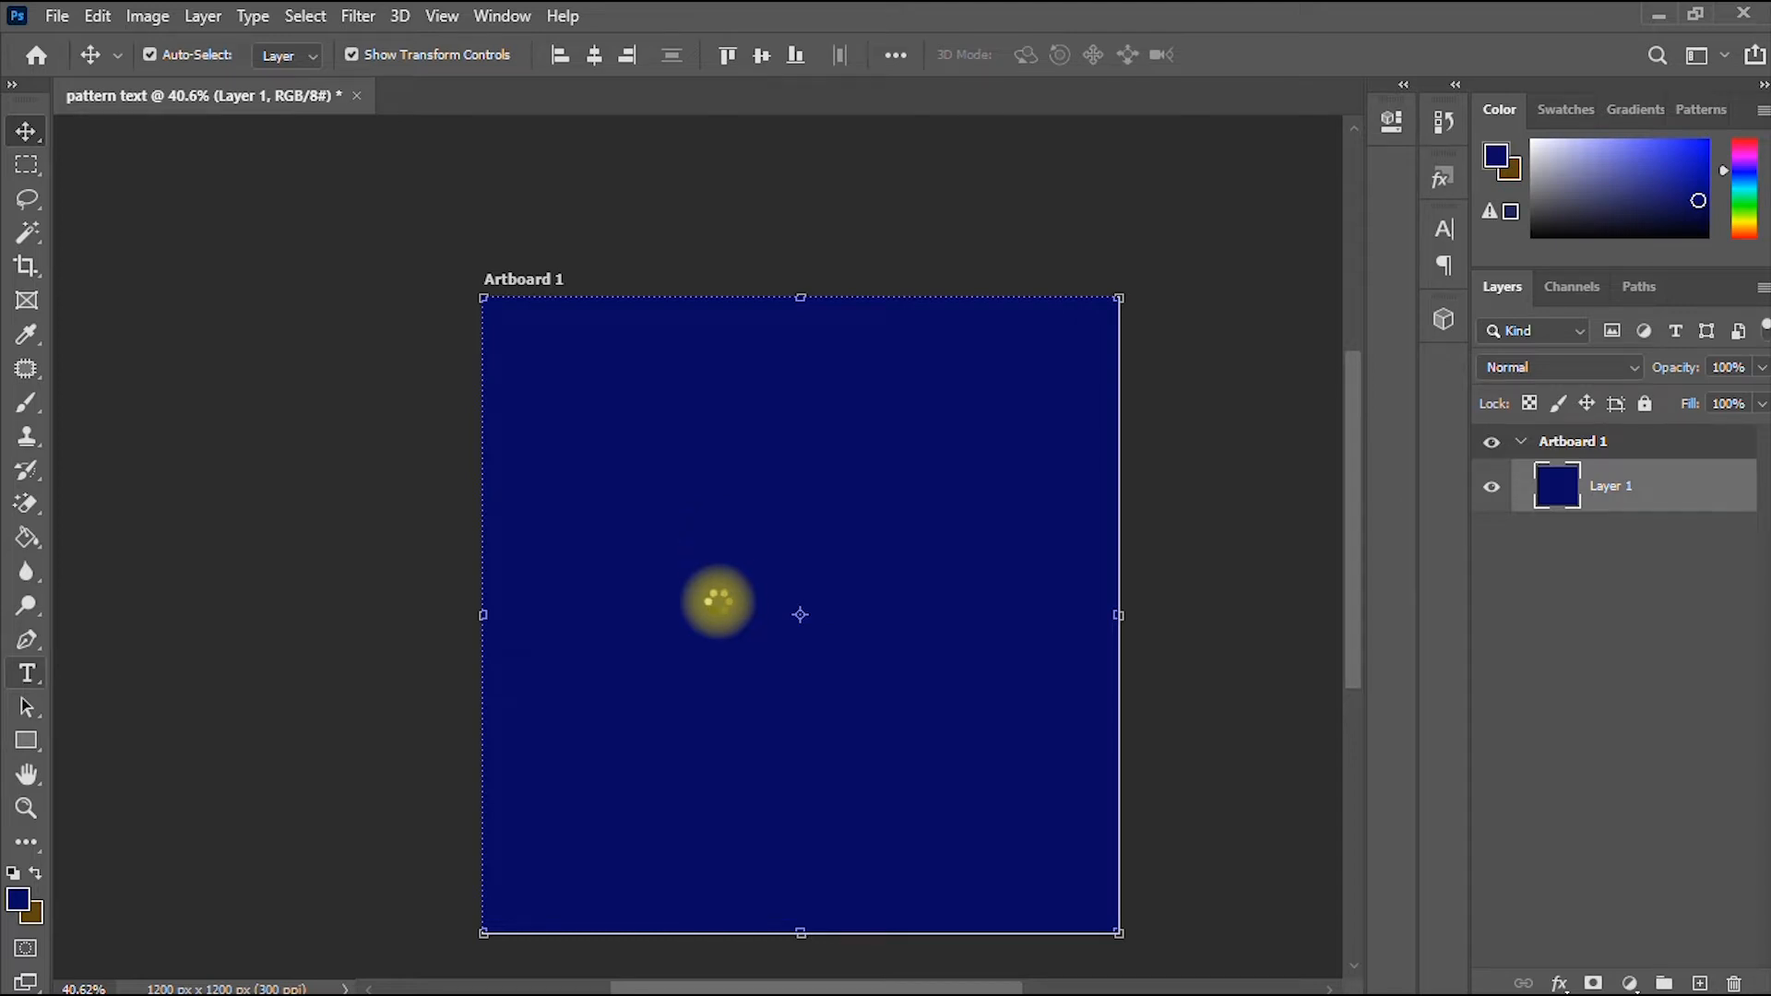
- Add centred horizontal text reading "PATTERNED" and "TEXT" on two lines, and move it to the middle of the artboard
key(t)
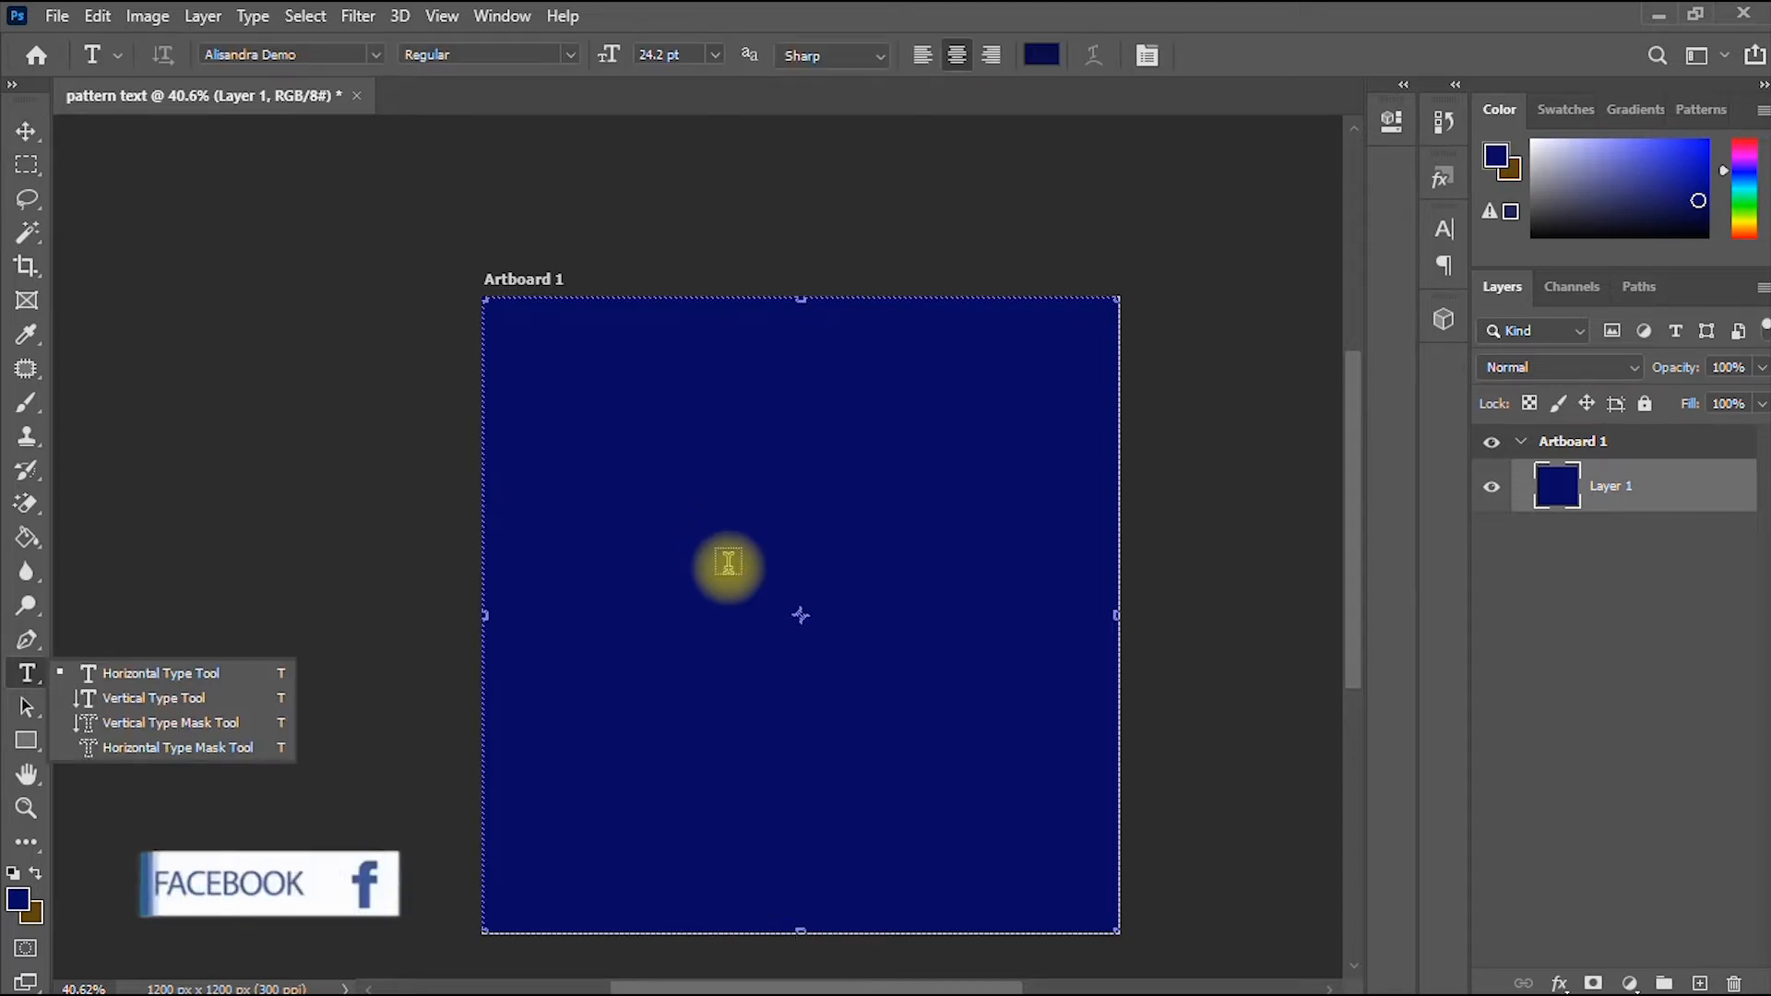
click(646, 525)
click(684, 519)
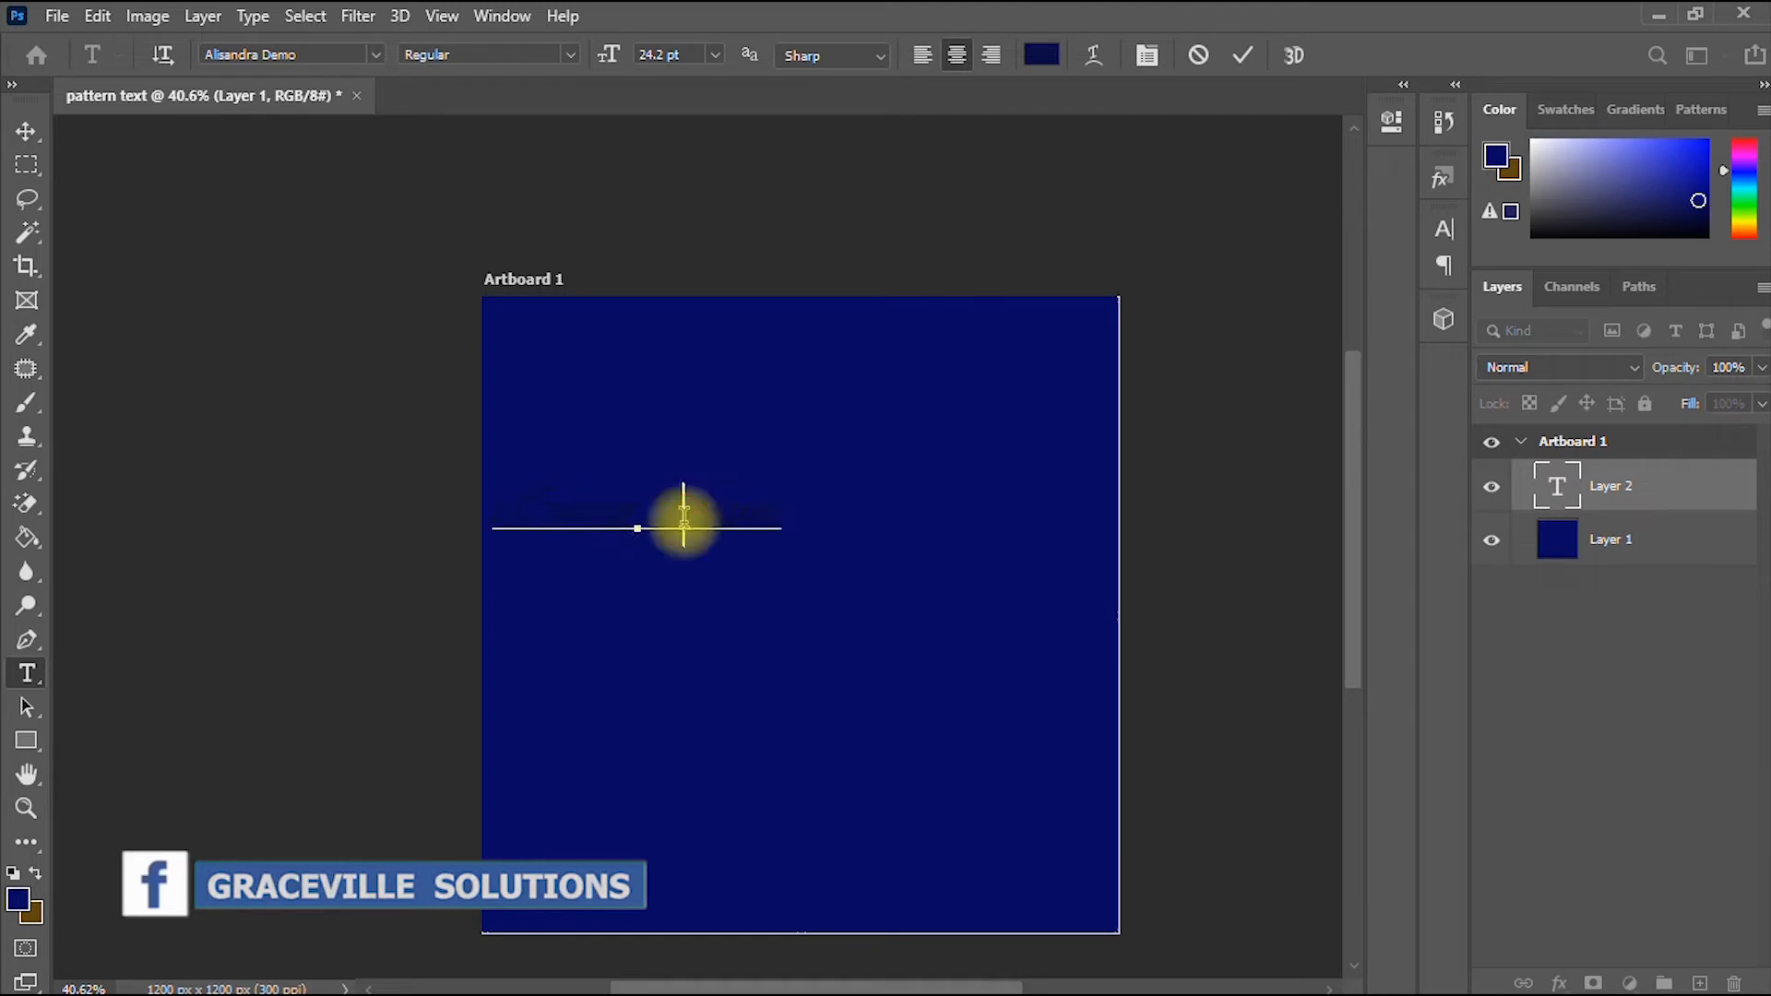
key(ctrl+a)
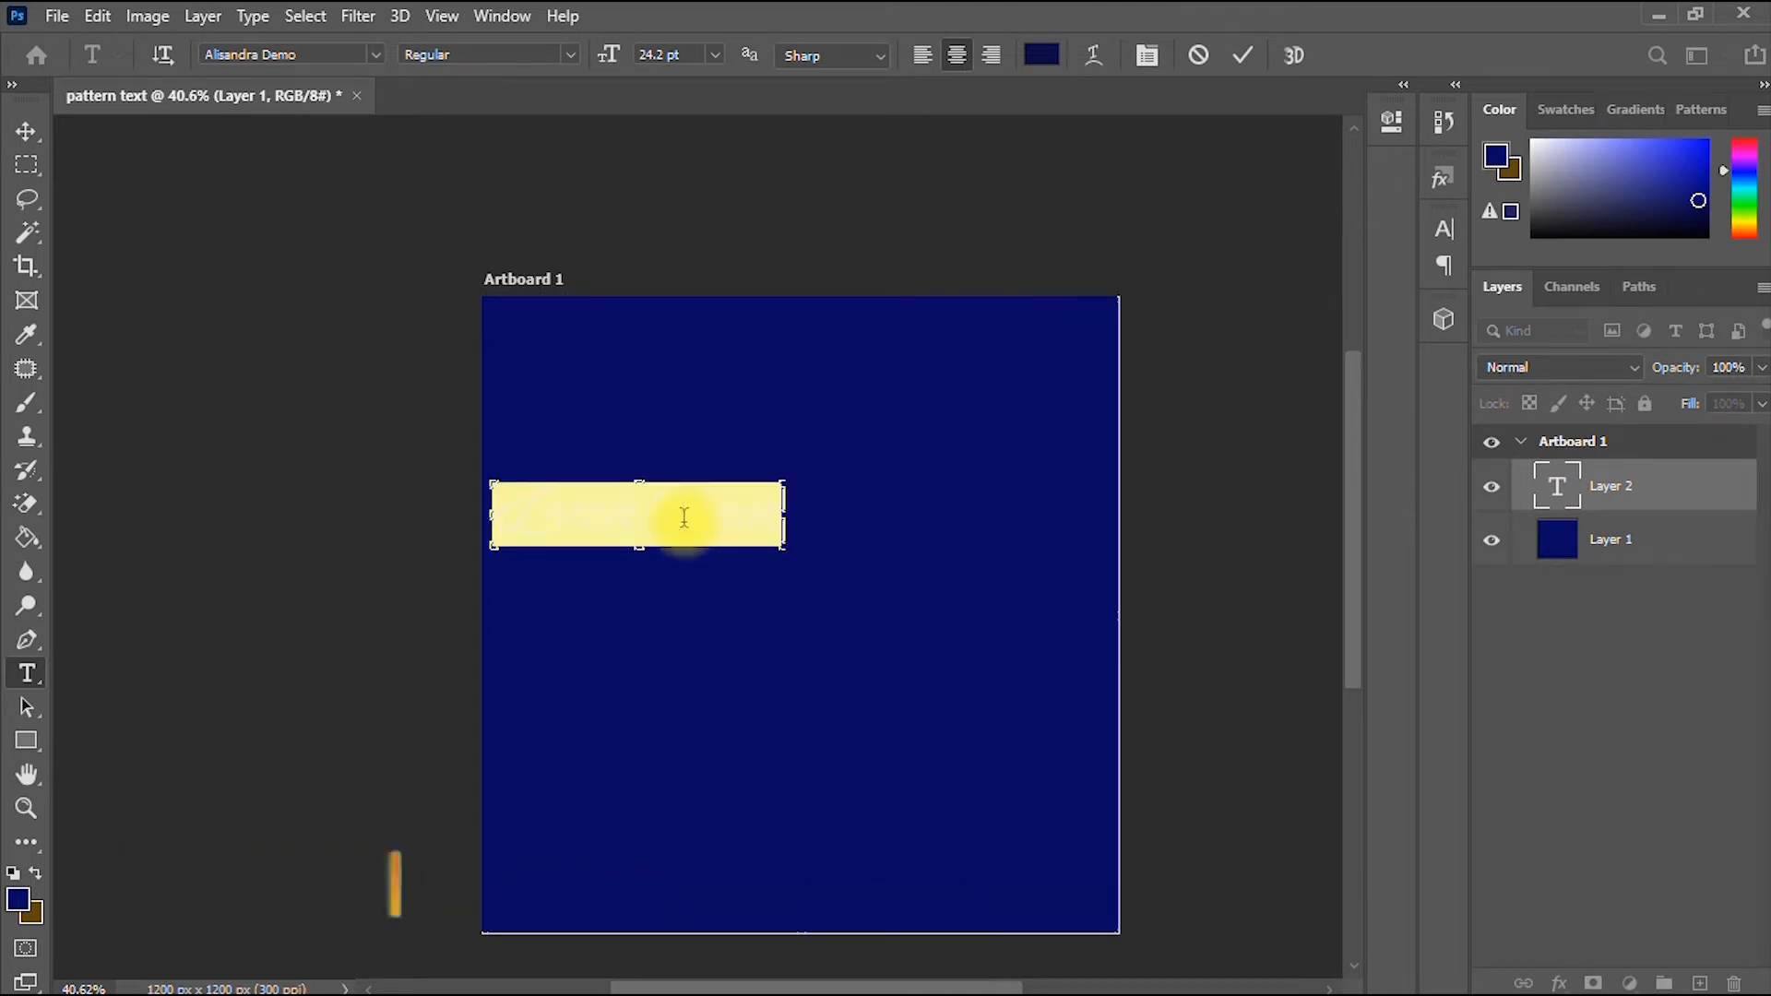
text(PATTER)
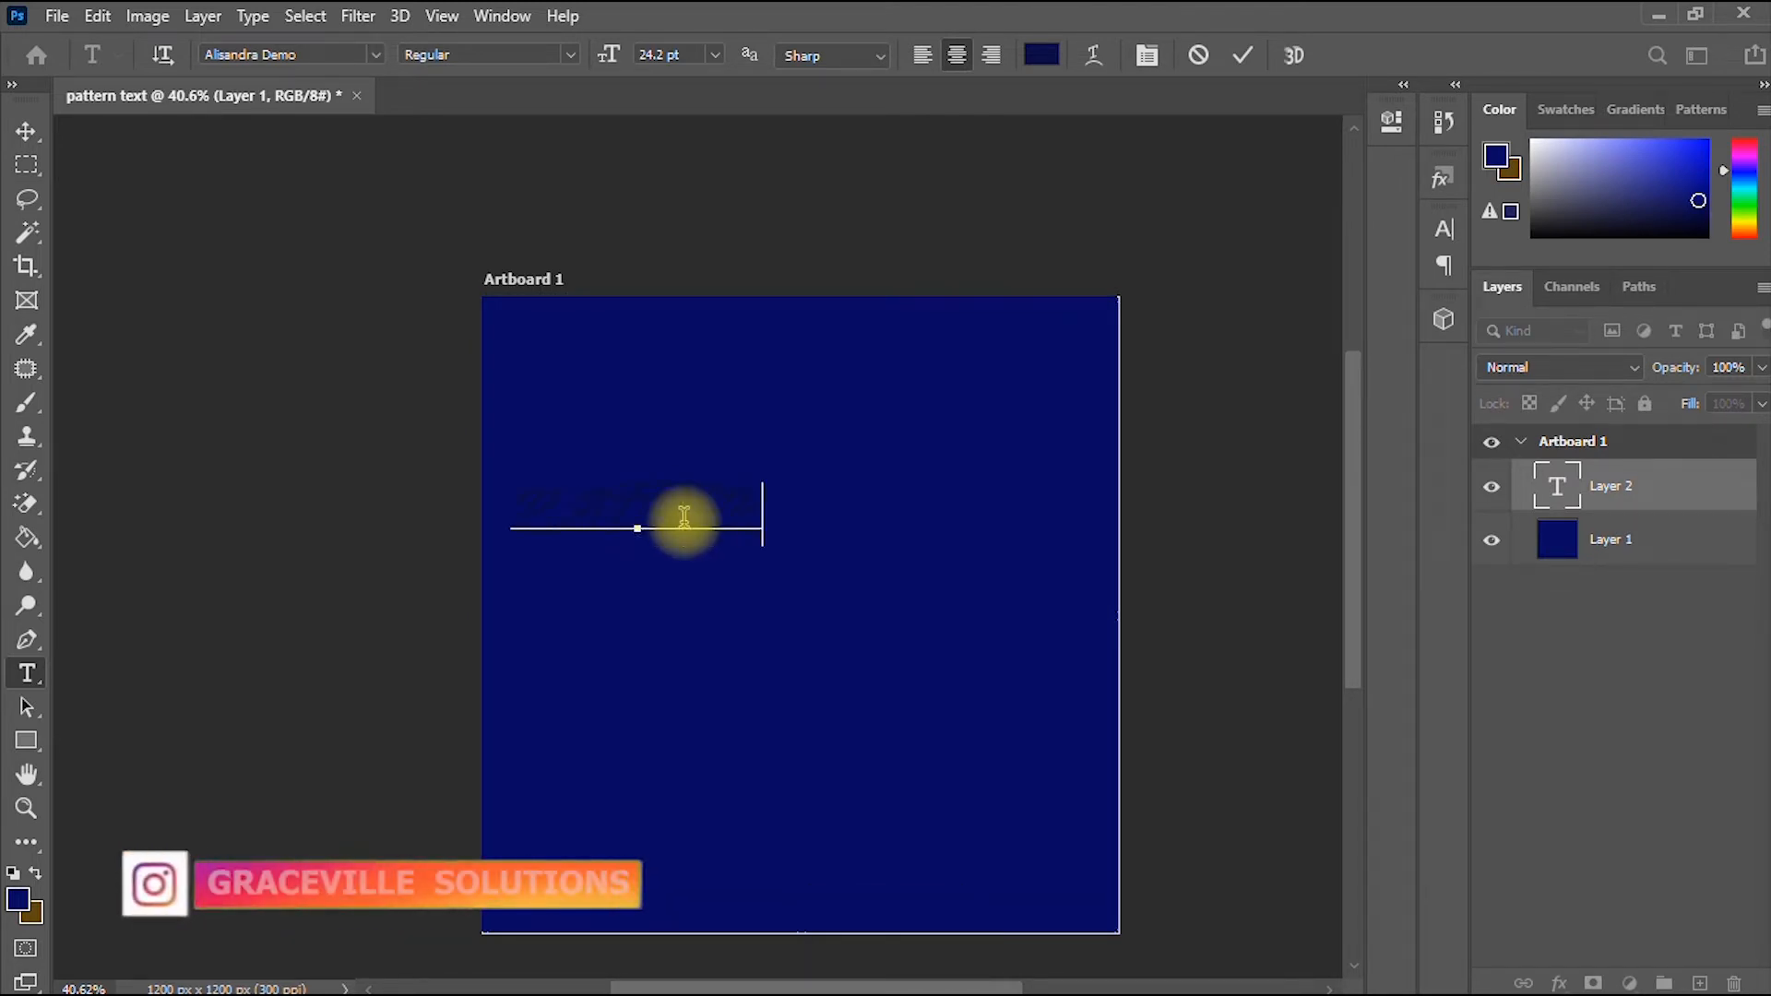
text(N)
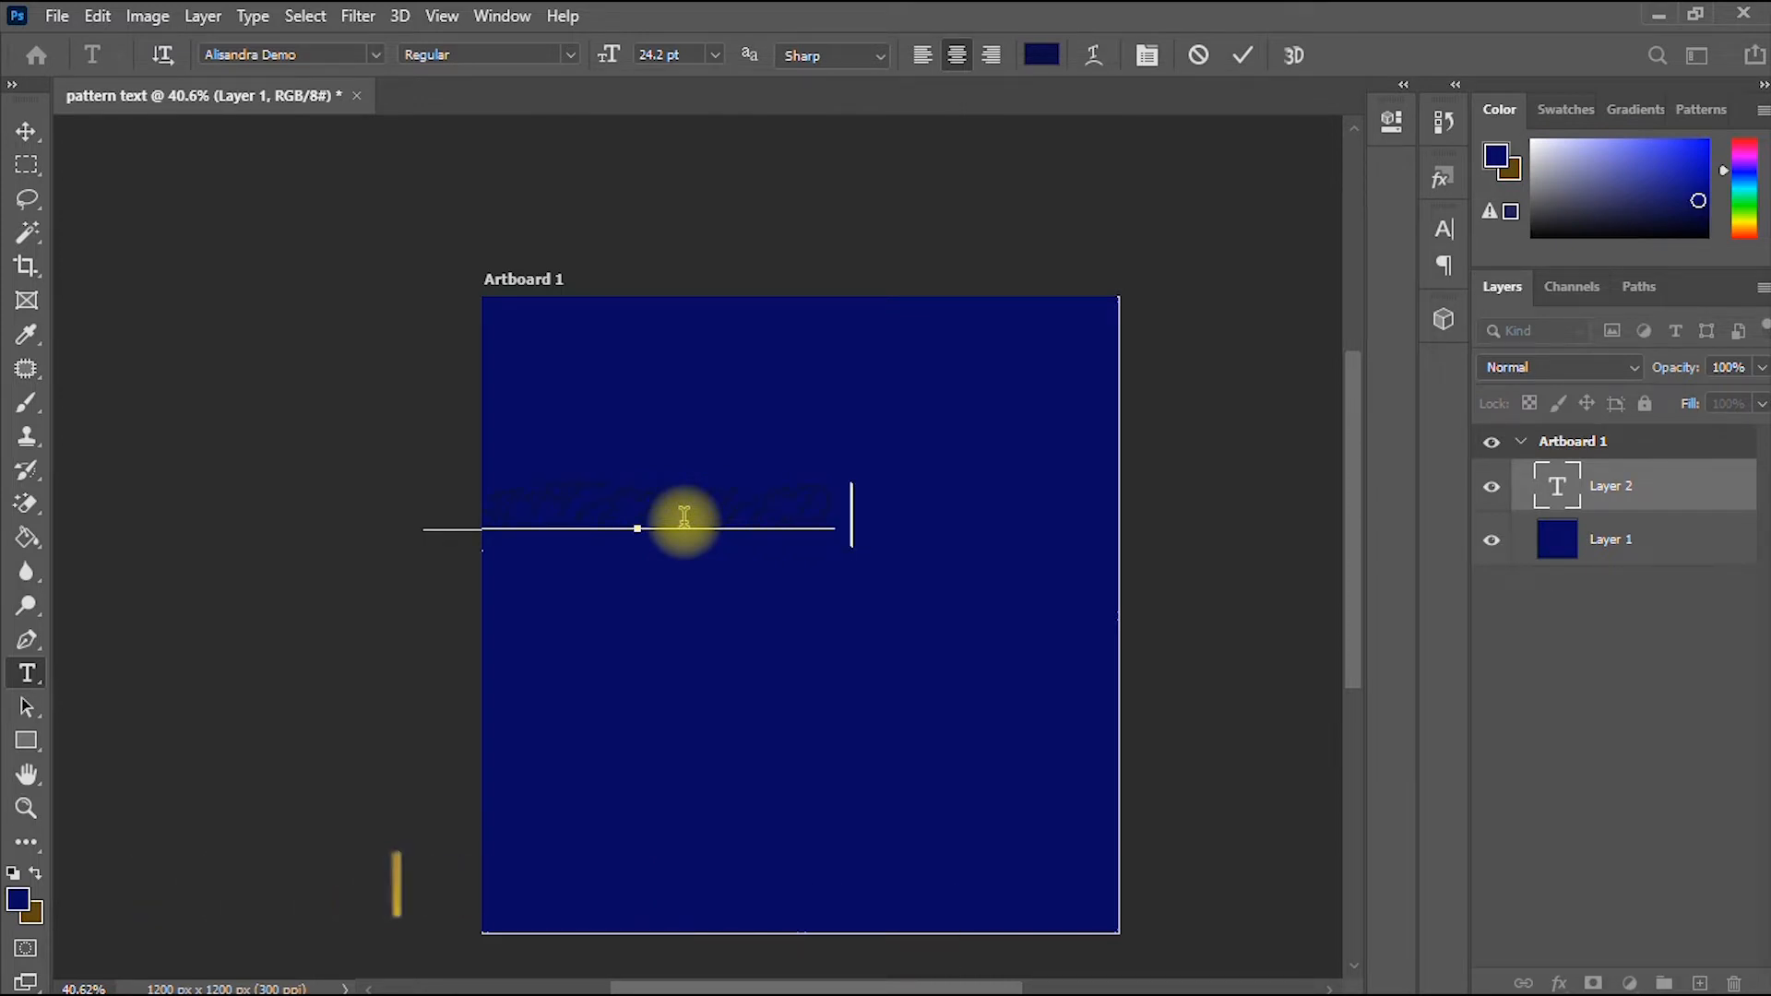
key(Return)
text(TEXT)
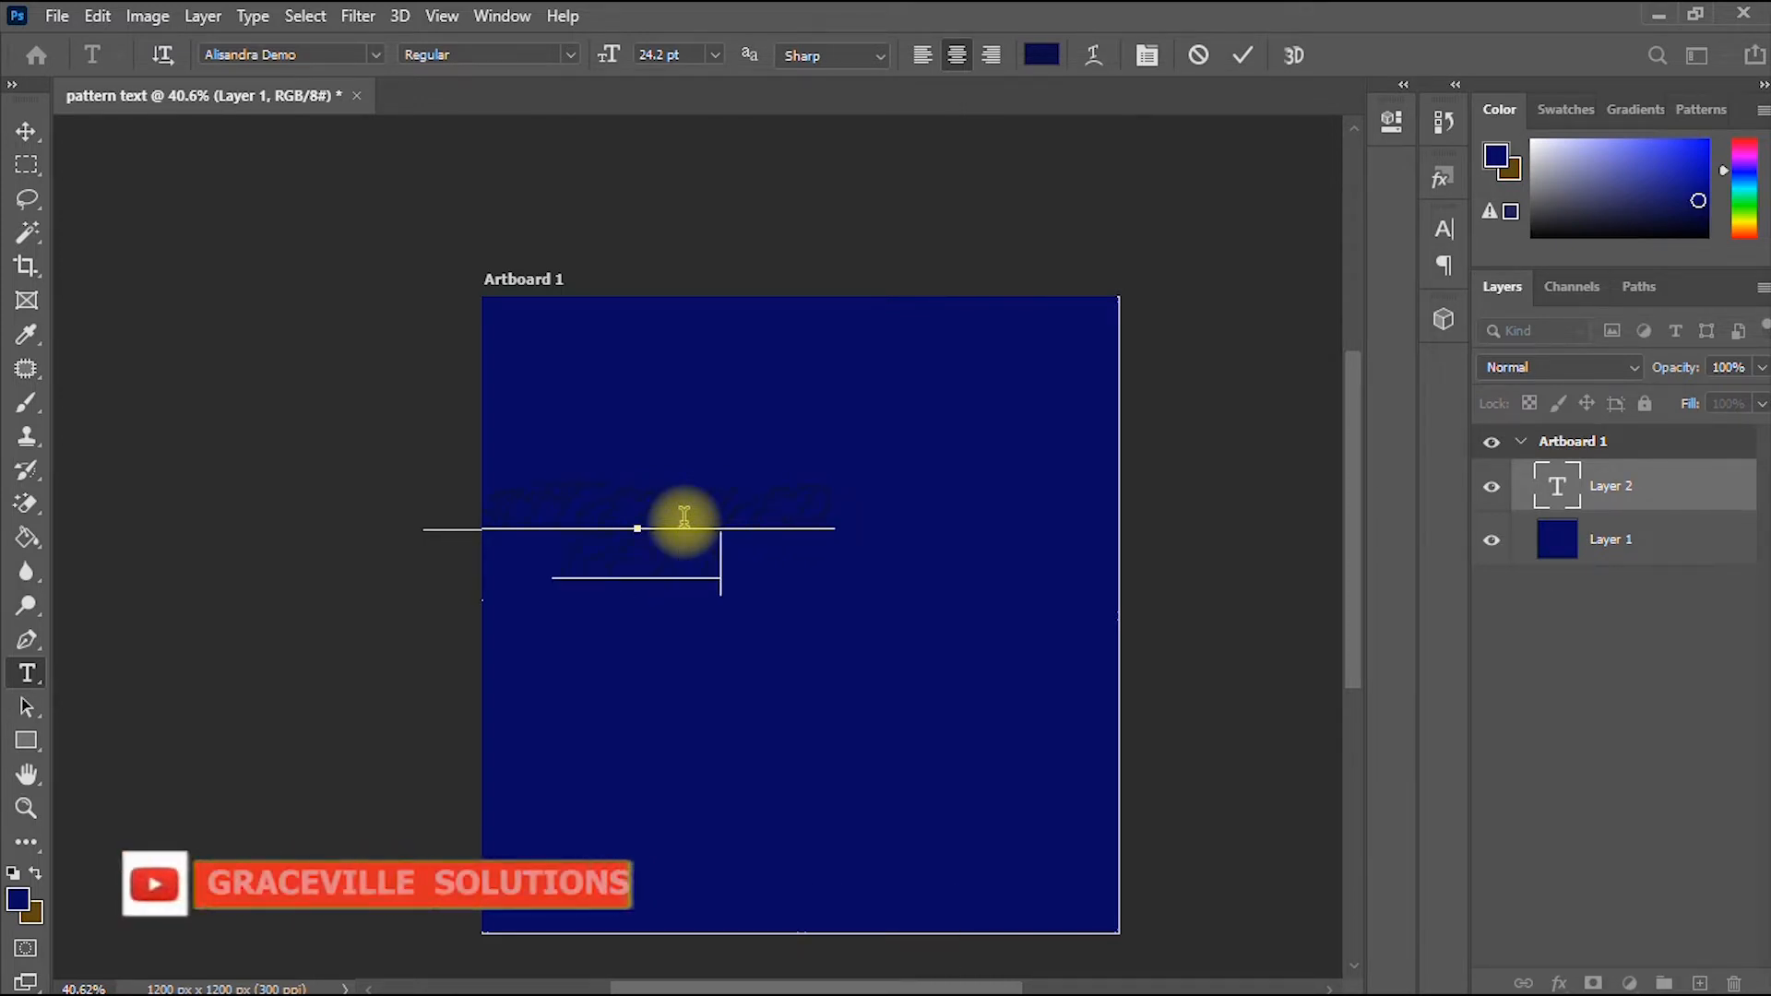
click(26, 132)
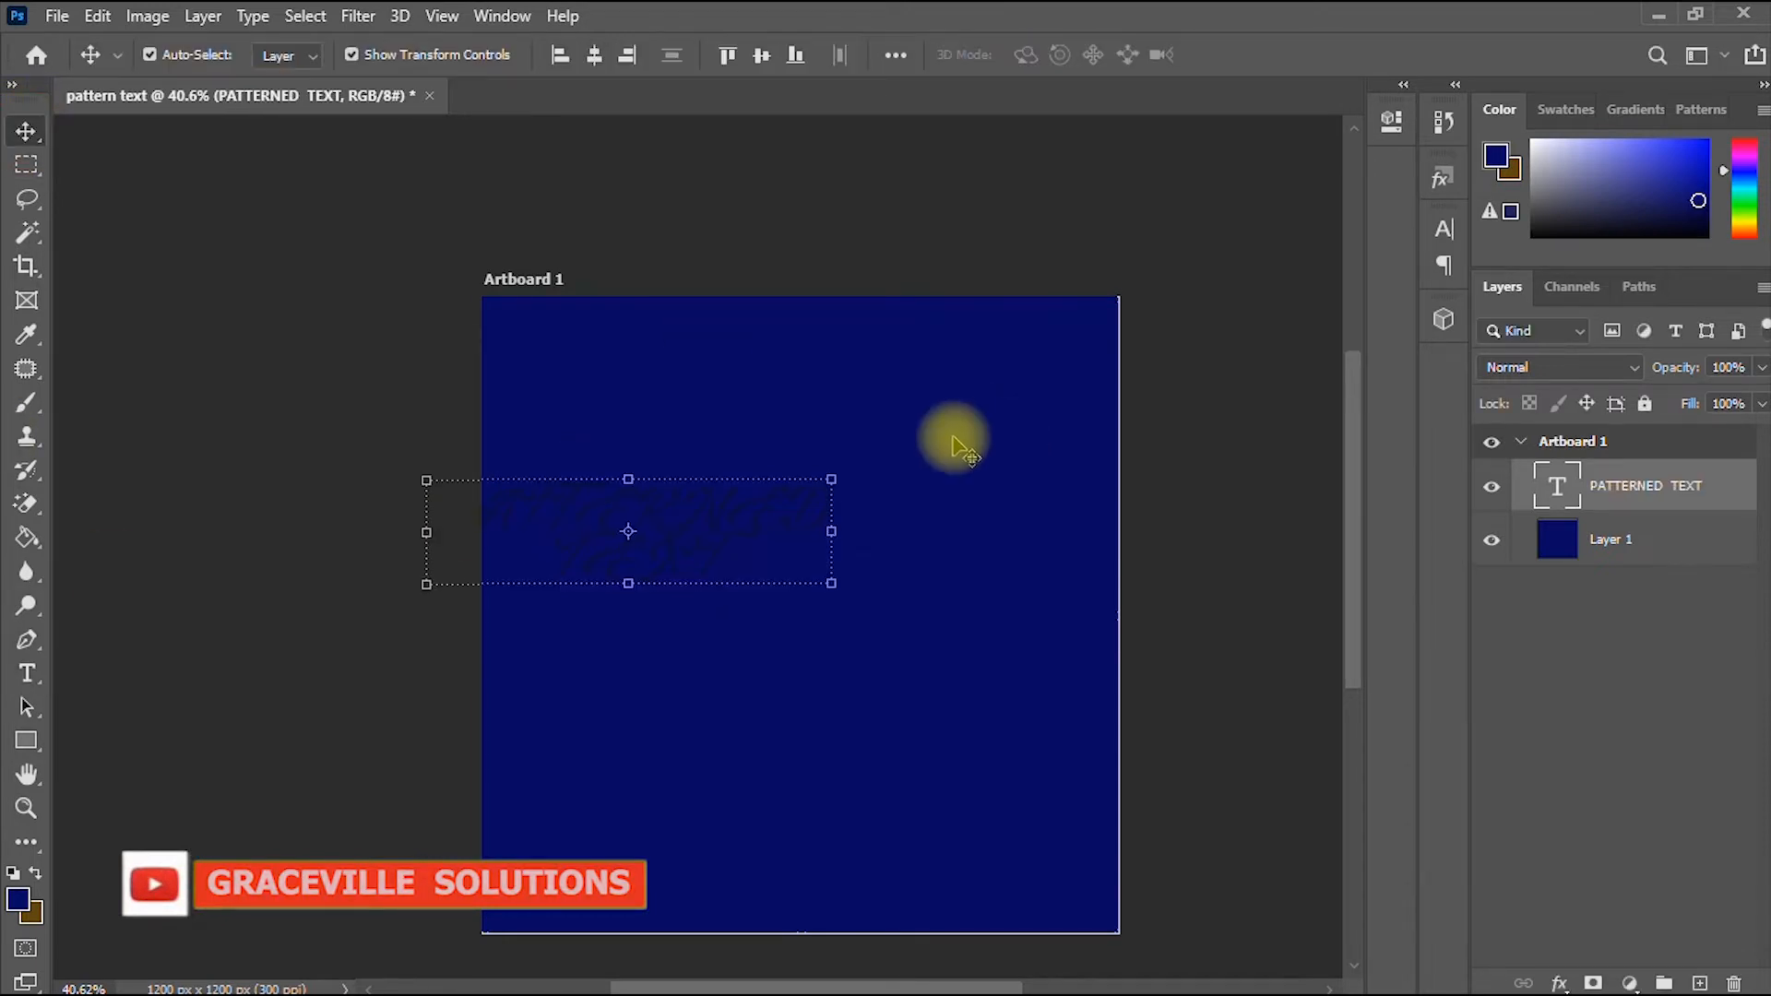
drag(766, 514, 959, 623)
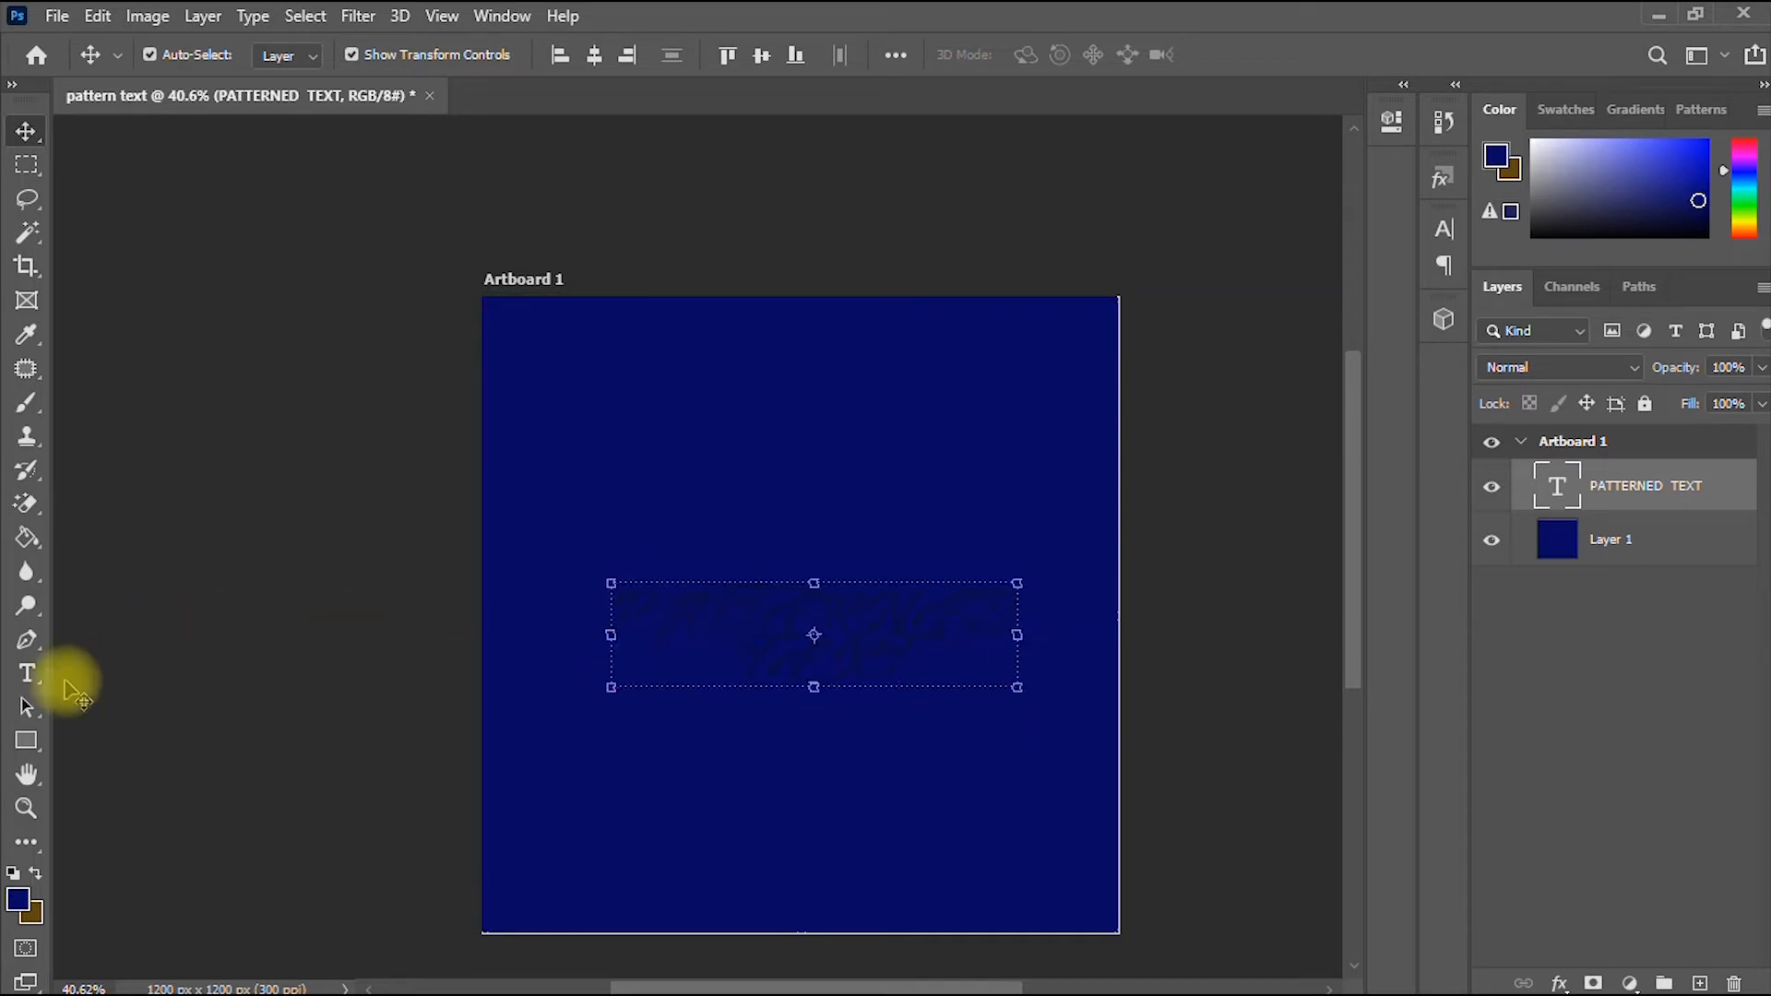
- Recolour all of the "PATTERNED TEXT" lettering to the near-white #f2f2f9 and commit the text edit
click(27, 673)
click(799, 627)
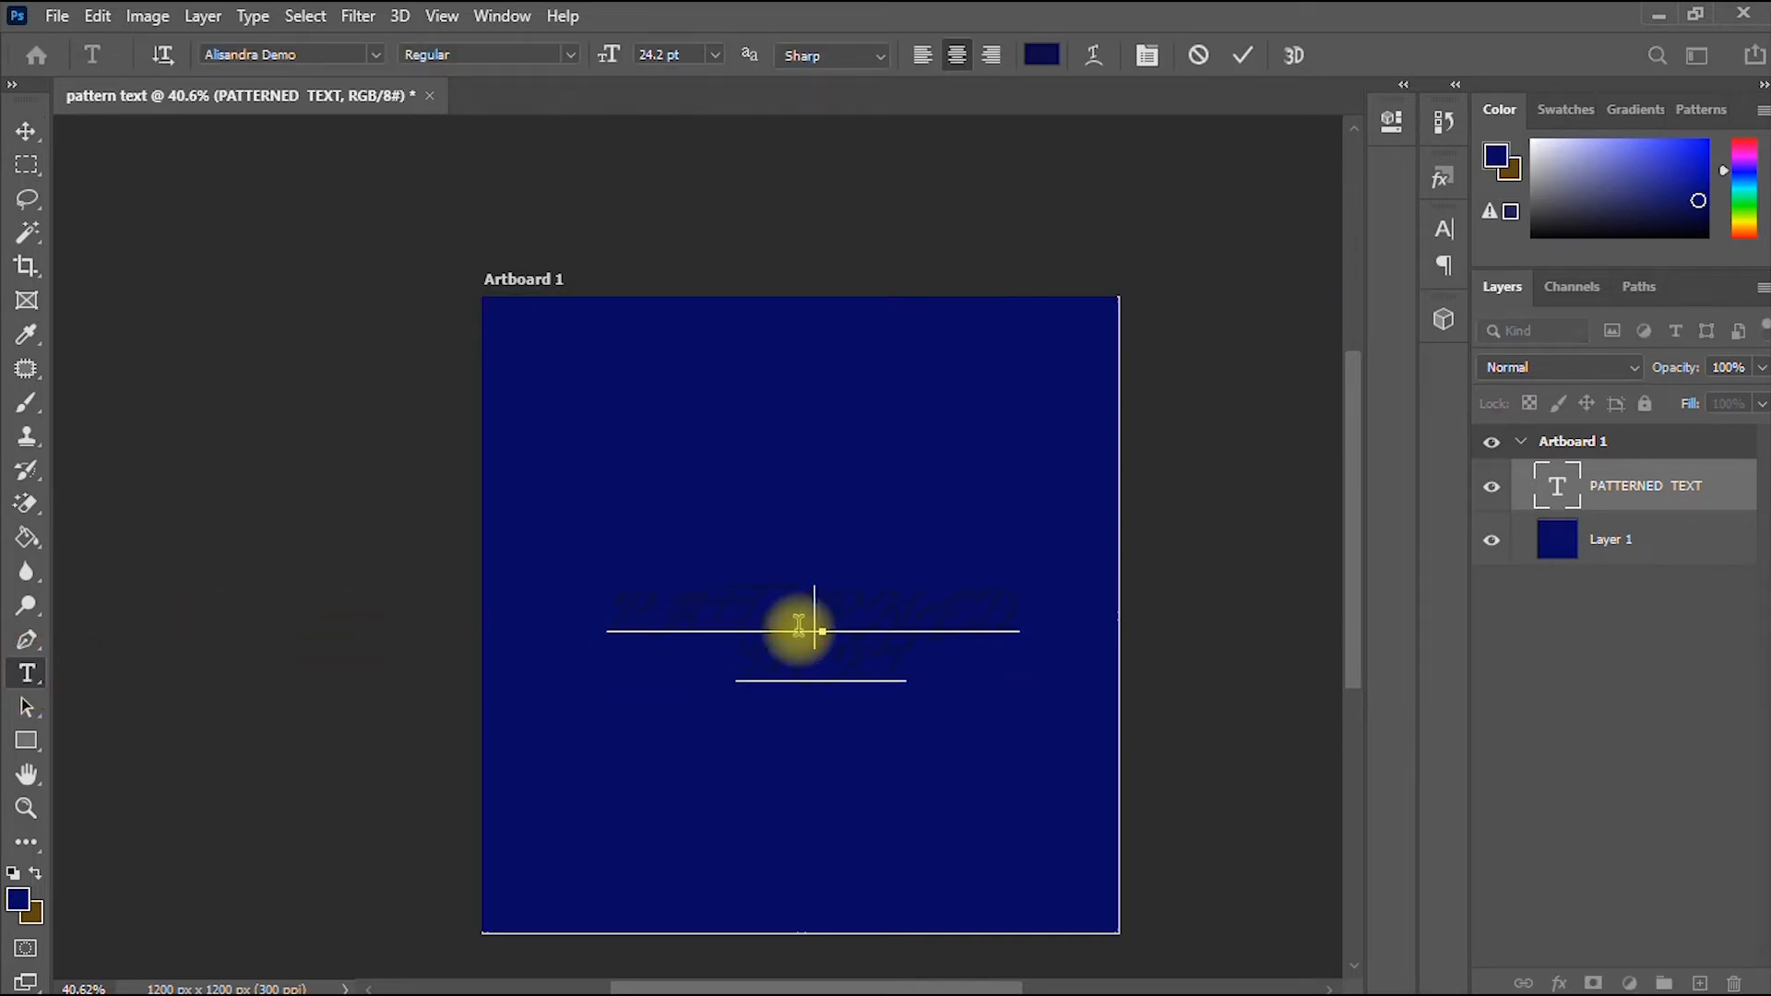
key(ctrl+a)
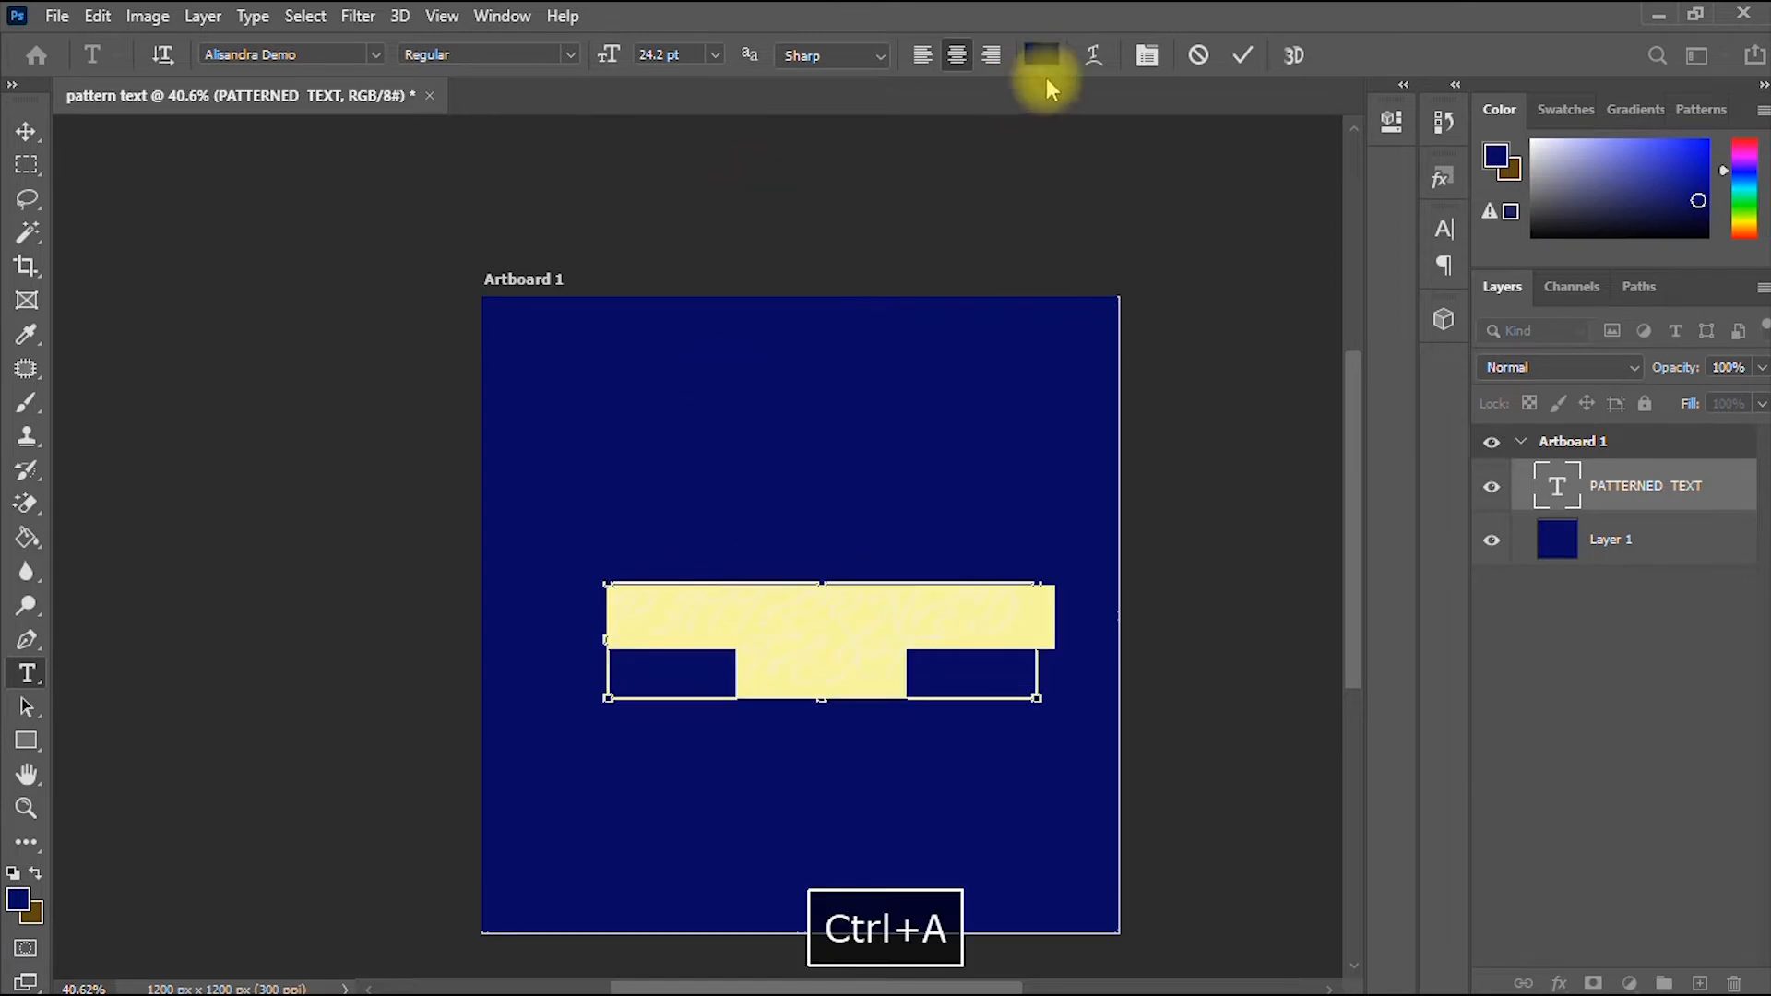
click(1041, 54)
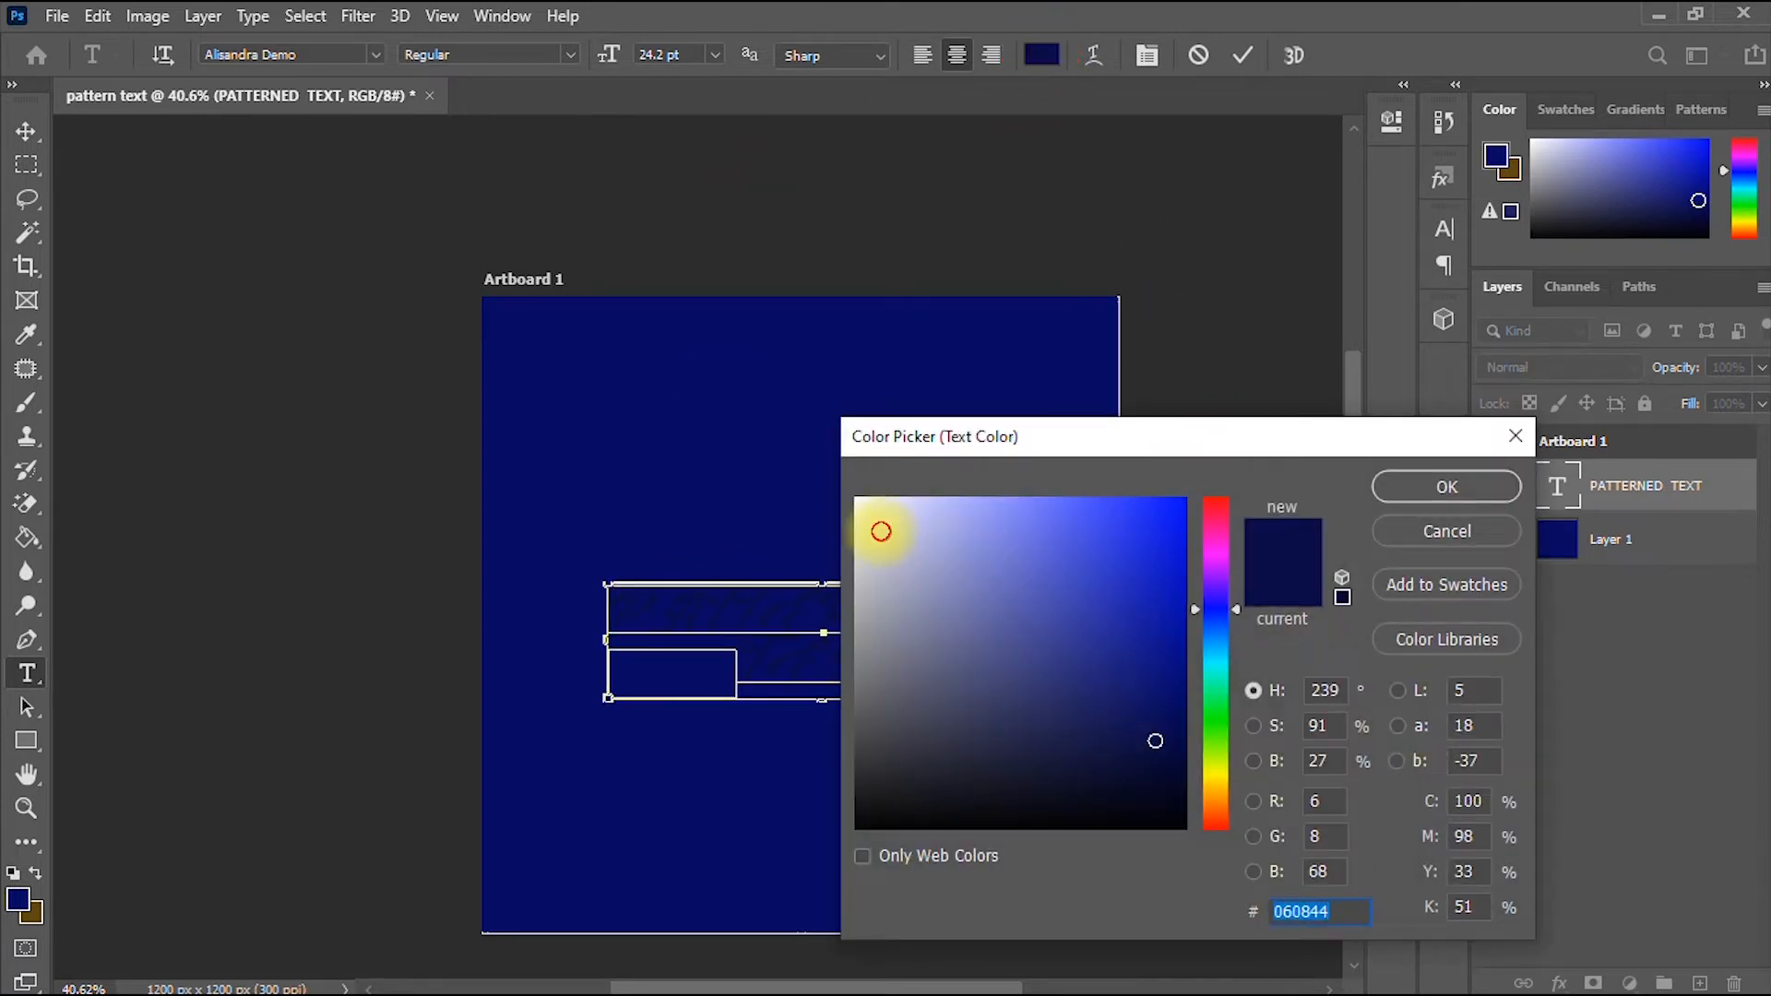
click(878, 524)
click(876, 503)
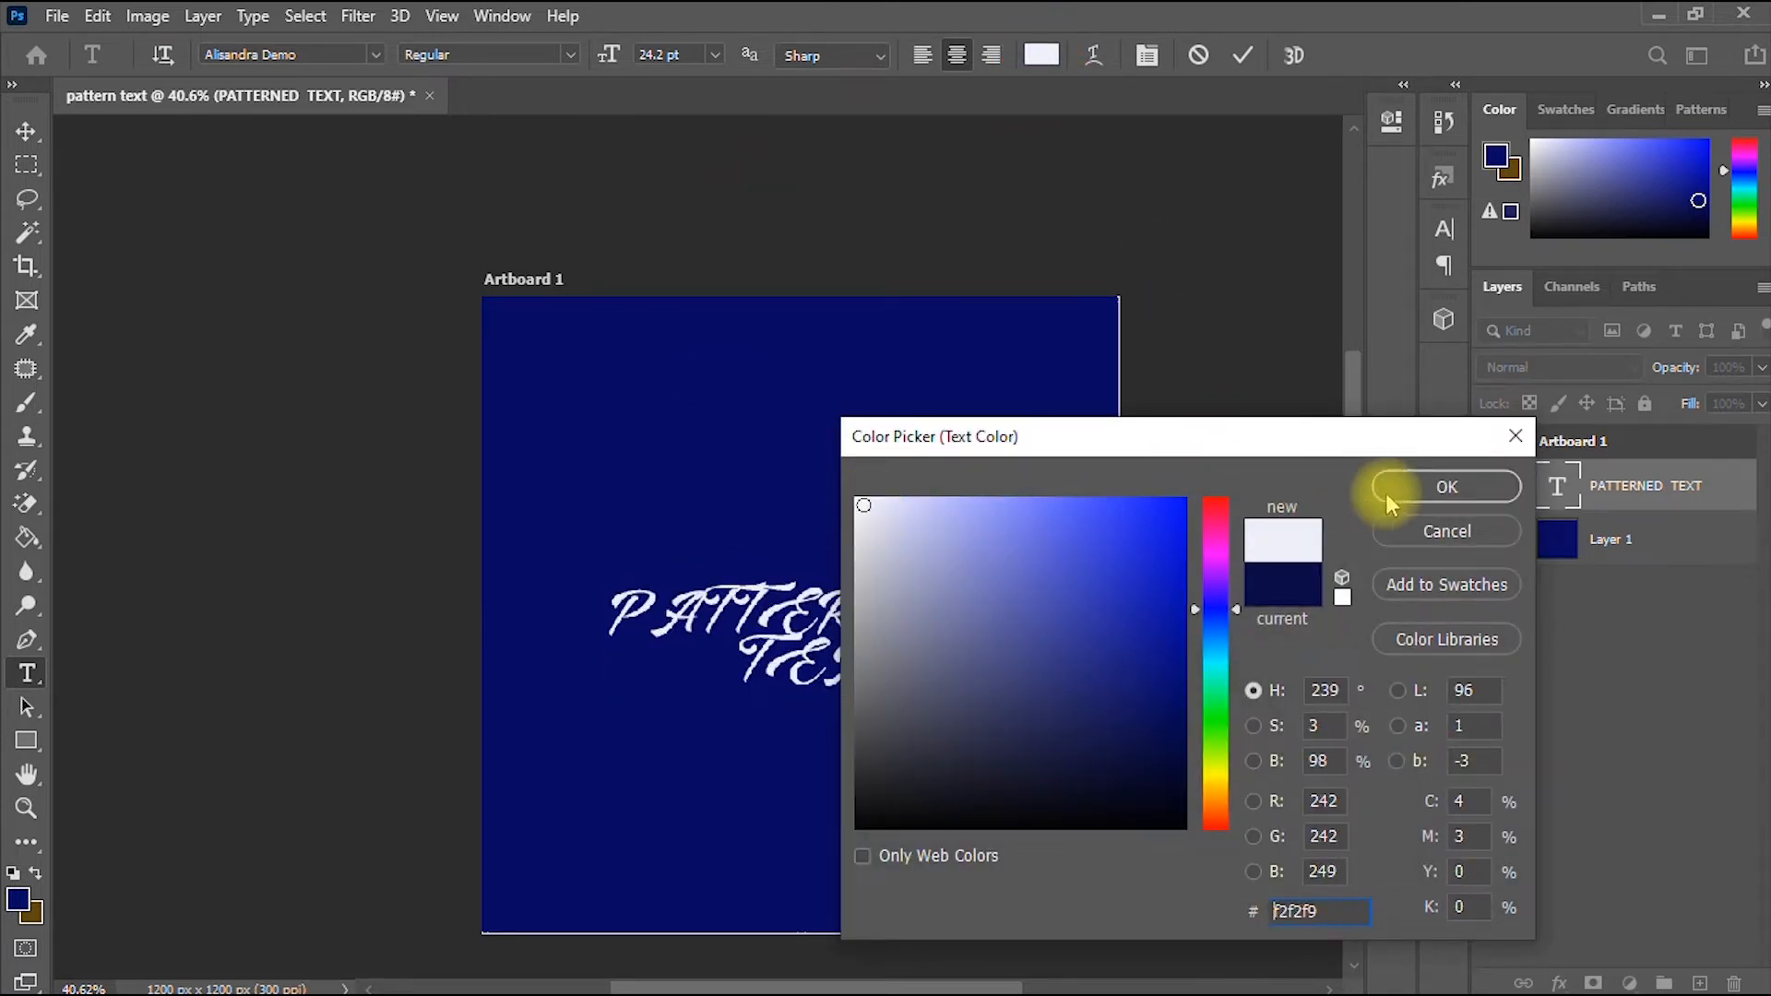
click(1439, 486)
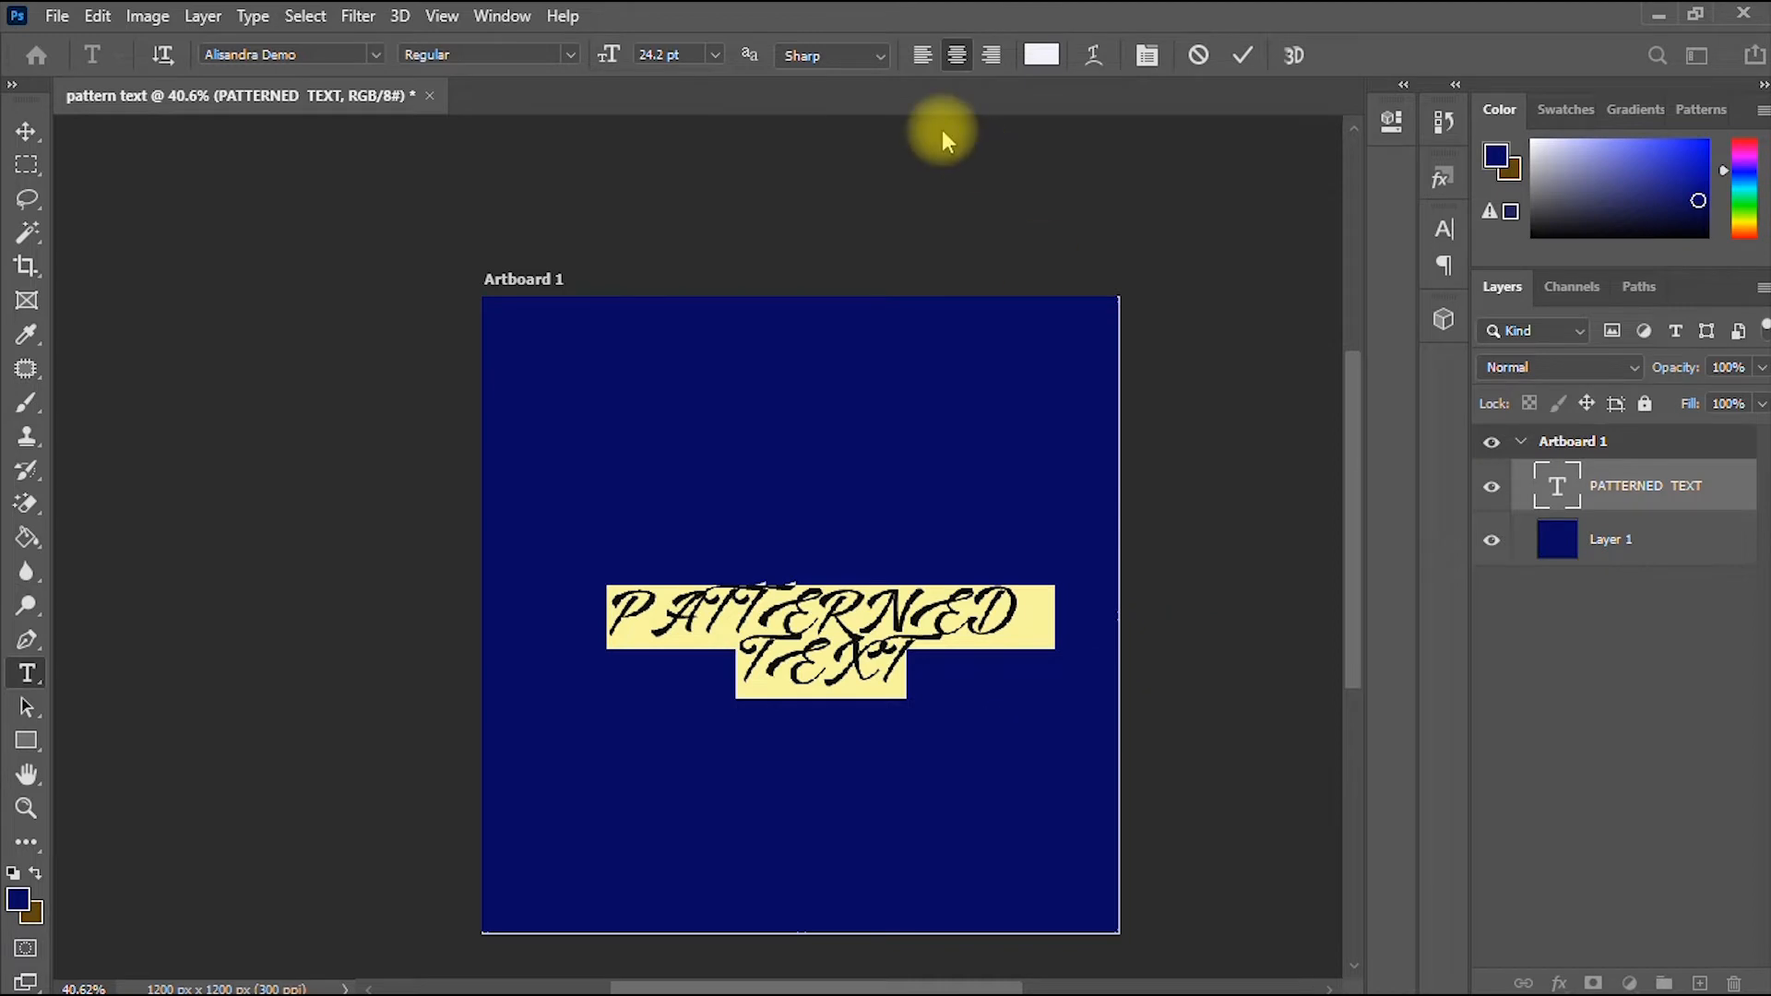
click(1245, 56)
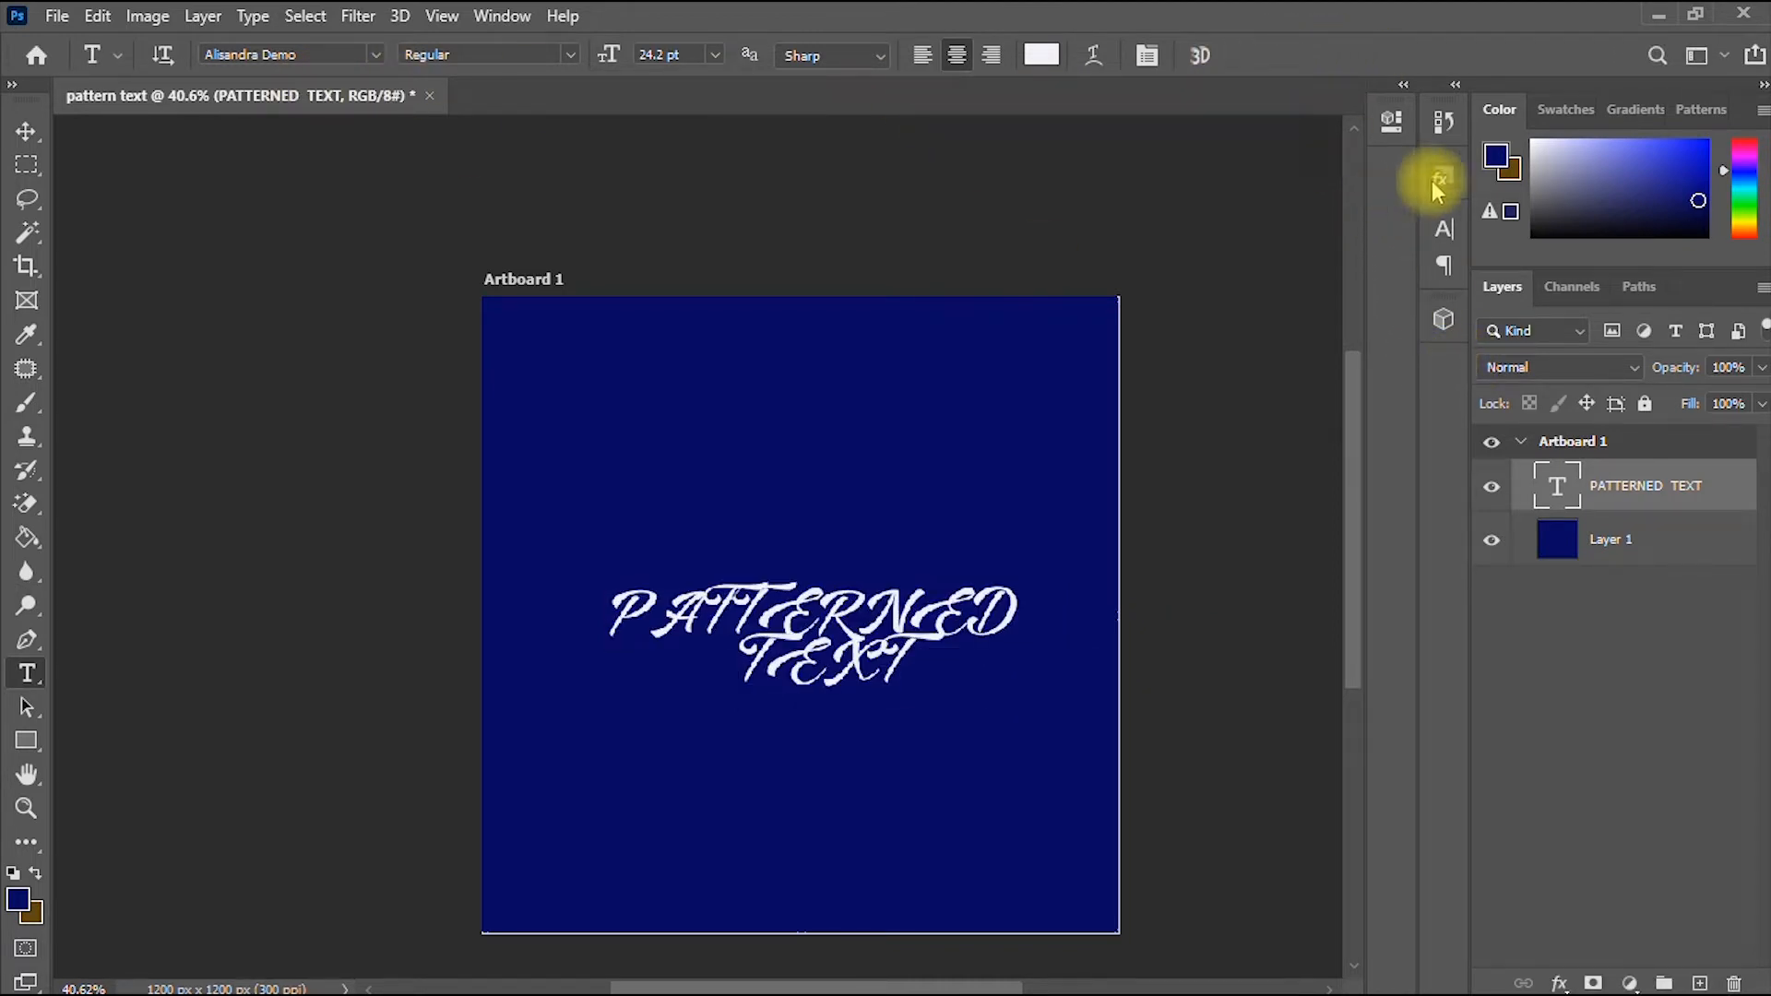
- Change the font of the "PATTERNED TEXT" layer to Arial Black
click(1446, 237)
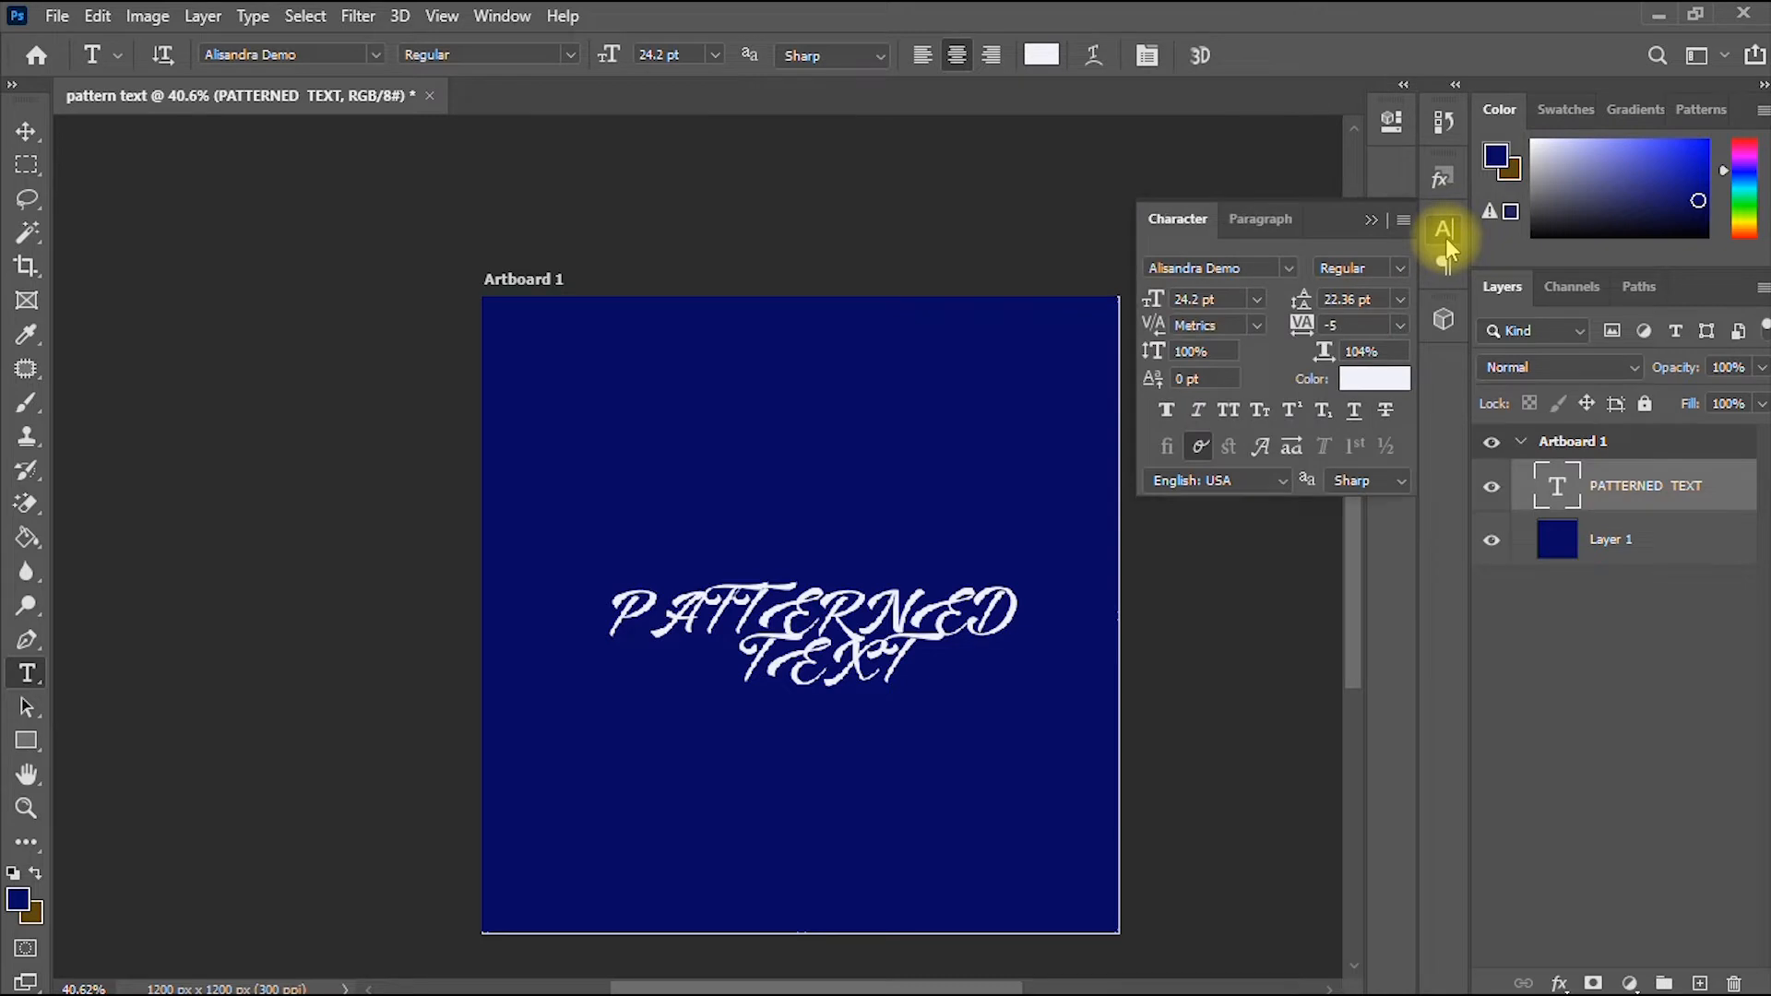
click(1290, 268)
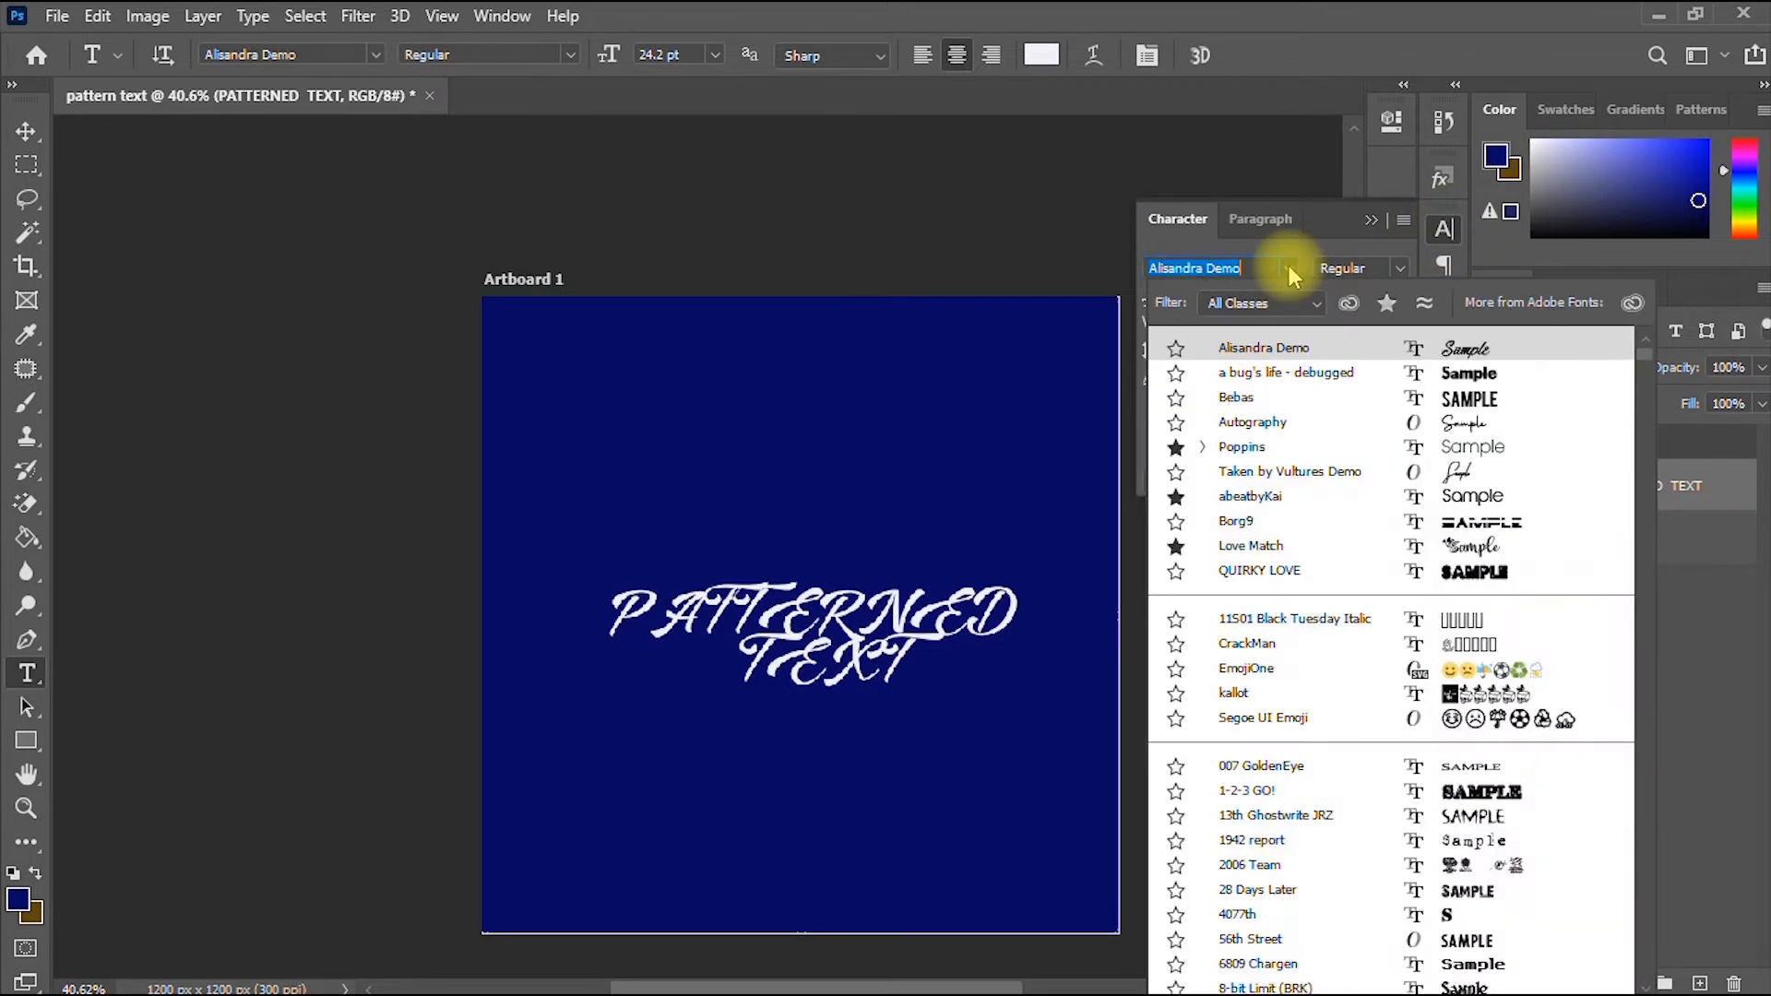
scroll(1301, 406, down, 5)
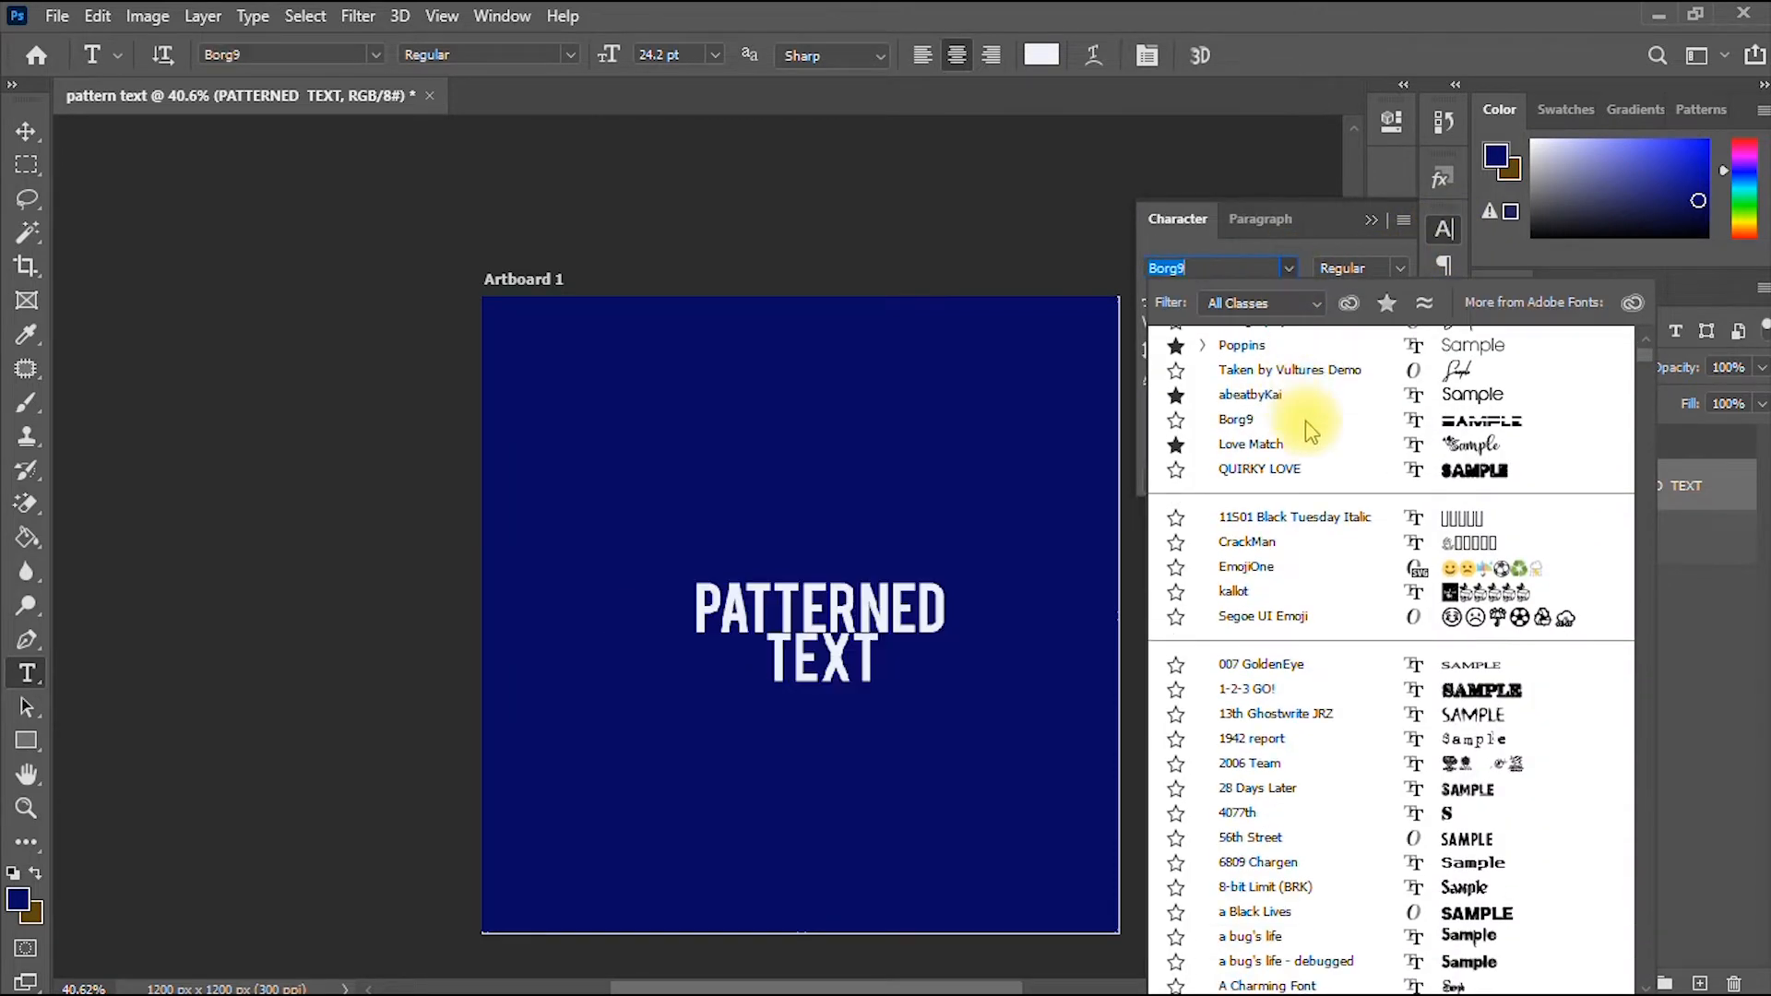
scroll(1304, 419, up, 4)
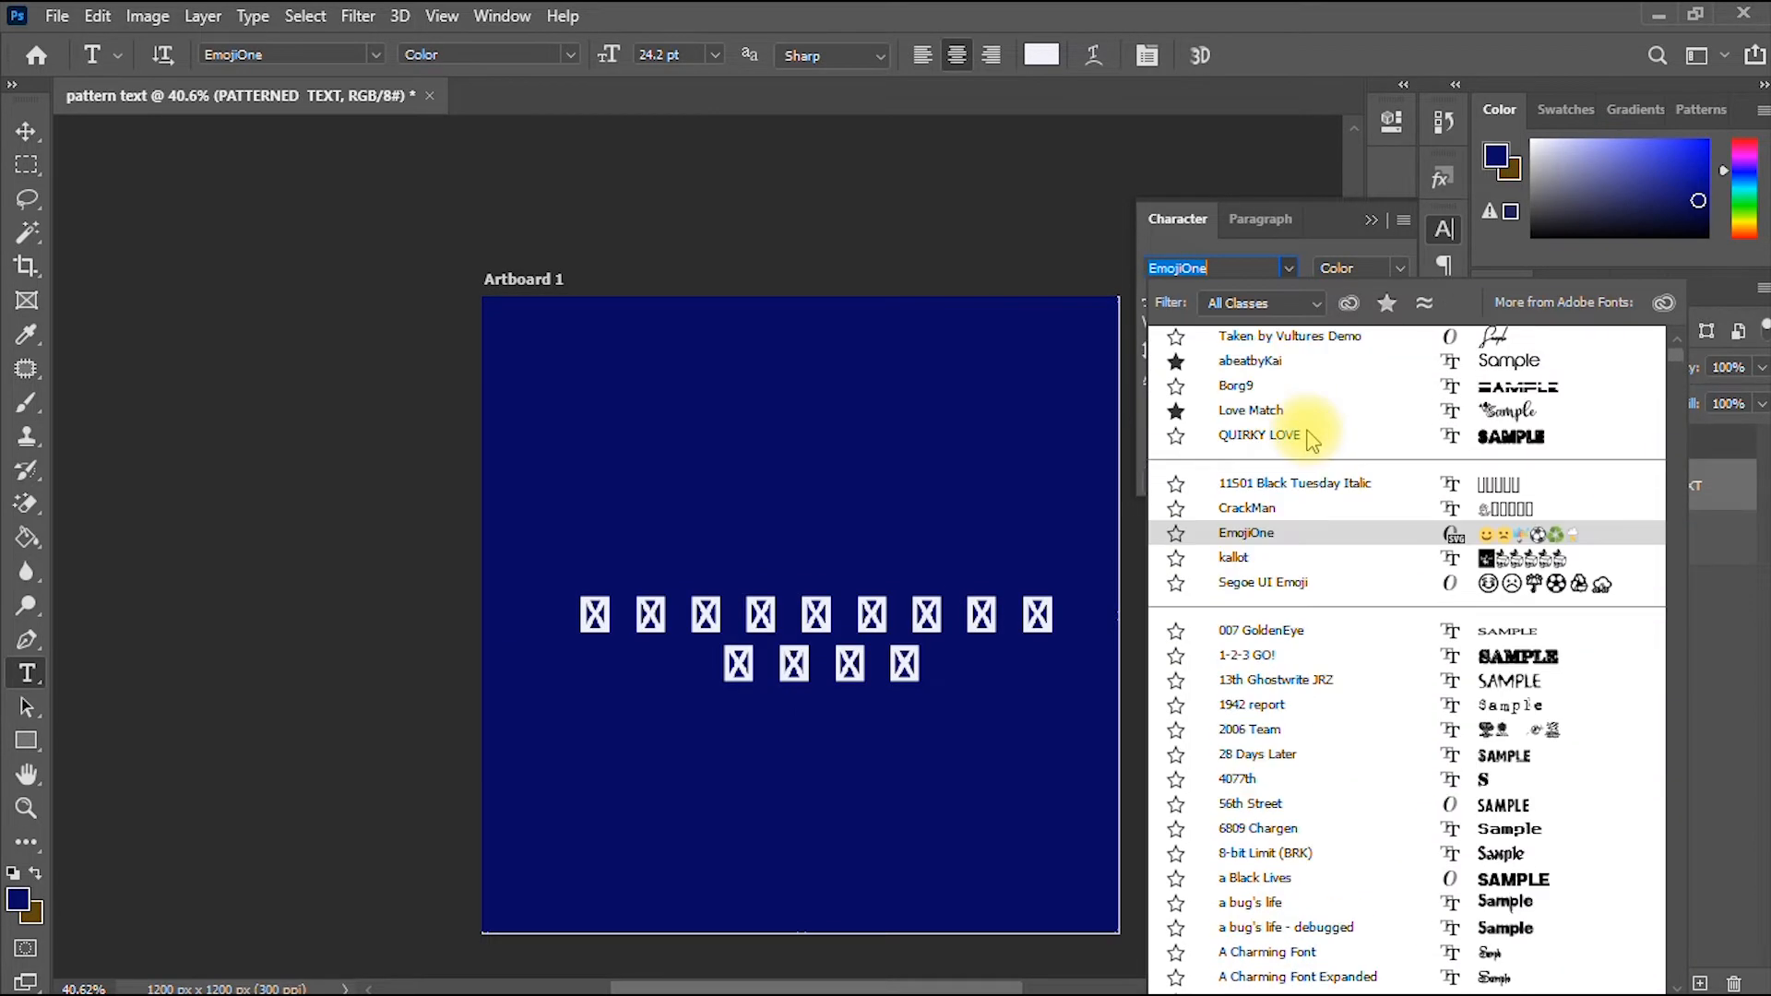
scroll(1305, 427, down, 4)
scroll(1304, 441, up, 5)
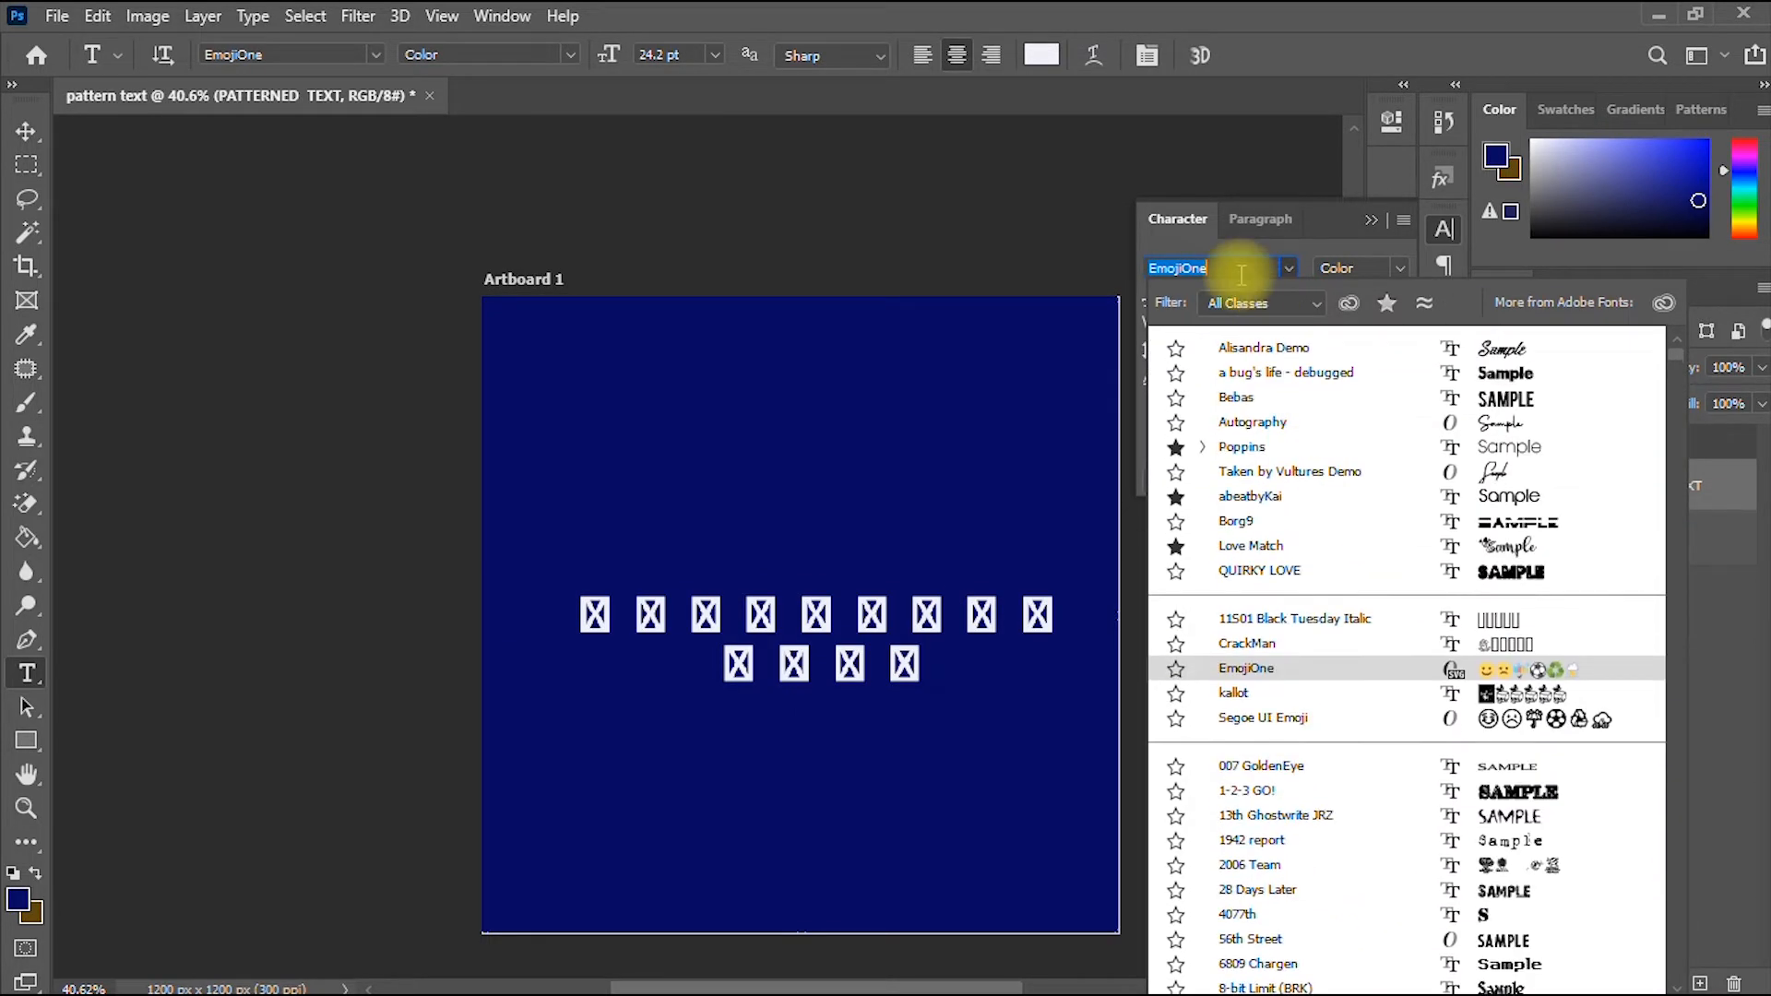
text(ARIAL)
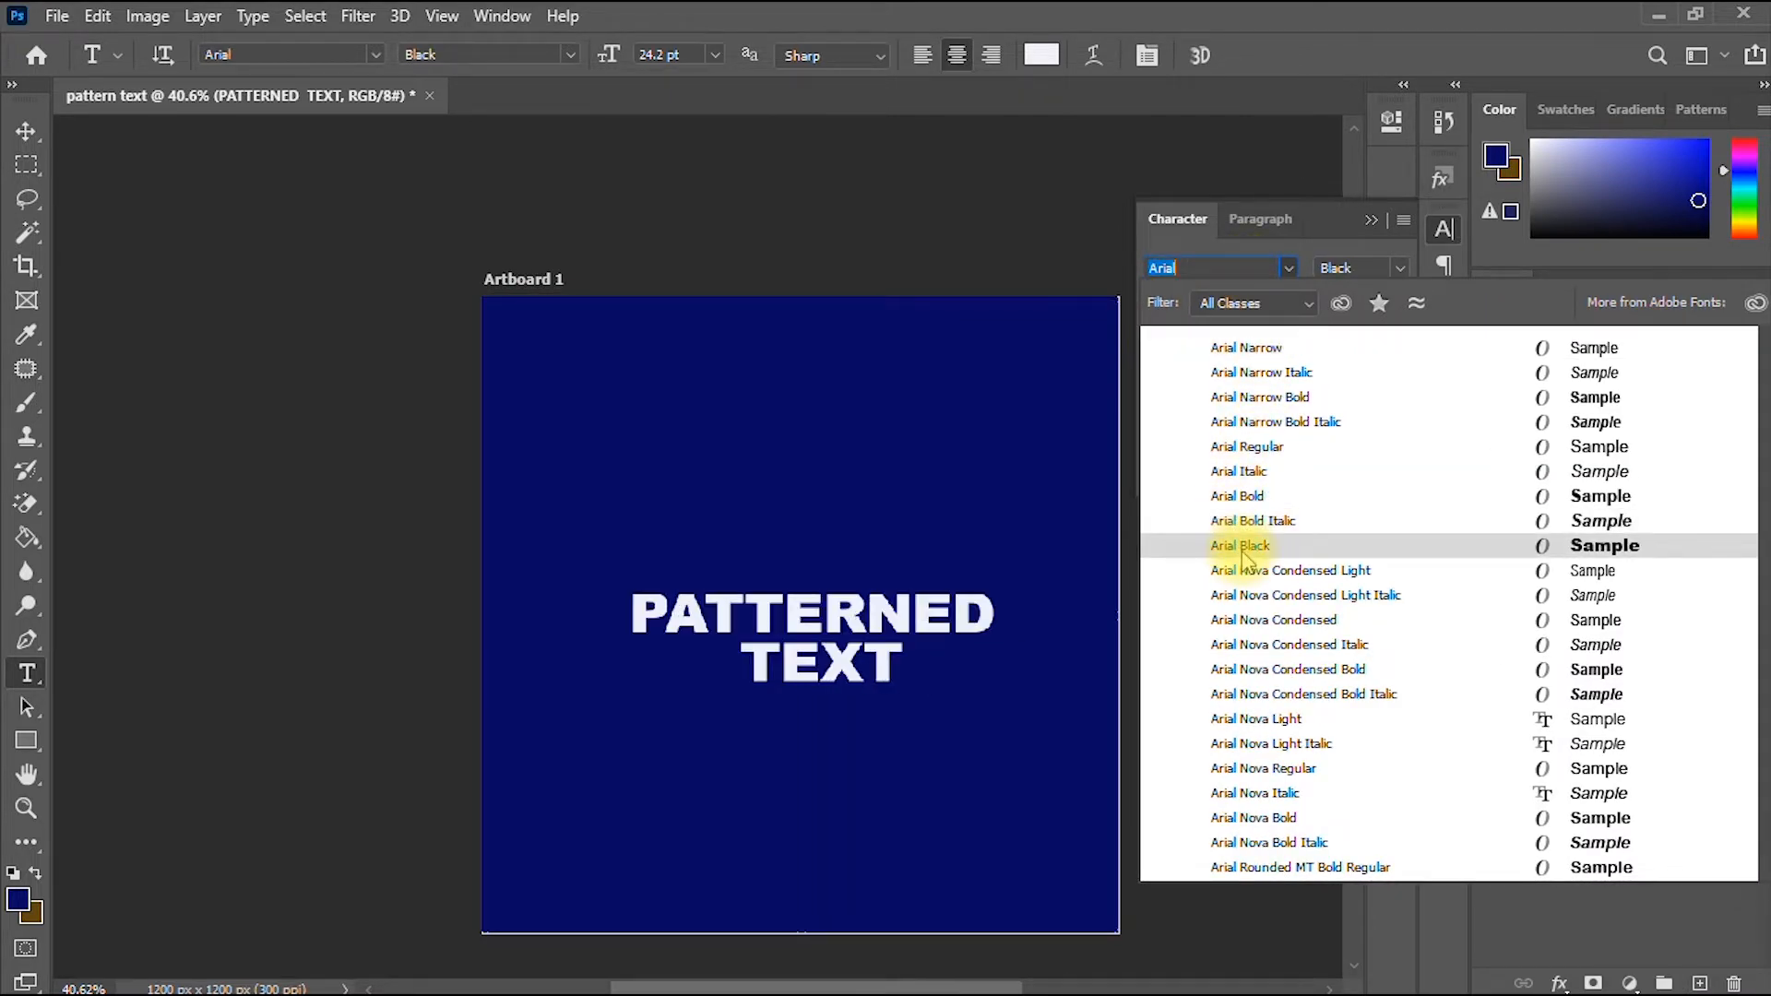
click(1243, 553)
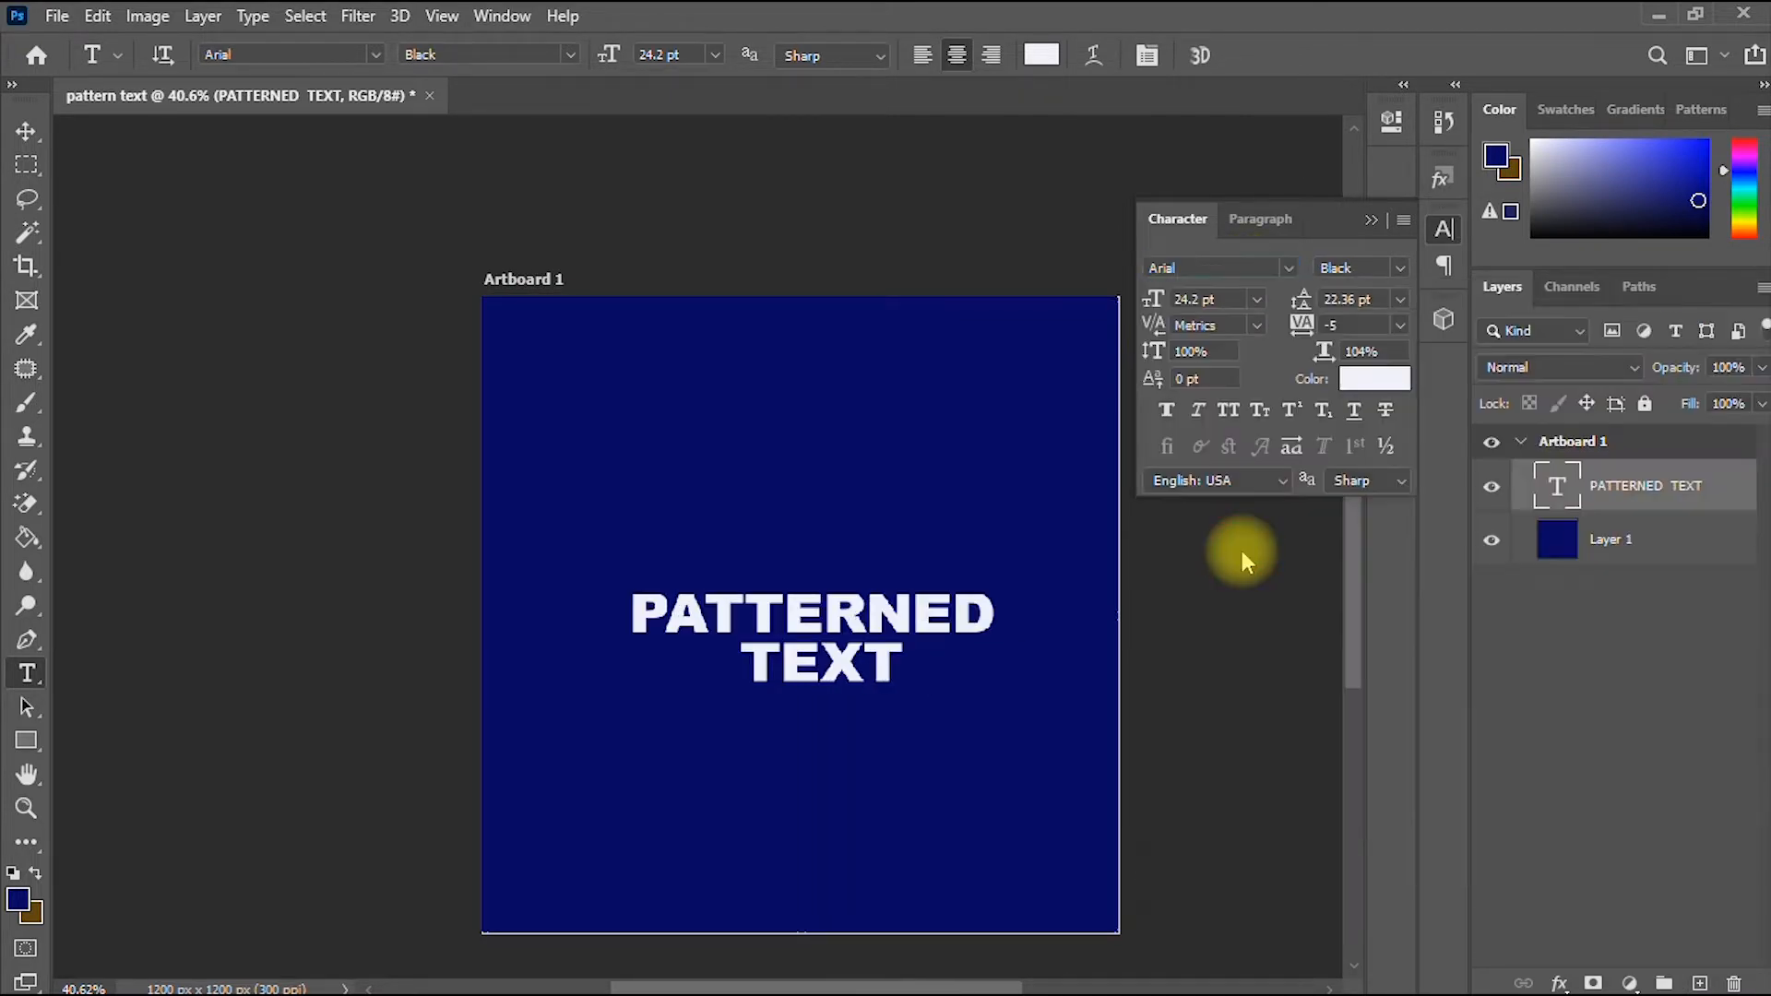
- Scale up the "PATTERNED TEXT" layer proportionally to span most of the artboard's width and move it to the artboard's centre
click(26, 131)
scroll(723, 403, up, 3)
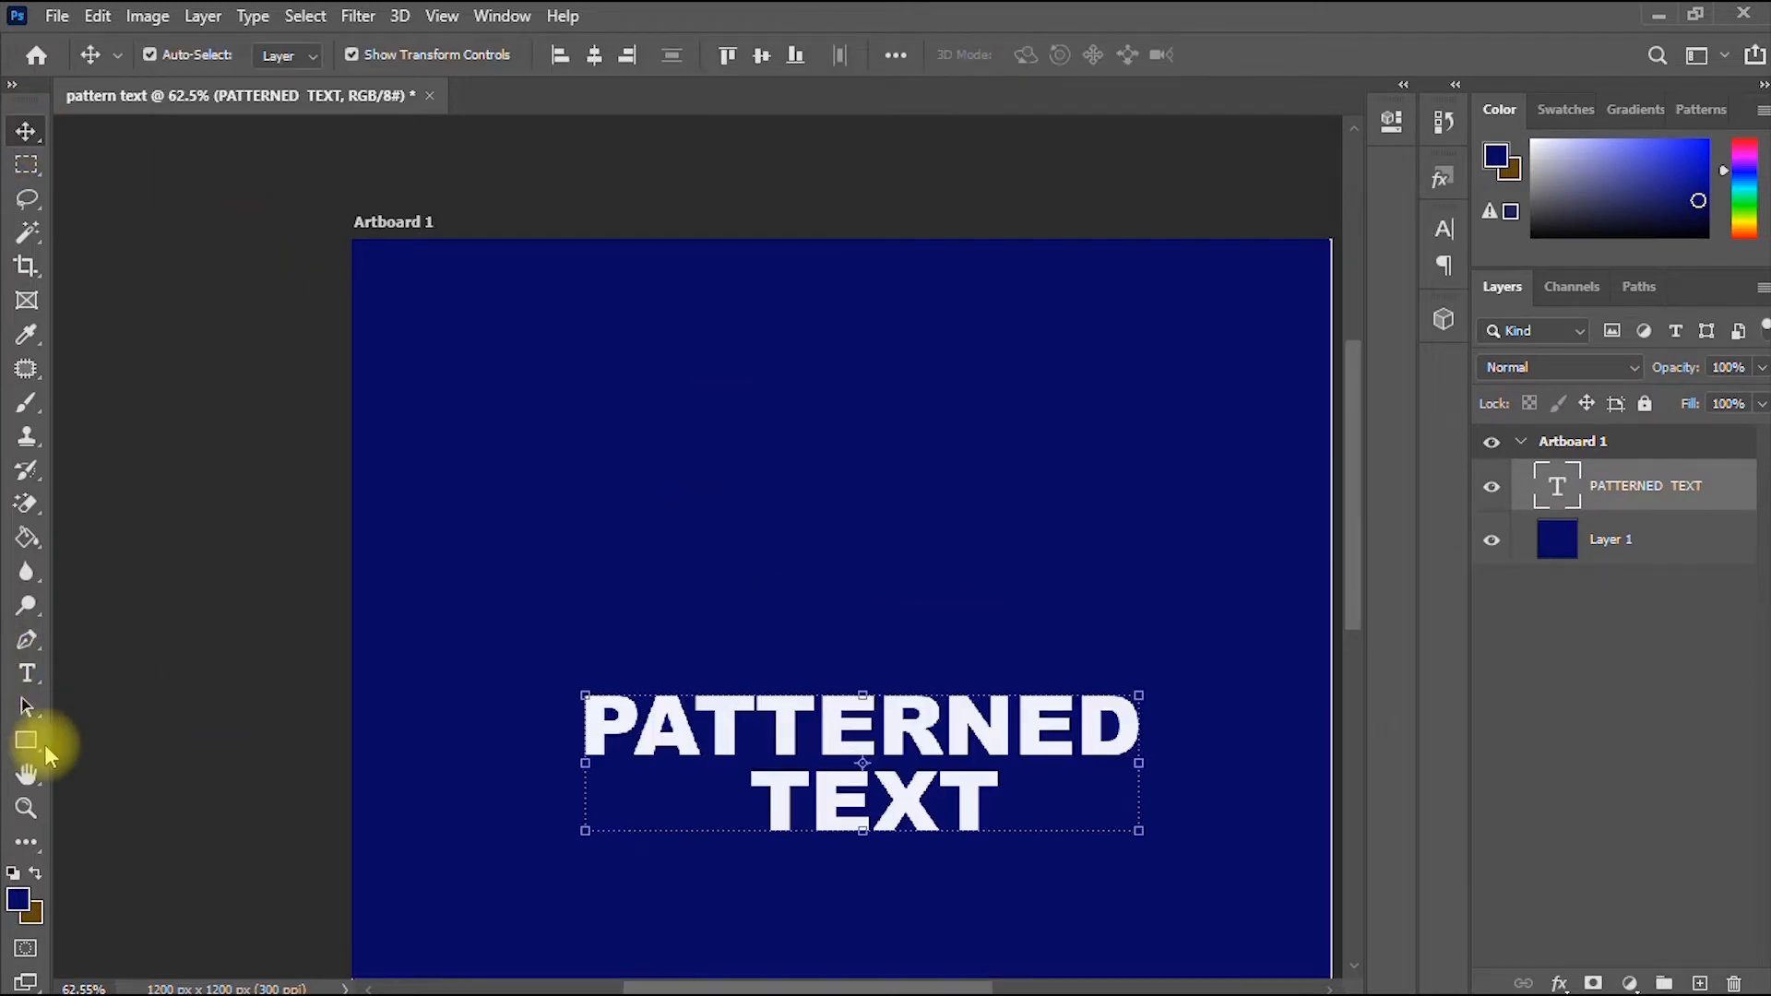
click(28, 776)
drag(519, 594, 446, 431)
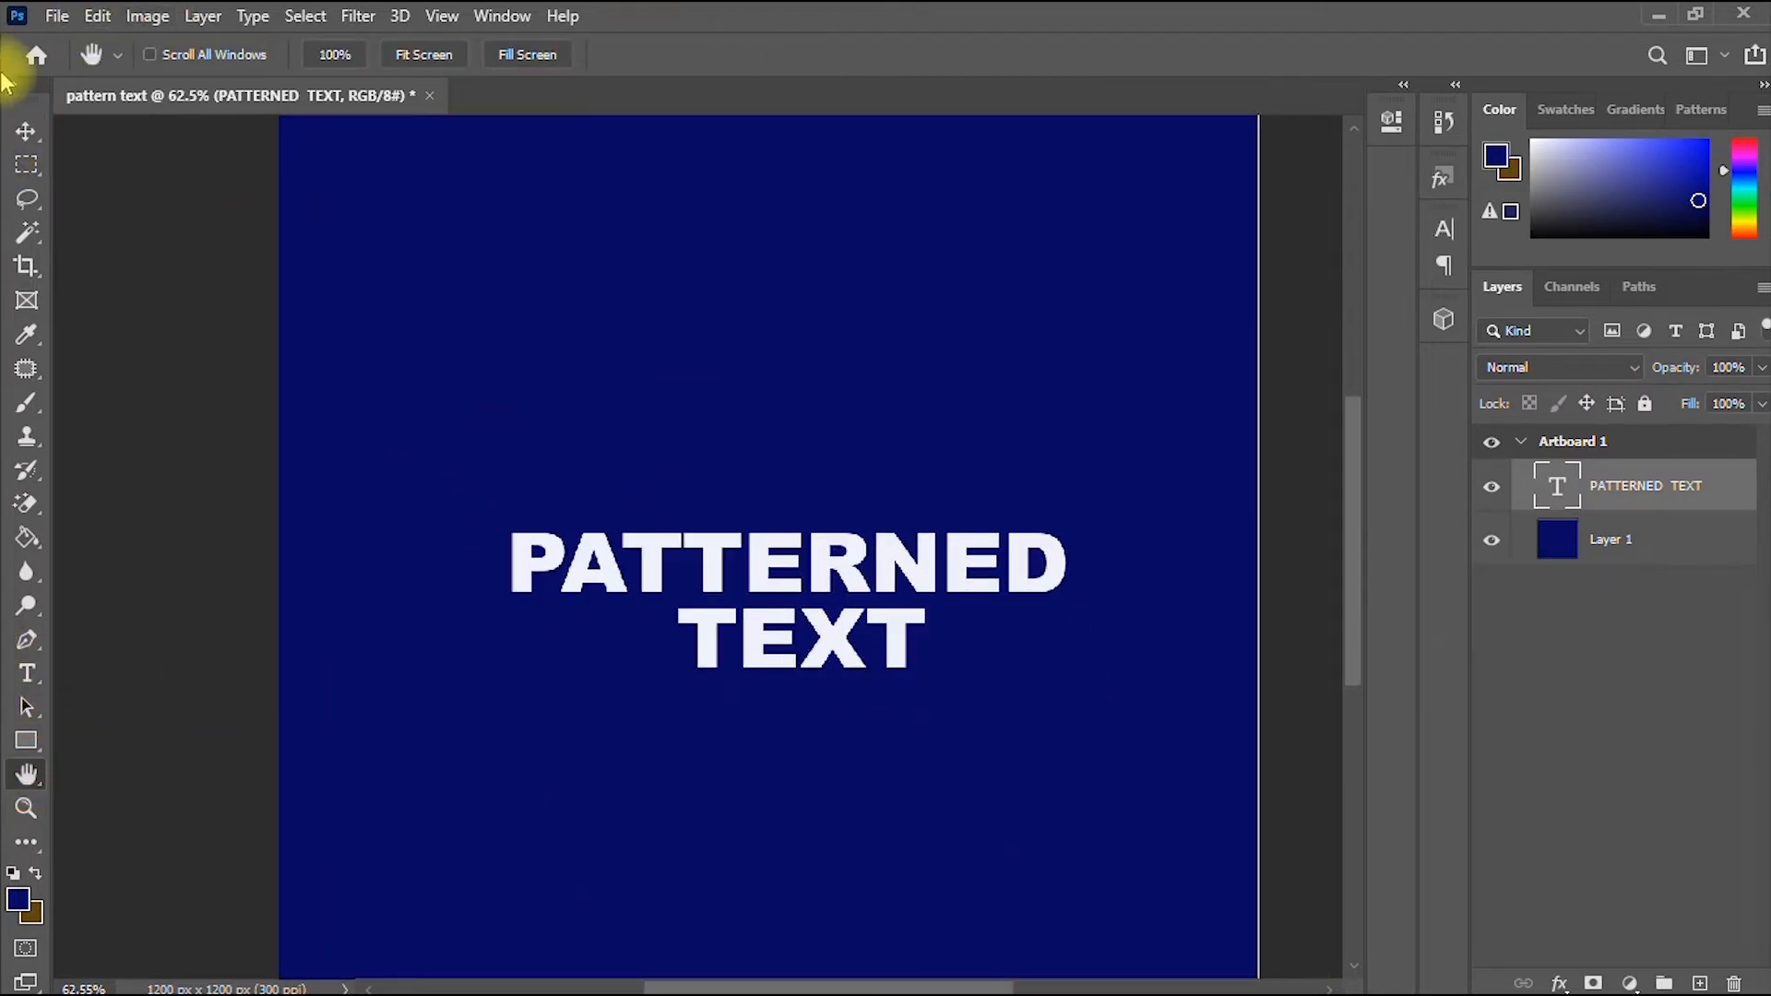
click(25, 131)
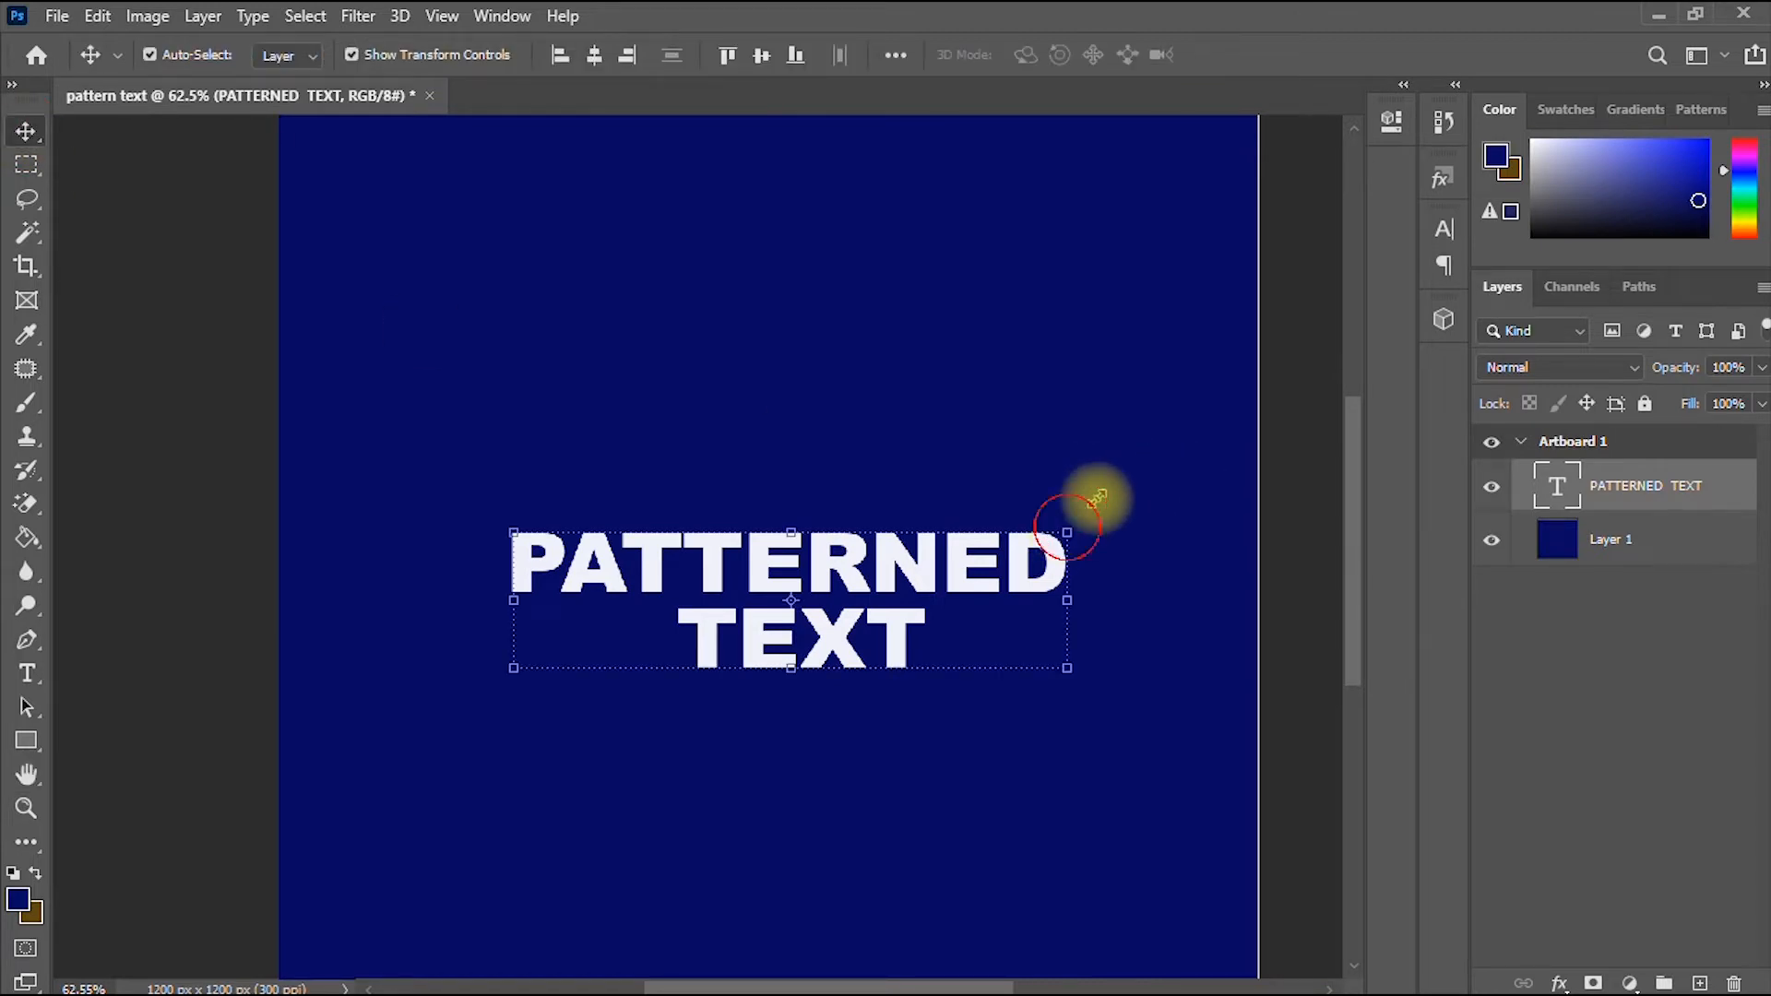
drag(1067, 532, 1180, 404)
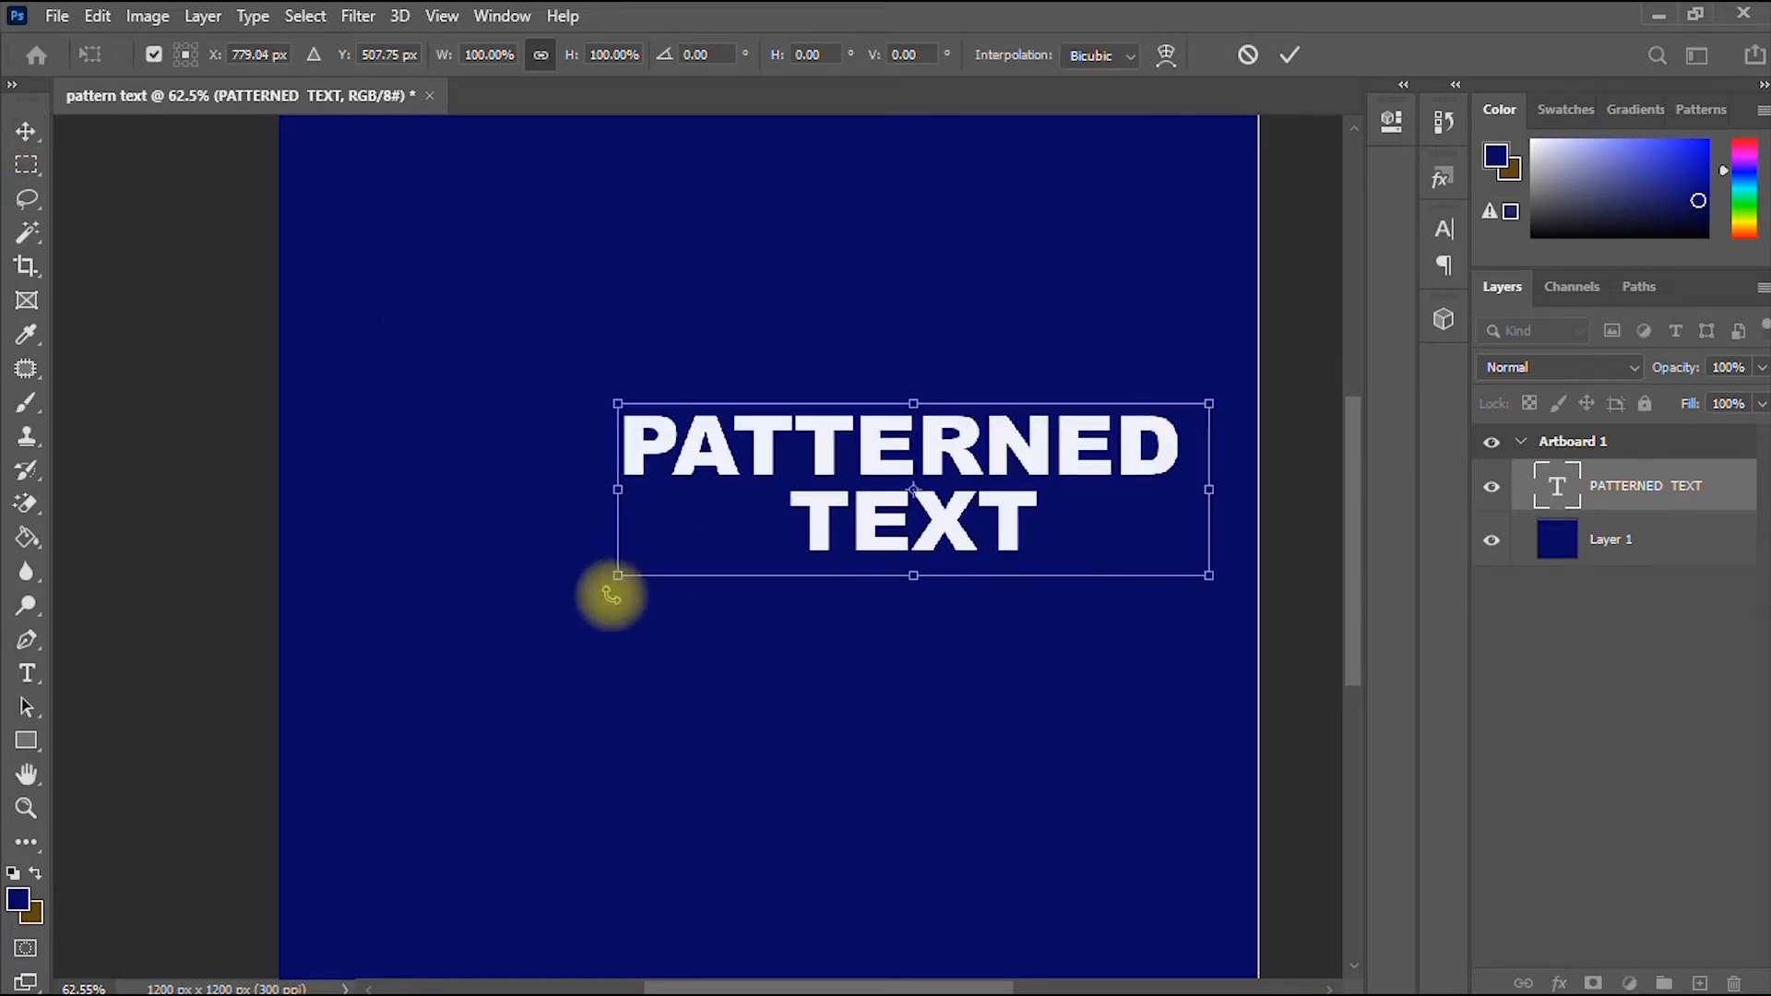
drag(620, 577, 406, 764)
drag(933, 604, 922, 660)
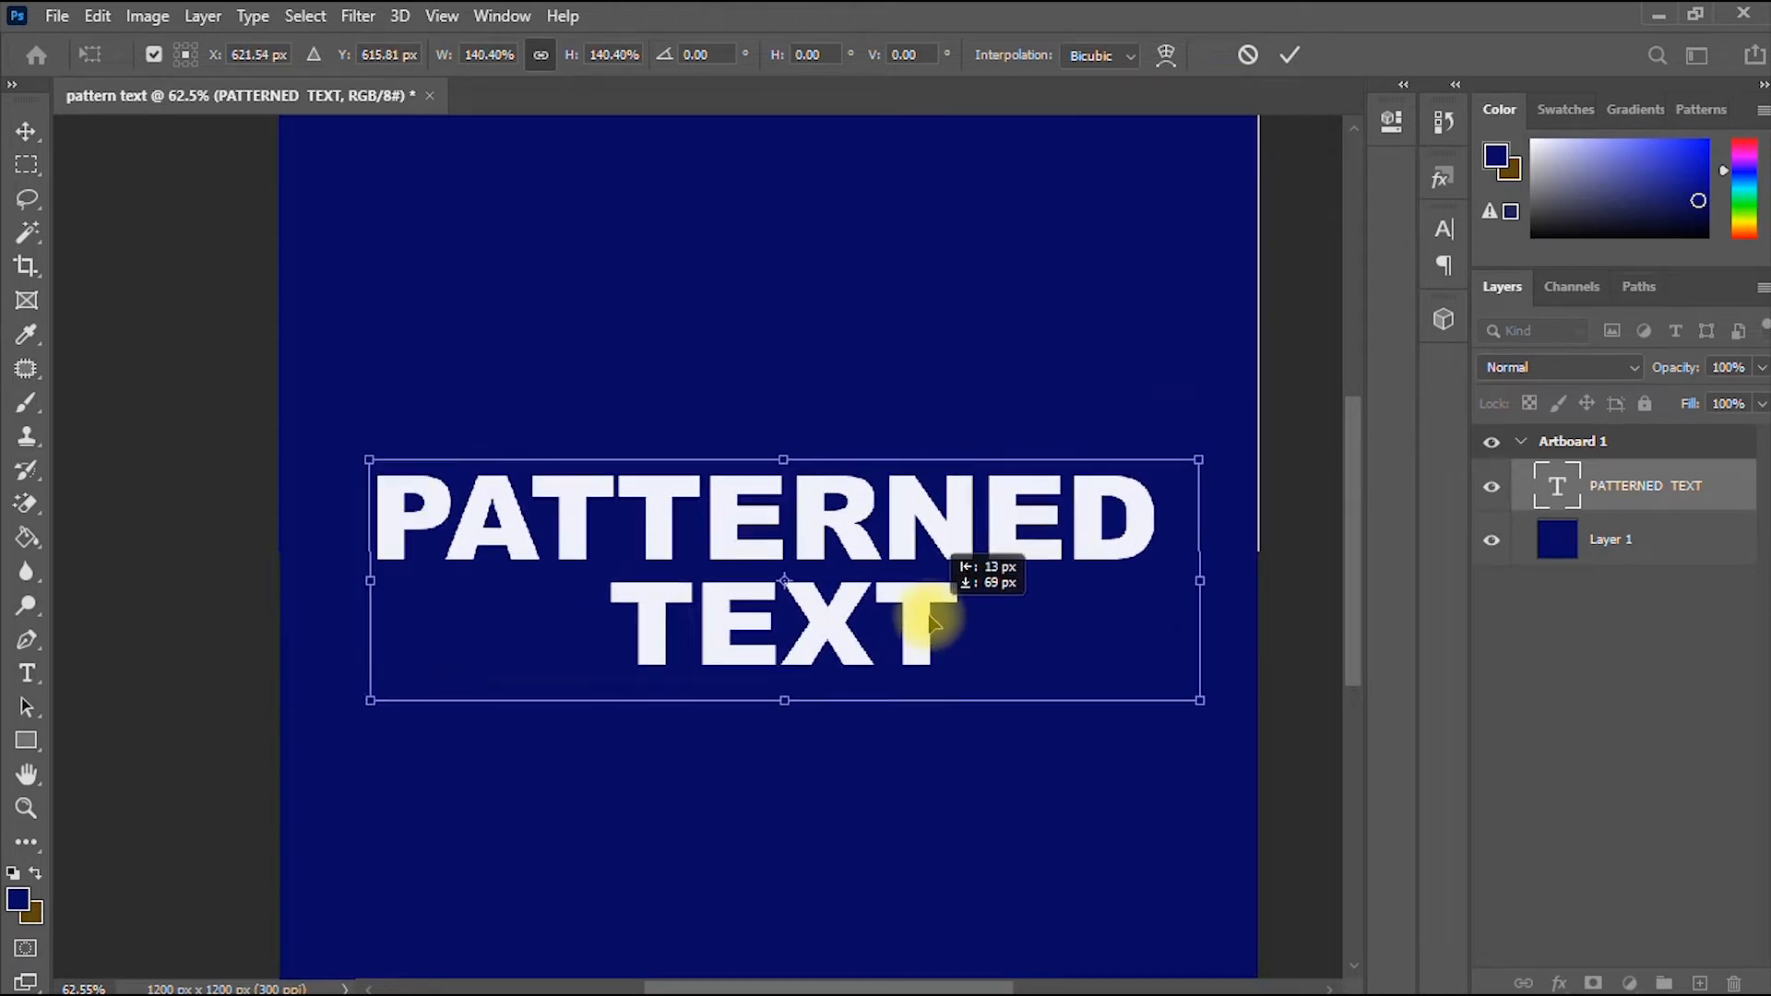
mouse_move(1219, 446)
mouse_down()
mouse_move(1237, 427)
mouse_move(1236, 443)
mouse_up()
click(1290, 58)
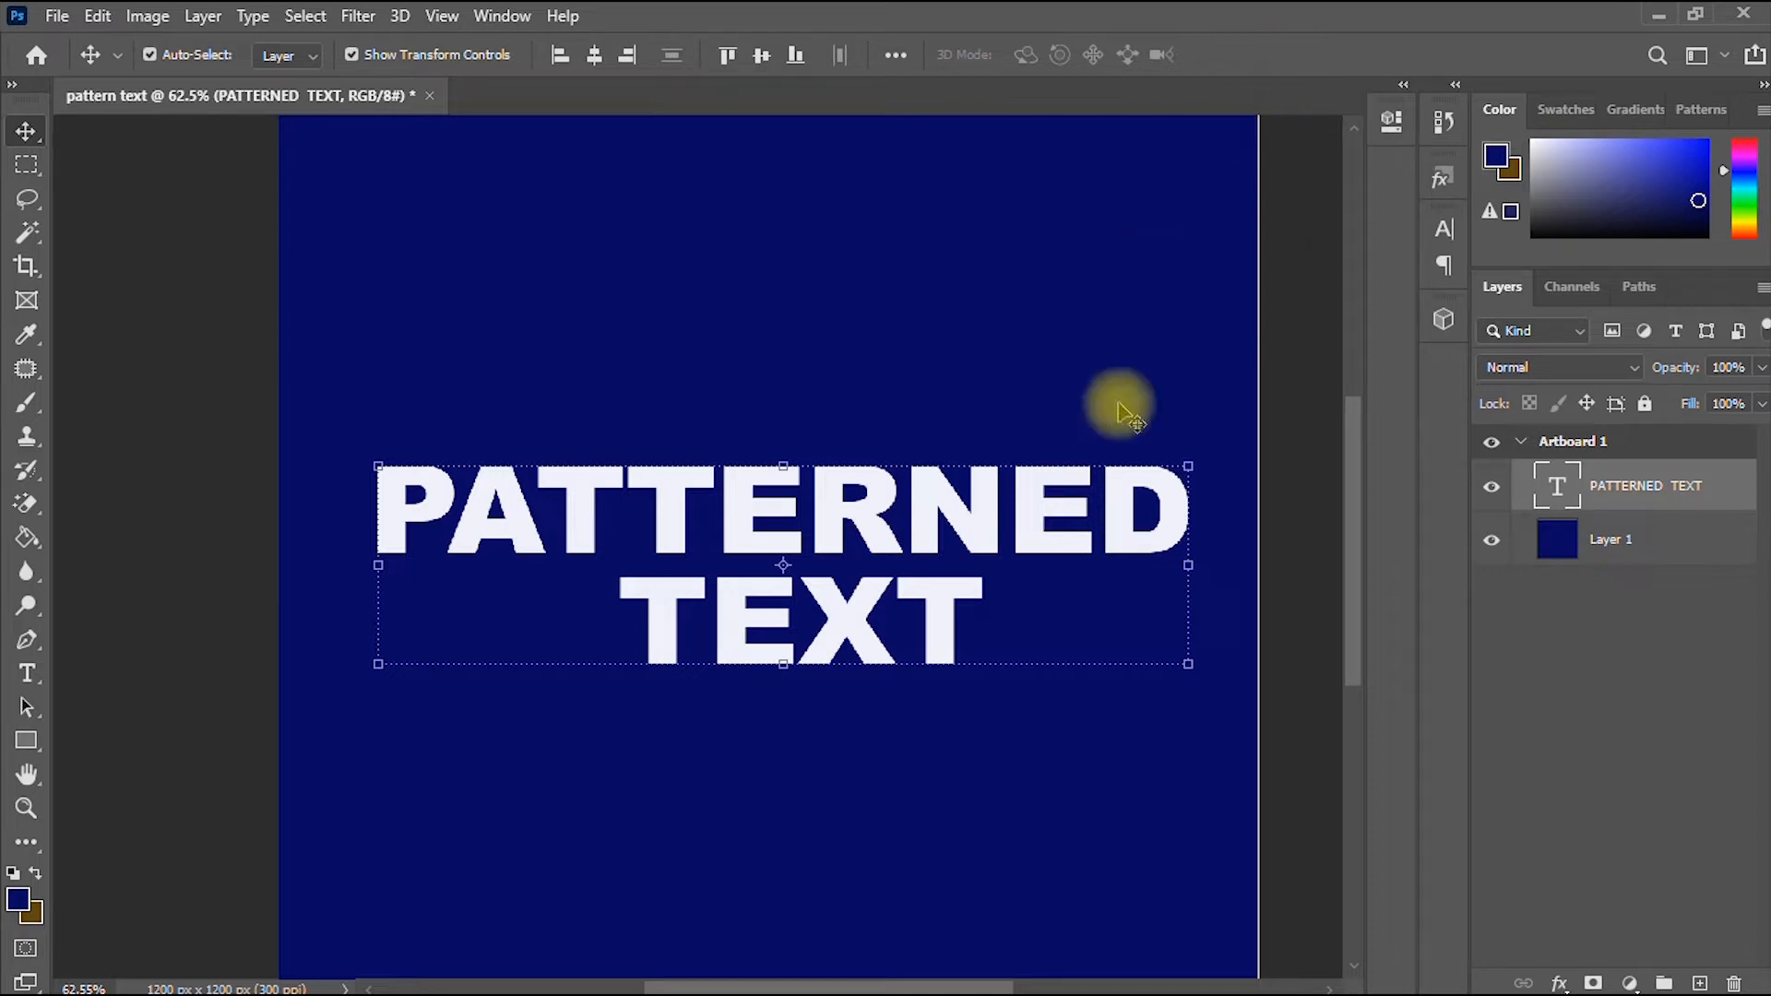
drag(975, 545, 988, 572)
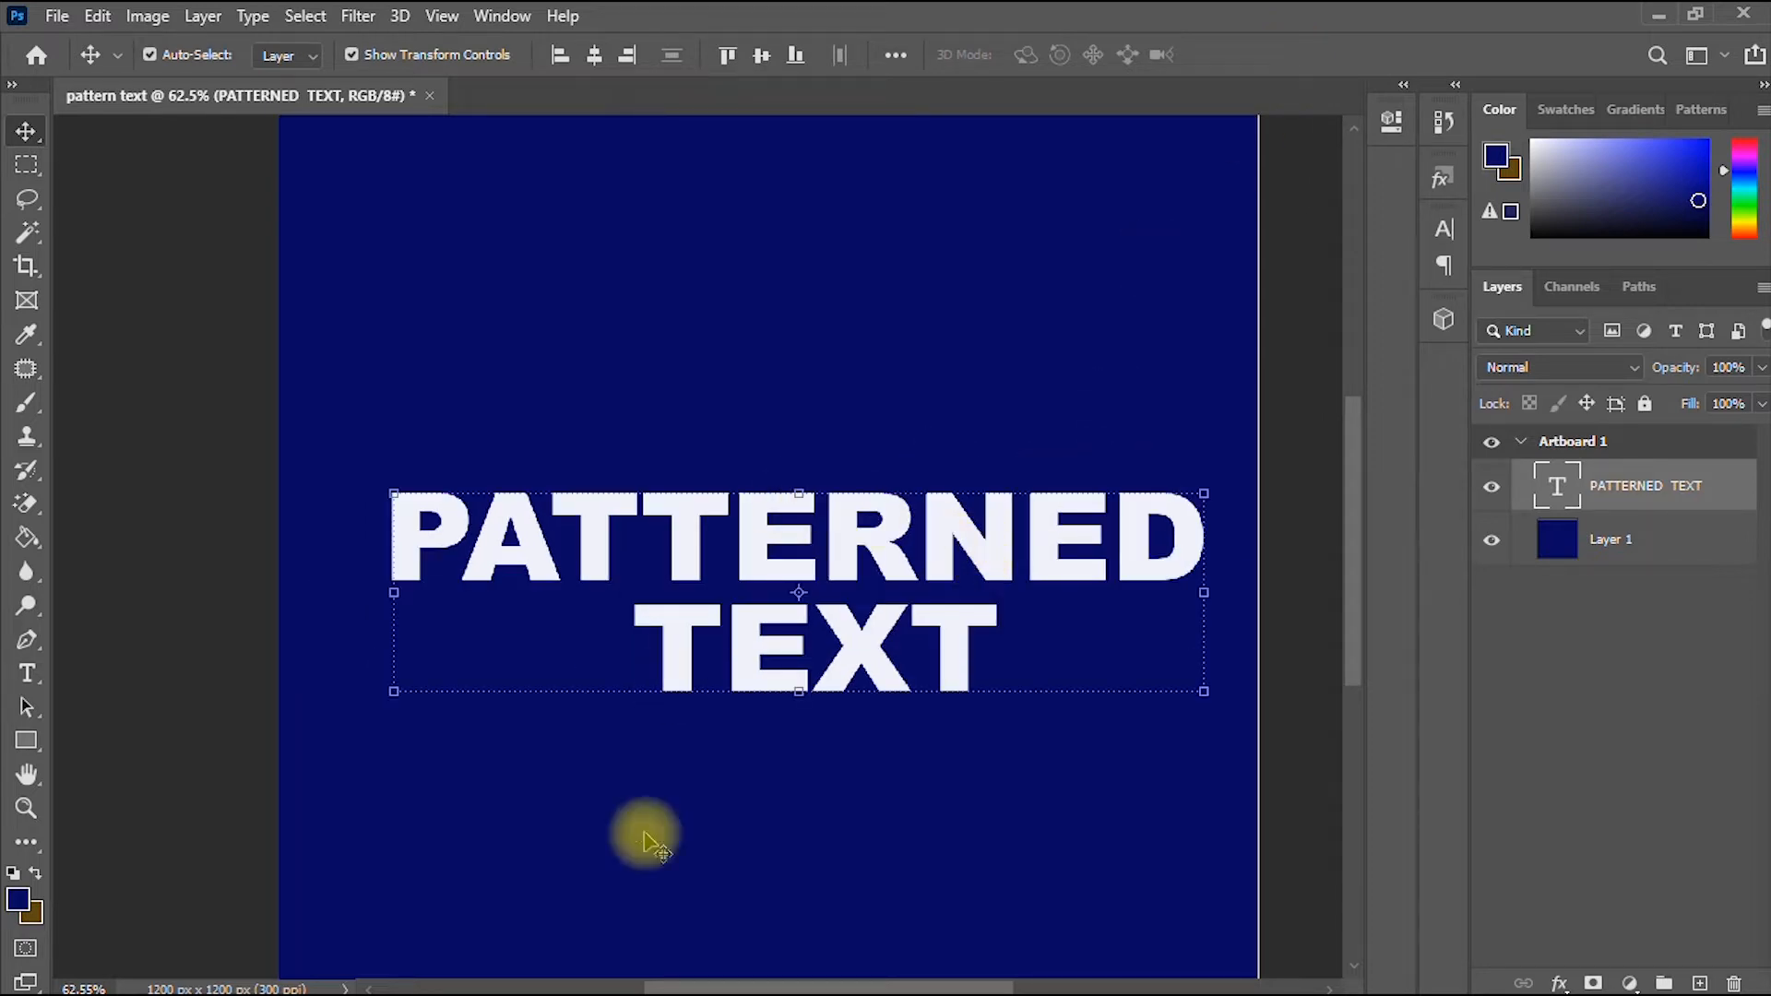
- Switch to a maximized File Explorer window and open the Backgrounds folder inside Pictures > Design Materials
key(super)
click(190, 979)
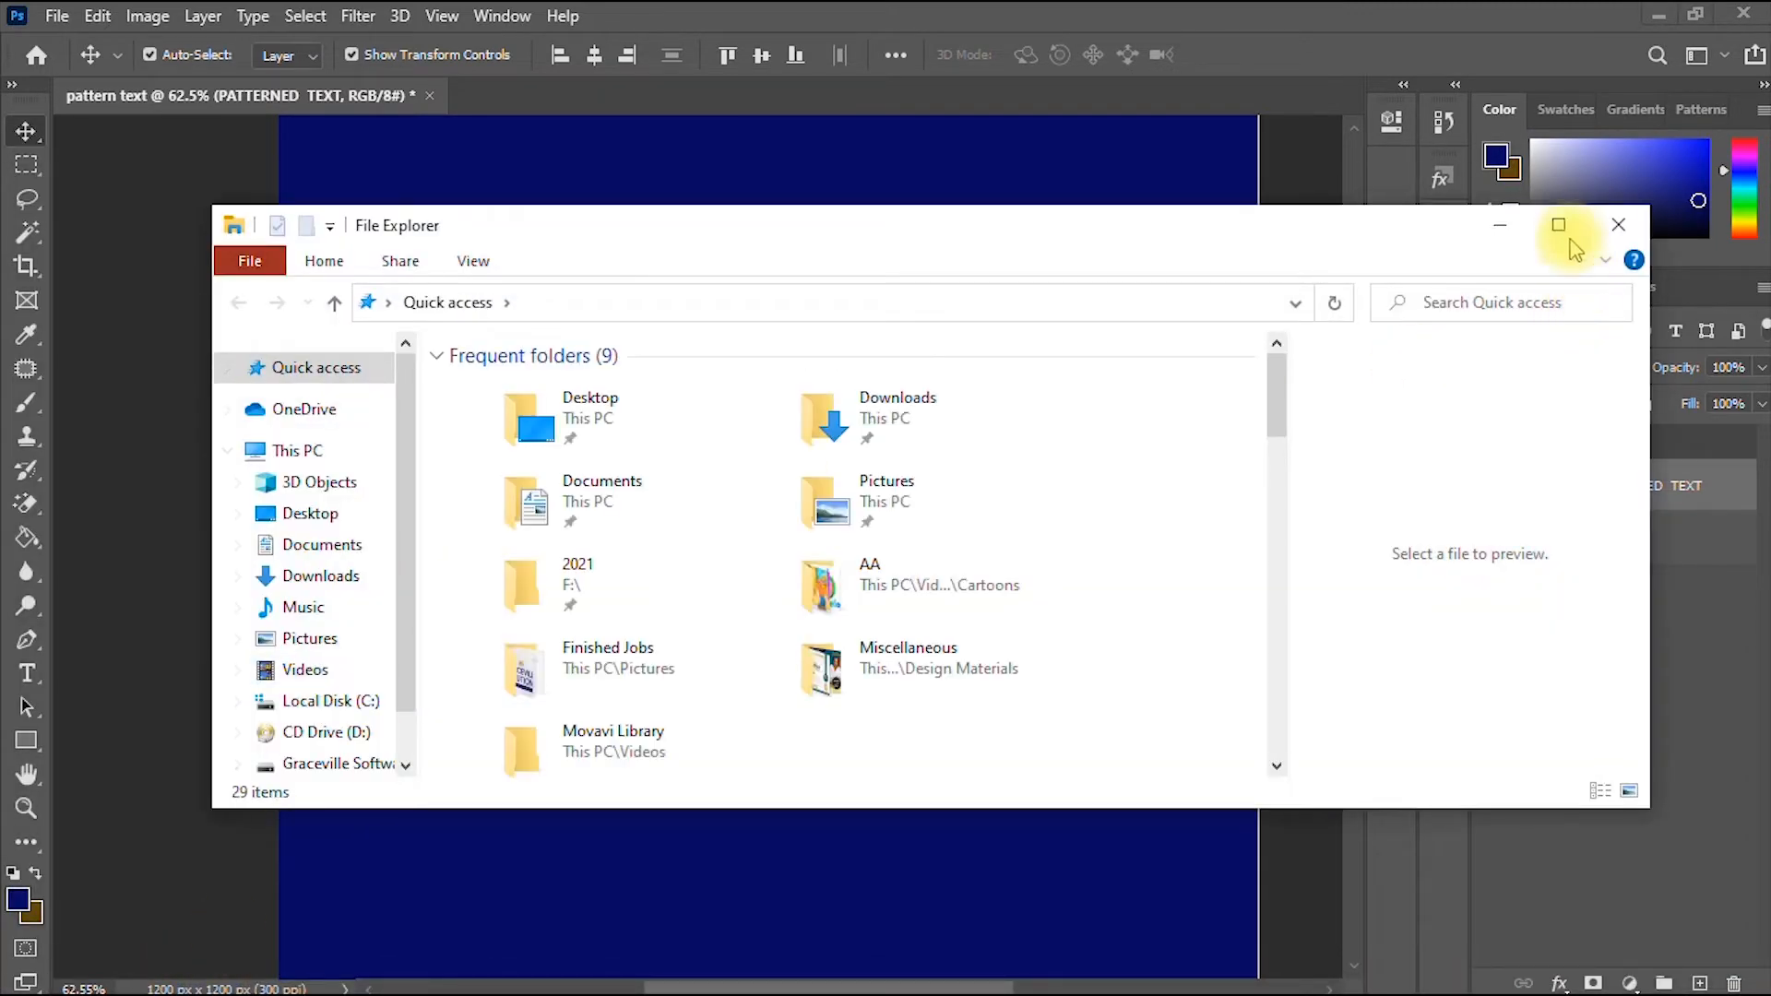
click(1551, 227)
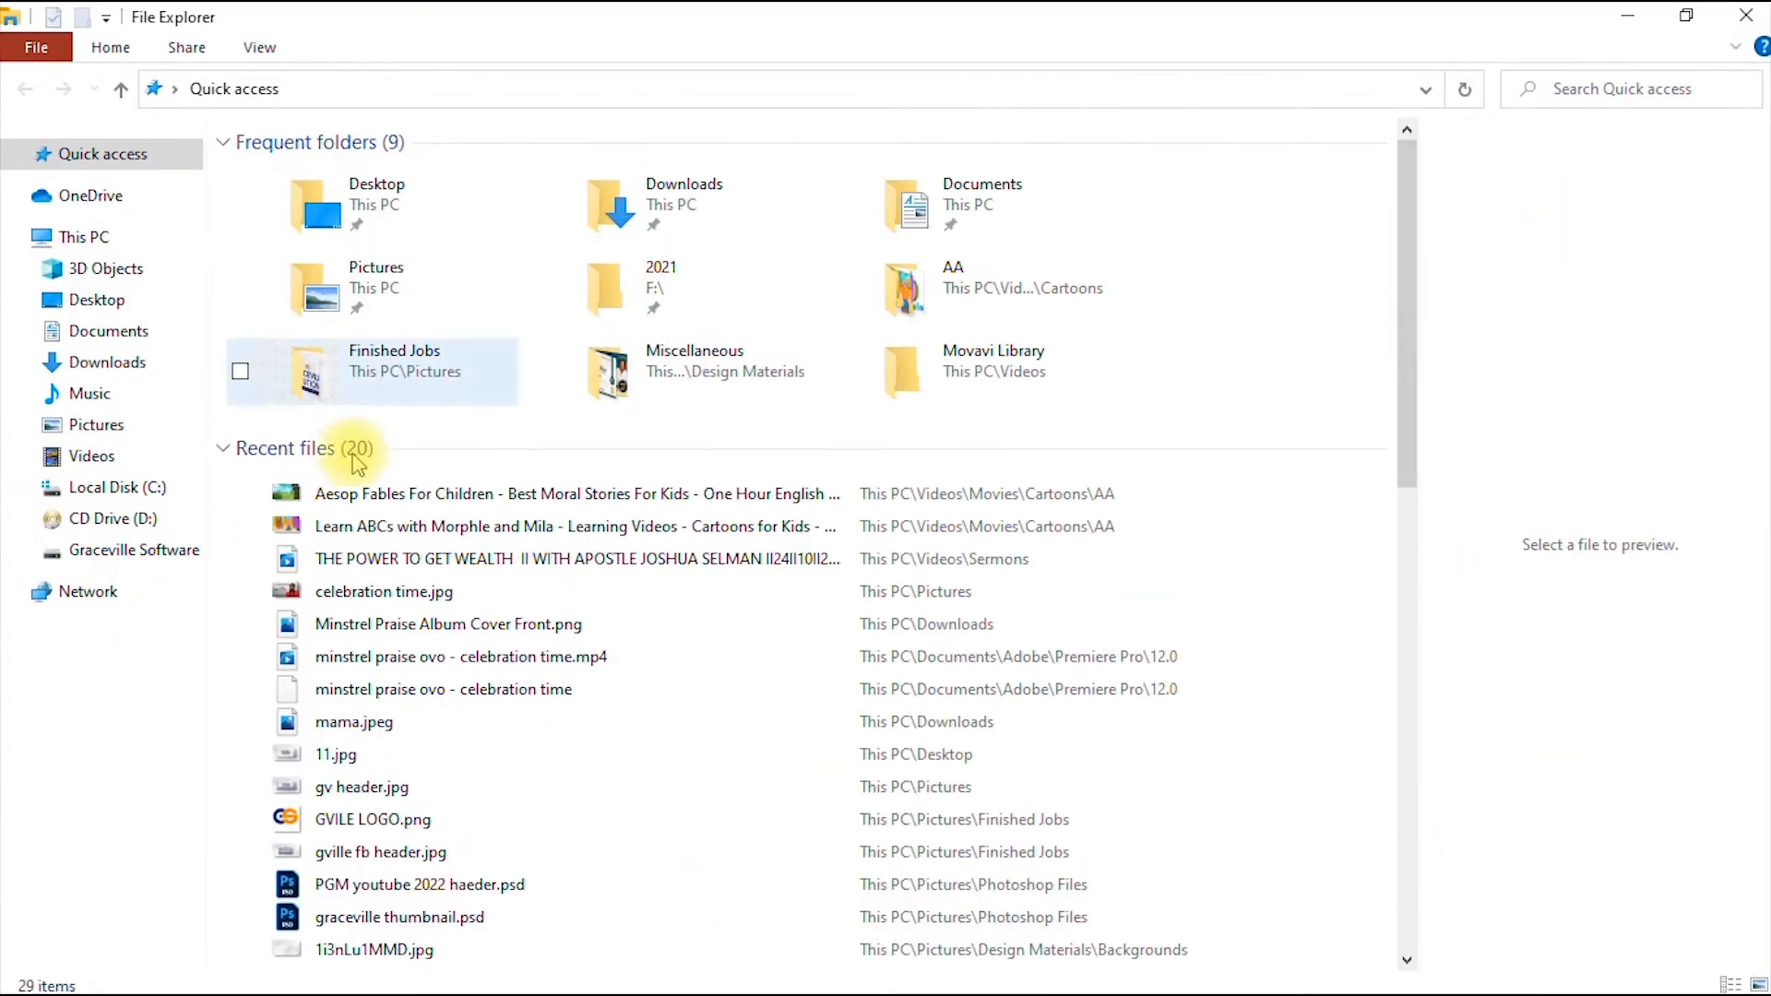
click(116, 416)
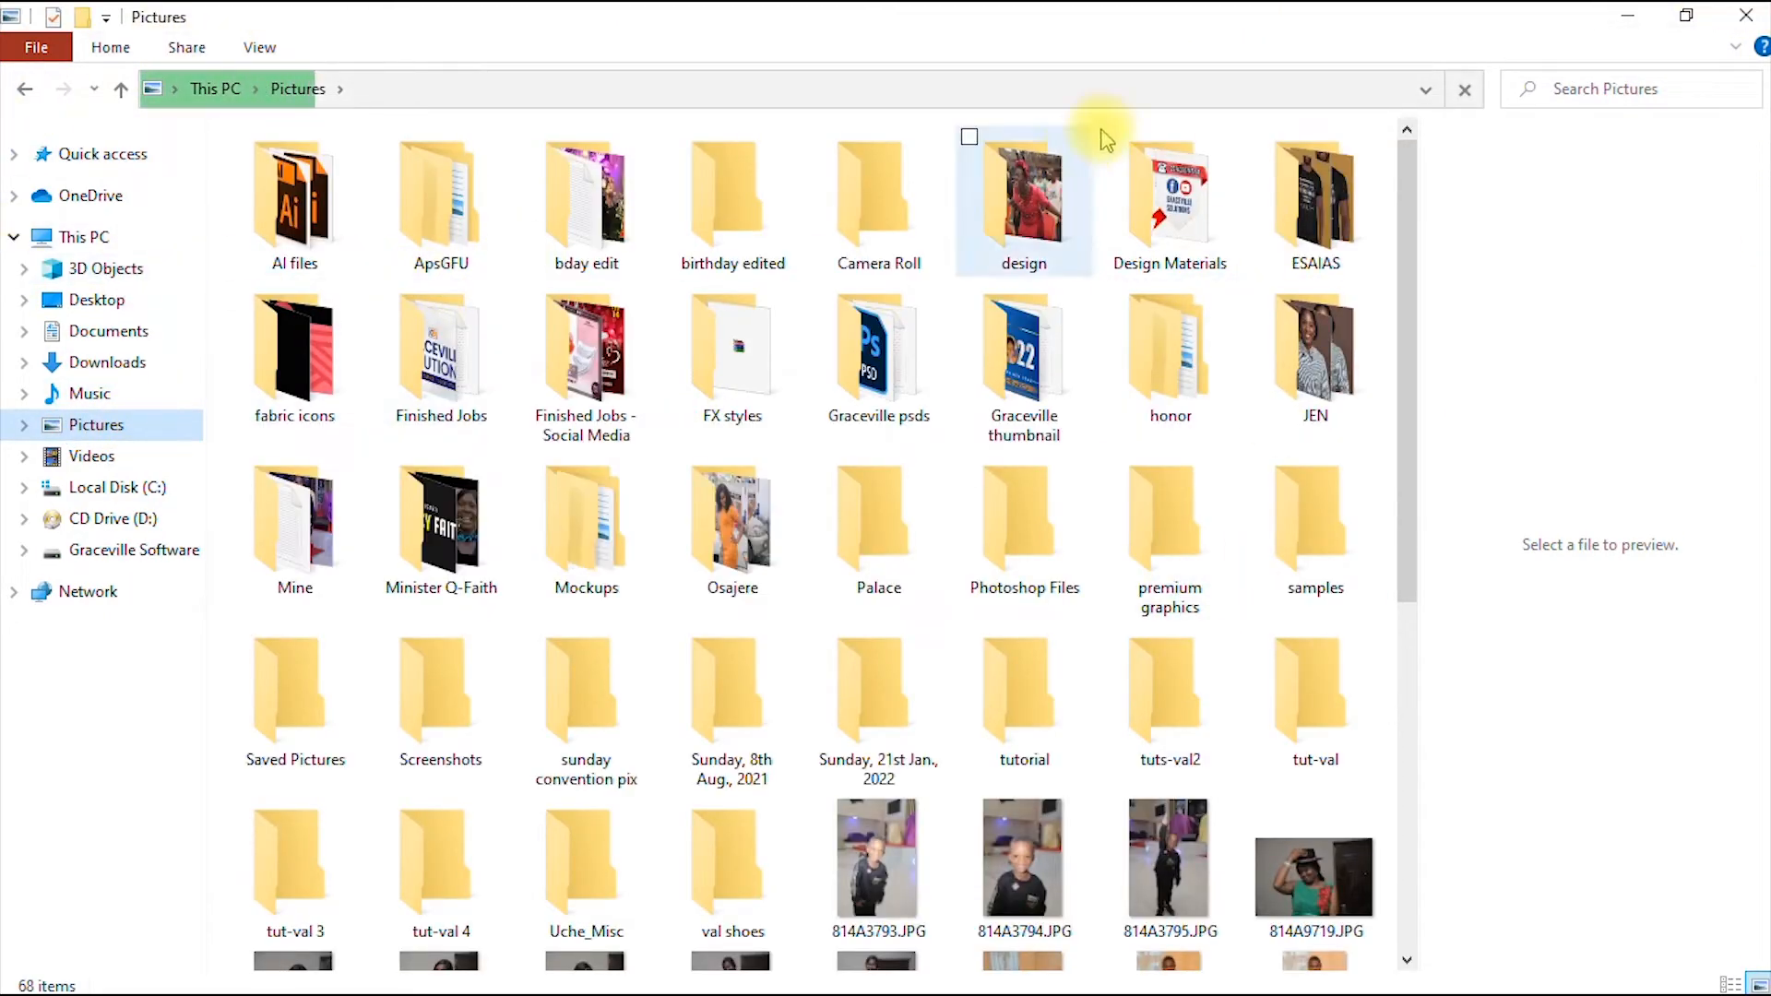
double_click(1164, 199)
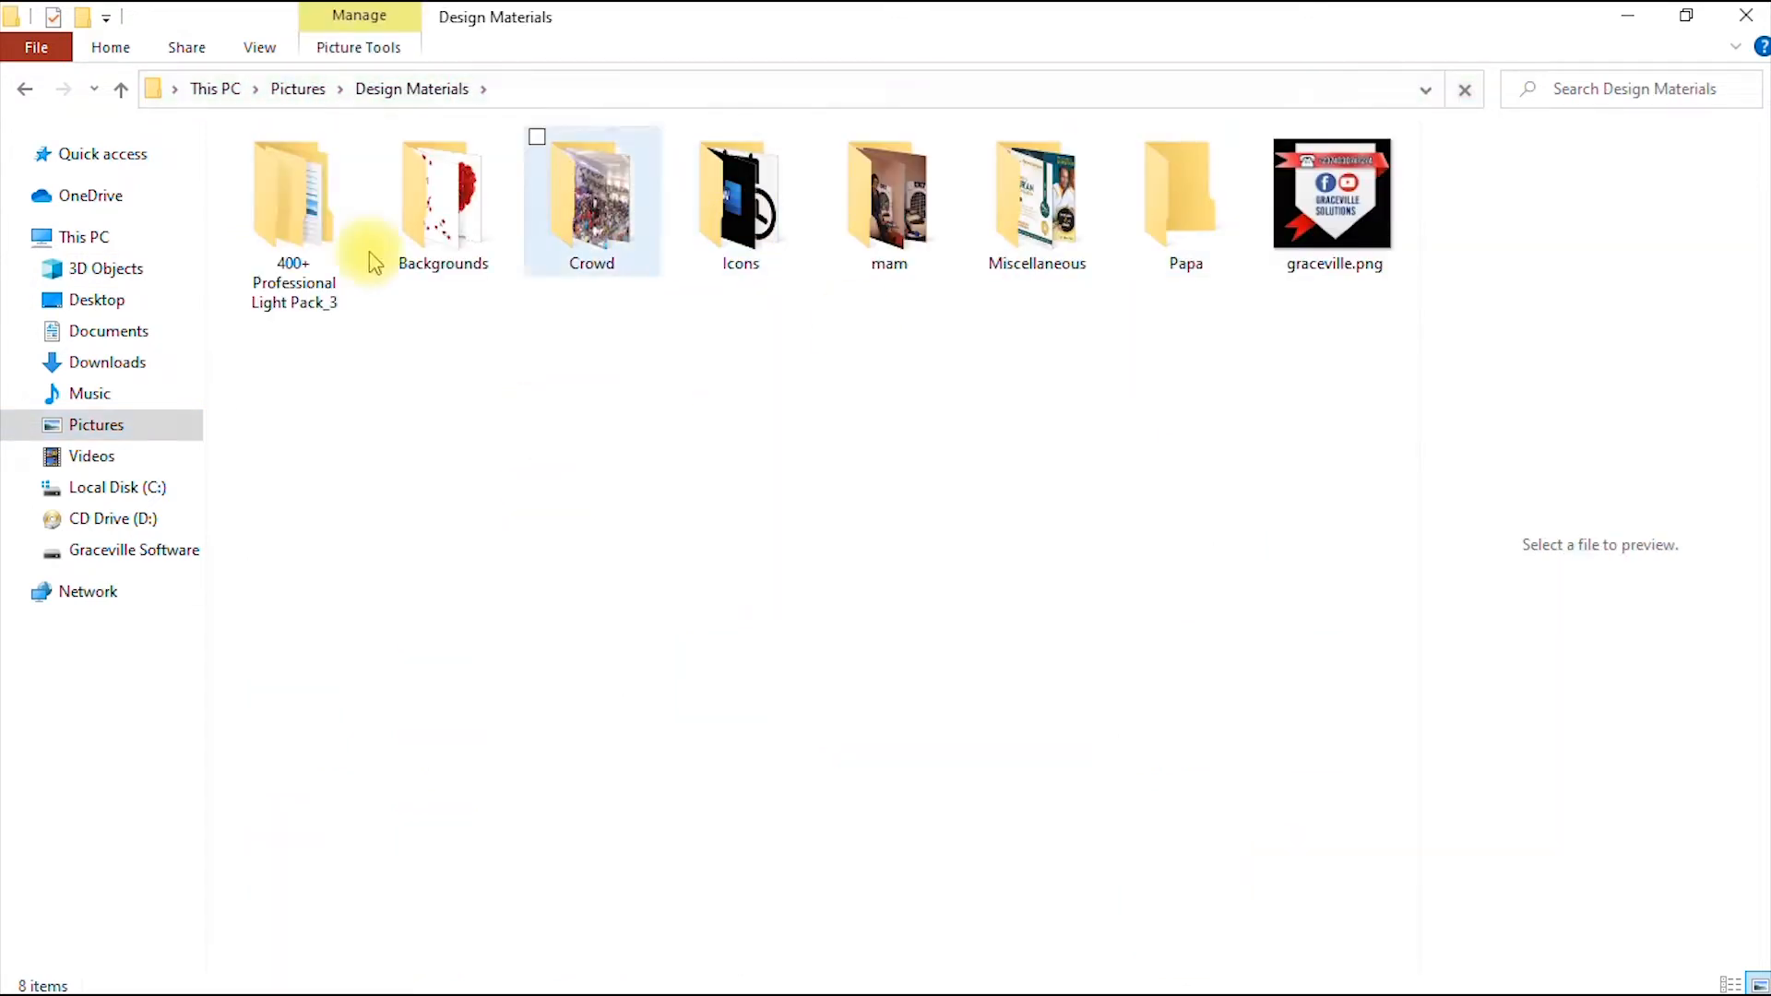
double_click(408, 223)
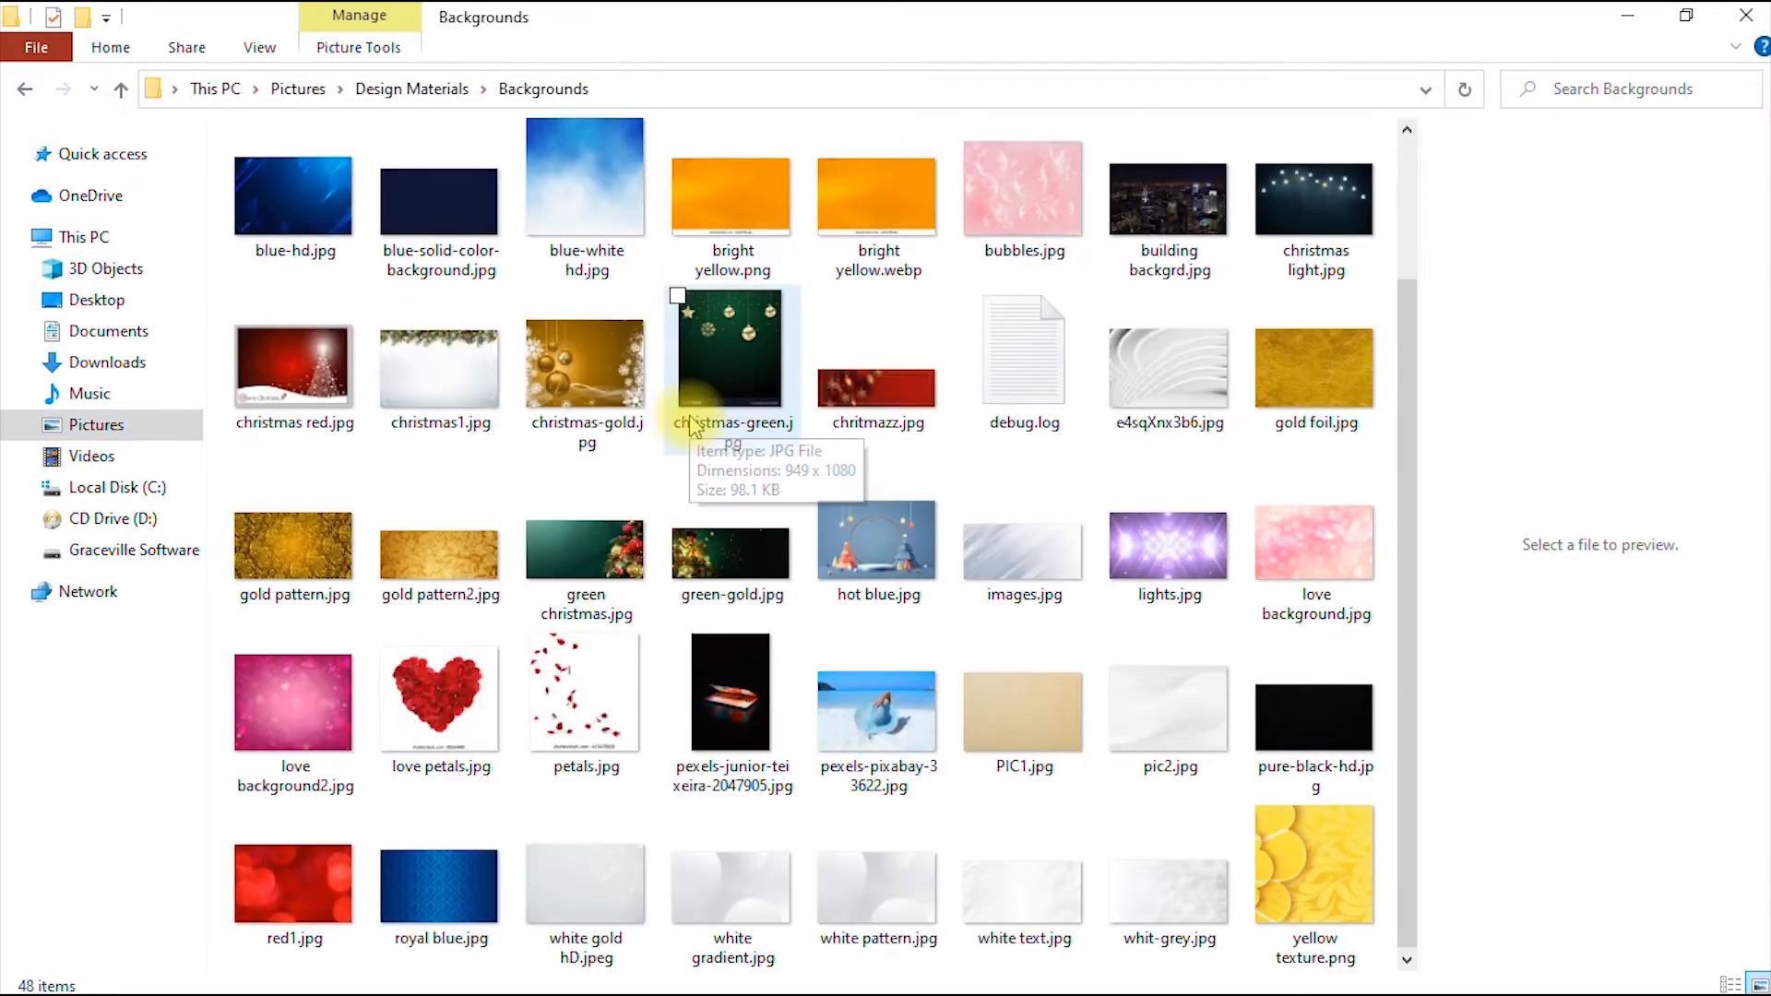
- Find gold foil.jpg among the background images, view it in Photos, and close the preview
scroll(692, 426, up, 2)
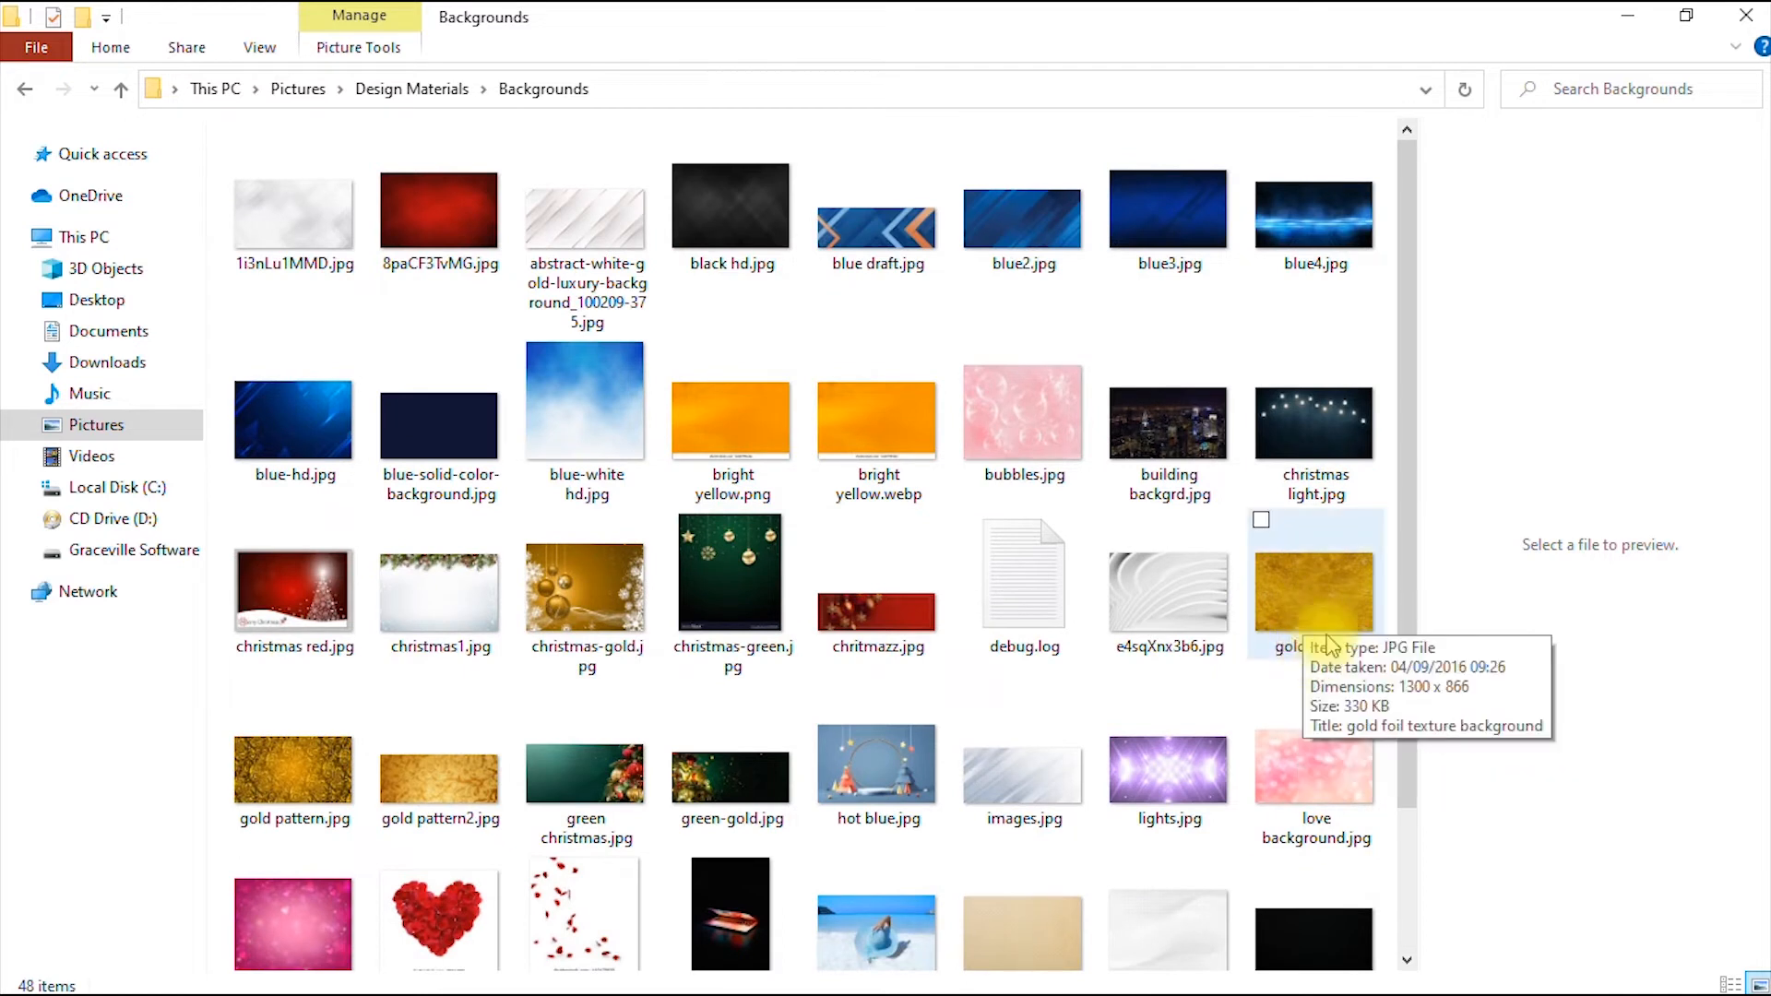
click(1330, 583)
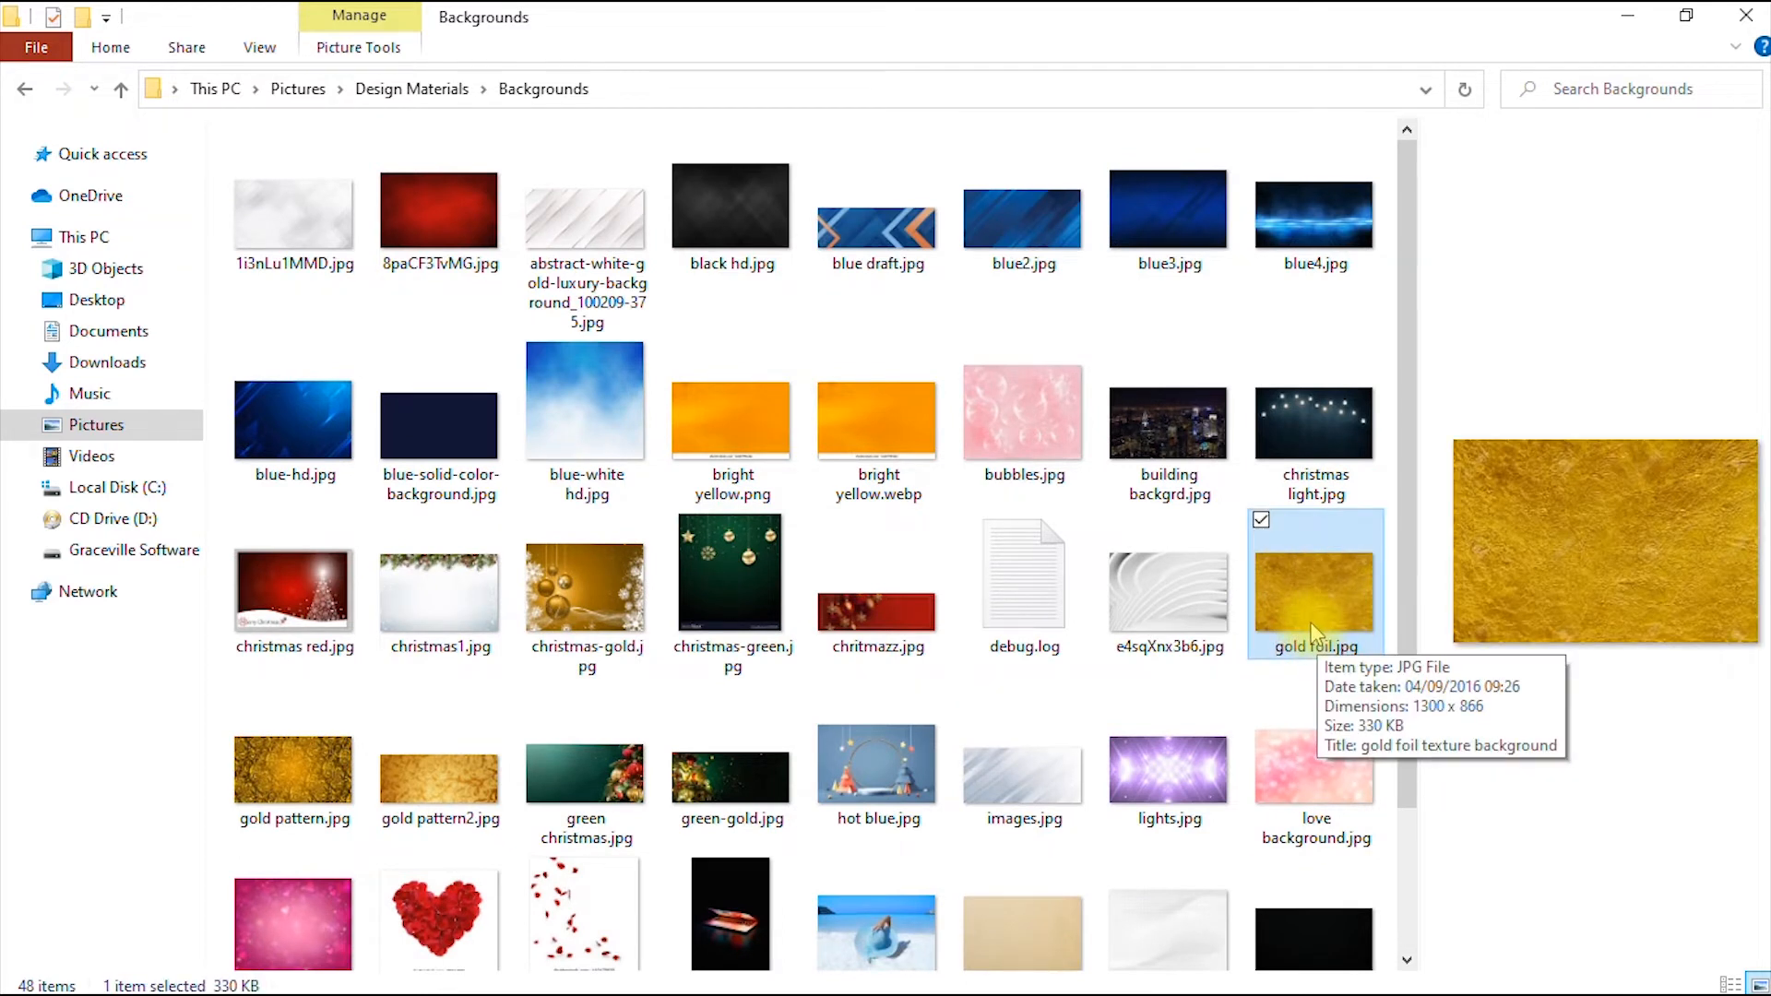
click(1311, 617)
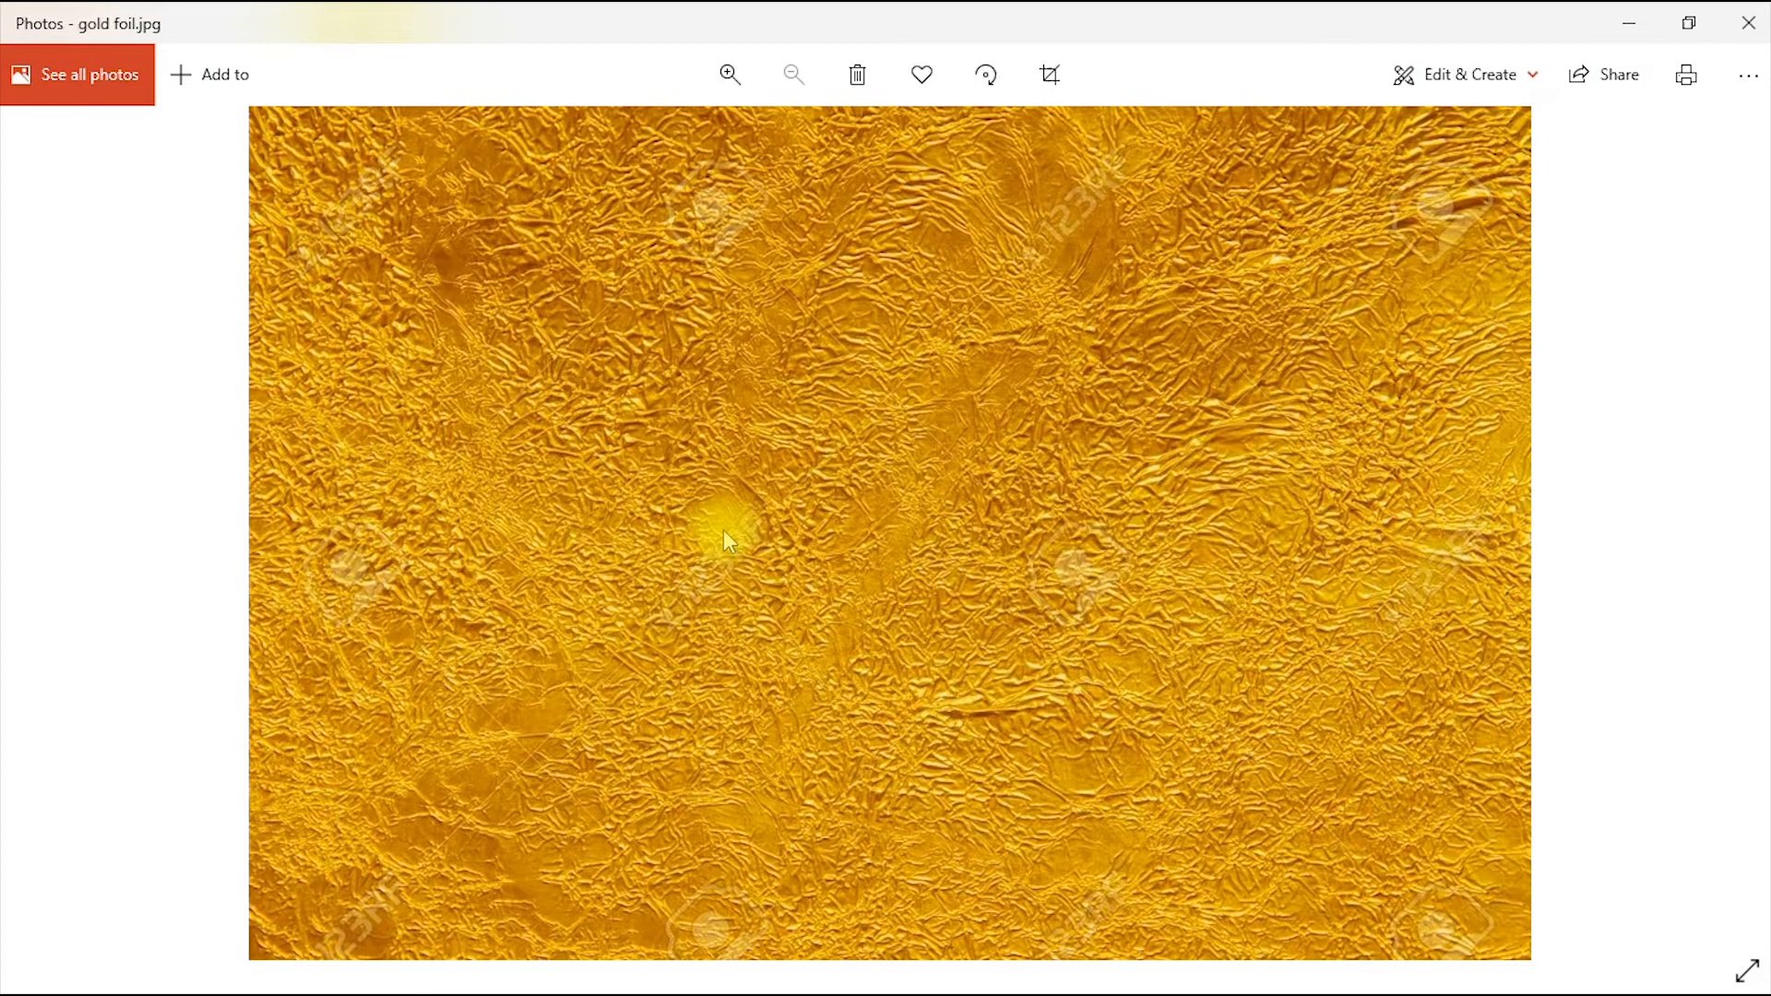
click(1748, 23)
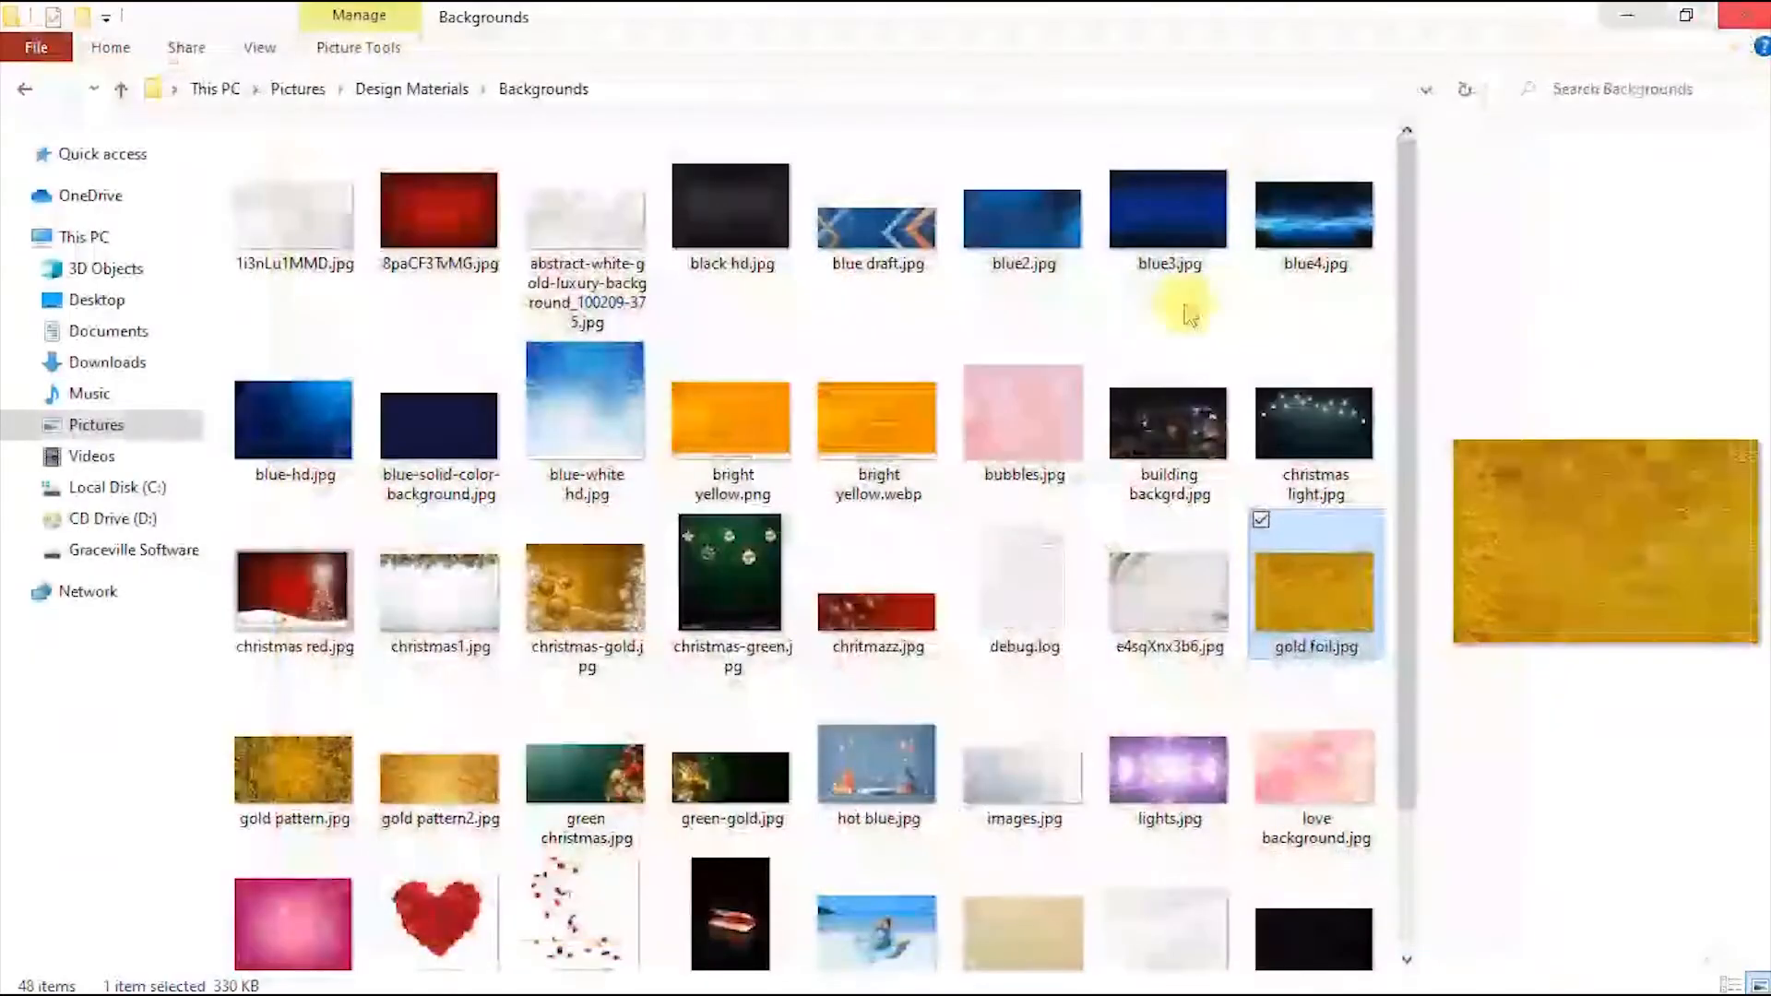
- Open gold foil.jpg from the Backgrounds folder in Adobe Photoshop 2020
mouse_move(1293, 617)
mouse_down()
mouse_move(1198, 595)
mouse_move(1159, 973)
mouse_move(1201, 694)
mouse_move(1294, 609)
mouse_up()
right_click(1300, 613)
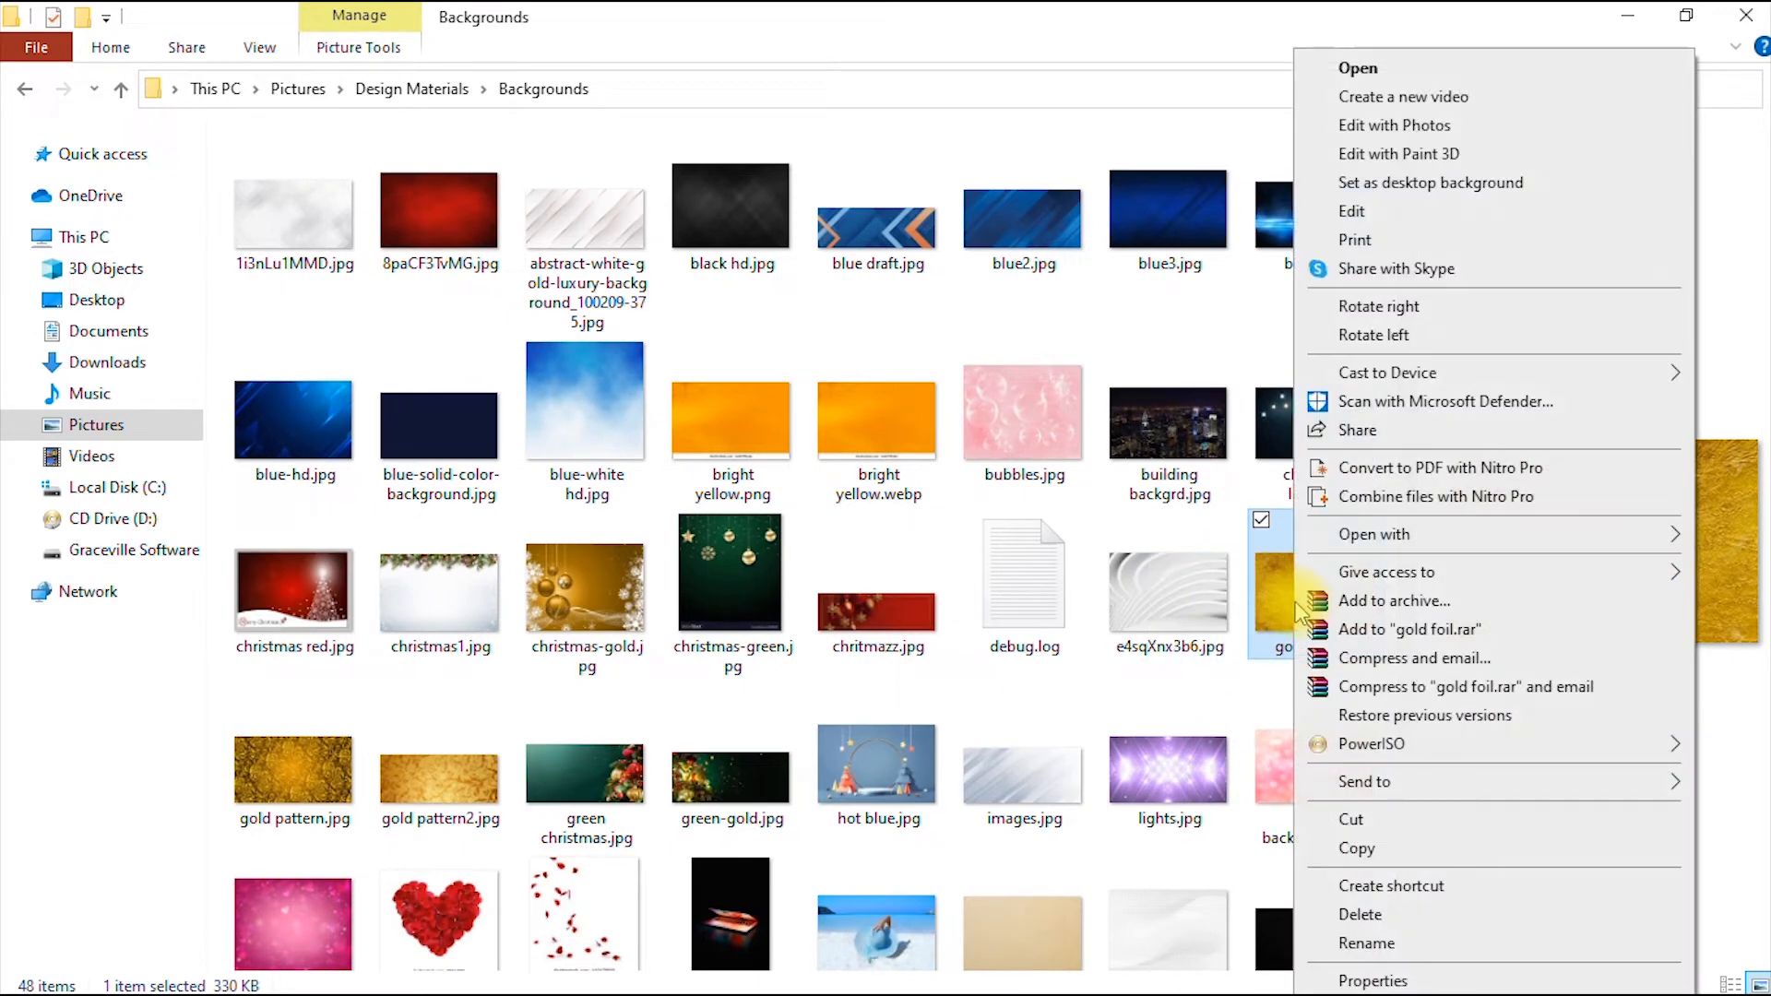
mouse_move(1404, 546)
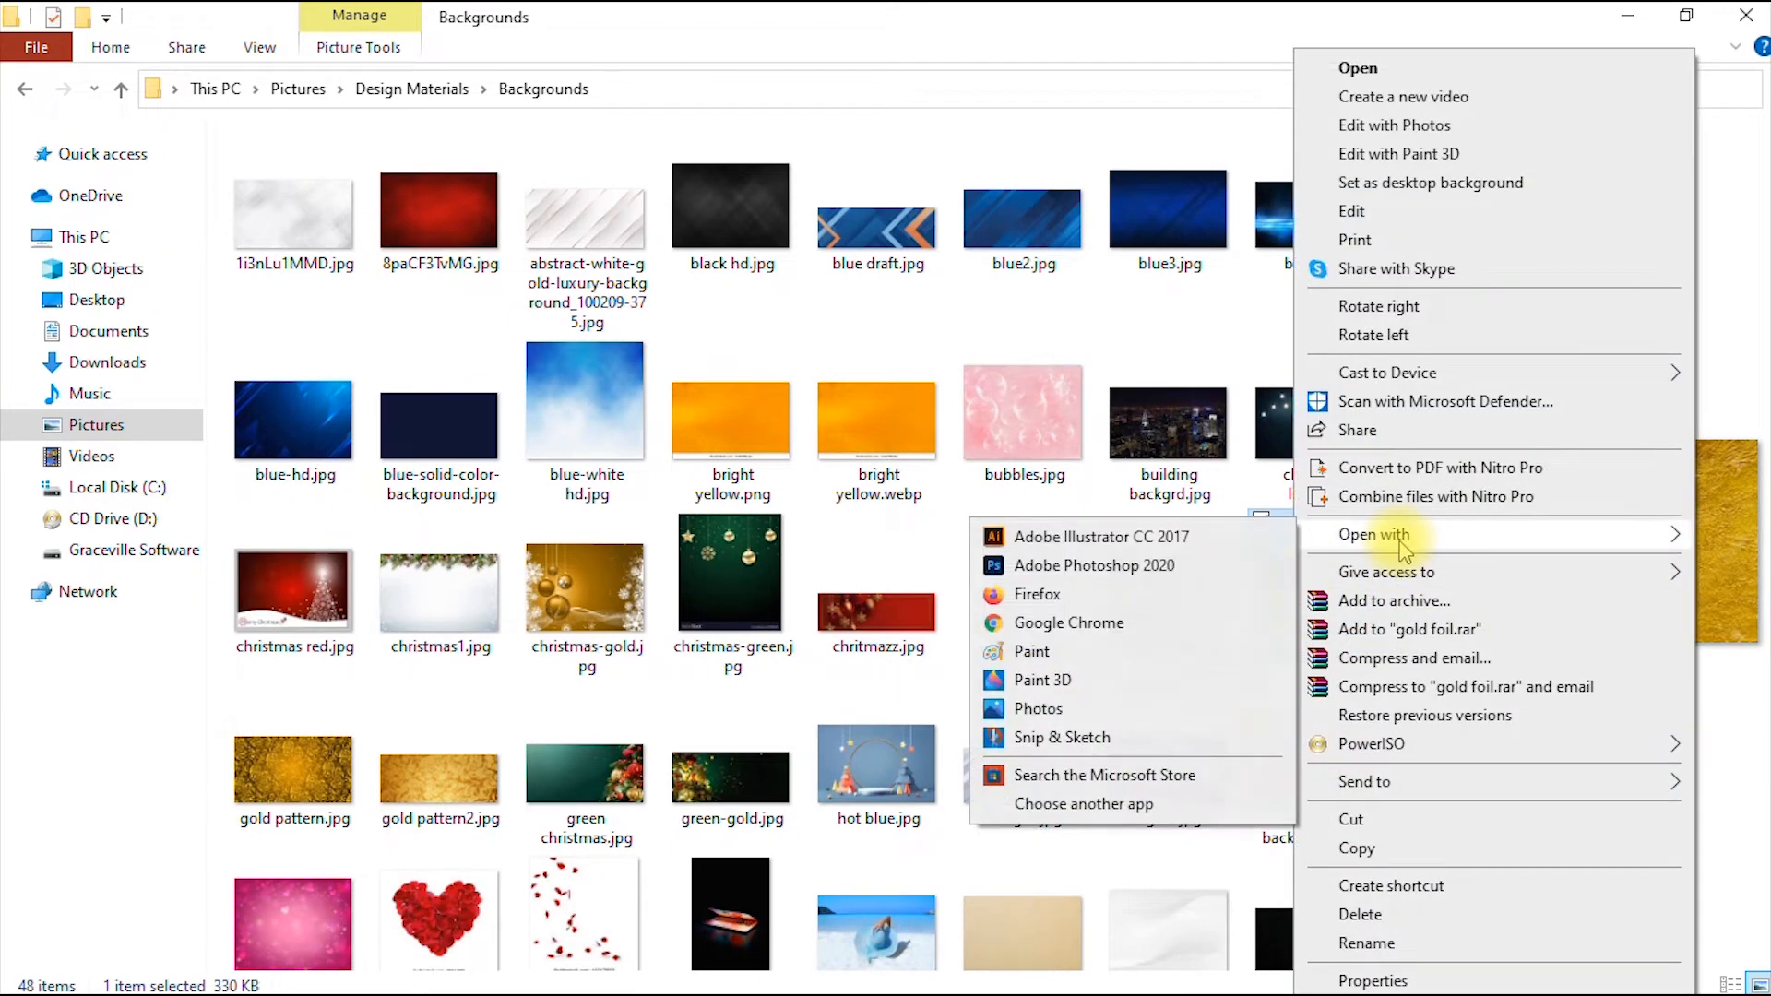
click(1144, 566)
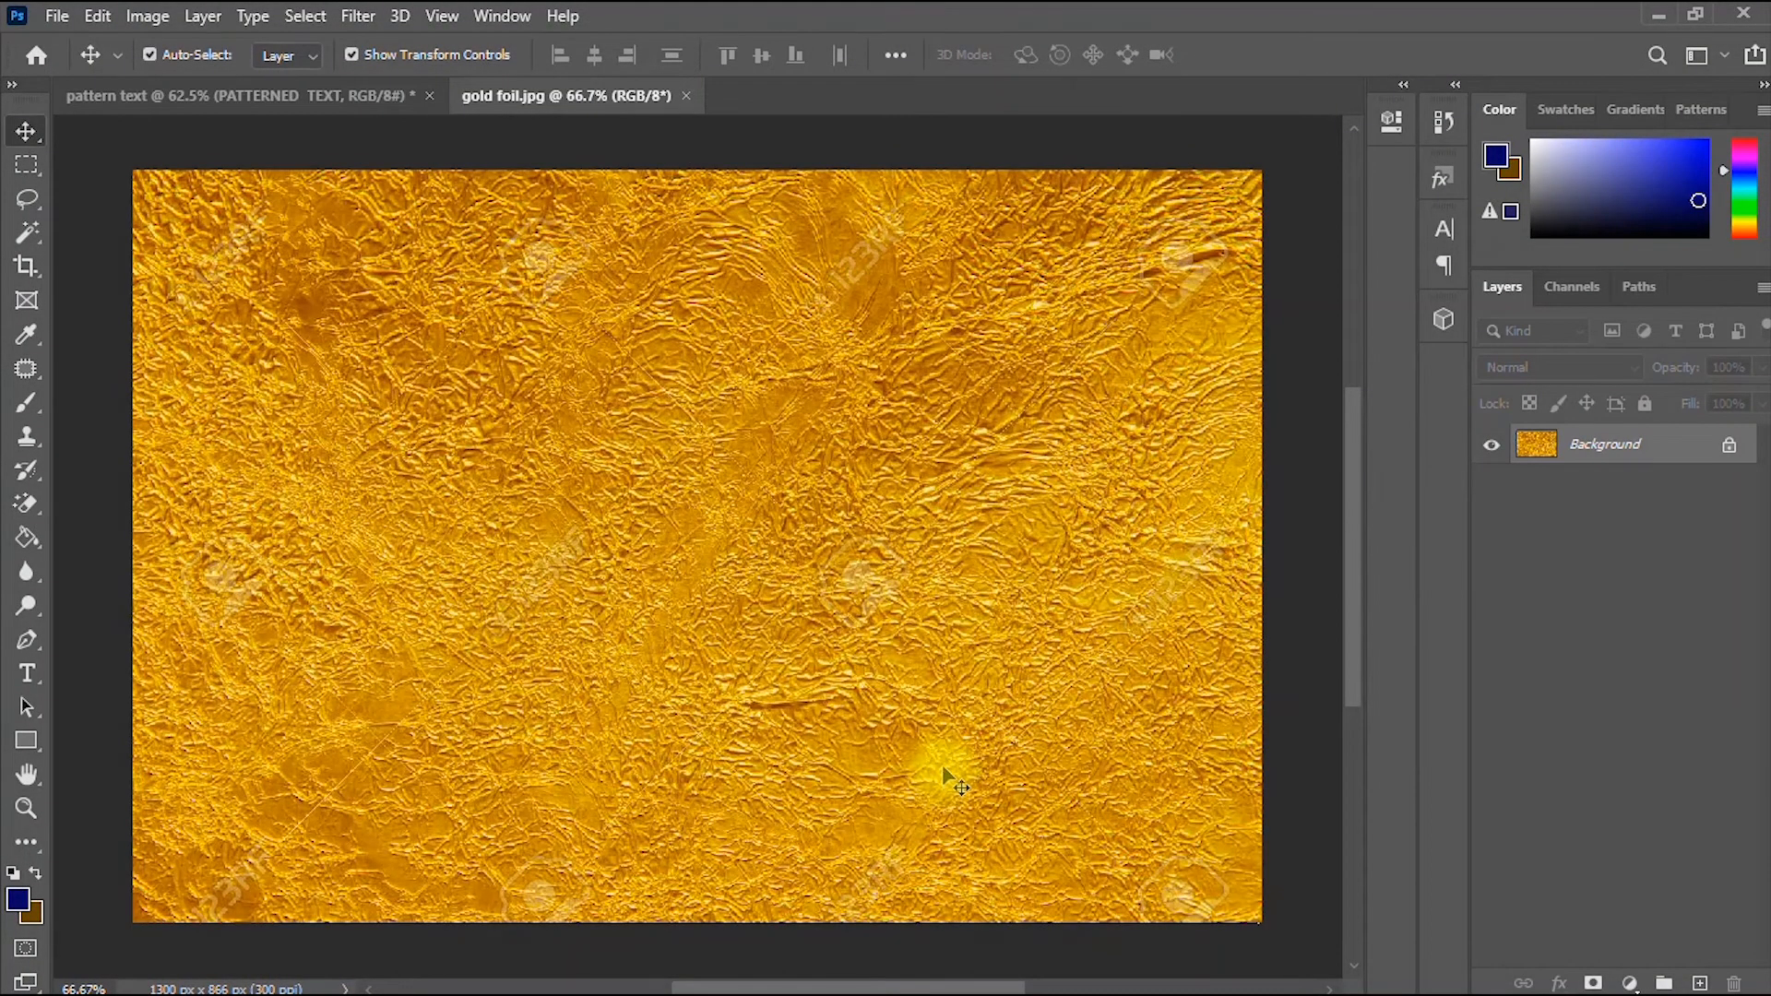
- Unlock the Background layer of gold foil.jpg, look at the pattern text document, and return to the gold foil image
click(1728, 445)
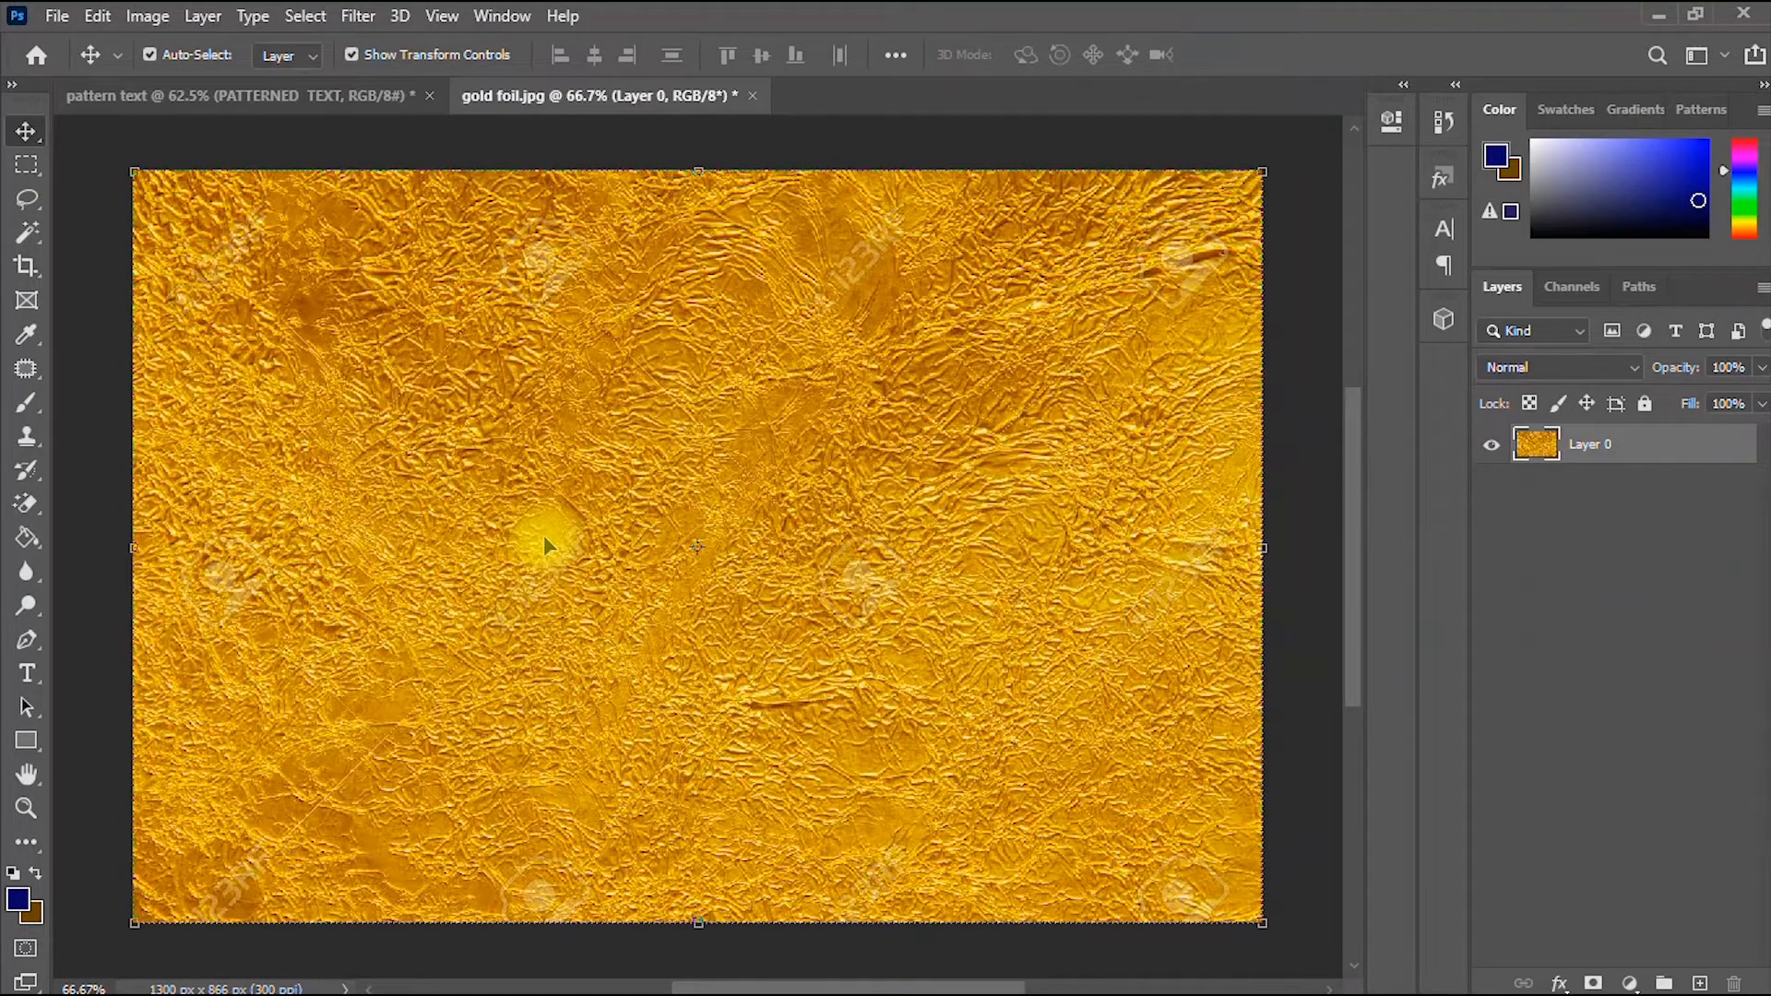
click(357, 95)
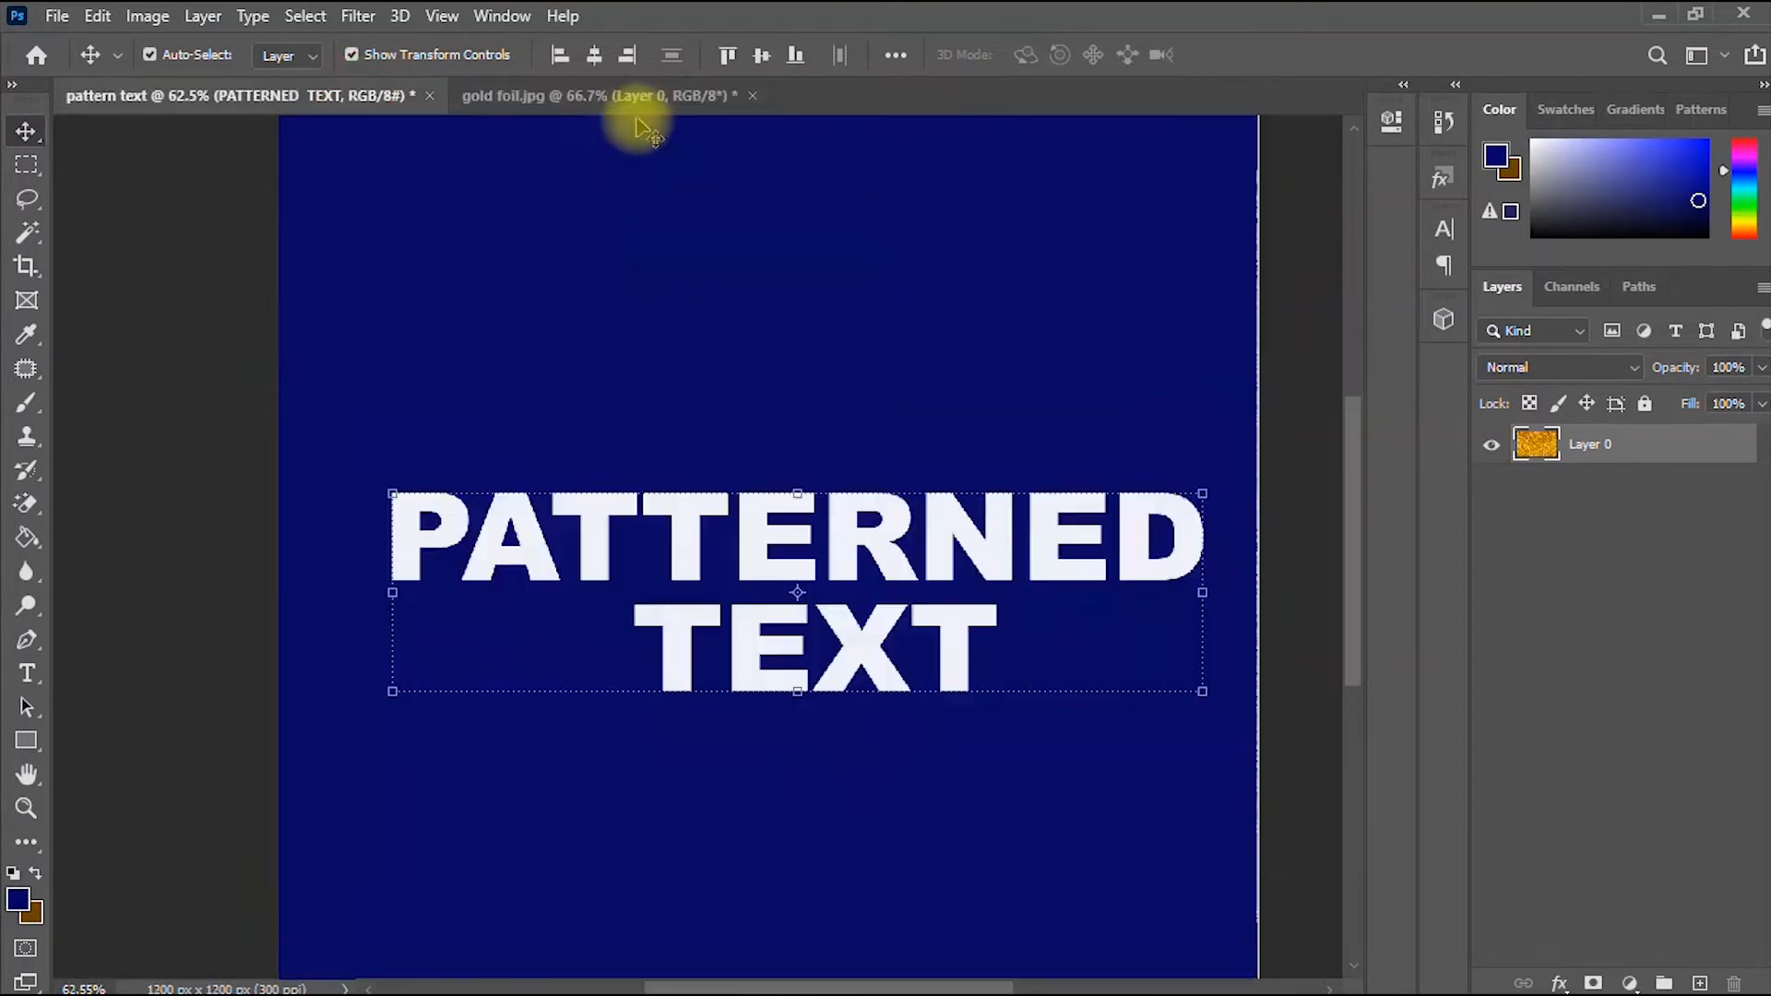
click(630, 98)
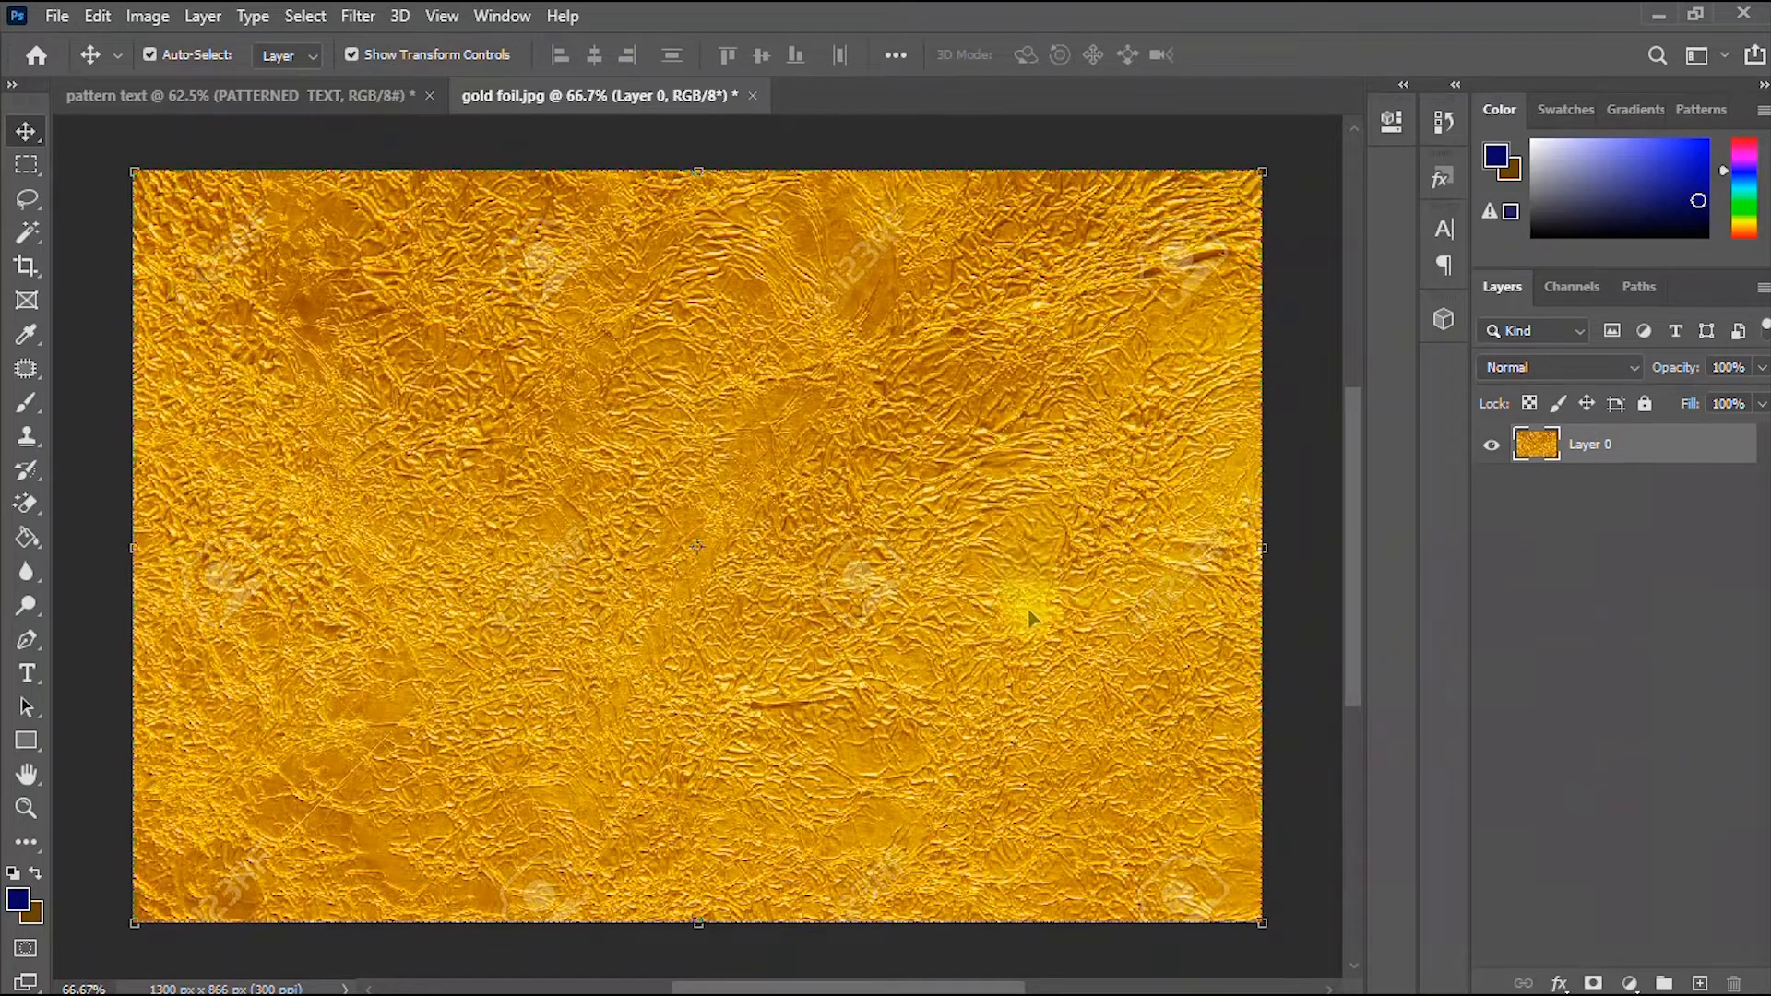
- Rename the gold foil image's layer to "gold pattern" and copy it onto the artboard of the pattern text document
drag(996, 585, 1044, 584)
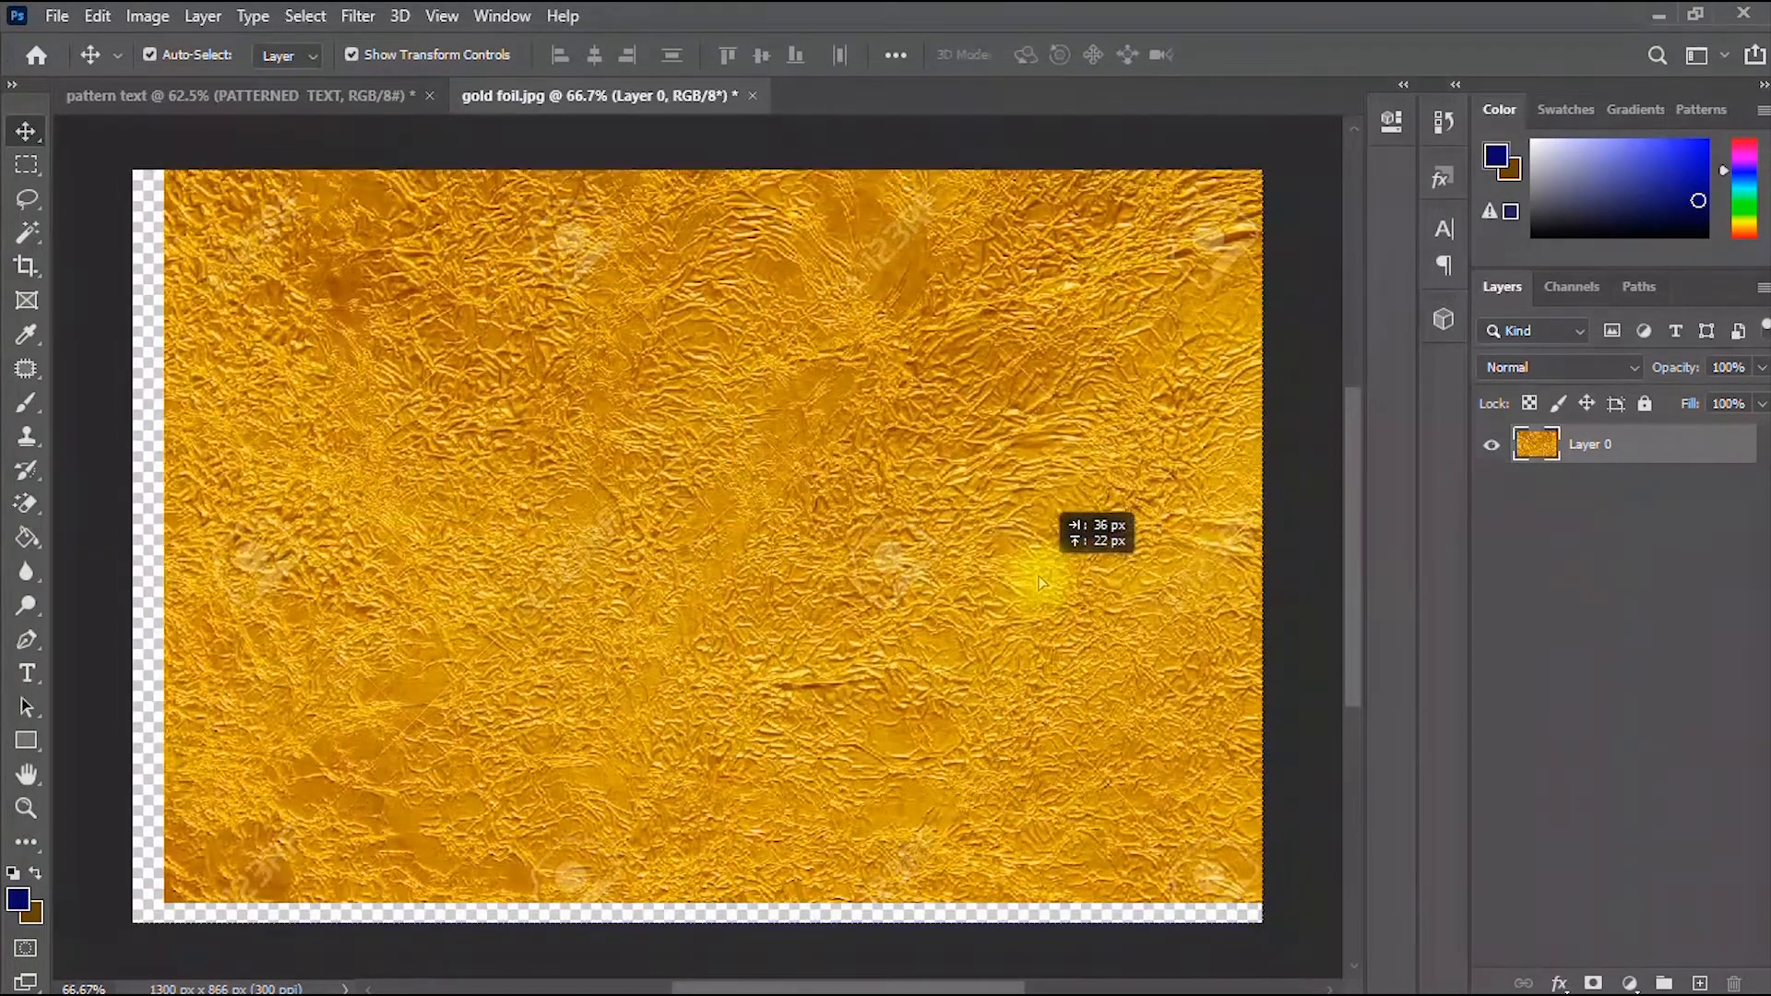
click(1603, 446)
drag(1629, 444, 1512, 454)
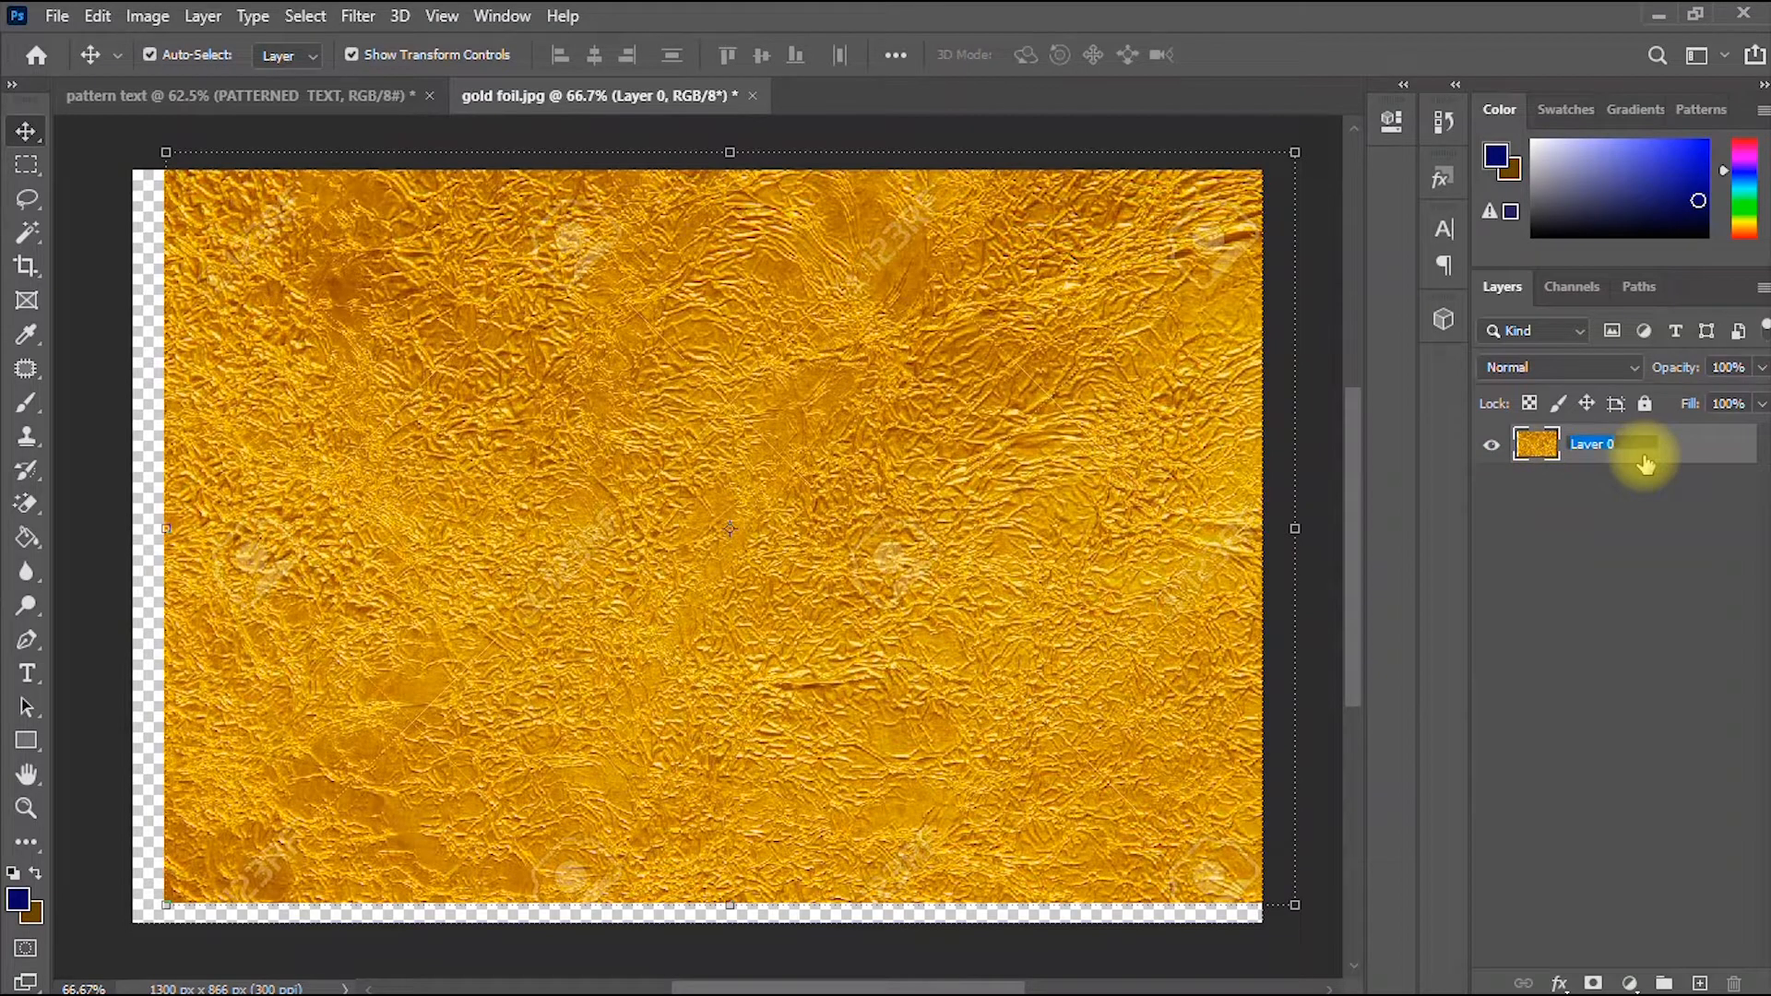
text(gold pattern)
key(Return)
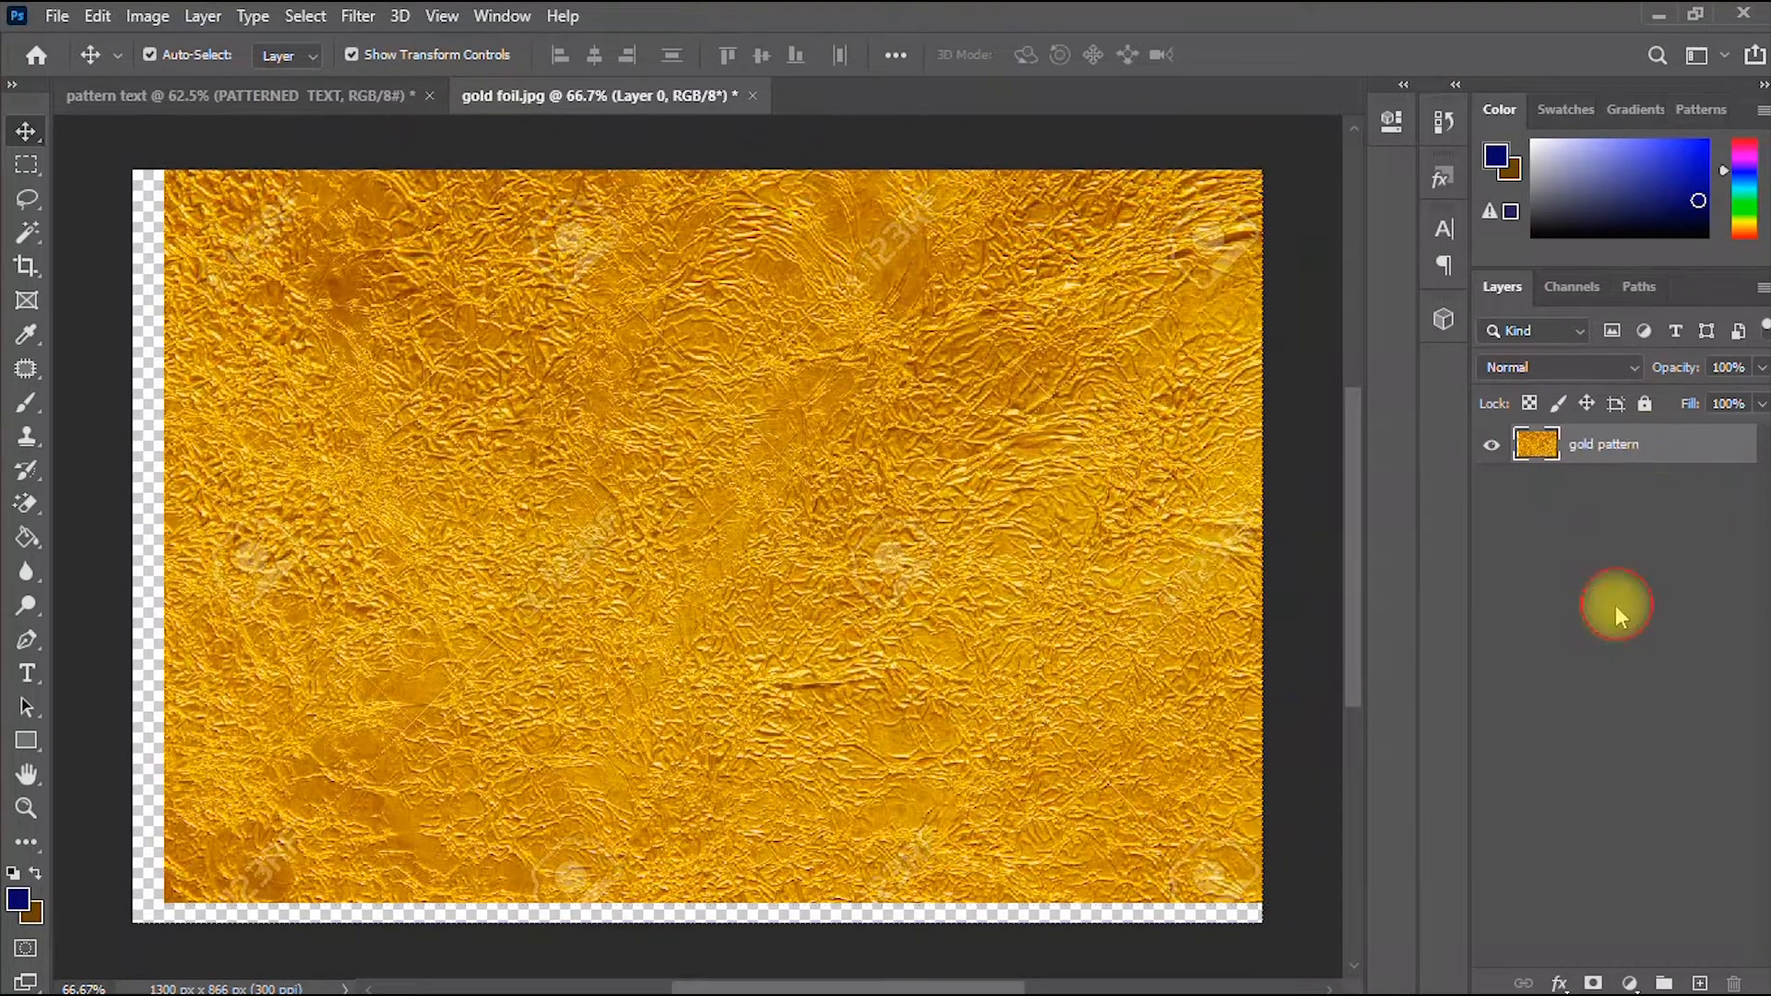
click(1614, 605)
drag(1072, 646, 784, 629)
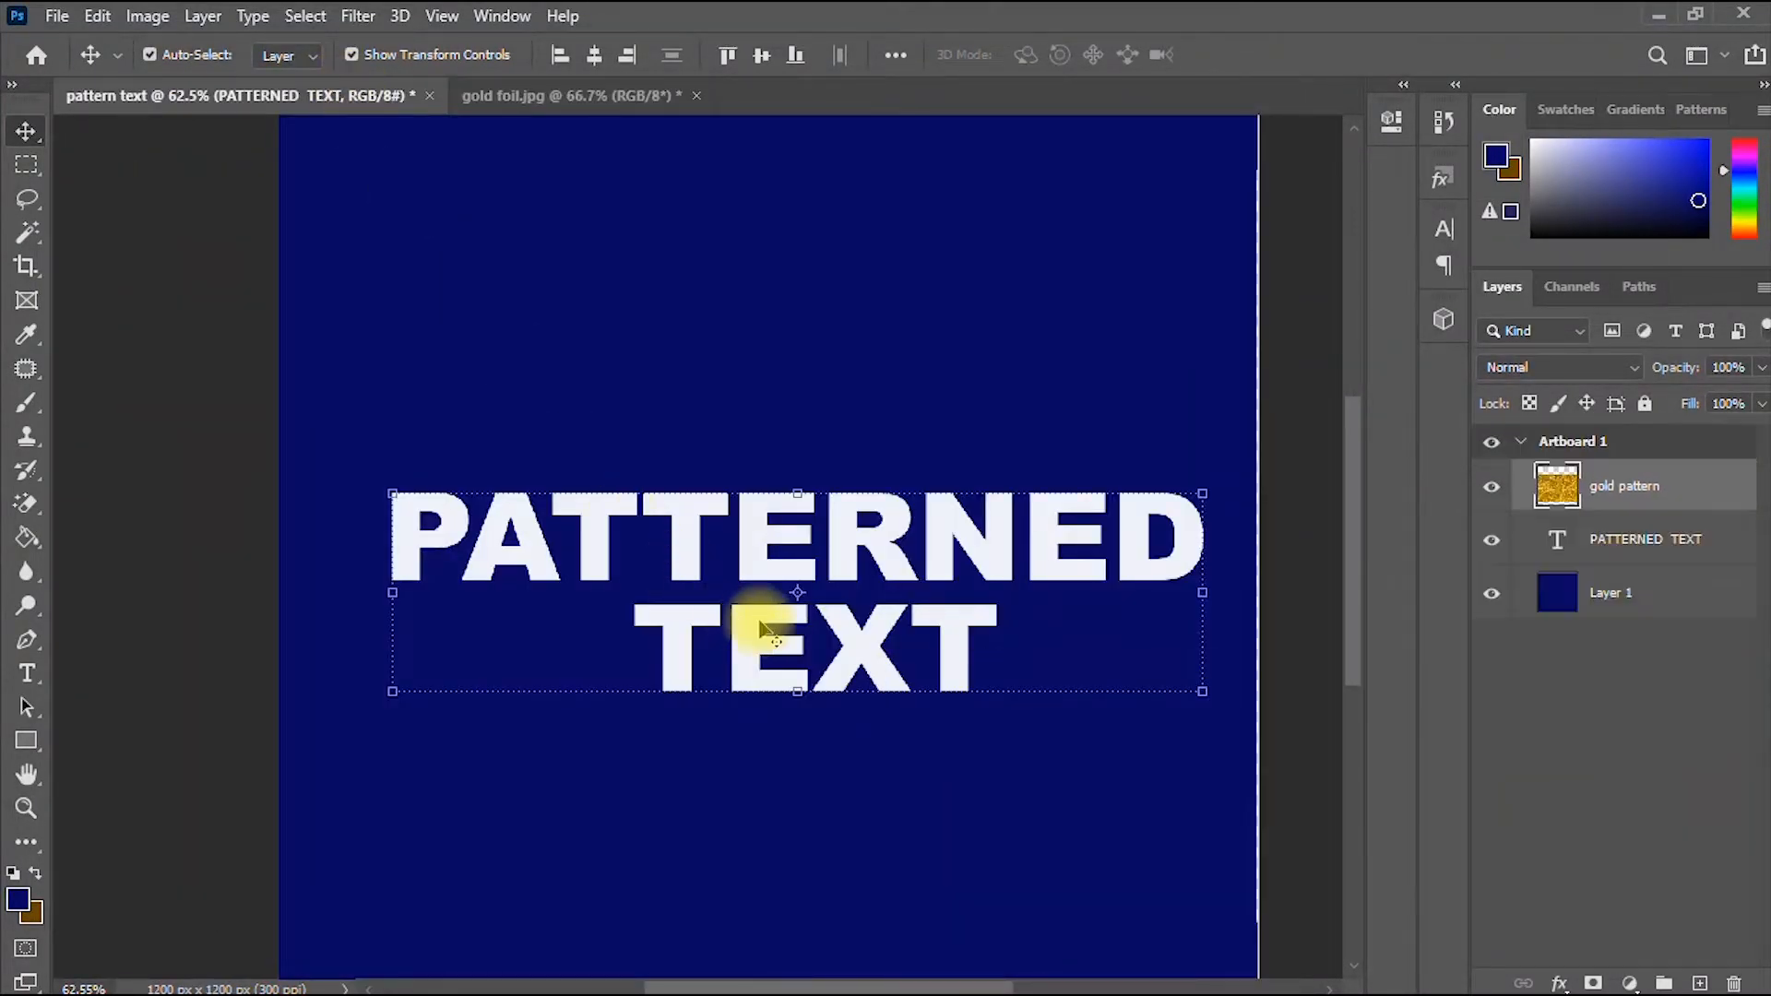
key(ctrl+0)
- Free-transform the gold pattern layer to about 104% width and 64% height and position it so it covers the lettering
key(ctrl+t)
drag(771, 356, 811, 505)
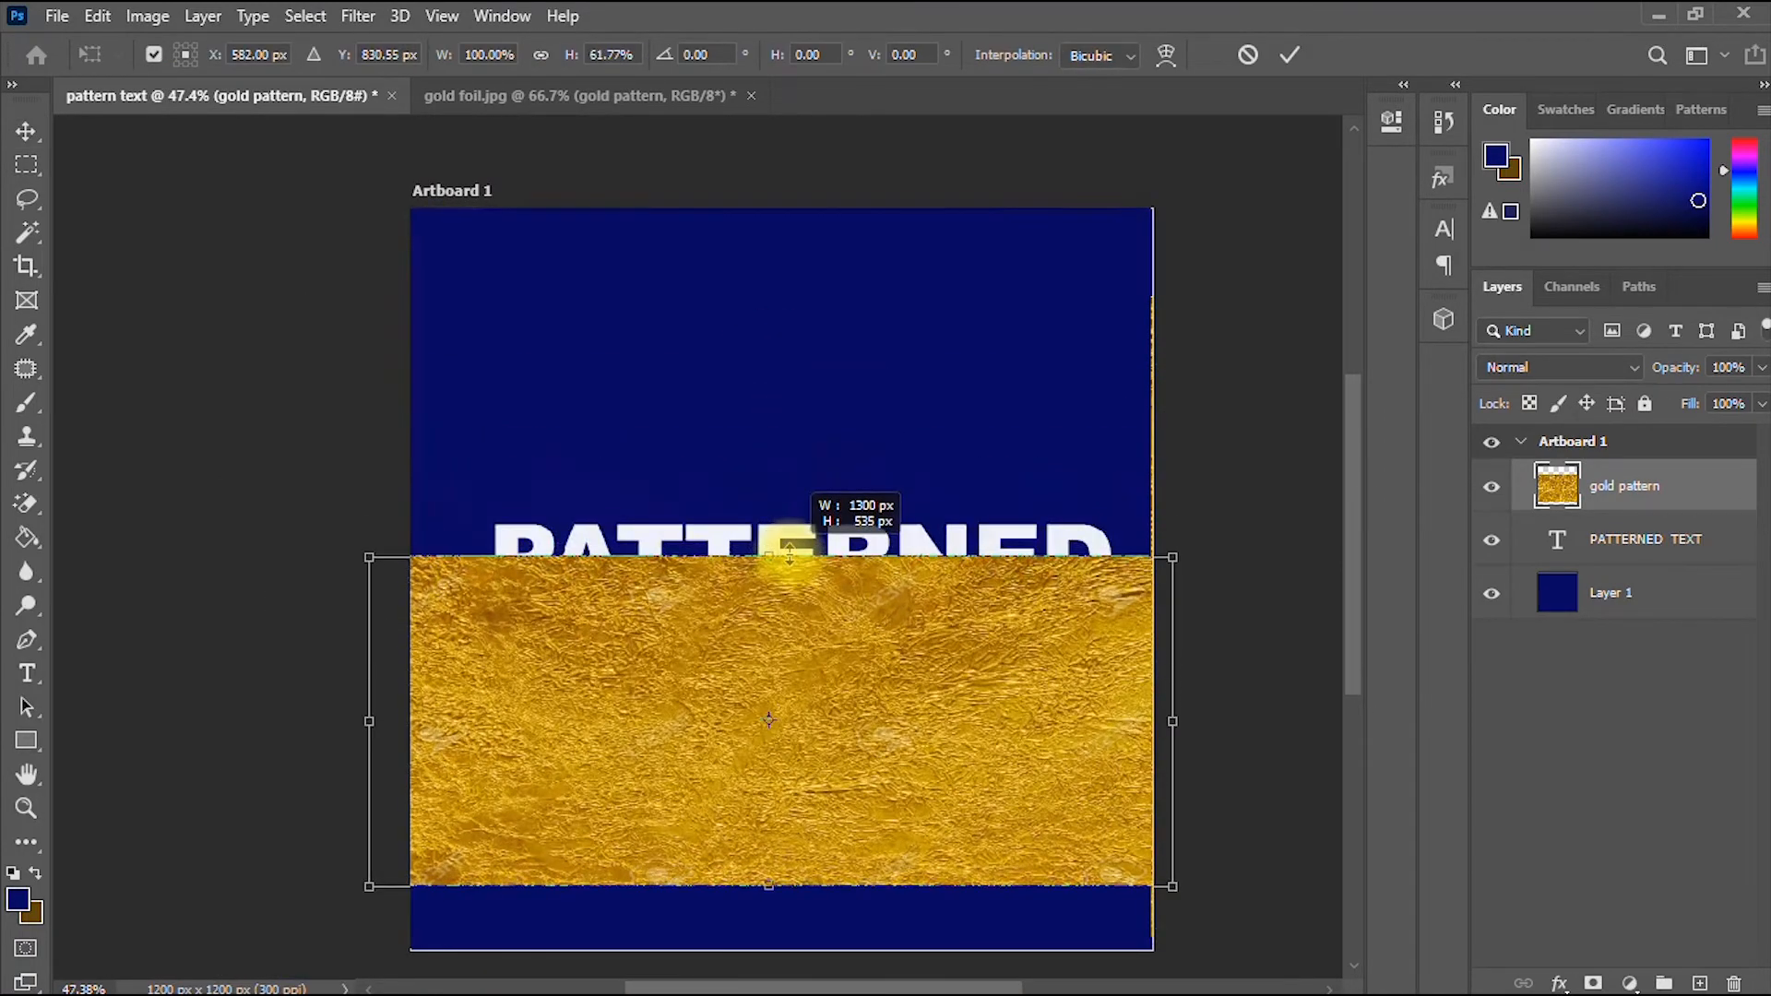
drag(834, 577, 811, 506)
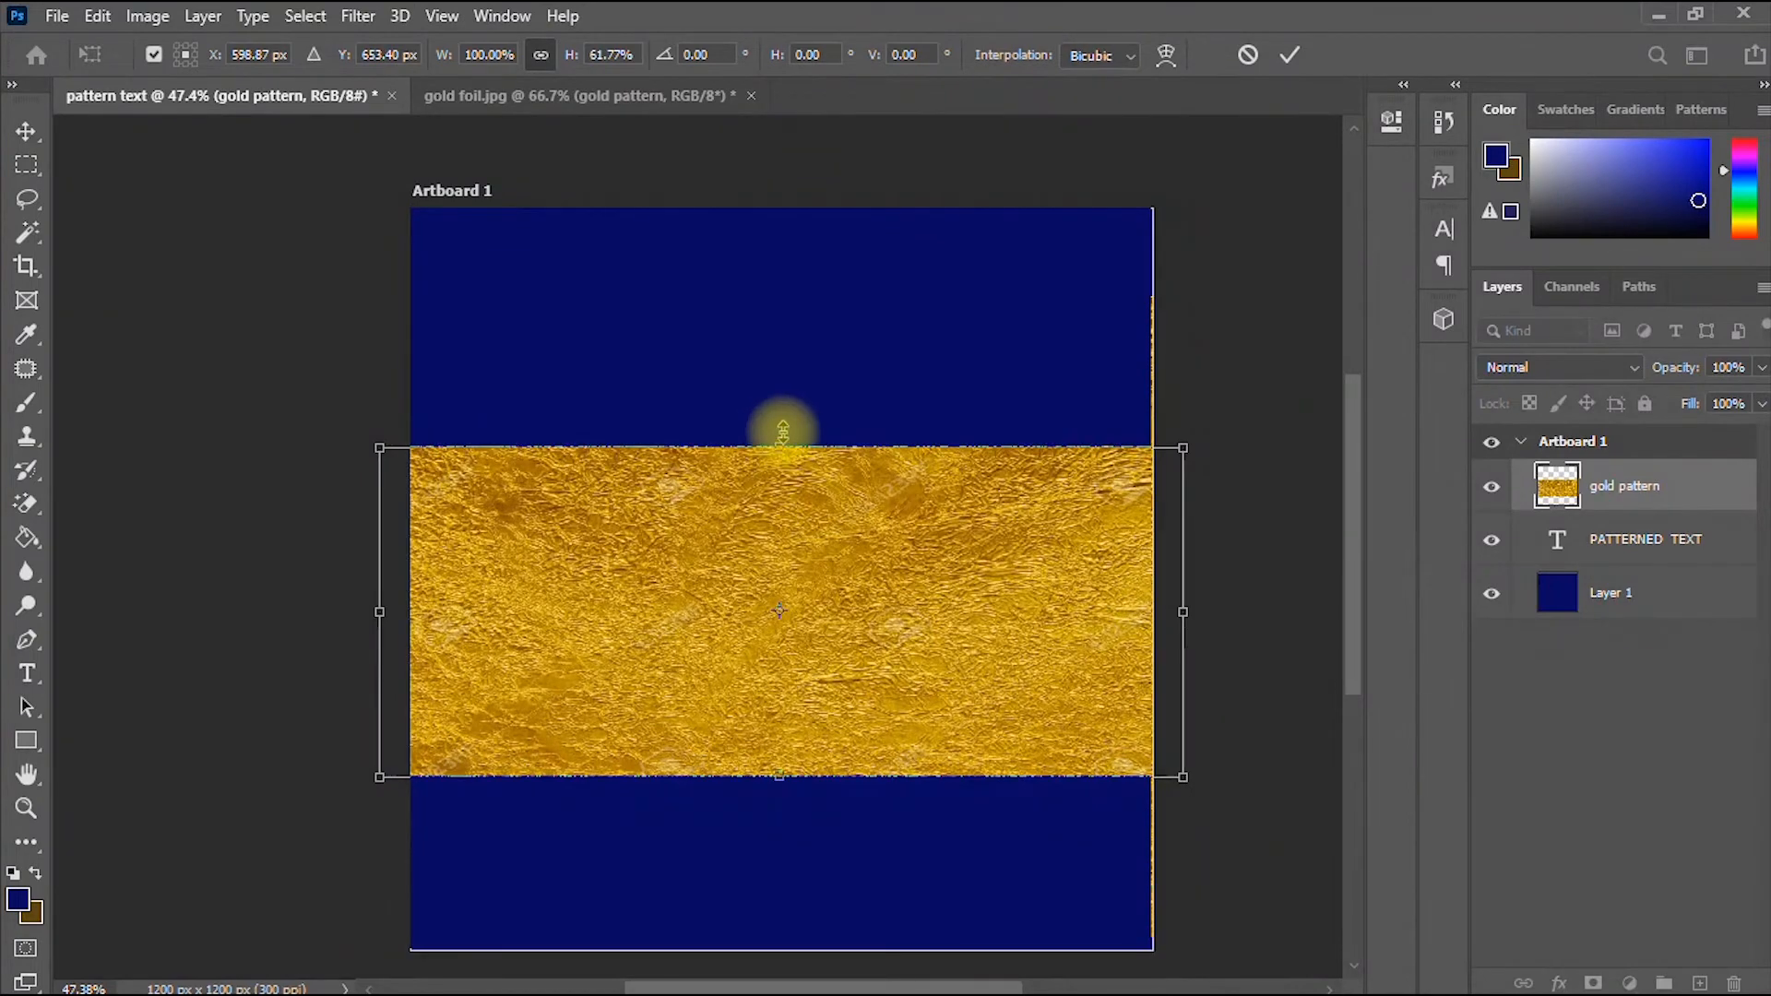
mouse_move(785, 439)
mouse_down()
mouse_move(785, 376)
mouse_move(791, 433)
mouse_up()
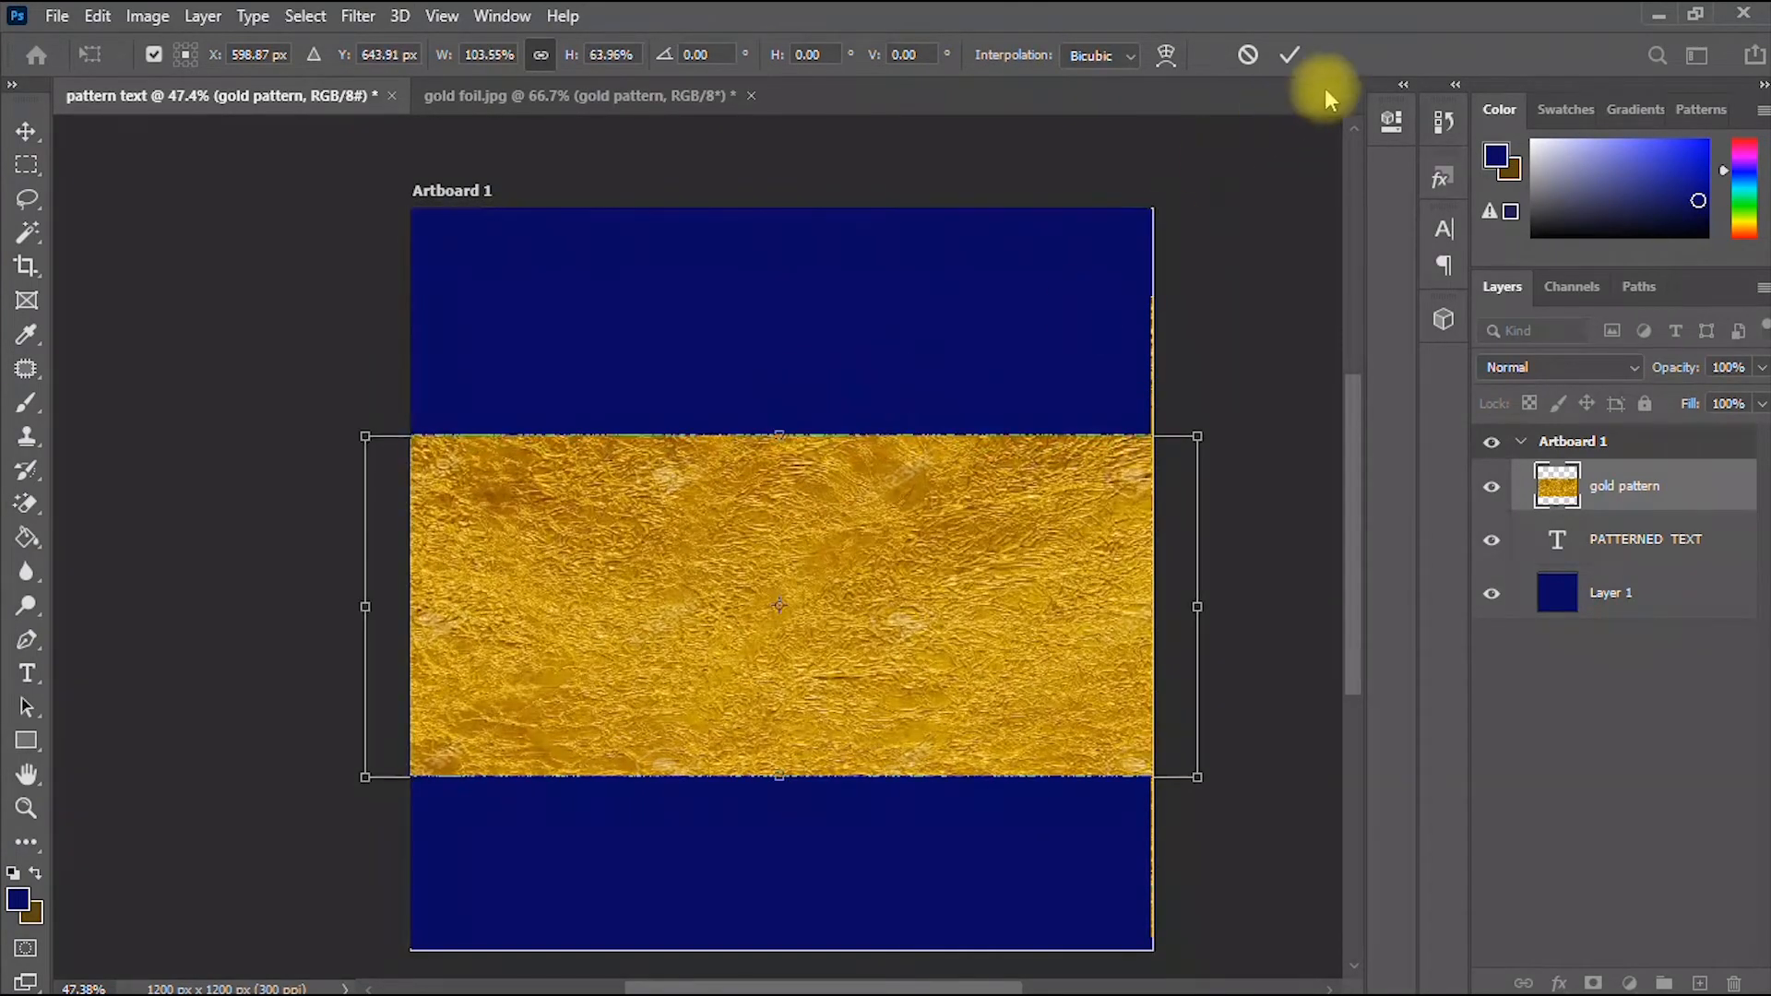
click(1290, 54)
drag(901, 558, 902, 541)
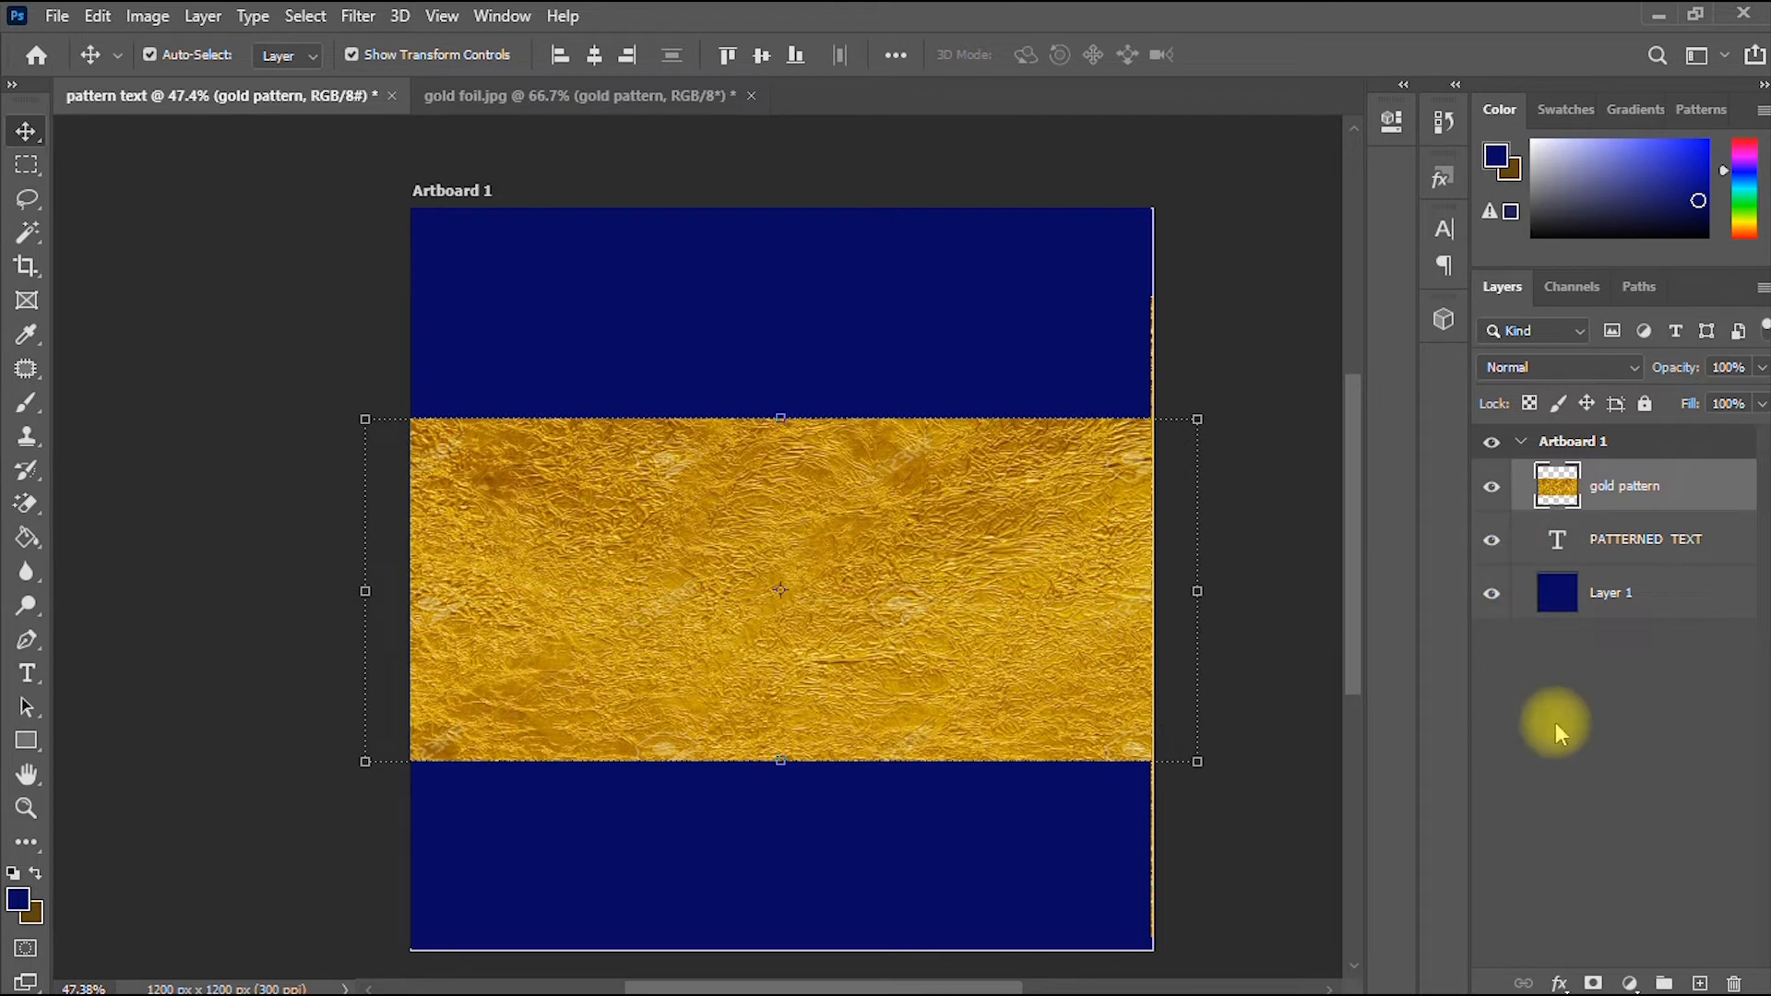
mouse_move(1029, 634)
mouse_down()
mouse_move(989, 632)
mouse_move(1022, 636)
mouse_up()
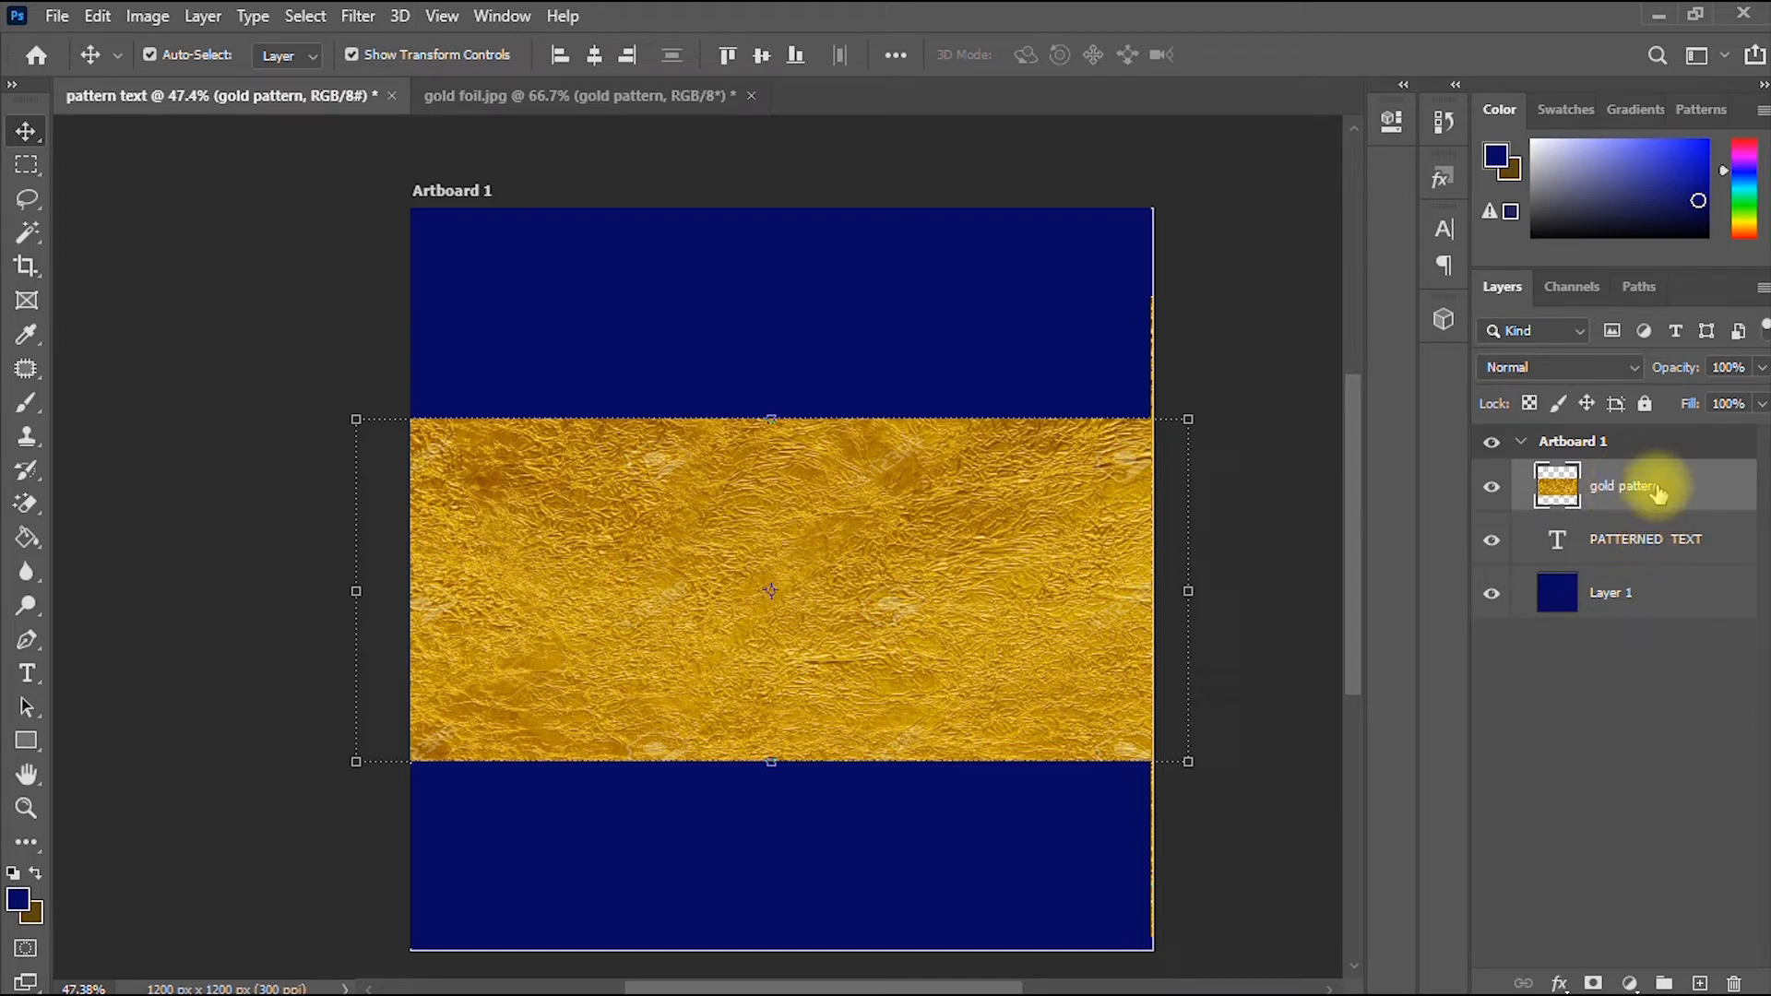
- Create a clipping mask that clips the gold pattern layer to the PATTERNED TEXT layer
key(alt+bracketleft)
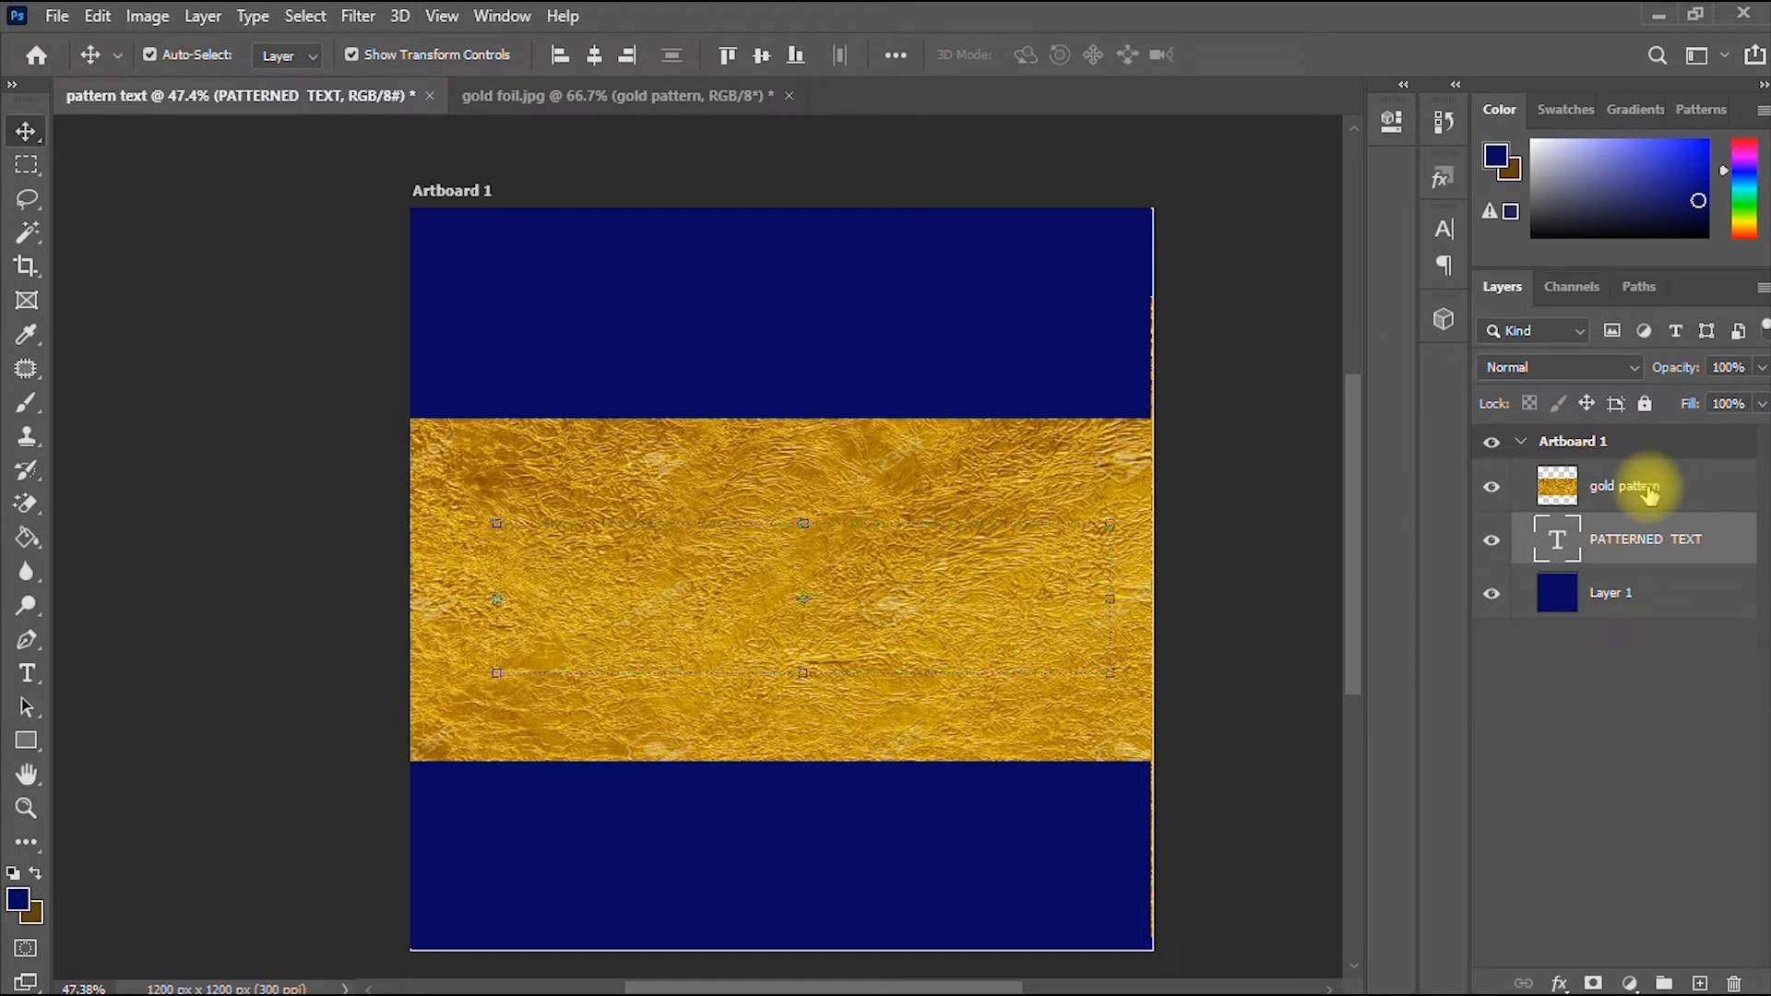
key(alt+bracketright)
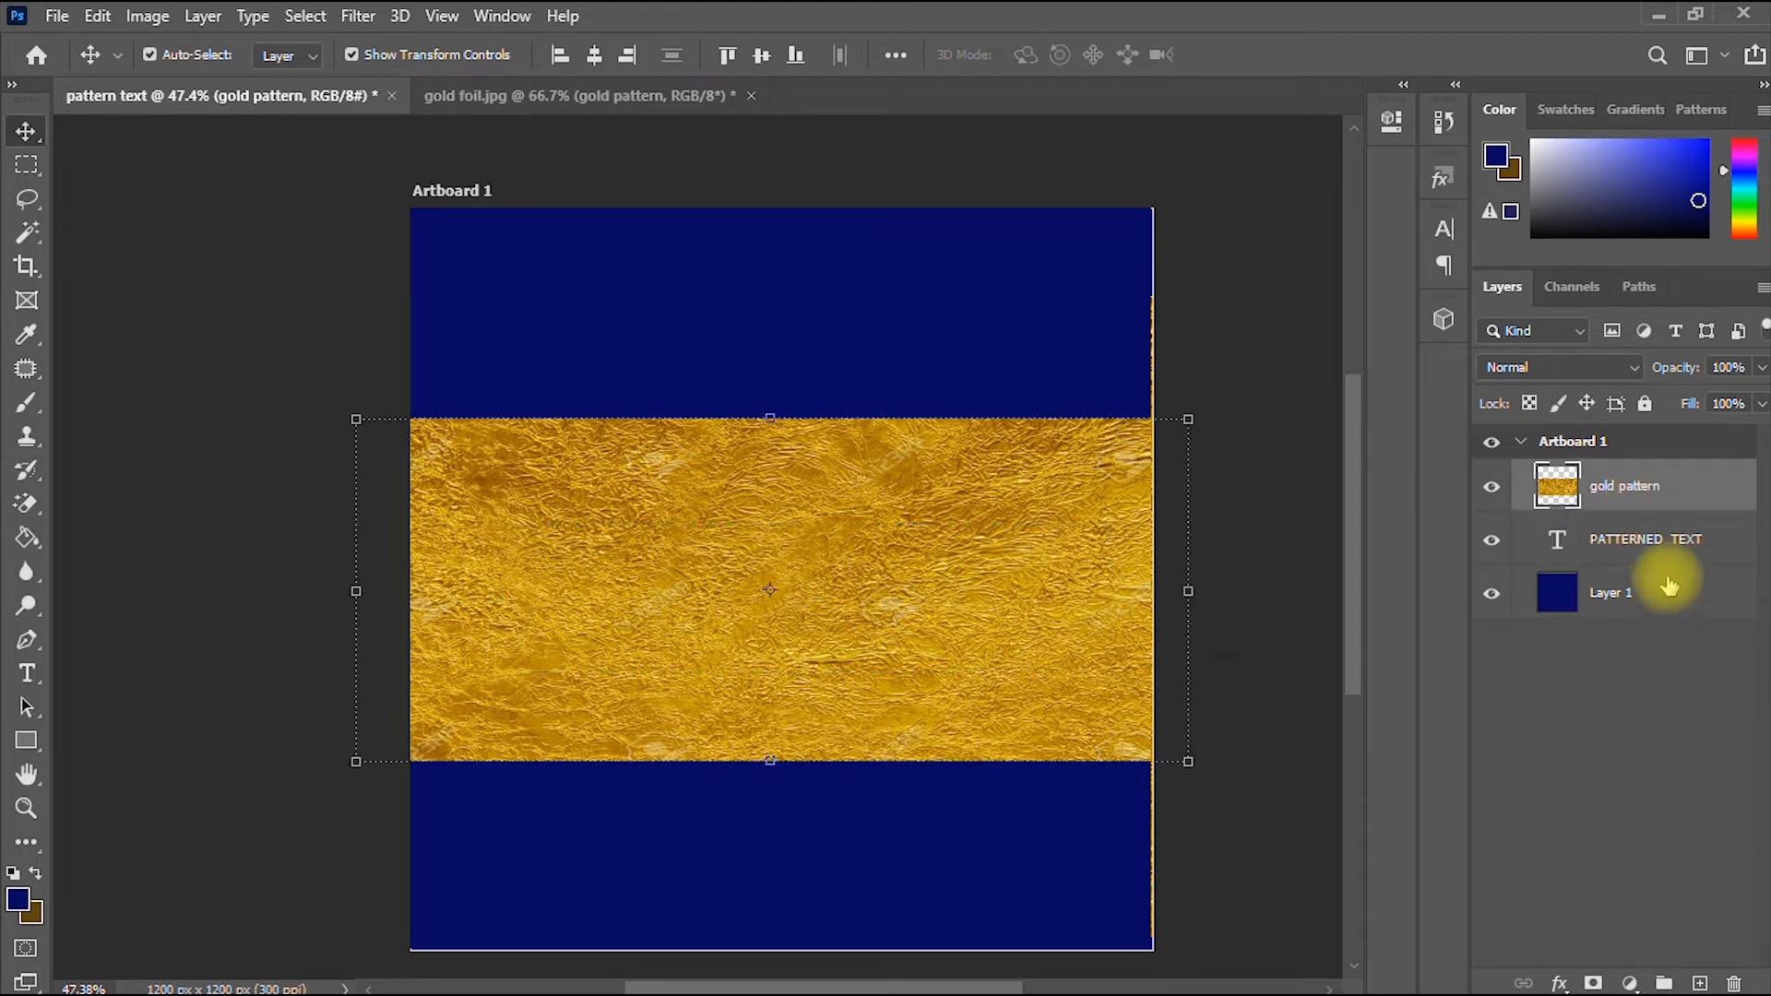
right_click(1675, 479)
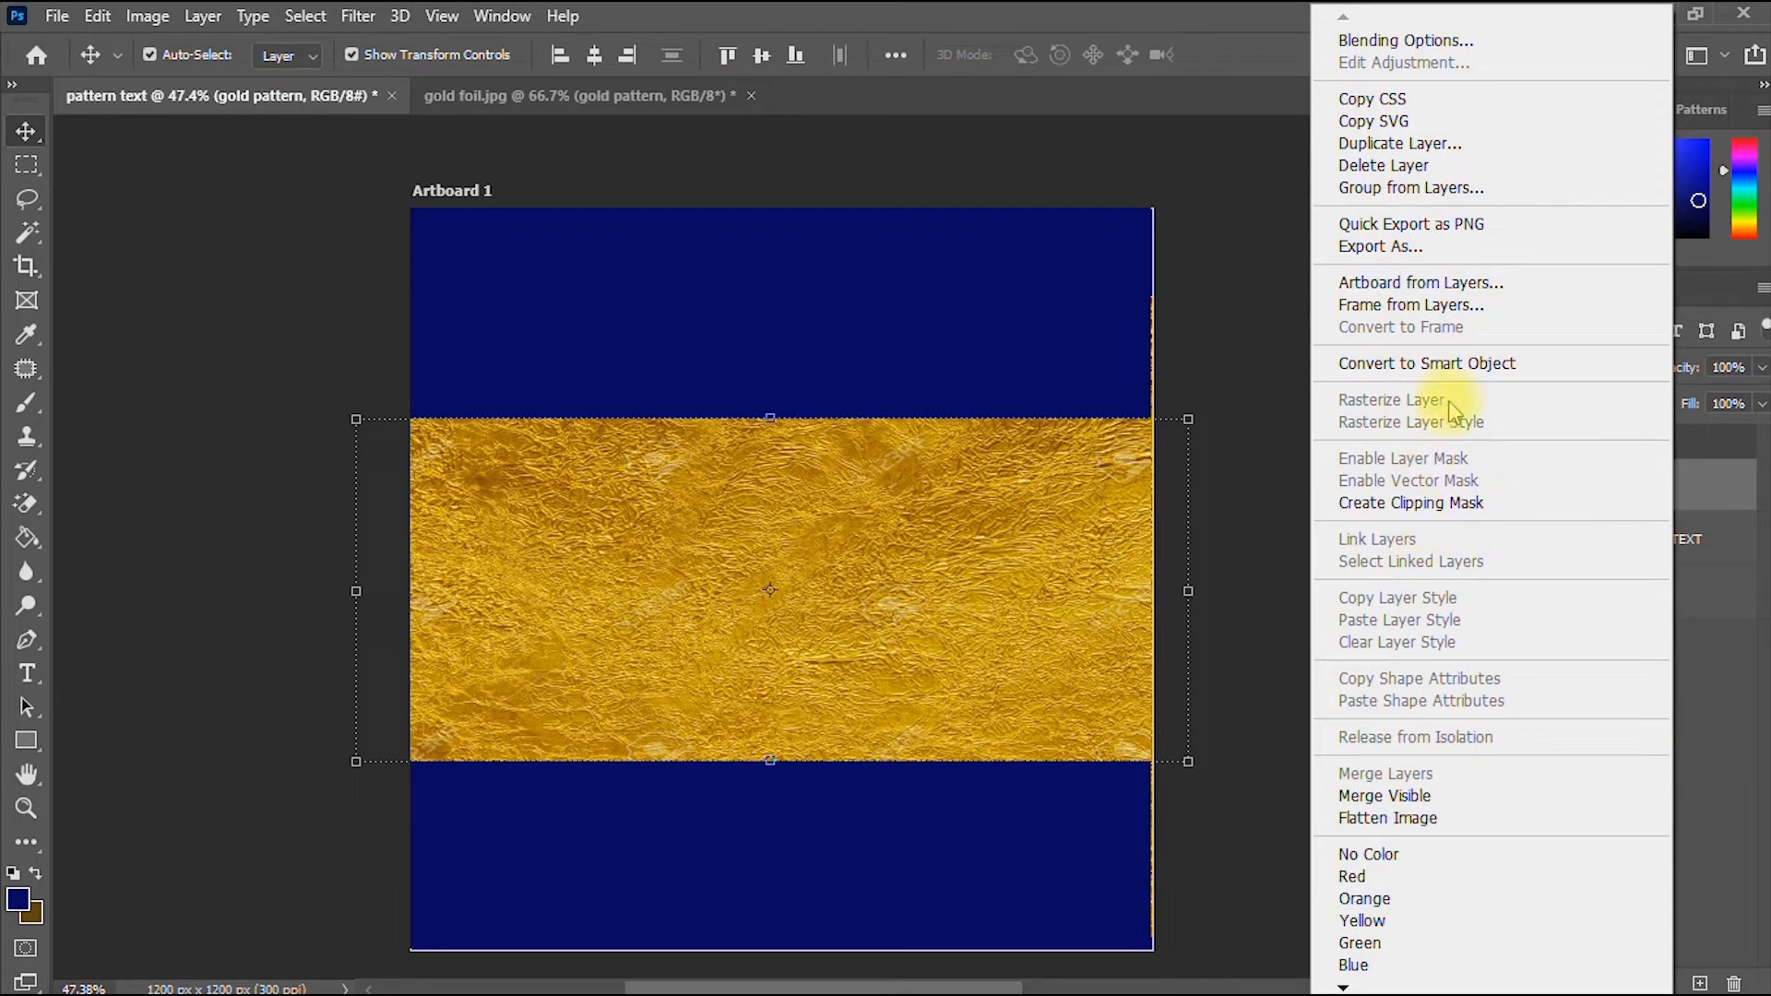
click(1453, 504)
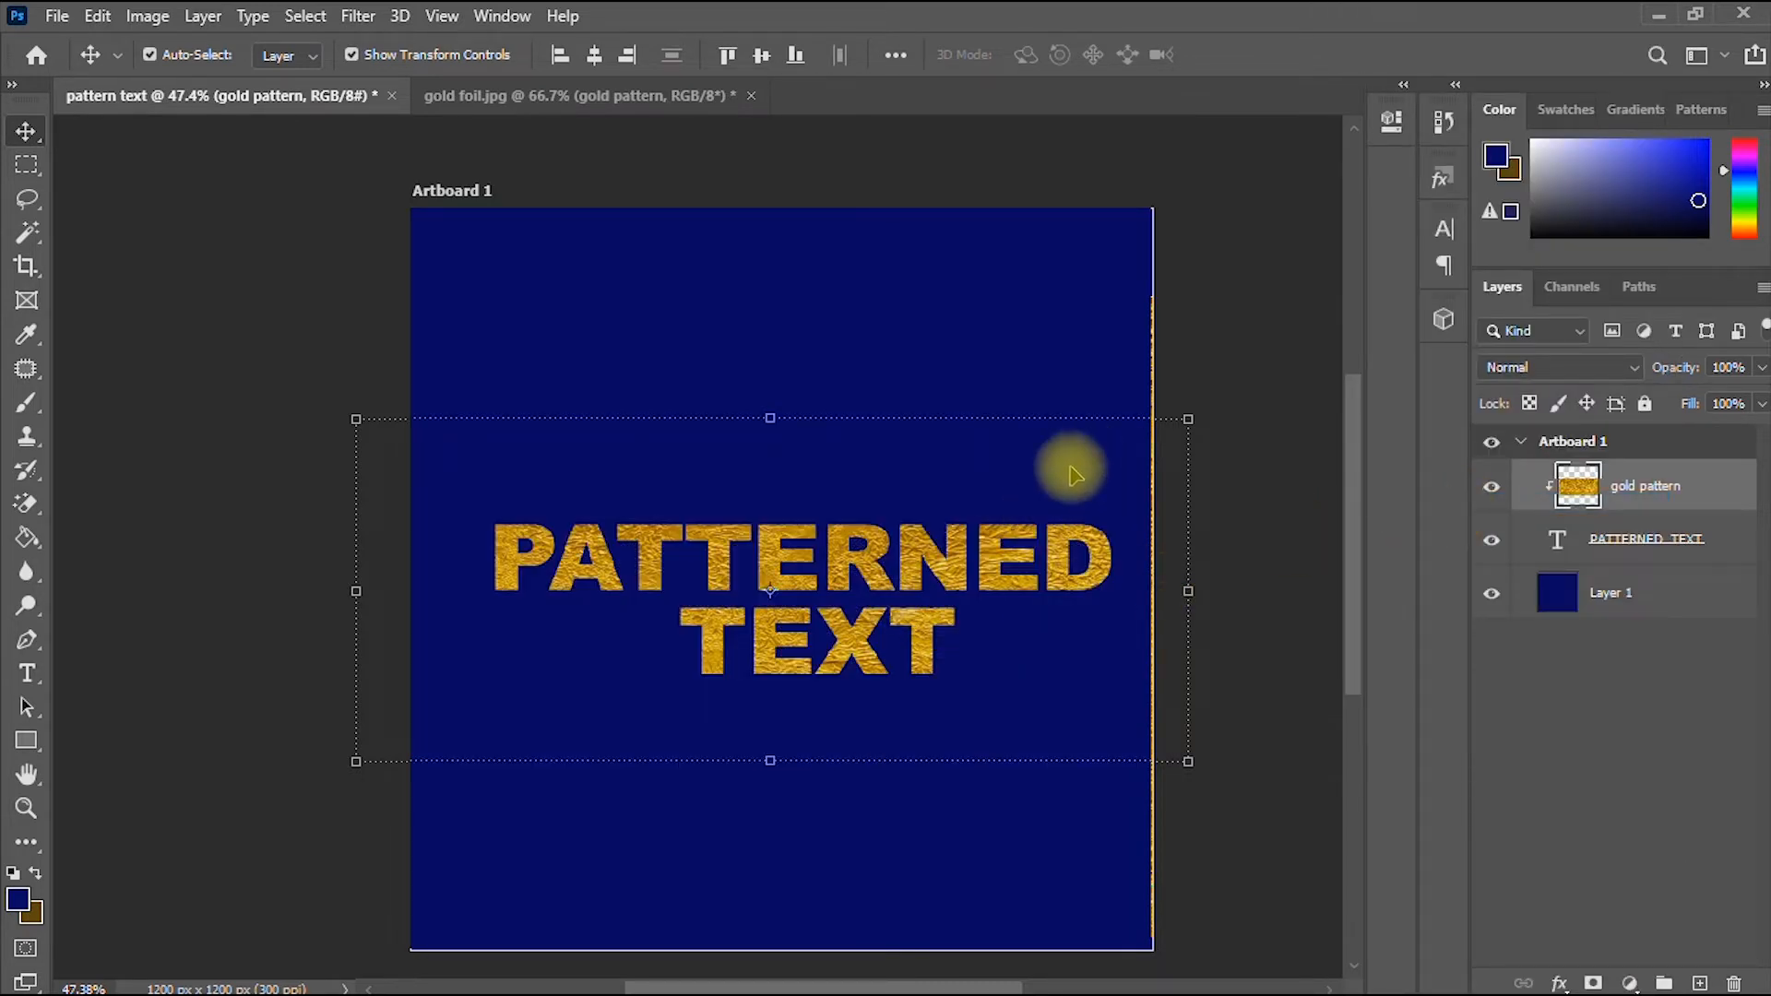
- Scale the clipped gold pattern layer proportionally to 111.54% and shift it slightly over the lettering
scroll(884, 581, up, 3)
scroll(883, 583, up, 3)
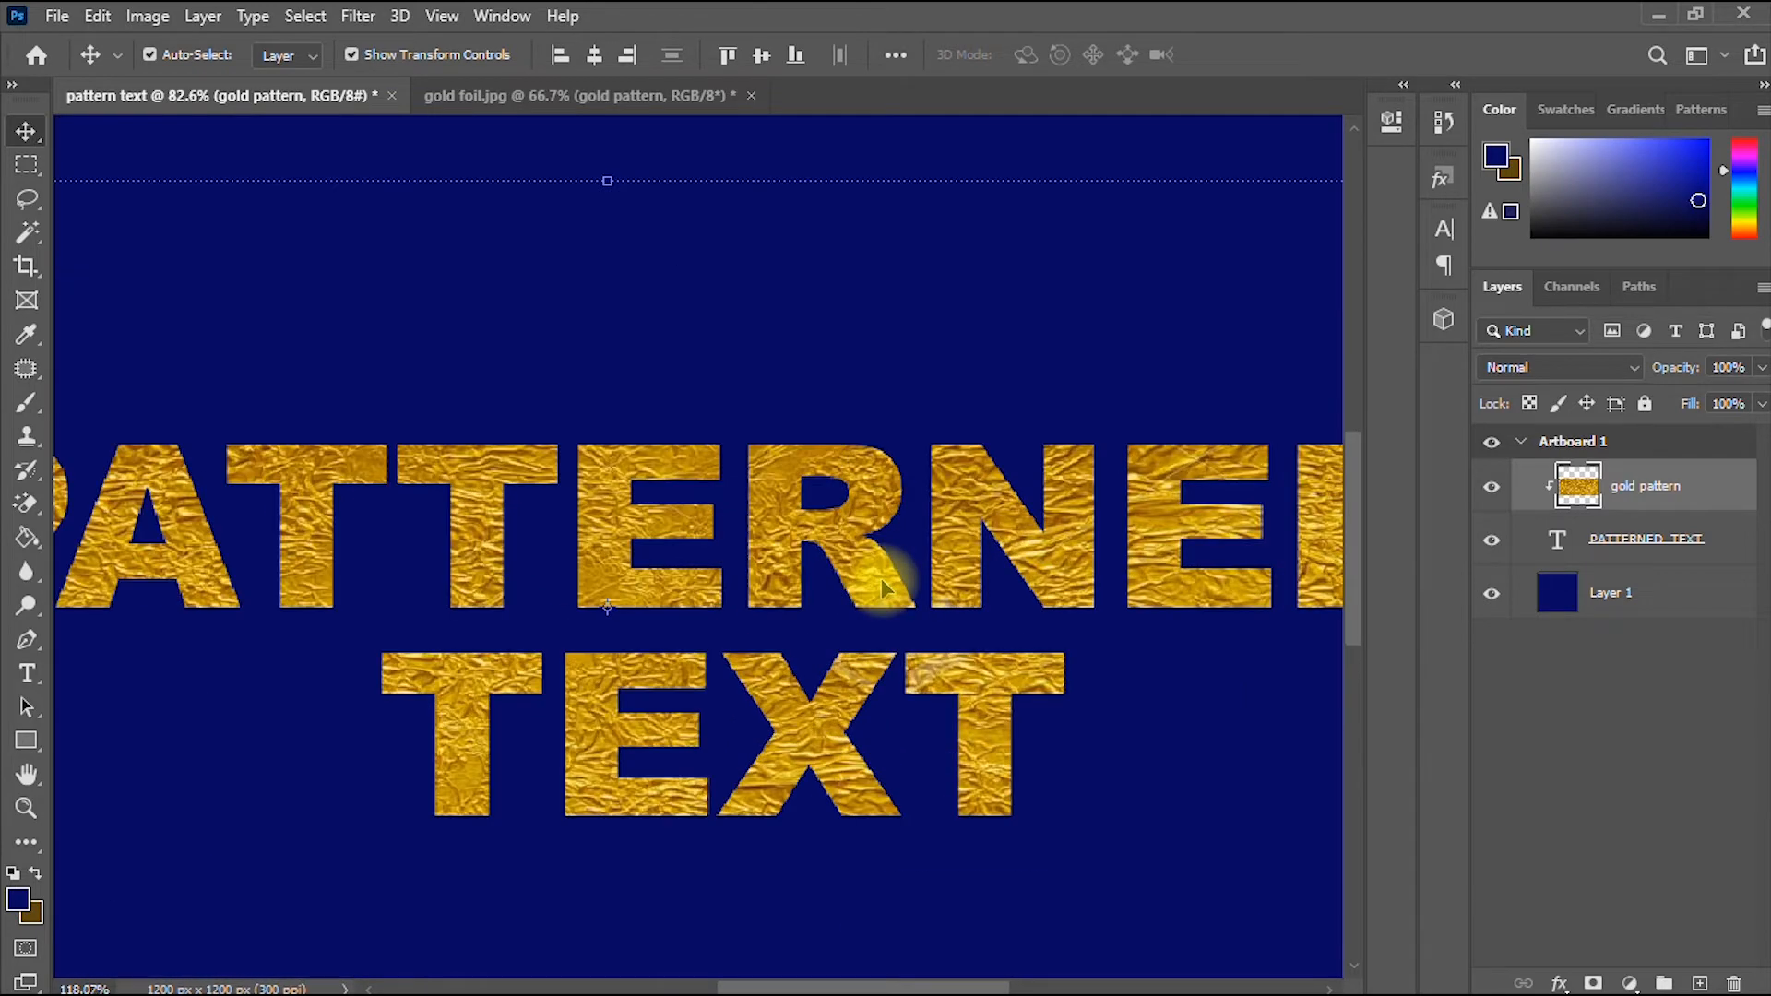
scroll(883, 586, down, 4)
scroll(883, 585, down, 2)
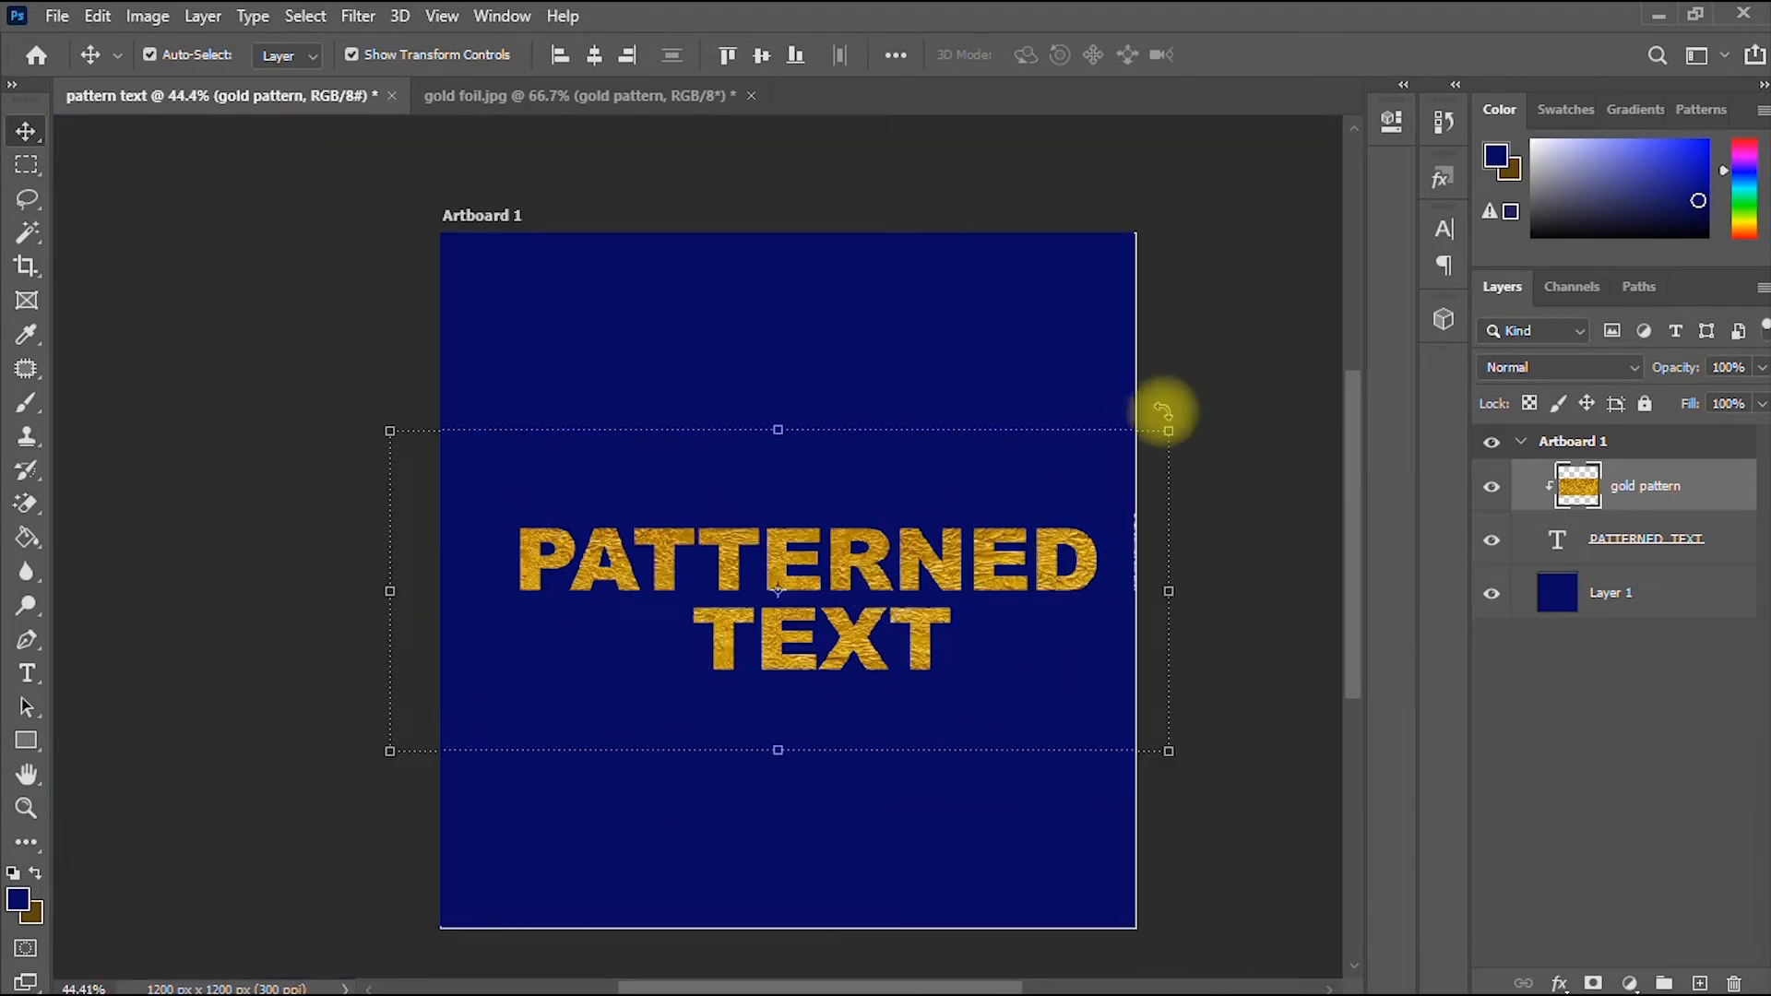
drag(1166, 429, 1275, 442)
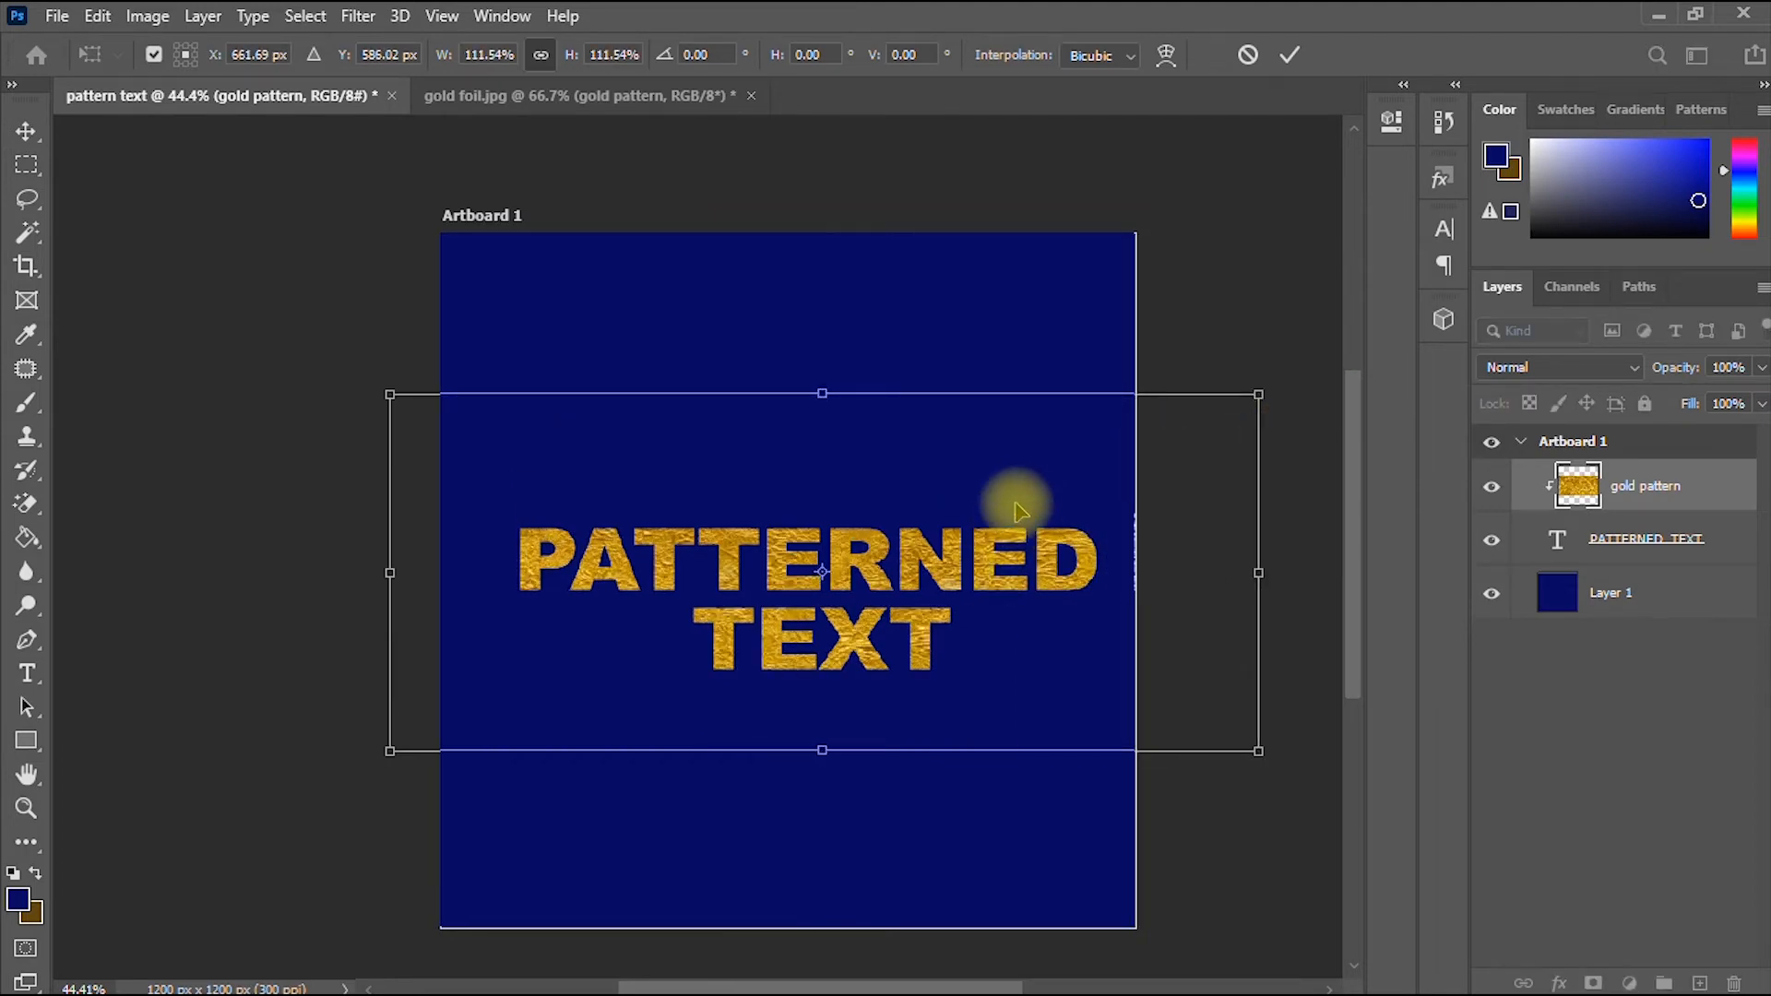
mouse_move(1020, 506)
mouse_down()
mouse_move(1047, 544)
mouse_move(1040, 493)
mouse_move(1054, 553)
mouse_move(1024, 507)
mouse_move(1047, 519)
mouse_move(1061, 502)
mouse_move(1034, 513)
mouse_up()
scroll(1035, 513, up, 3)
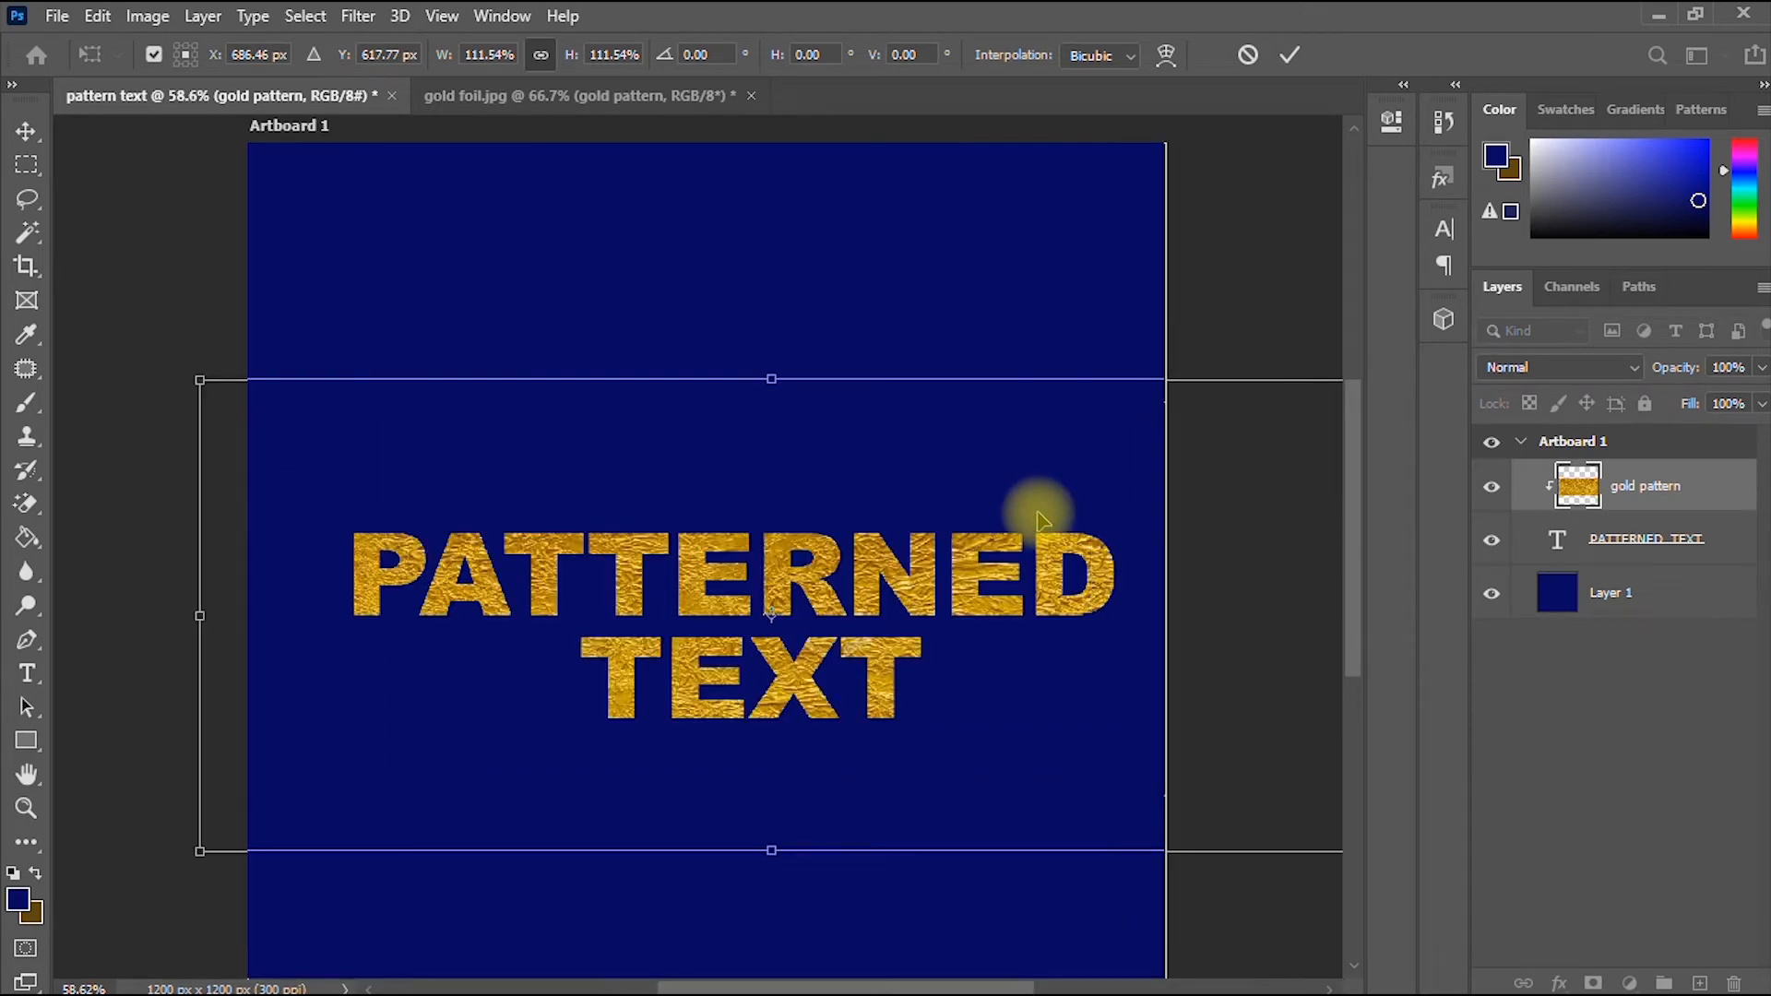
scroll(1034, 512, down, 4)
scroll(1035, 513, down, 1)
scroll(1035, 513, up, 3)
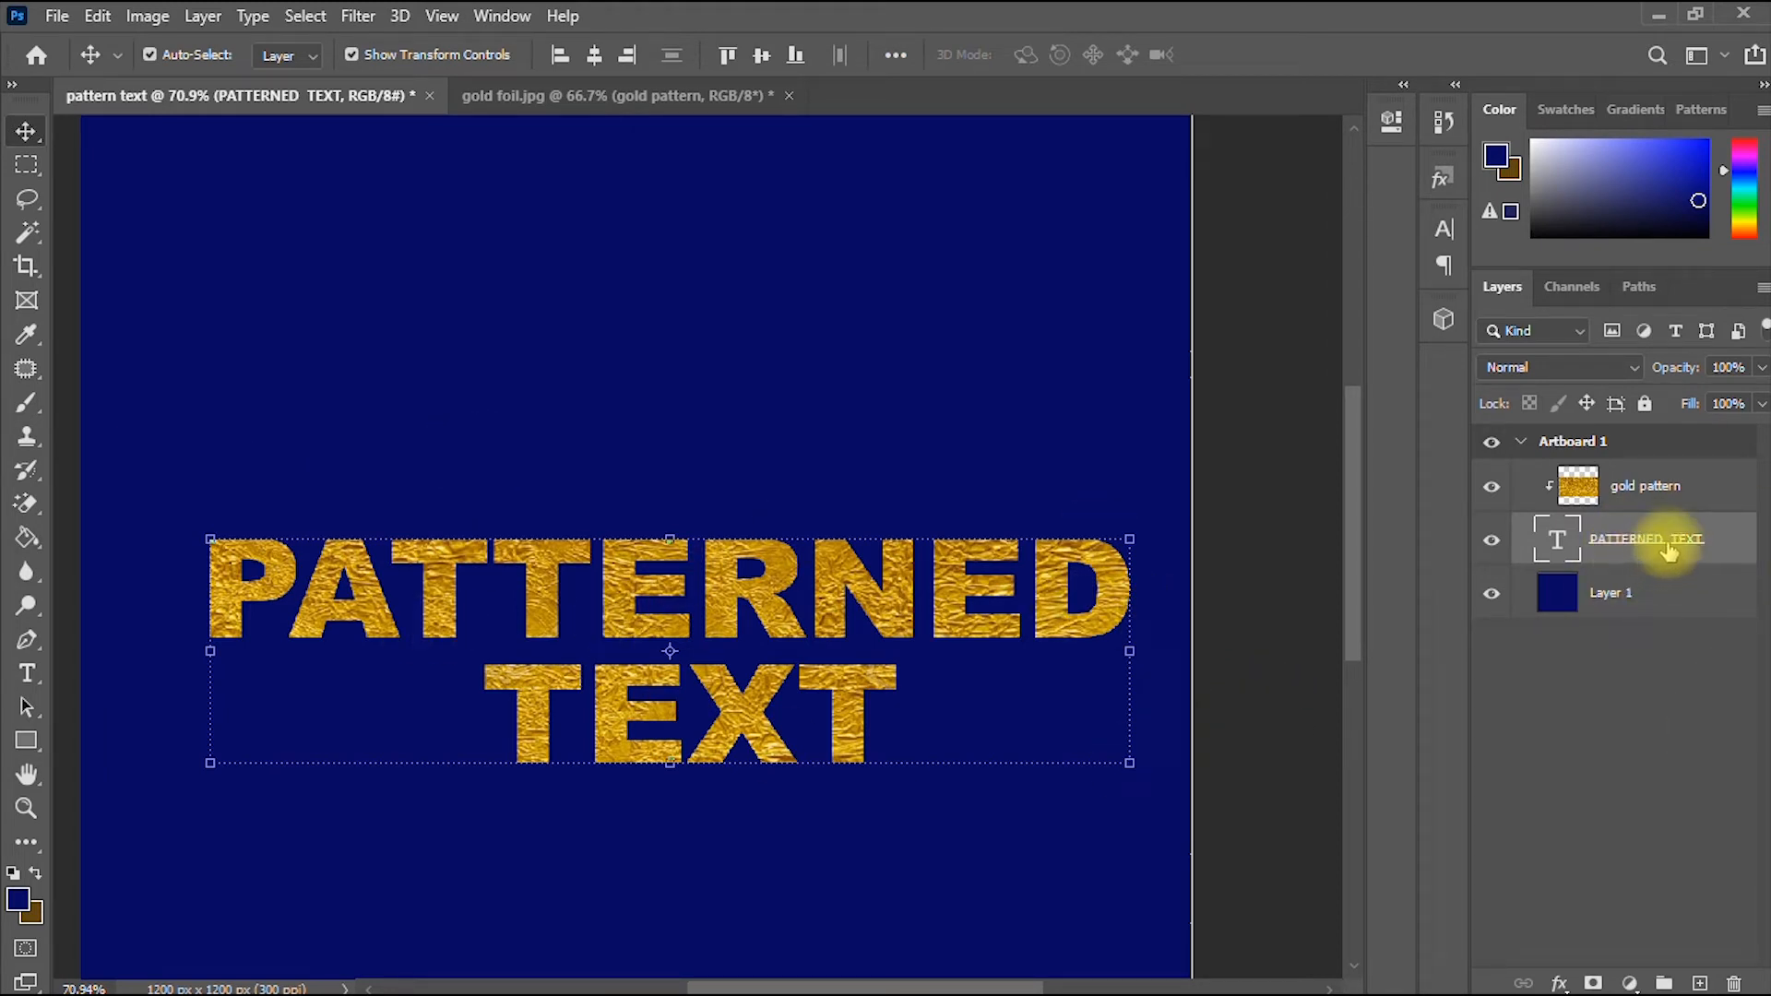
- Open the blending options of the PATTERNED TEXT layer and enable a Stroke effect
right_click(1669, 544)
click(1516, 48)
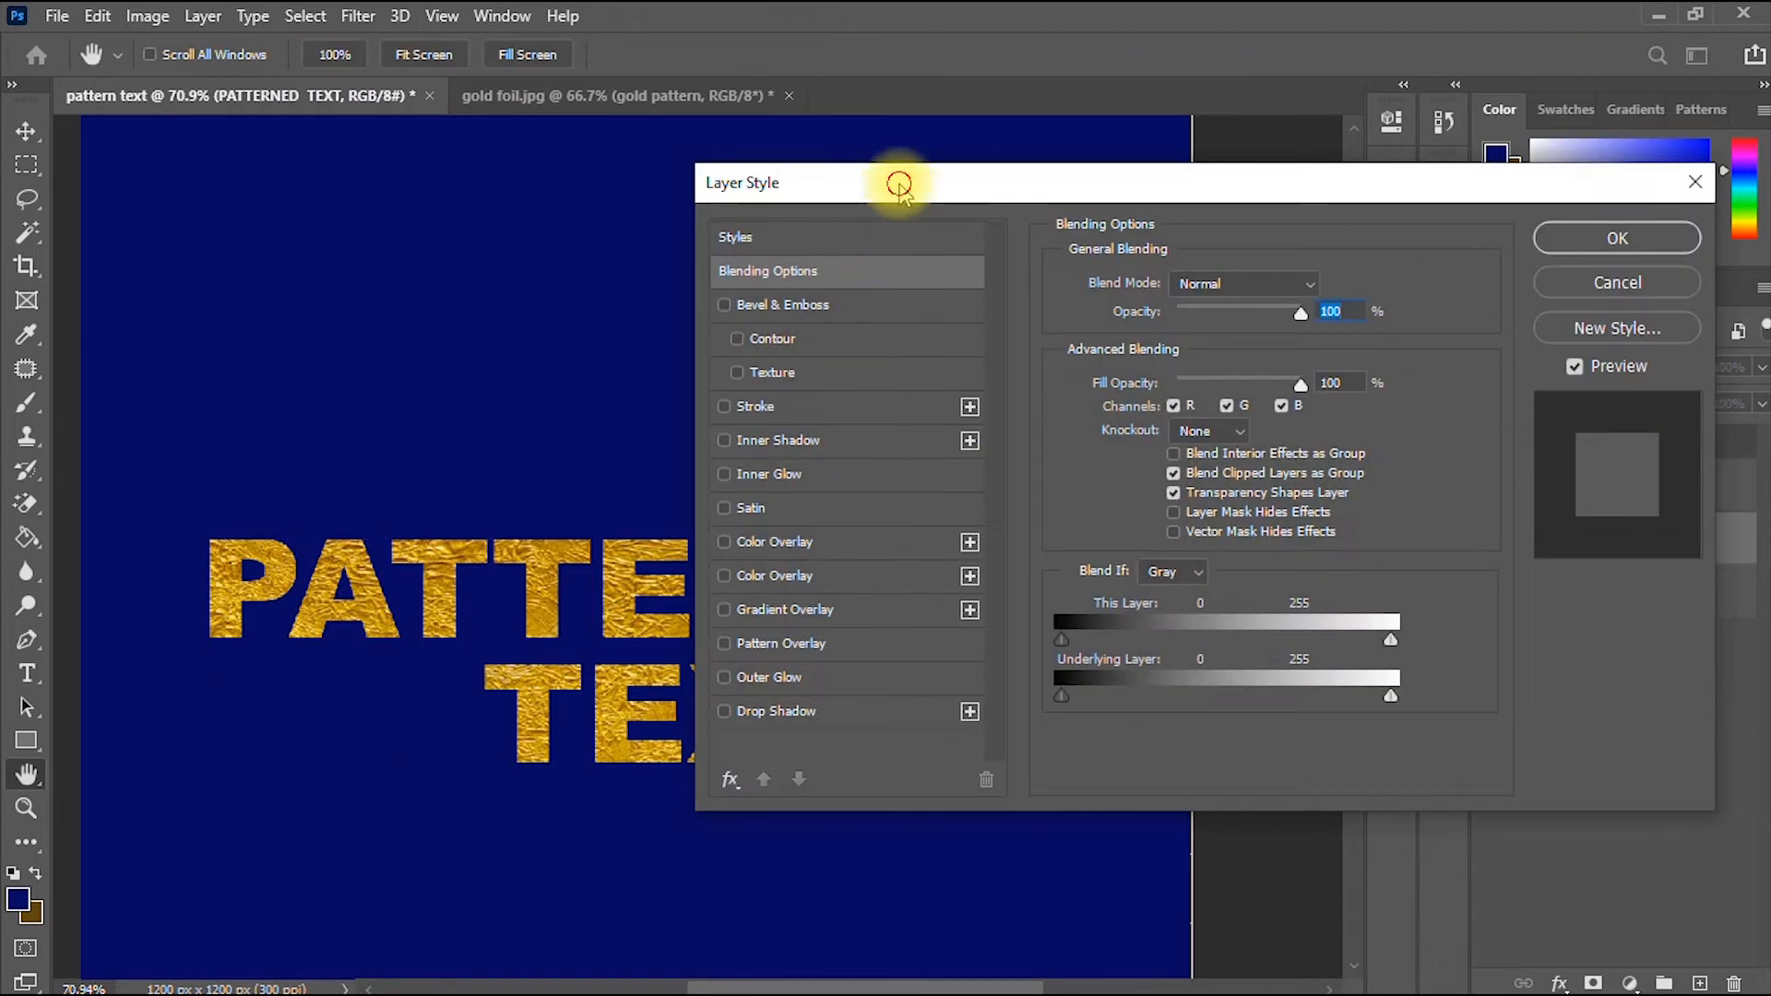
drag(899, 183, 1154, 186)
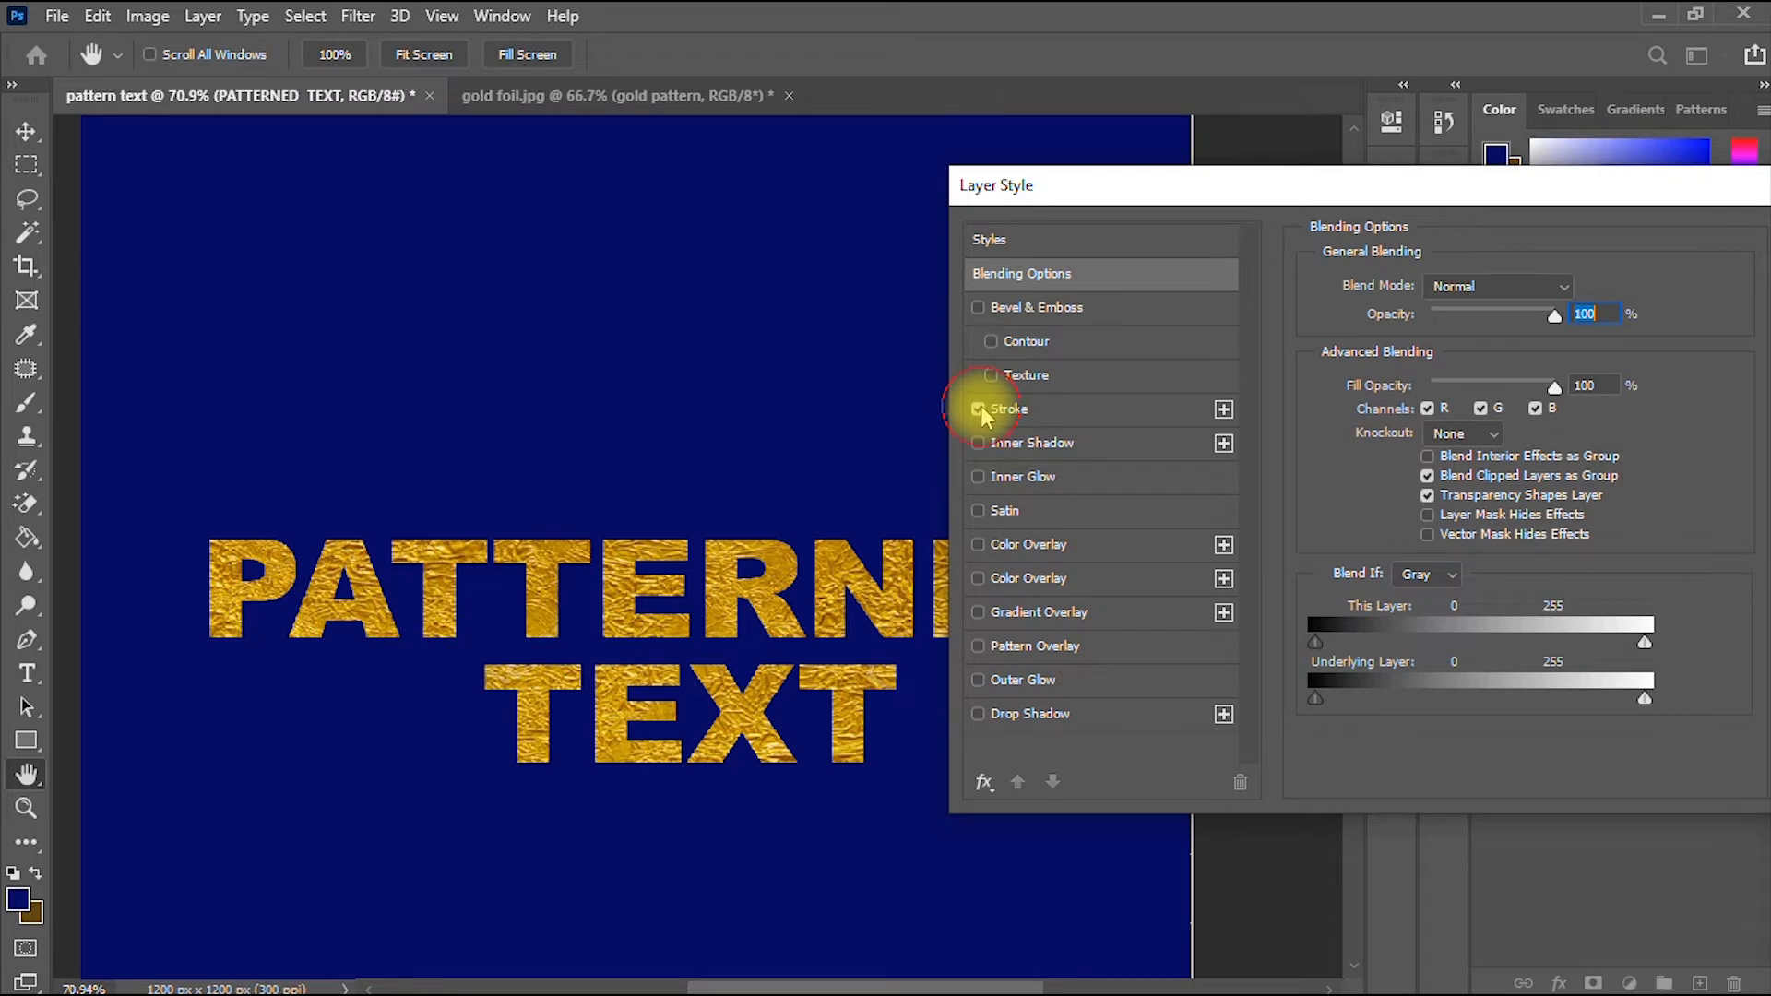
click(1119, 415)
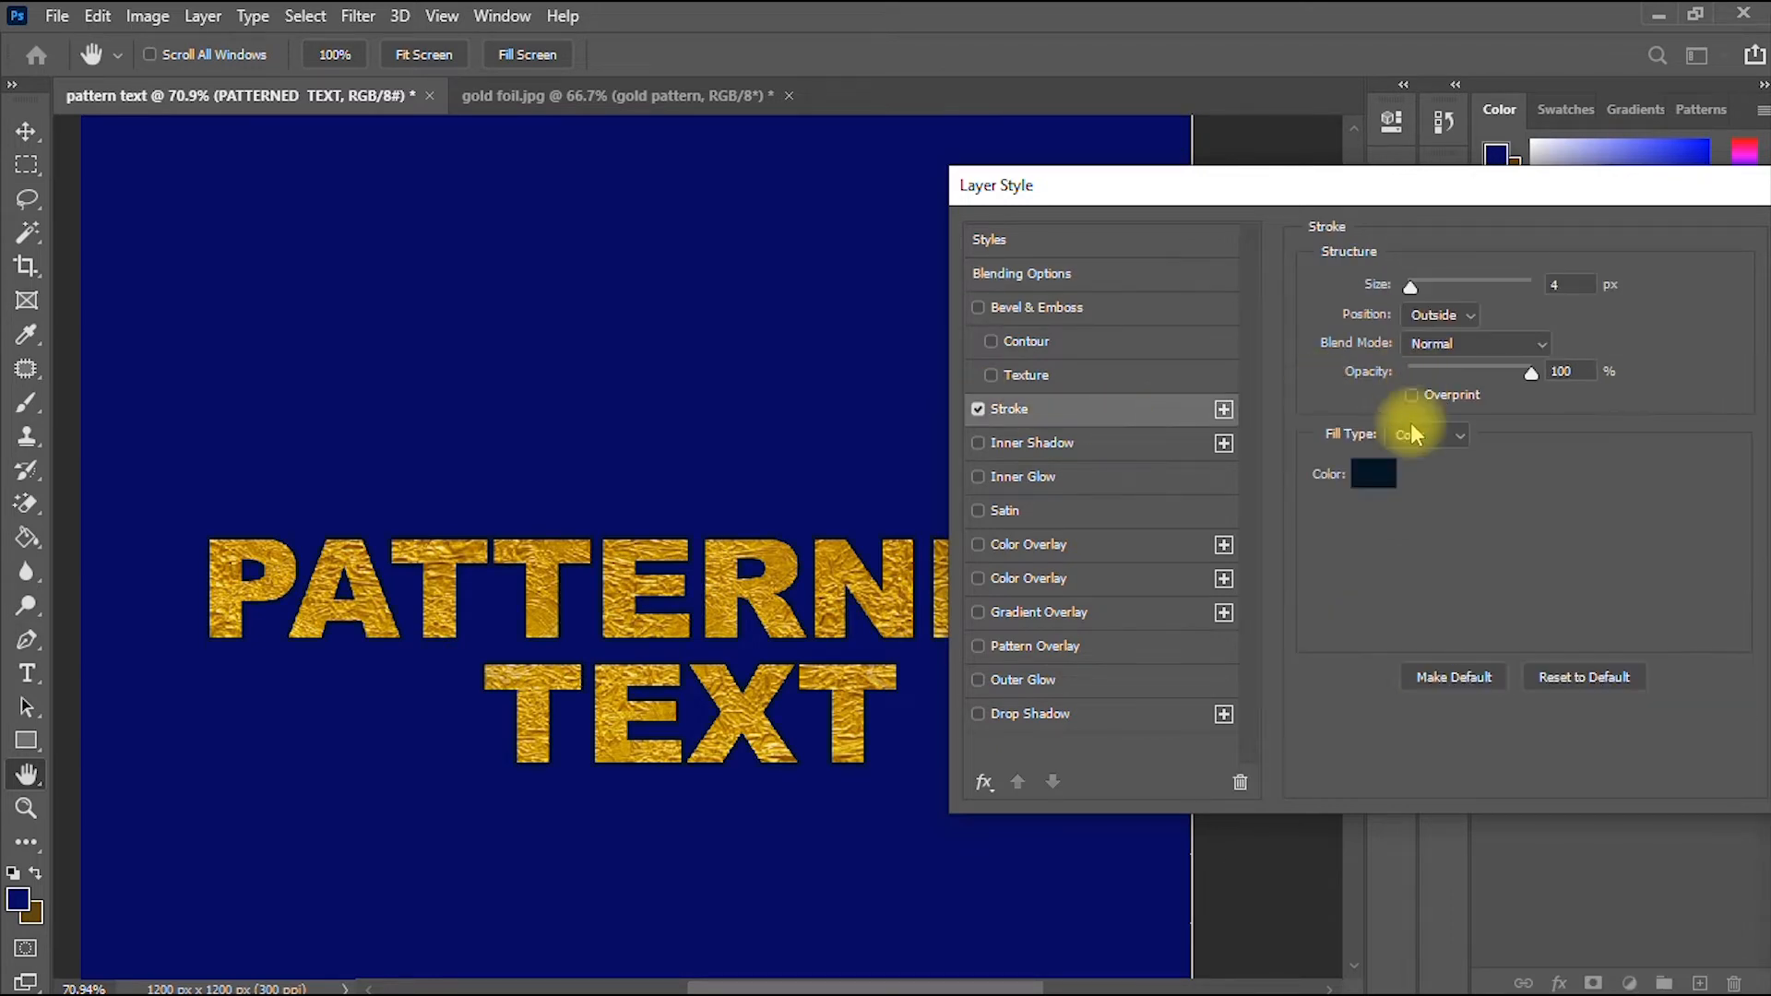
- Change the stroke color of the text to pale cream, about f5f5e1
click(1379, 484)
click(1110, 559)
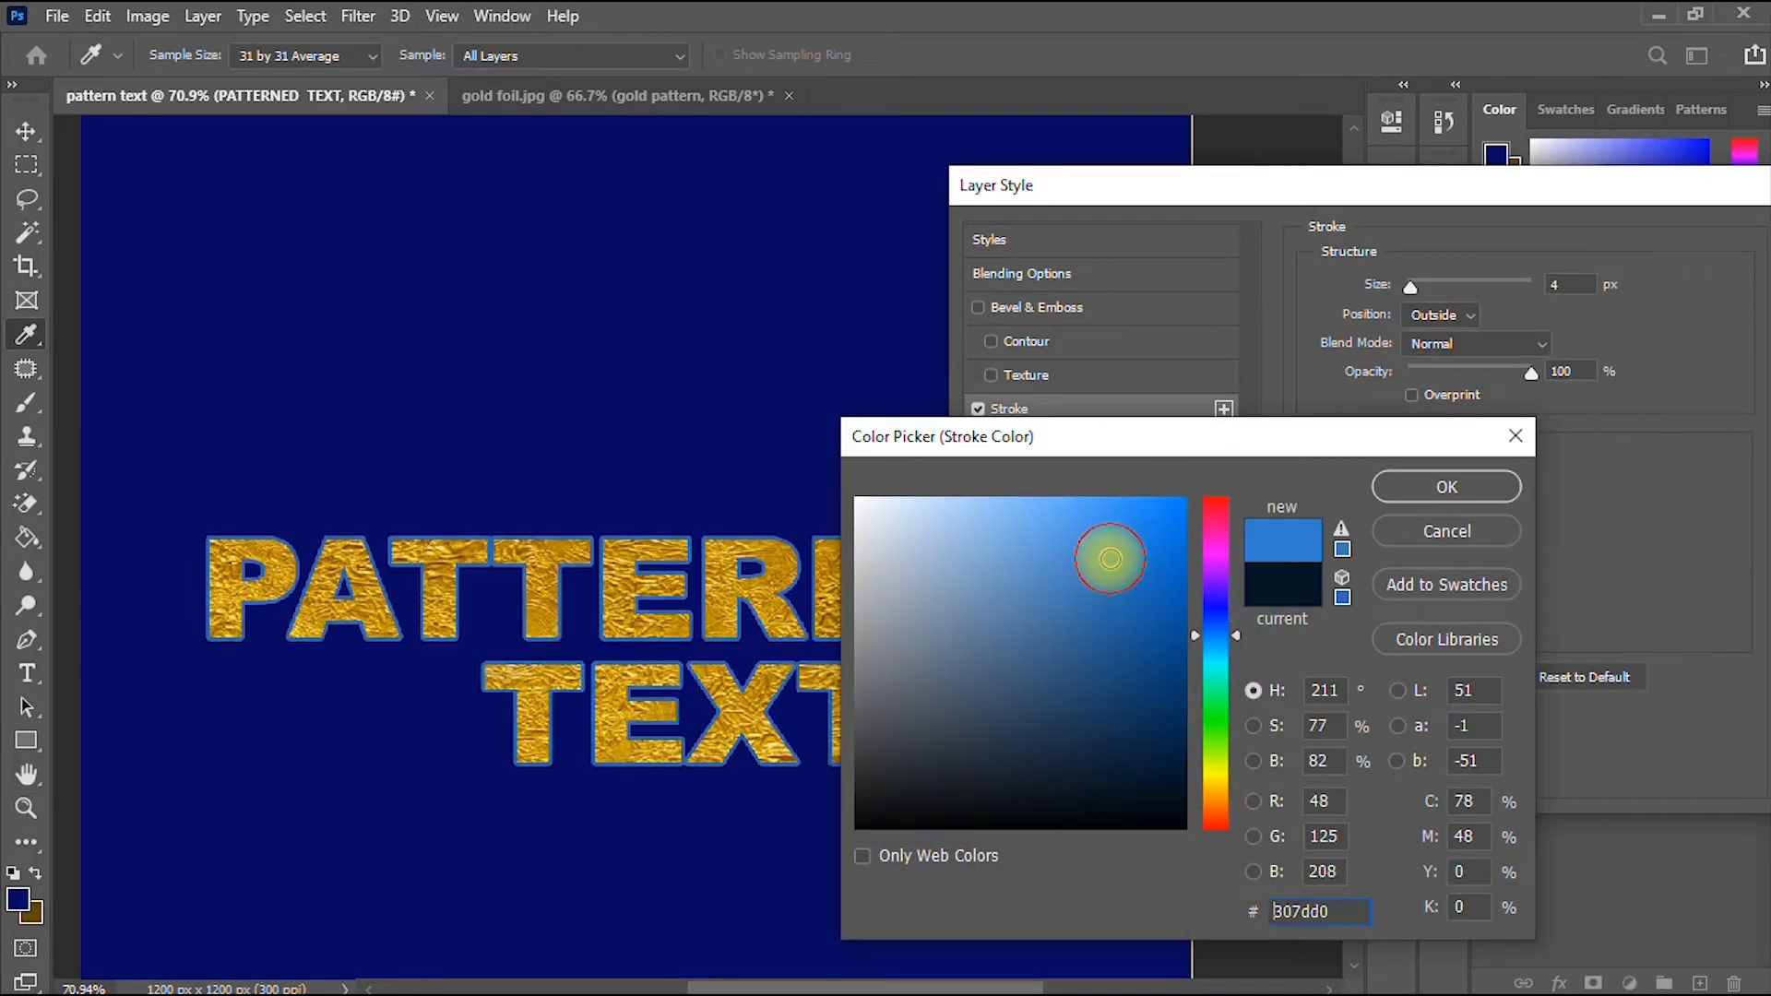
click(1120, 638)
click(1217, 784)
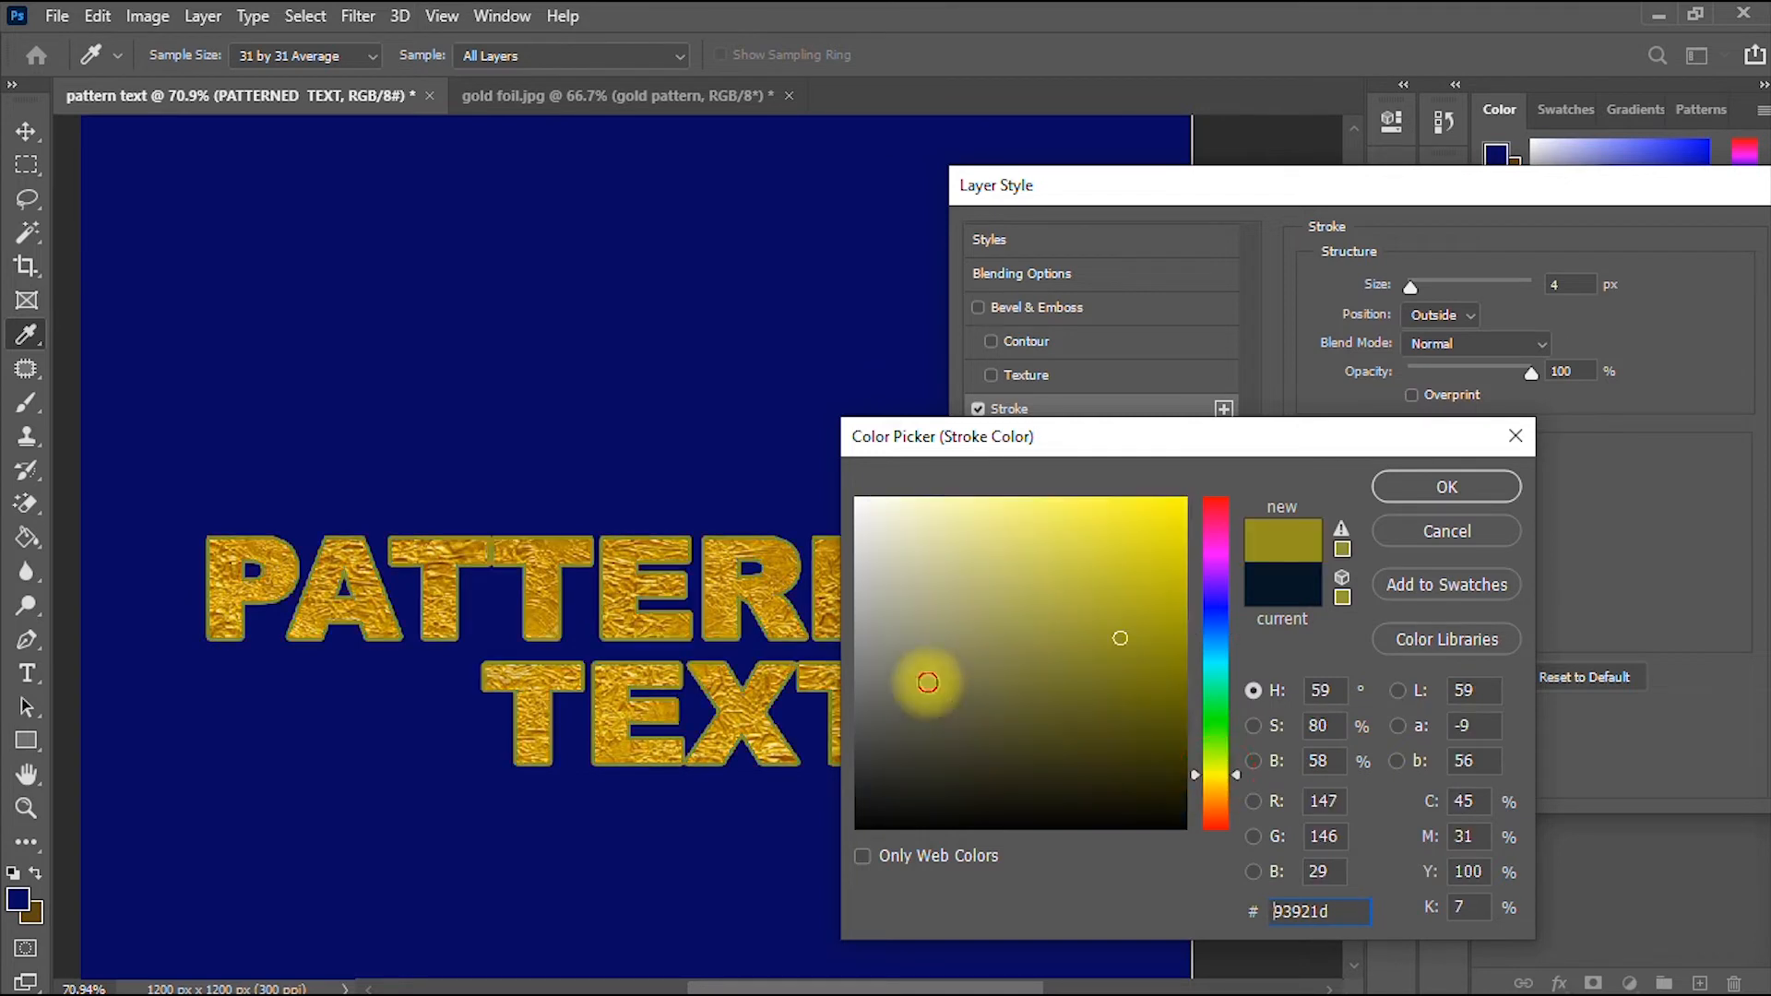
click(929, 680)
click(901, 532)
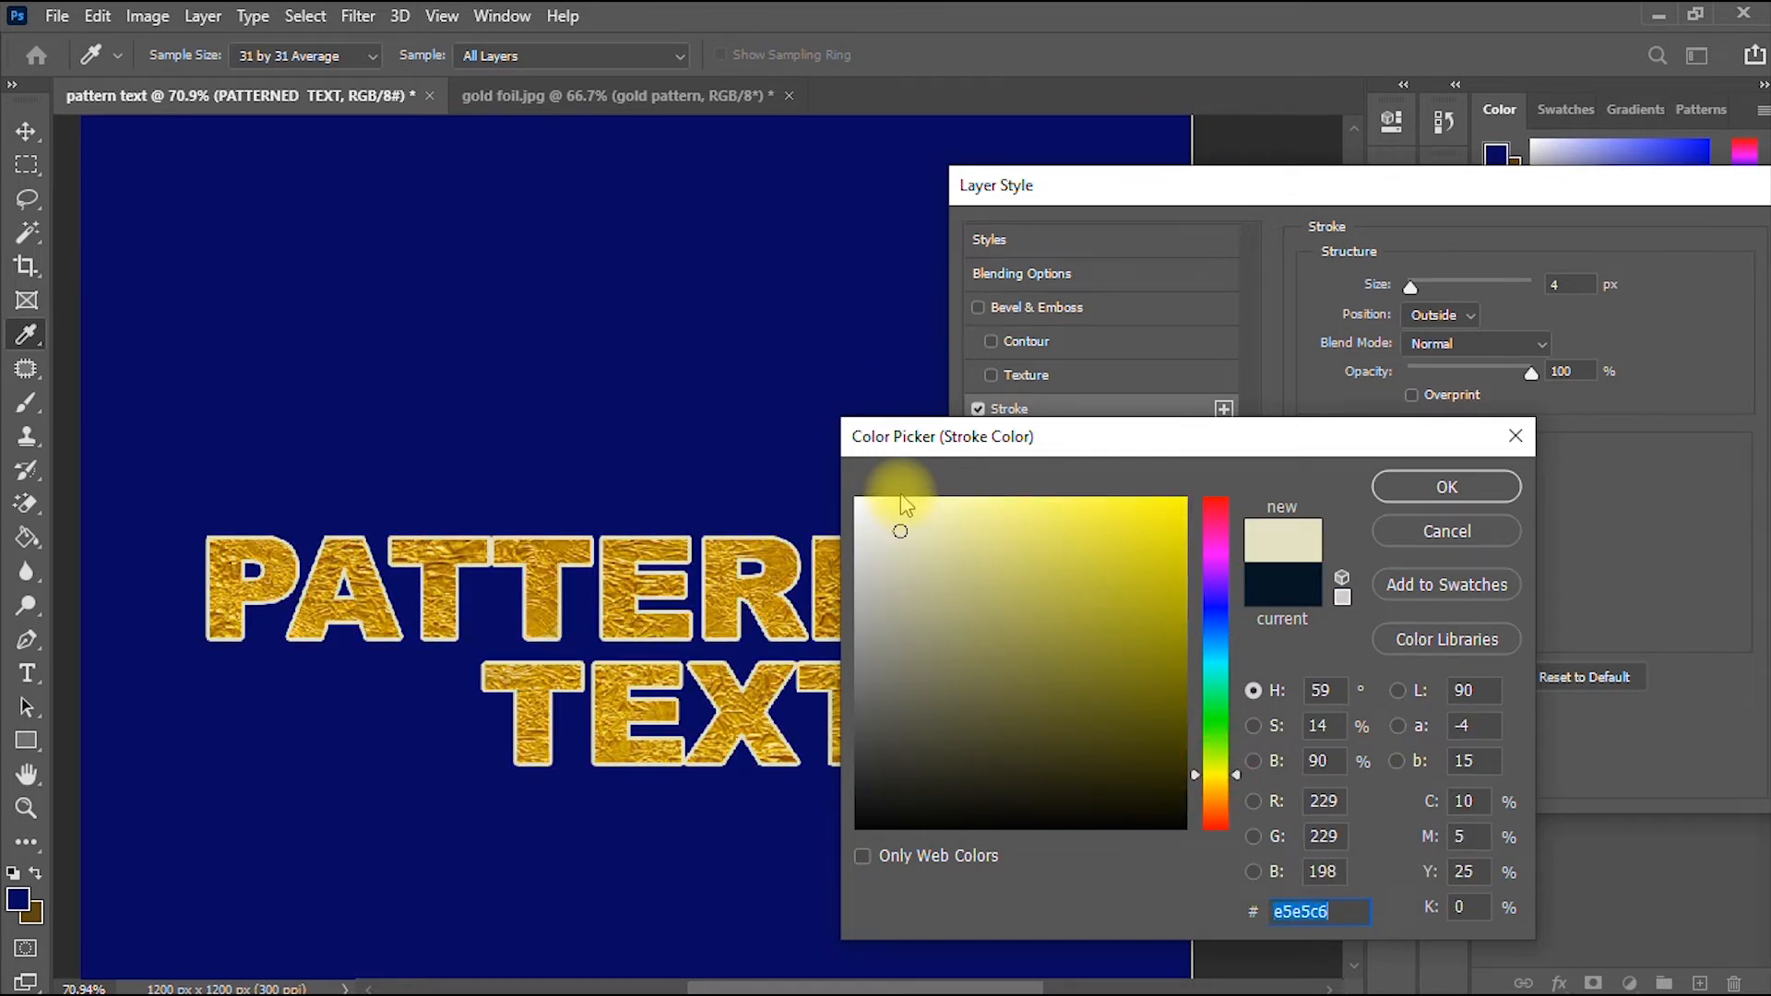
click(878, 505)
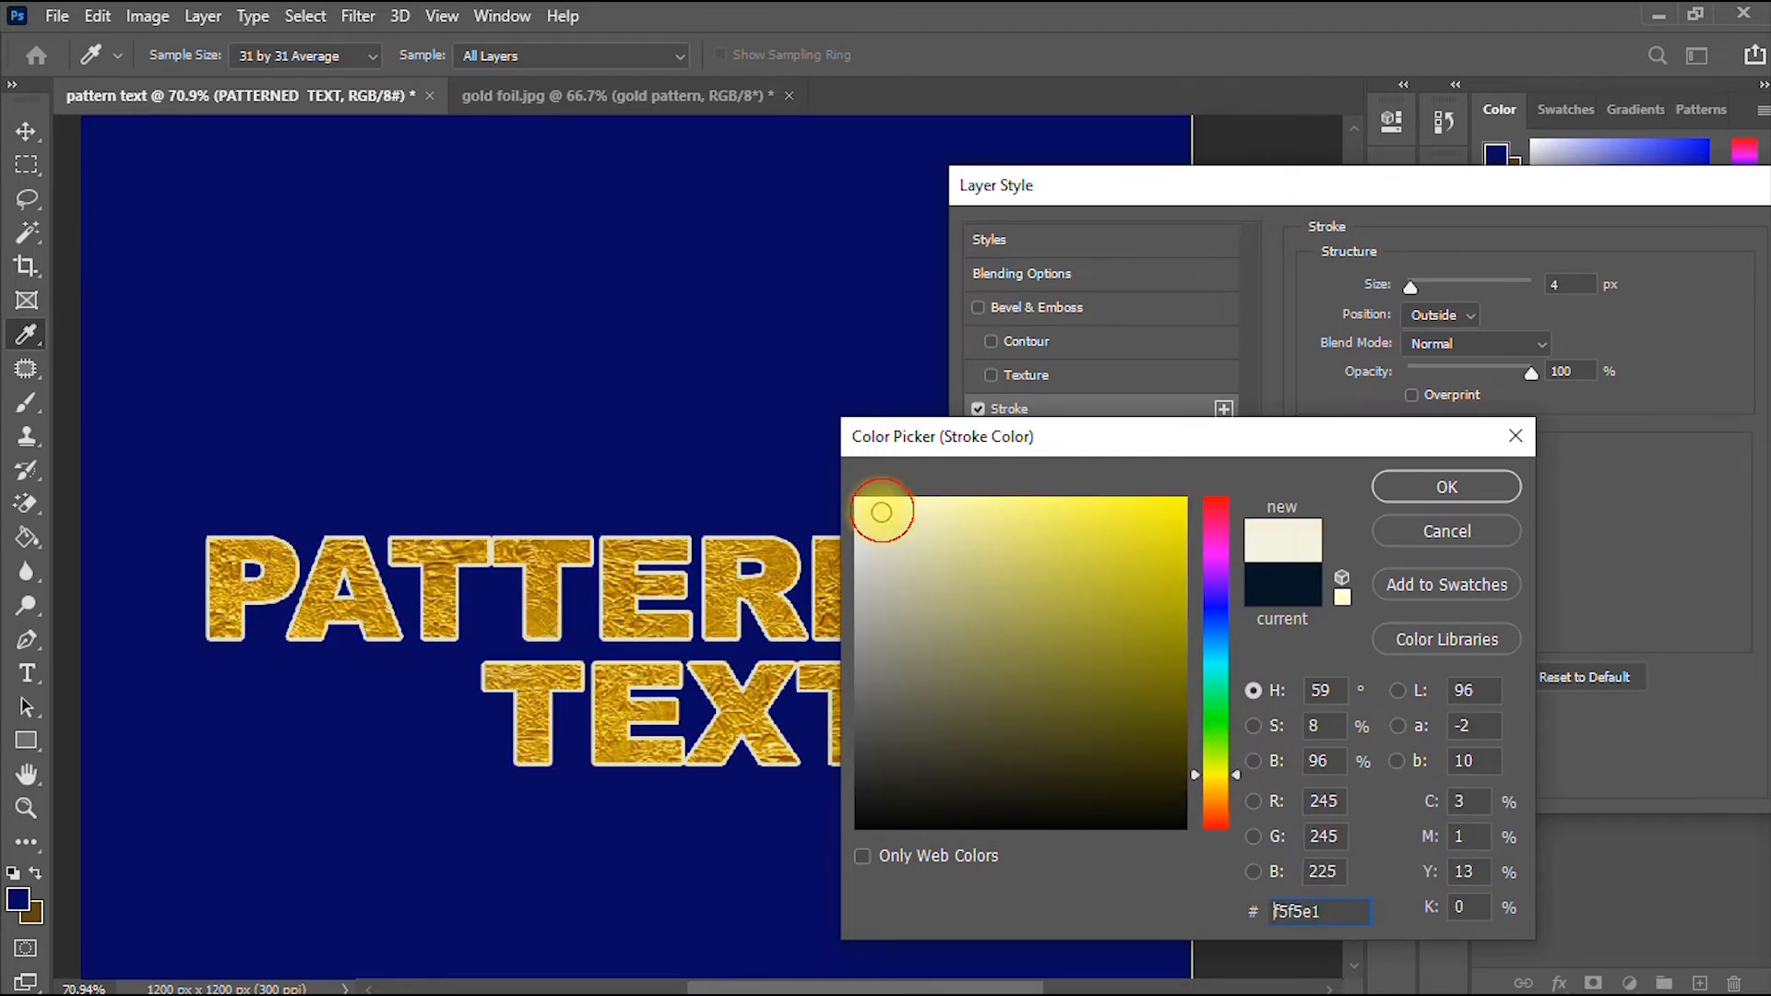
click(1470, 483)
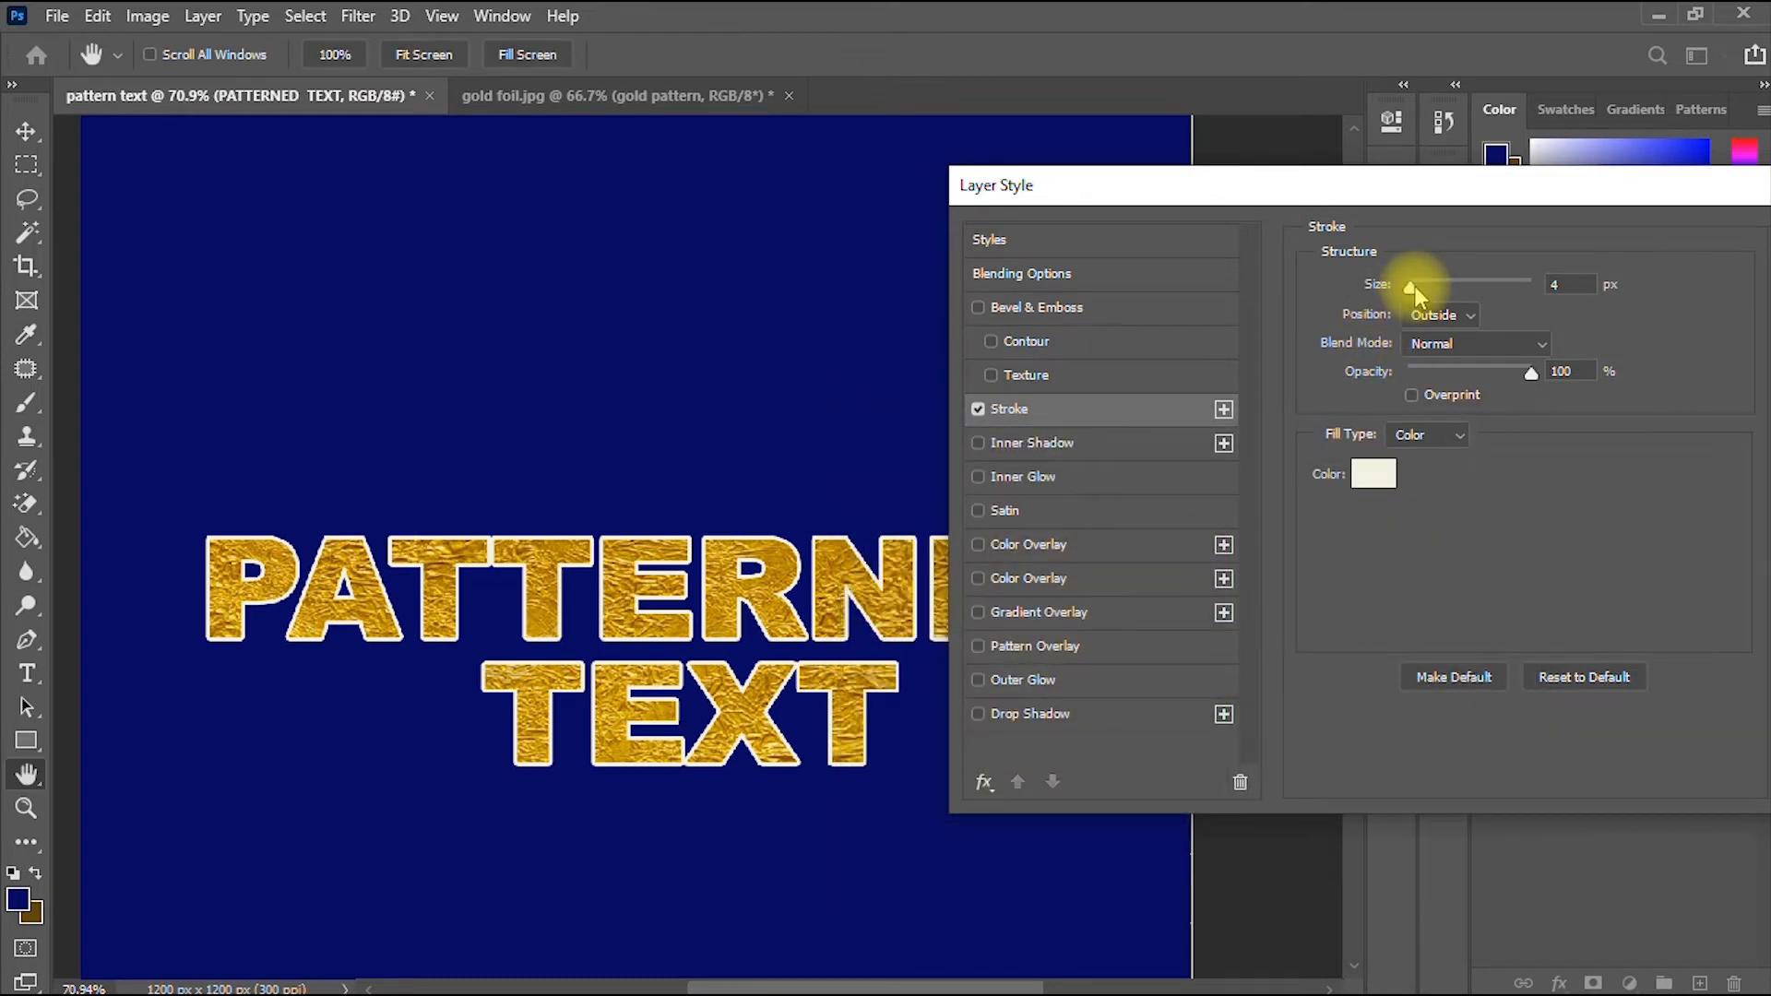
- Increase the text stroke size to 6 px, keeping the lettering in view beside the Layer Style dialog
drag(1419, 186, 1234, 168)
drag(1154, 278, 1160, 269)
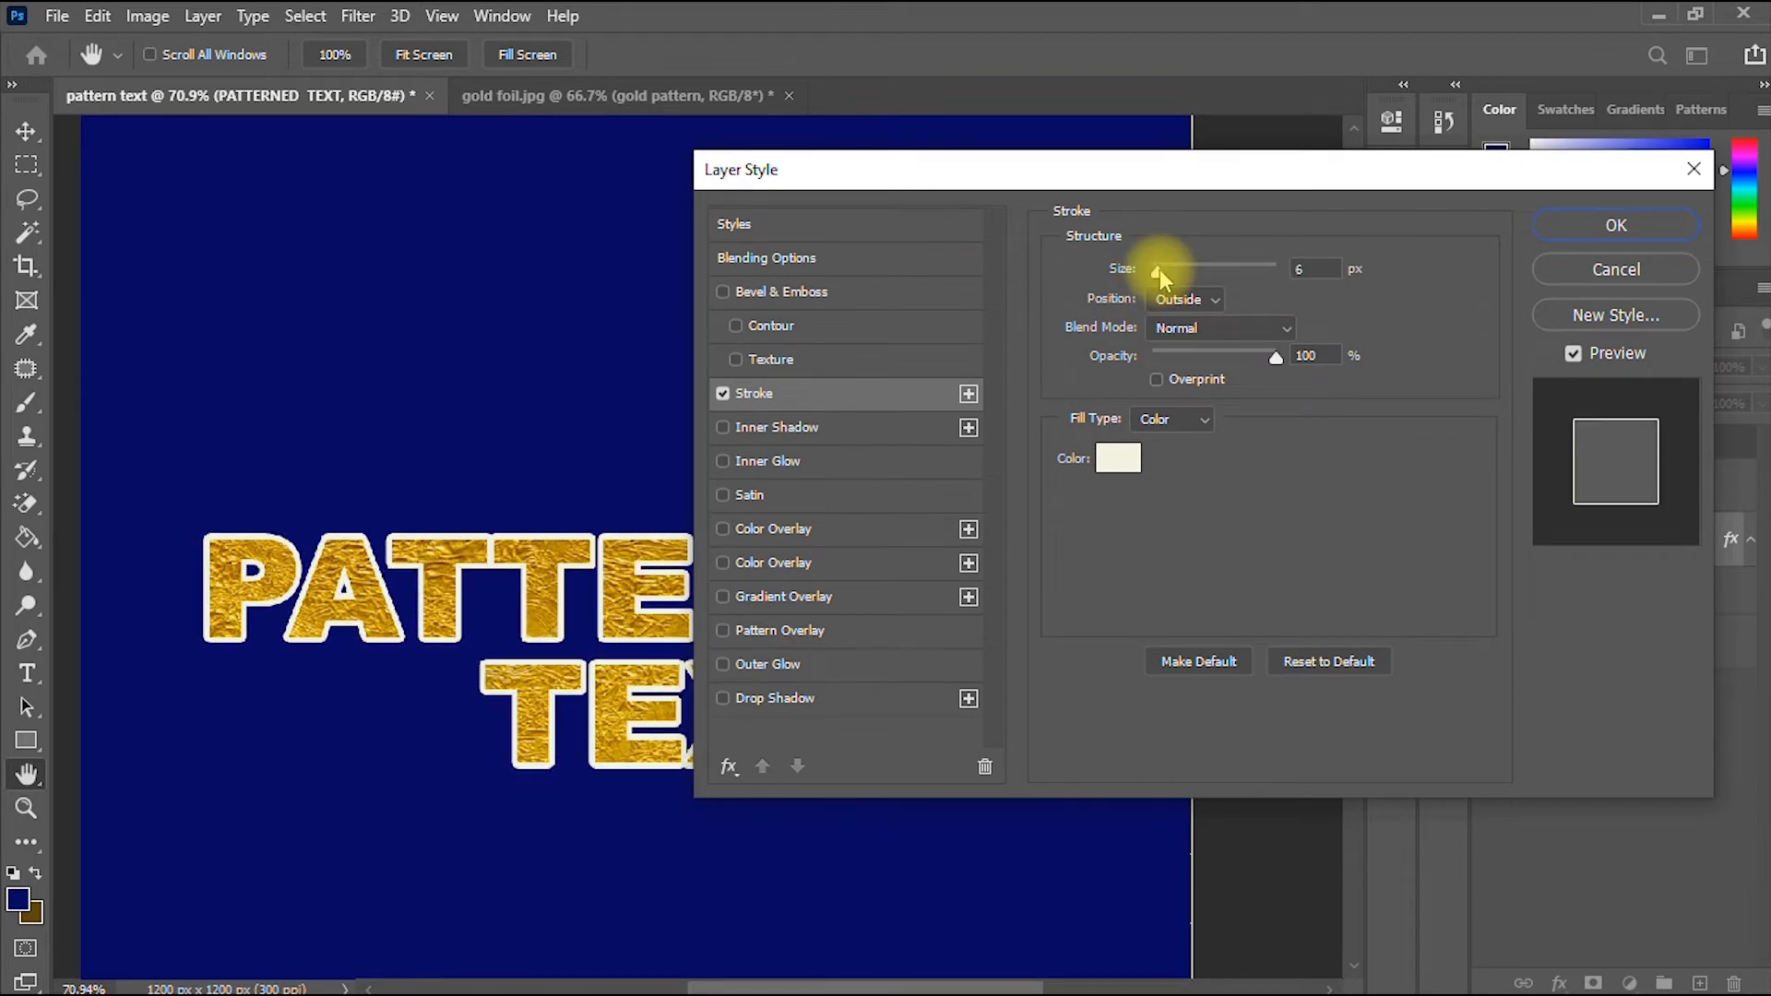
drag(1188, 188, 1482, 178)
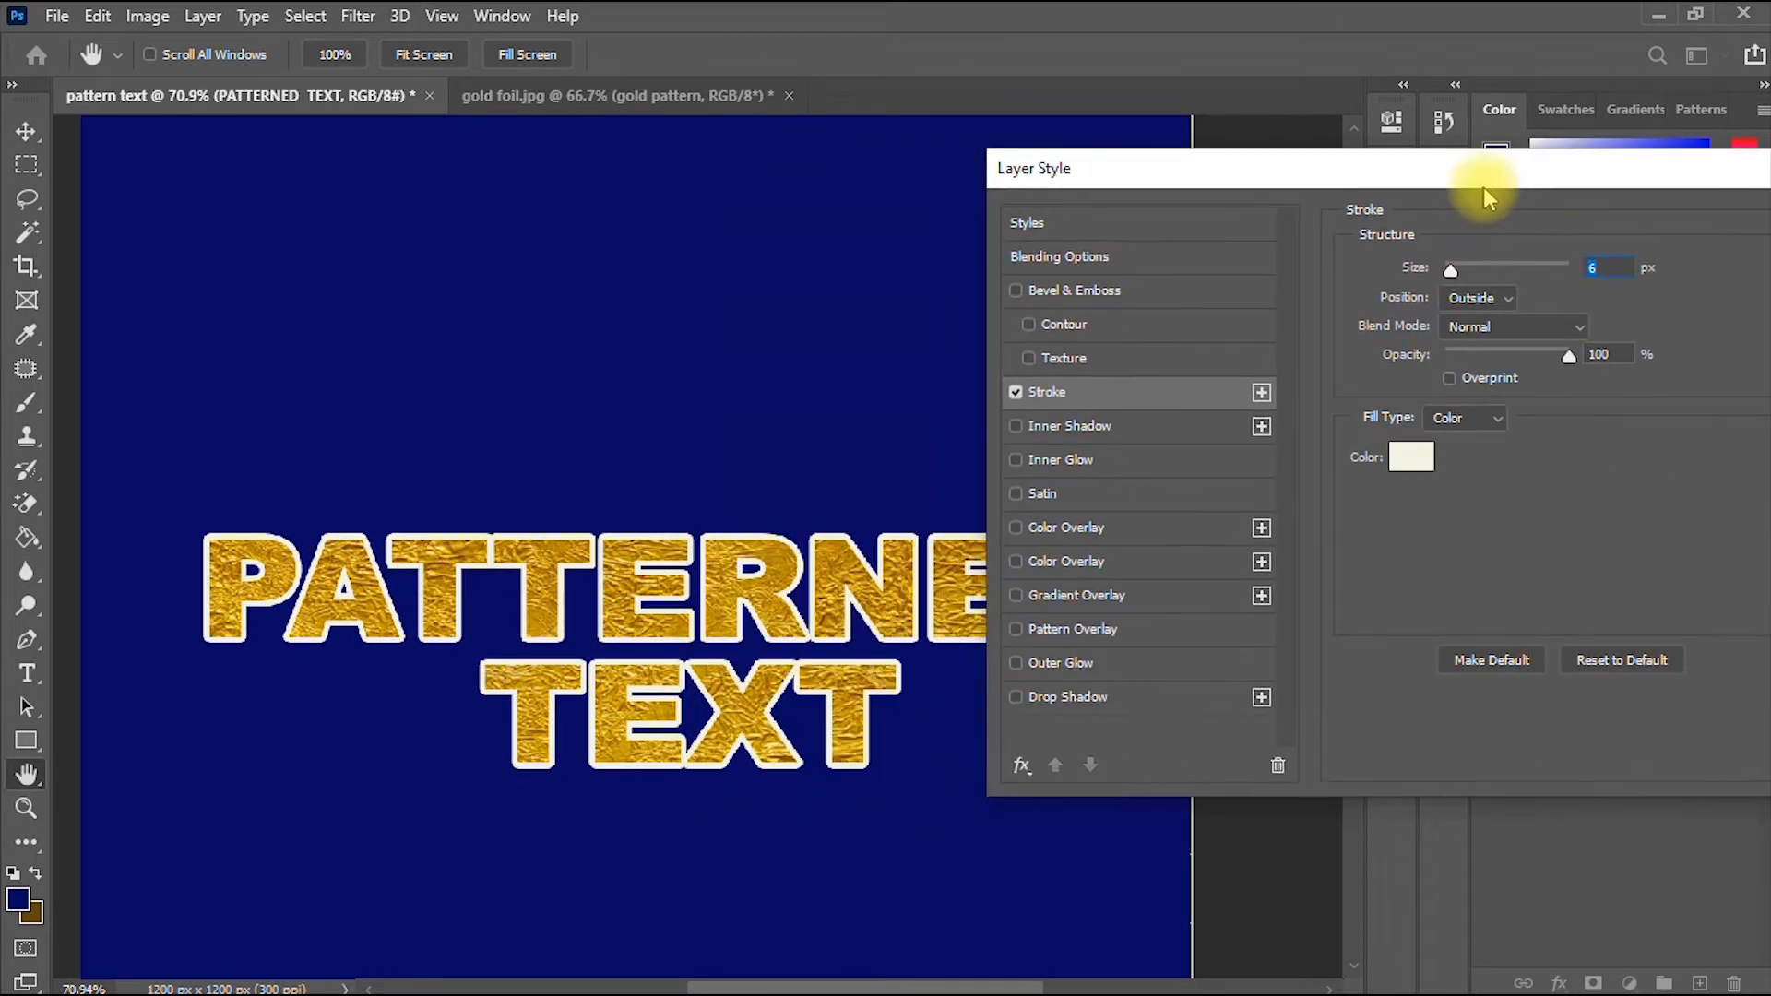
- Try the Inside position for the text stroke, and set the position to Center
click(1484, 298)
click(1513, 298)
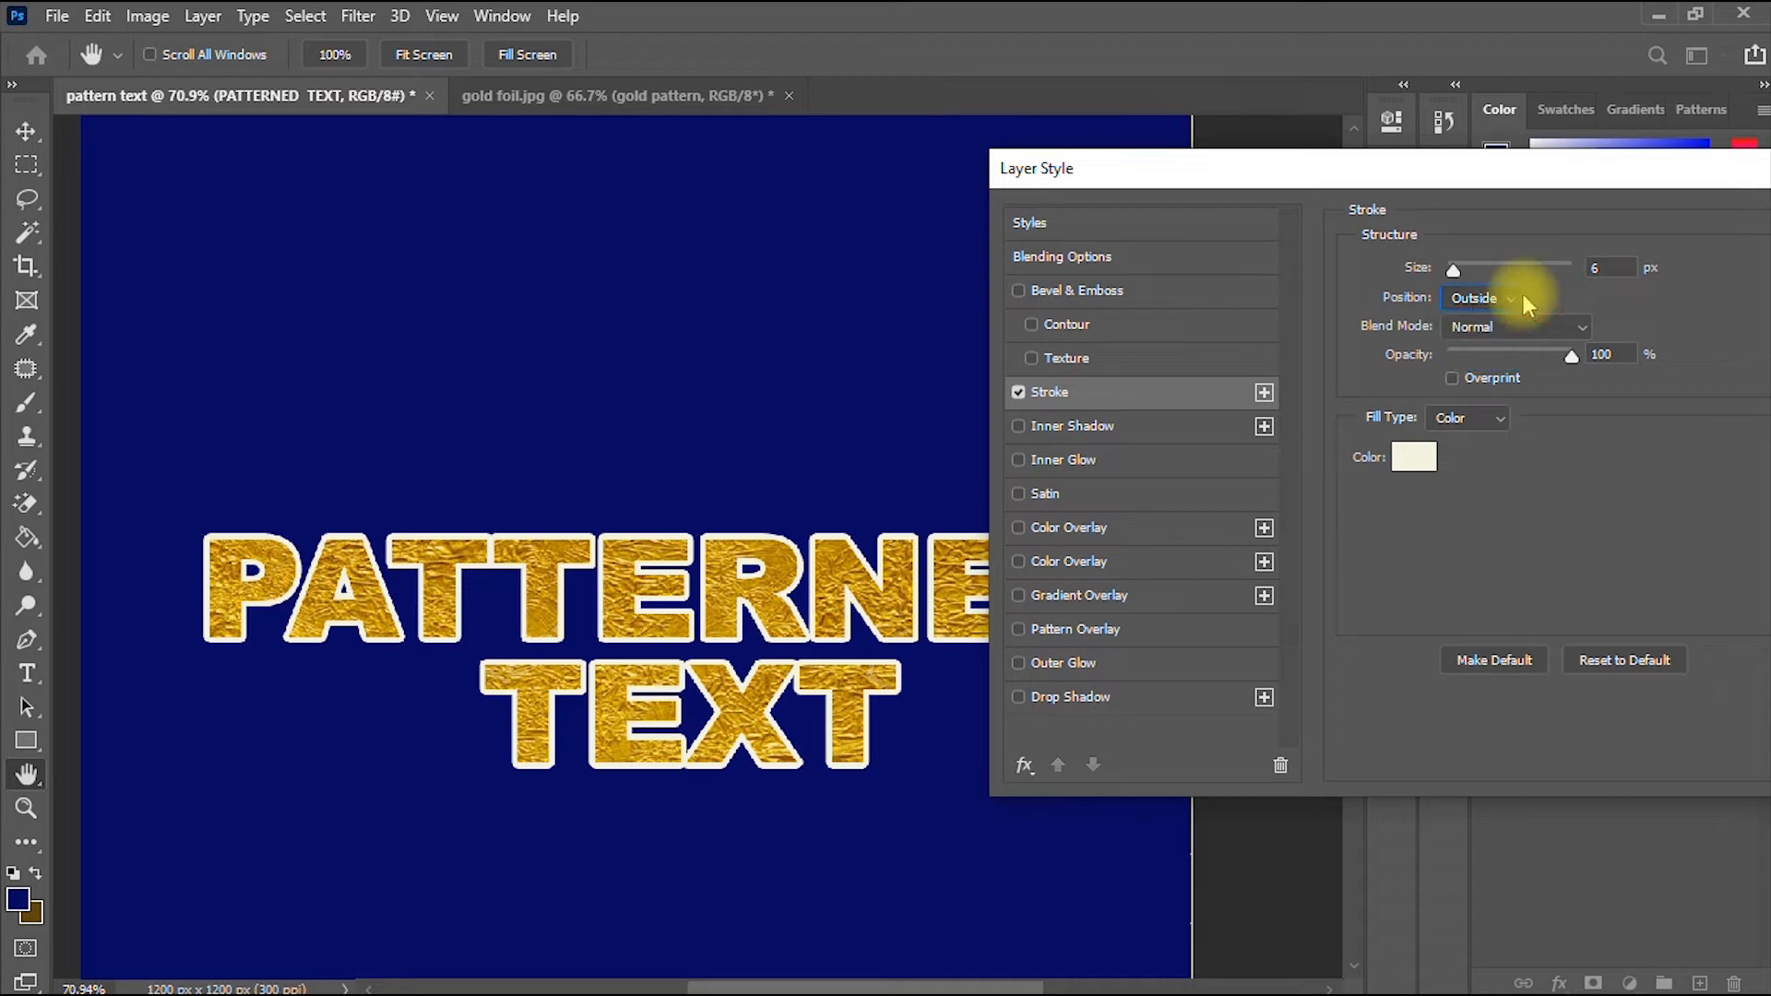
click(1480, 298)
click(1463, 339)
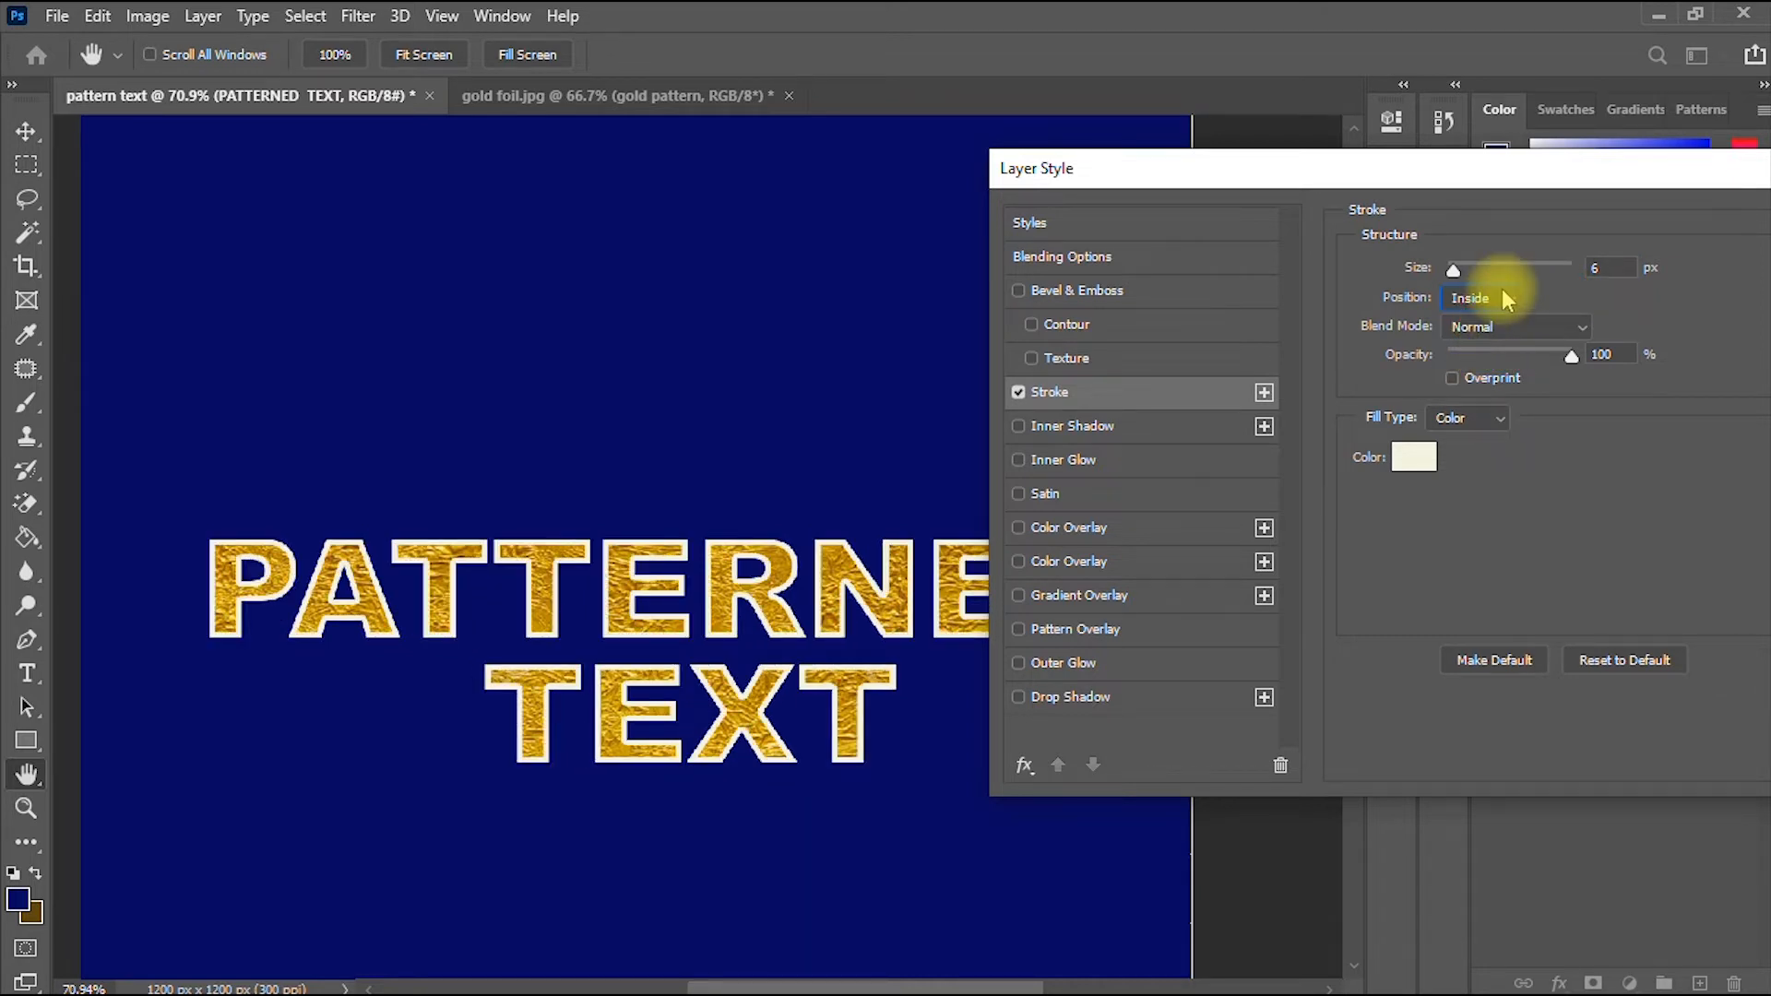
click(1485, 298)
click(1504, 359)
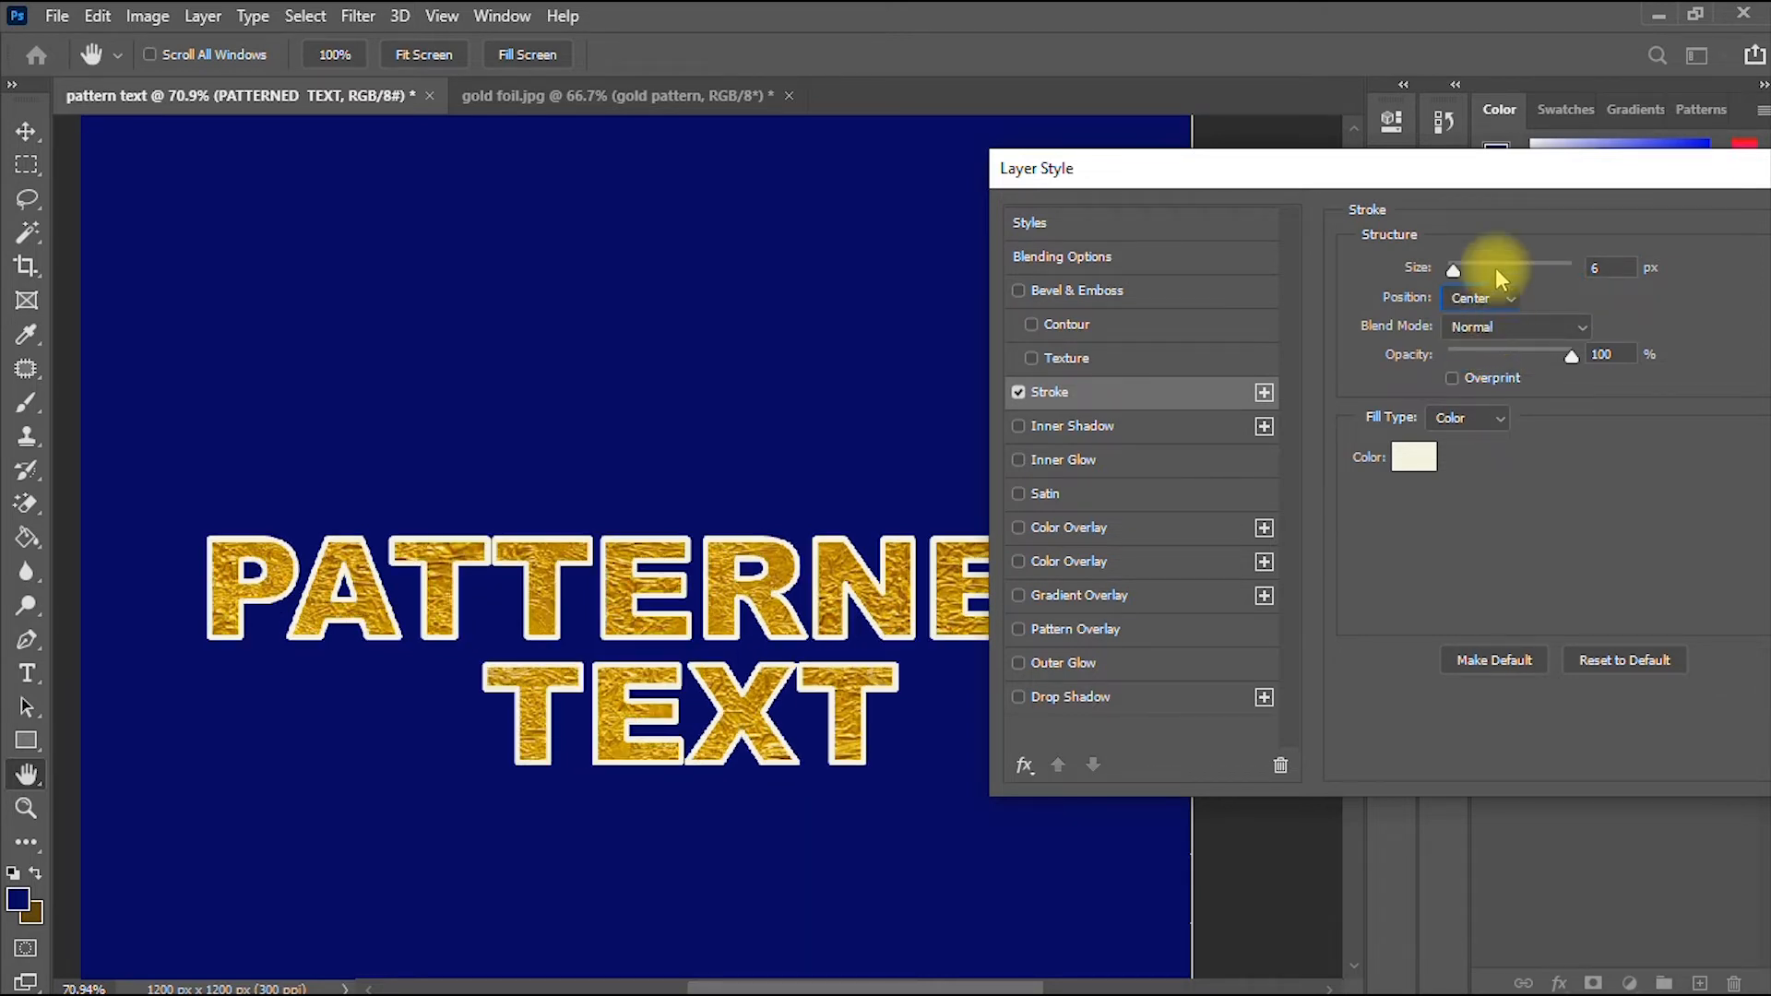
drag(1457, 274, 1458, 274)
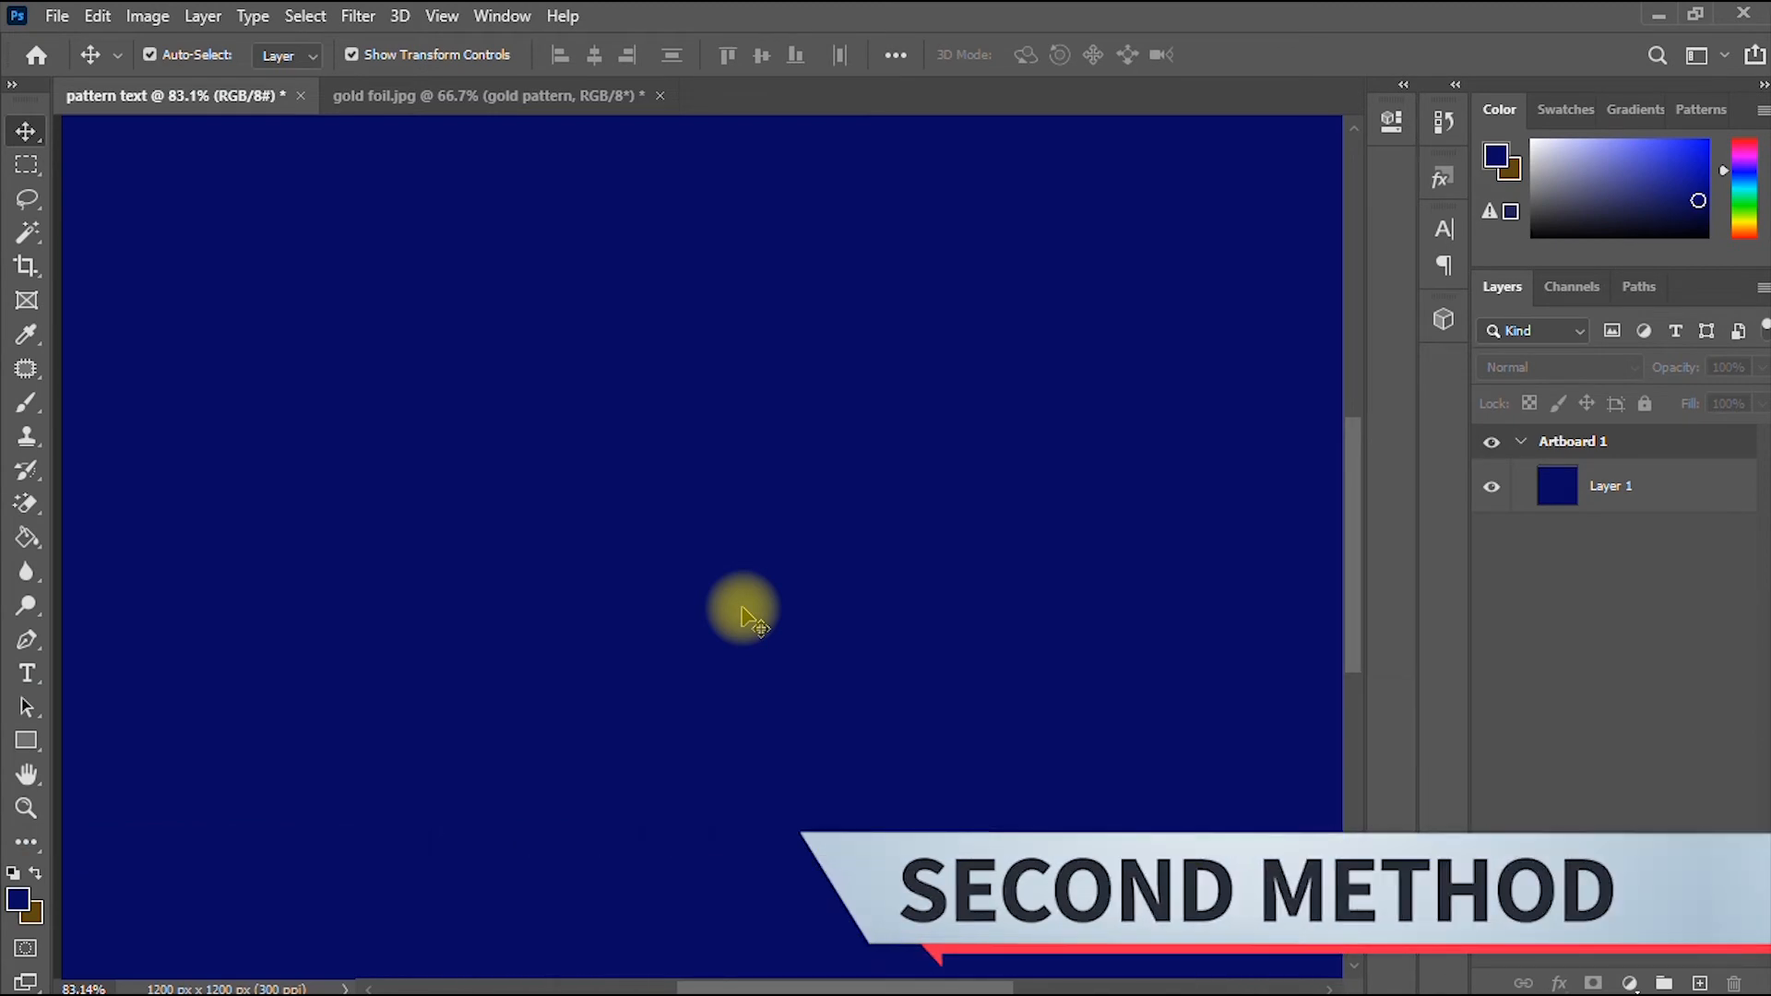
- Add centered point text reading "PATTERNED TEXT" on two lines on the artboard
click(26, 673)
click(371, 532)
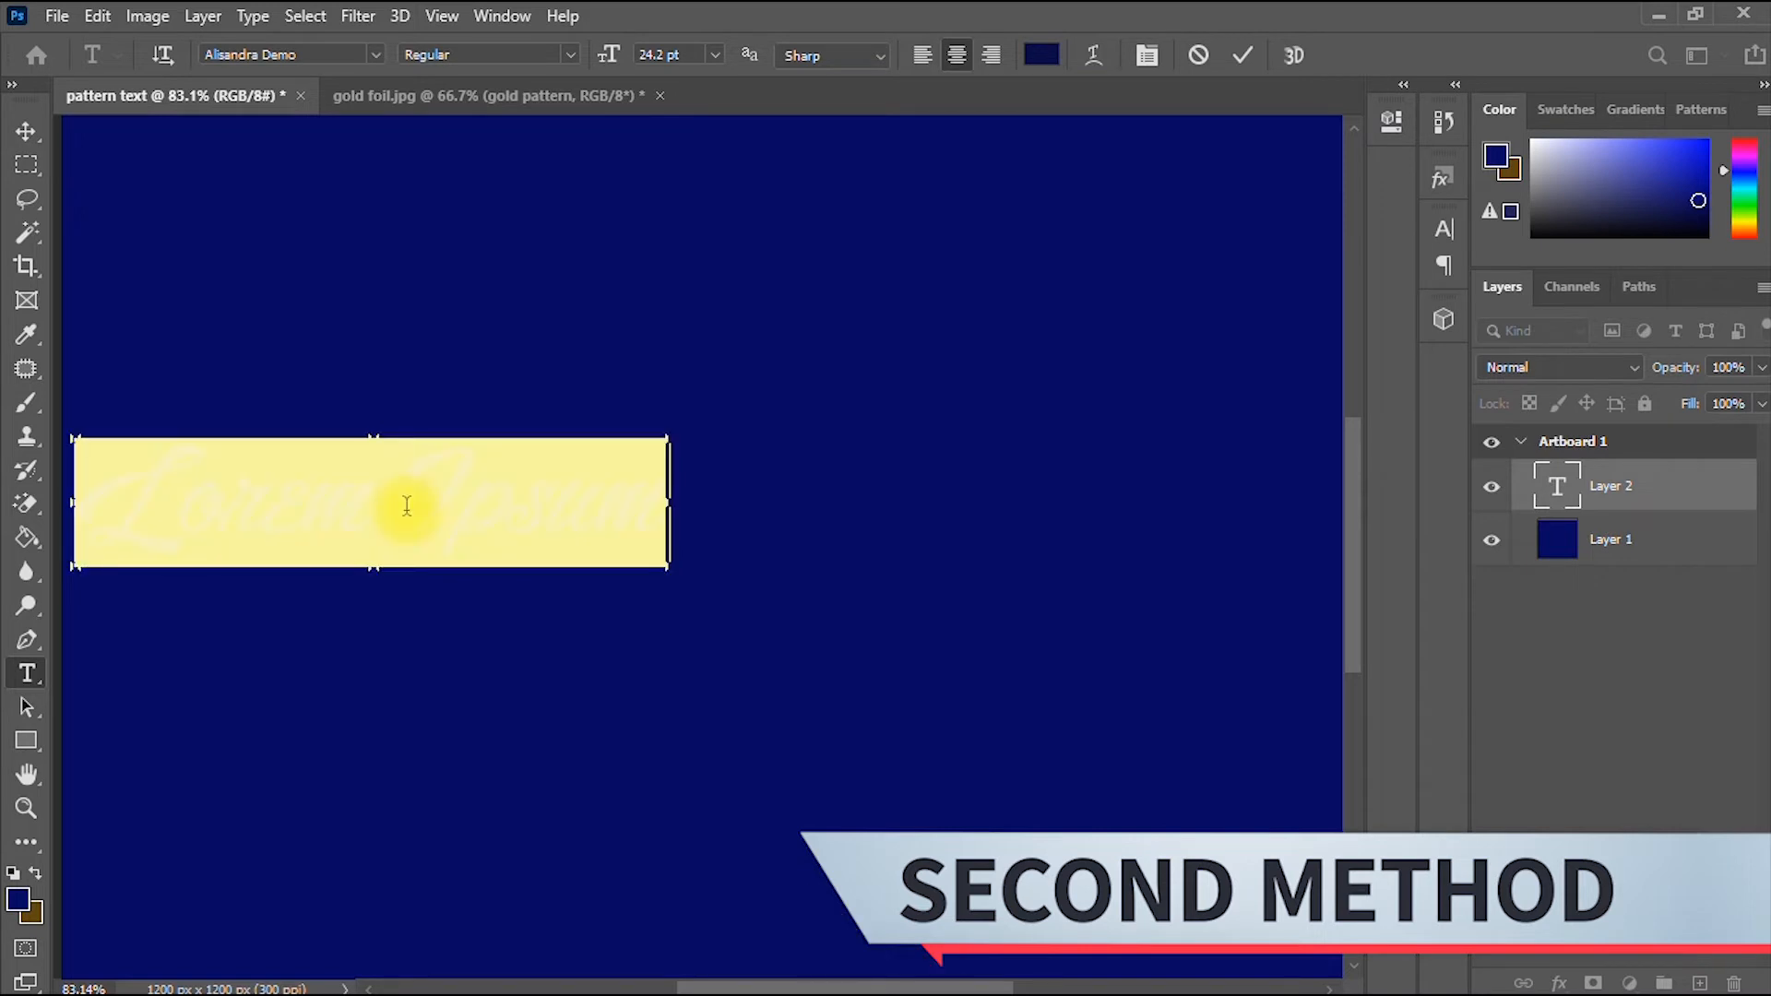
text(PATTERNE)
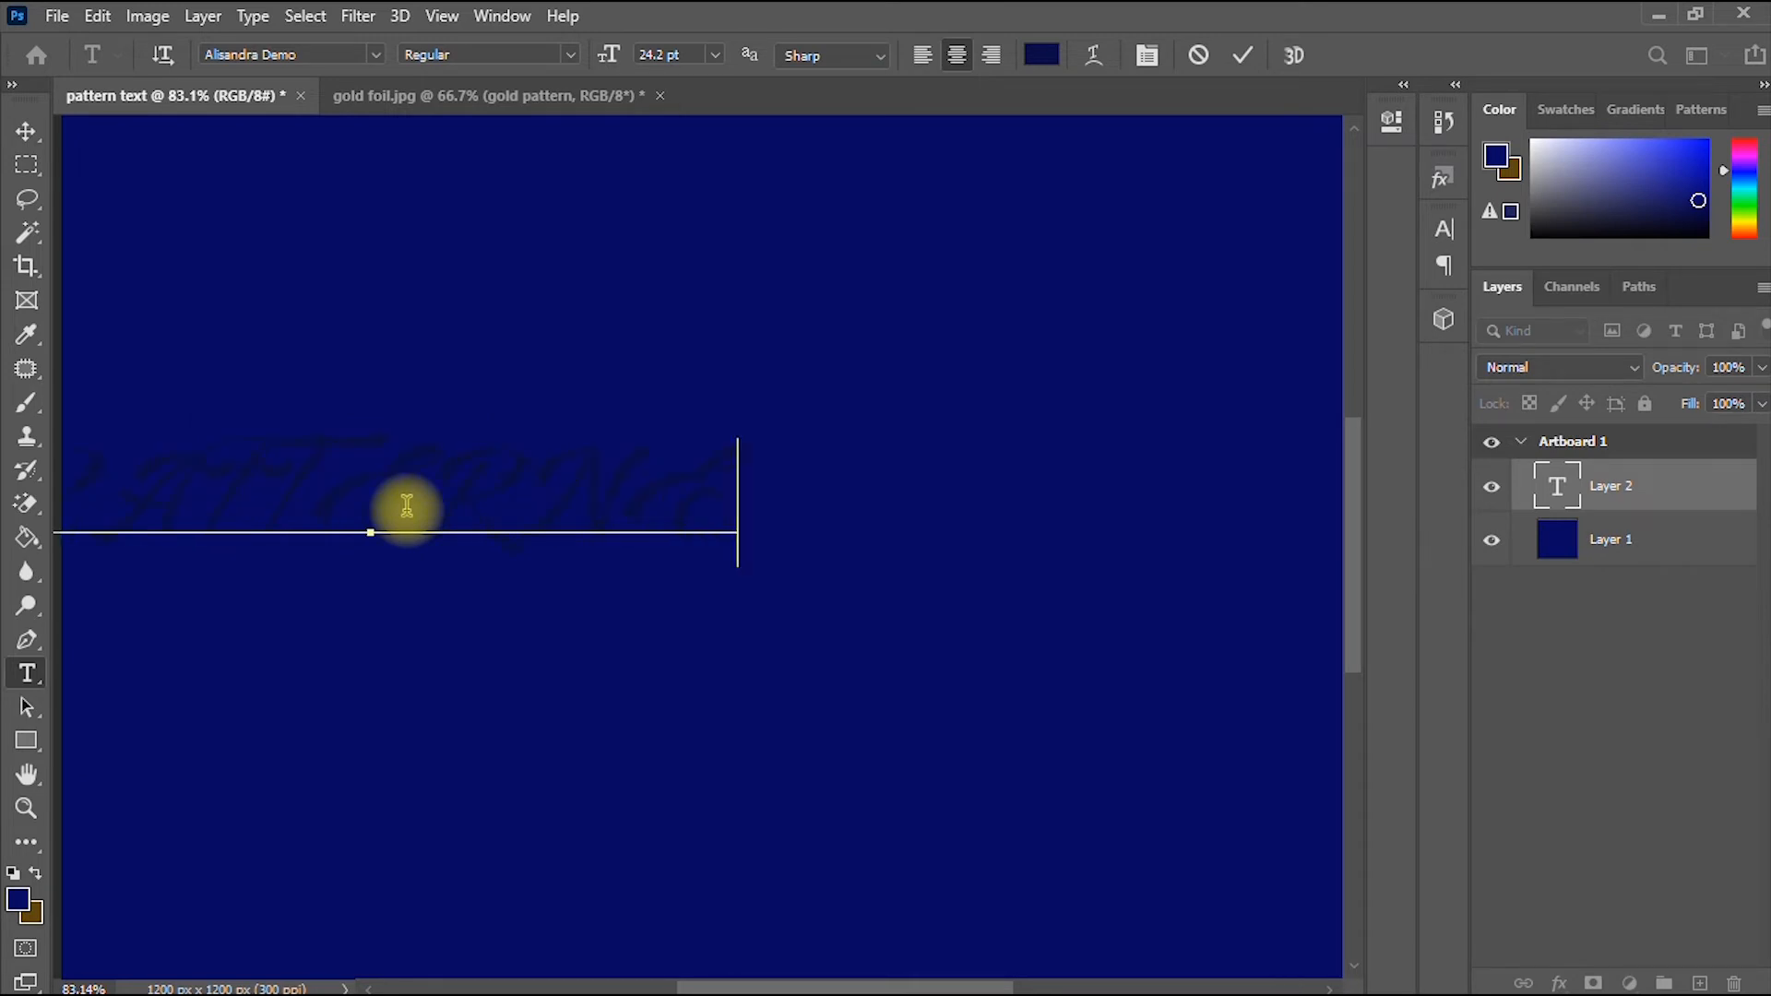
text(D )
text(XT)
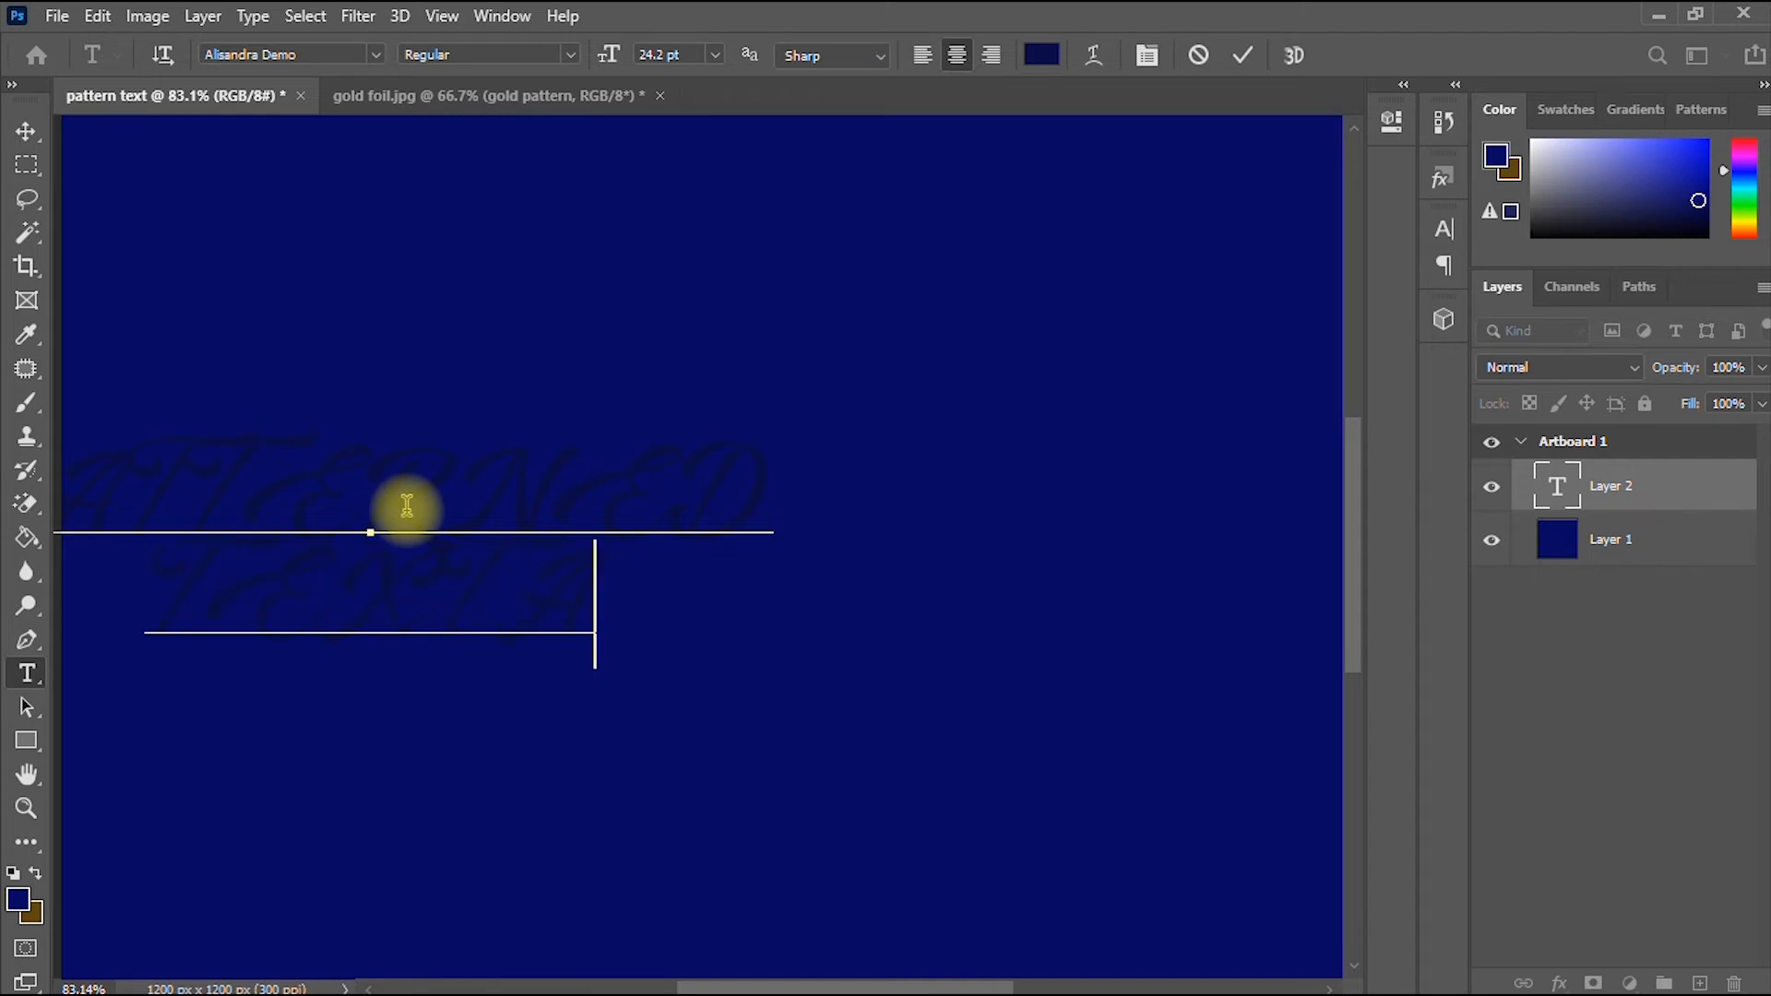
- Recolor all of the lettering to a near-white tint and move it to the middle of the artboard
key(ctrl+a)
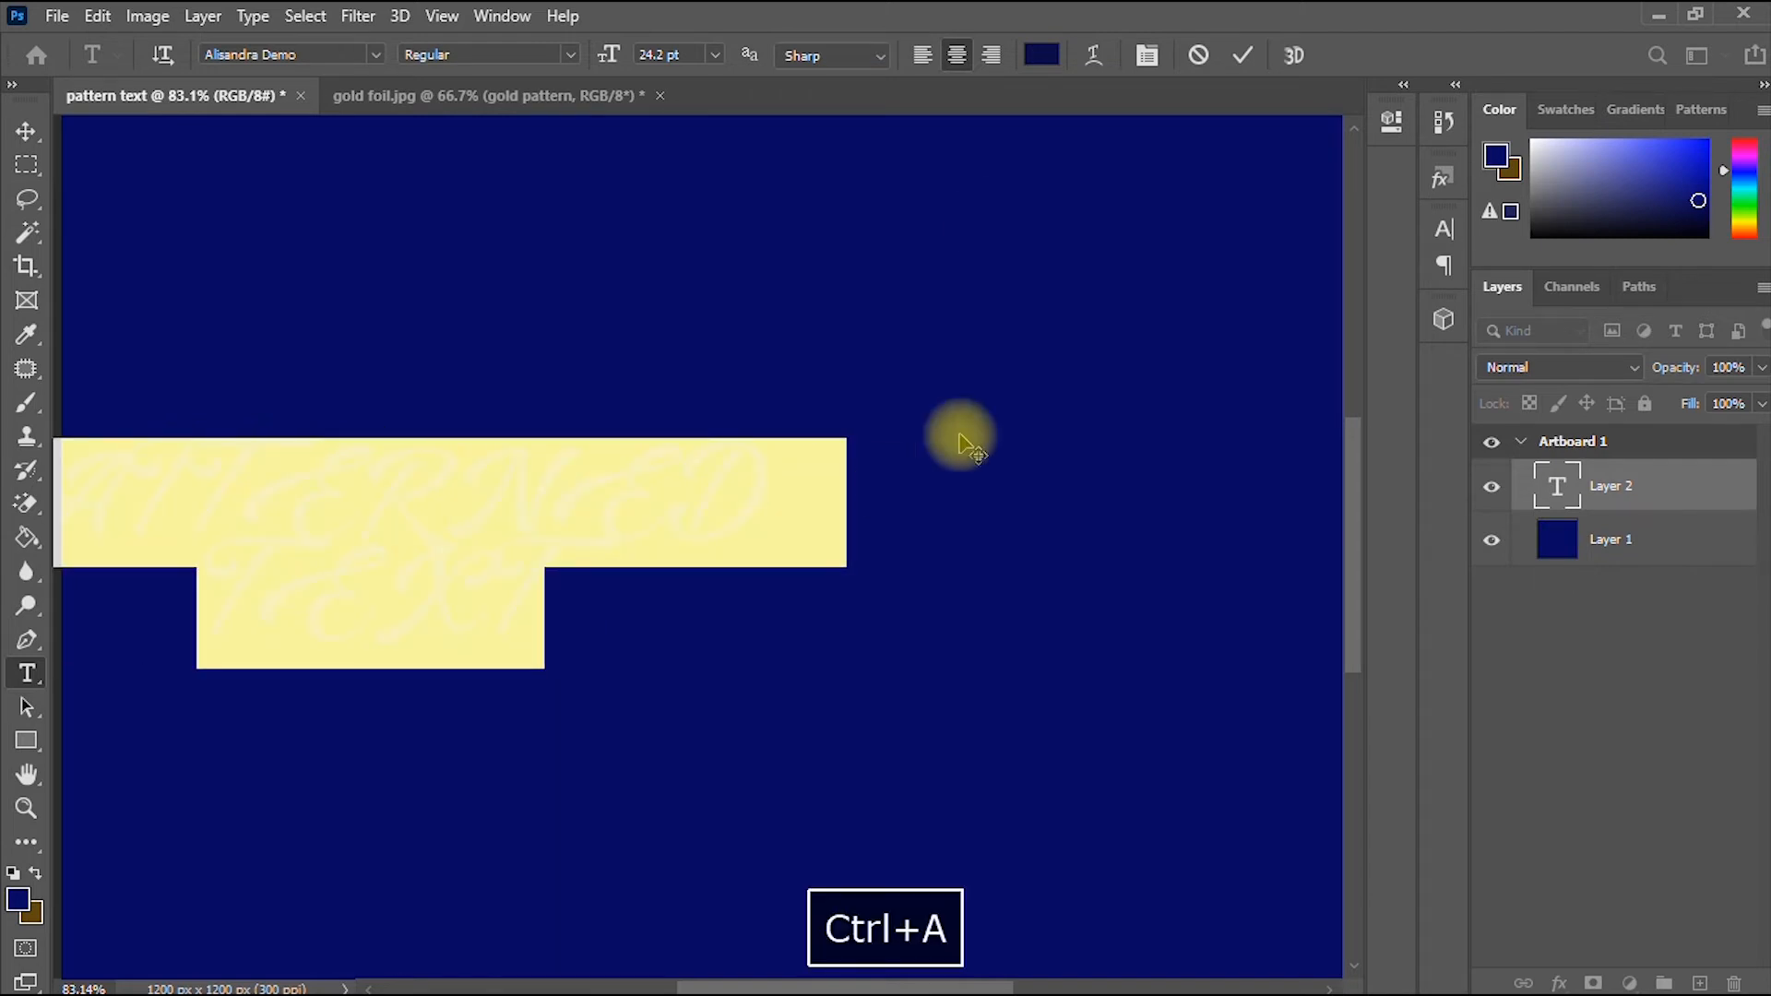
click(1051, 51)
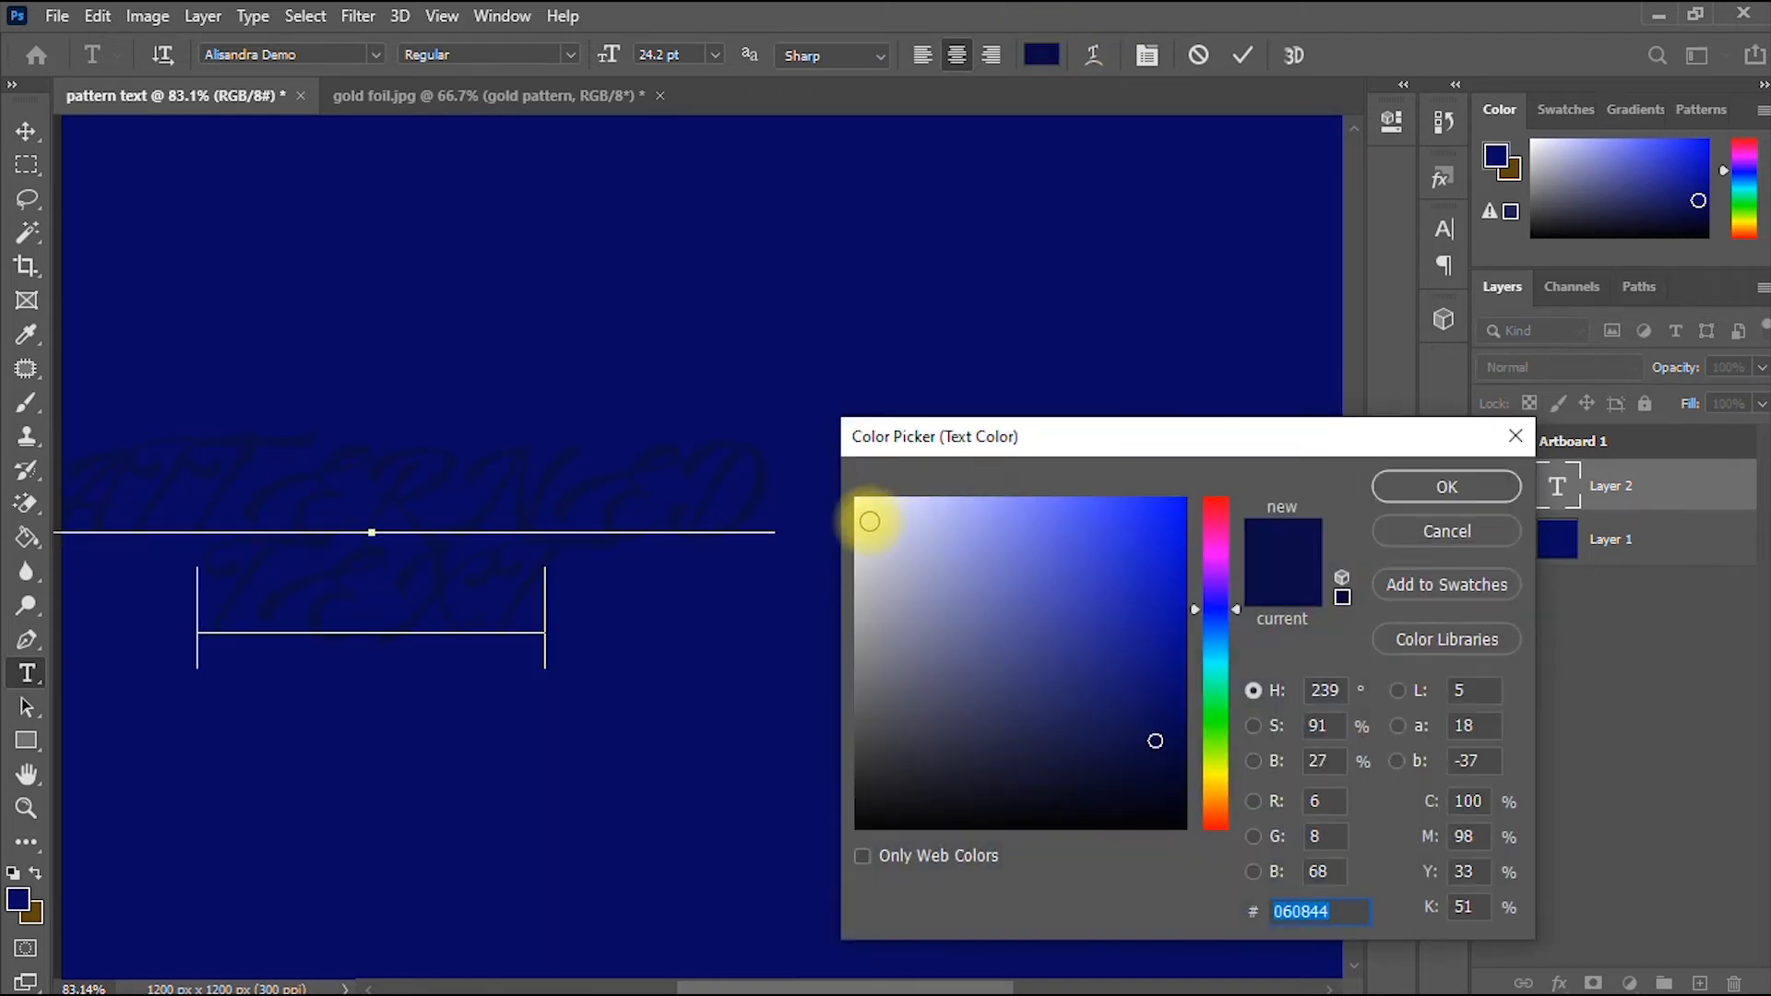
drag(874, 517, 867, 502)
click(1446, 486)
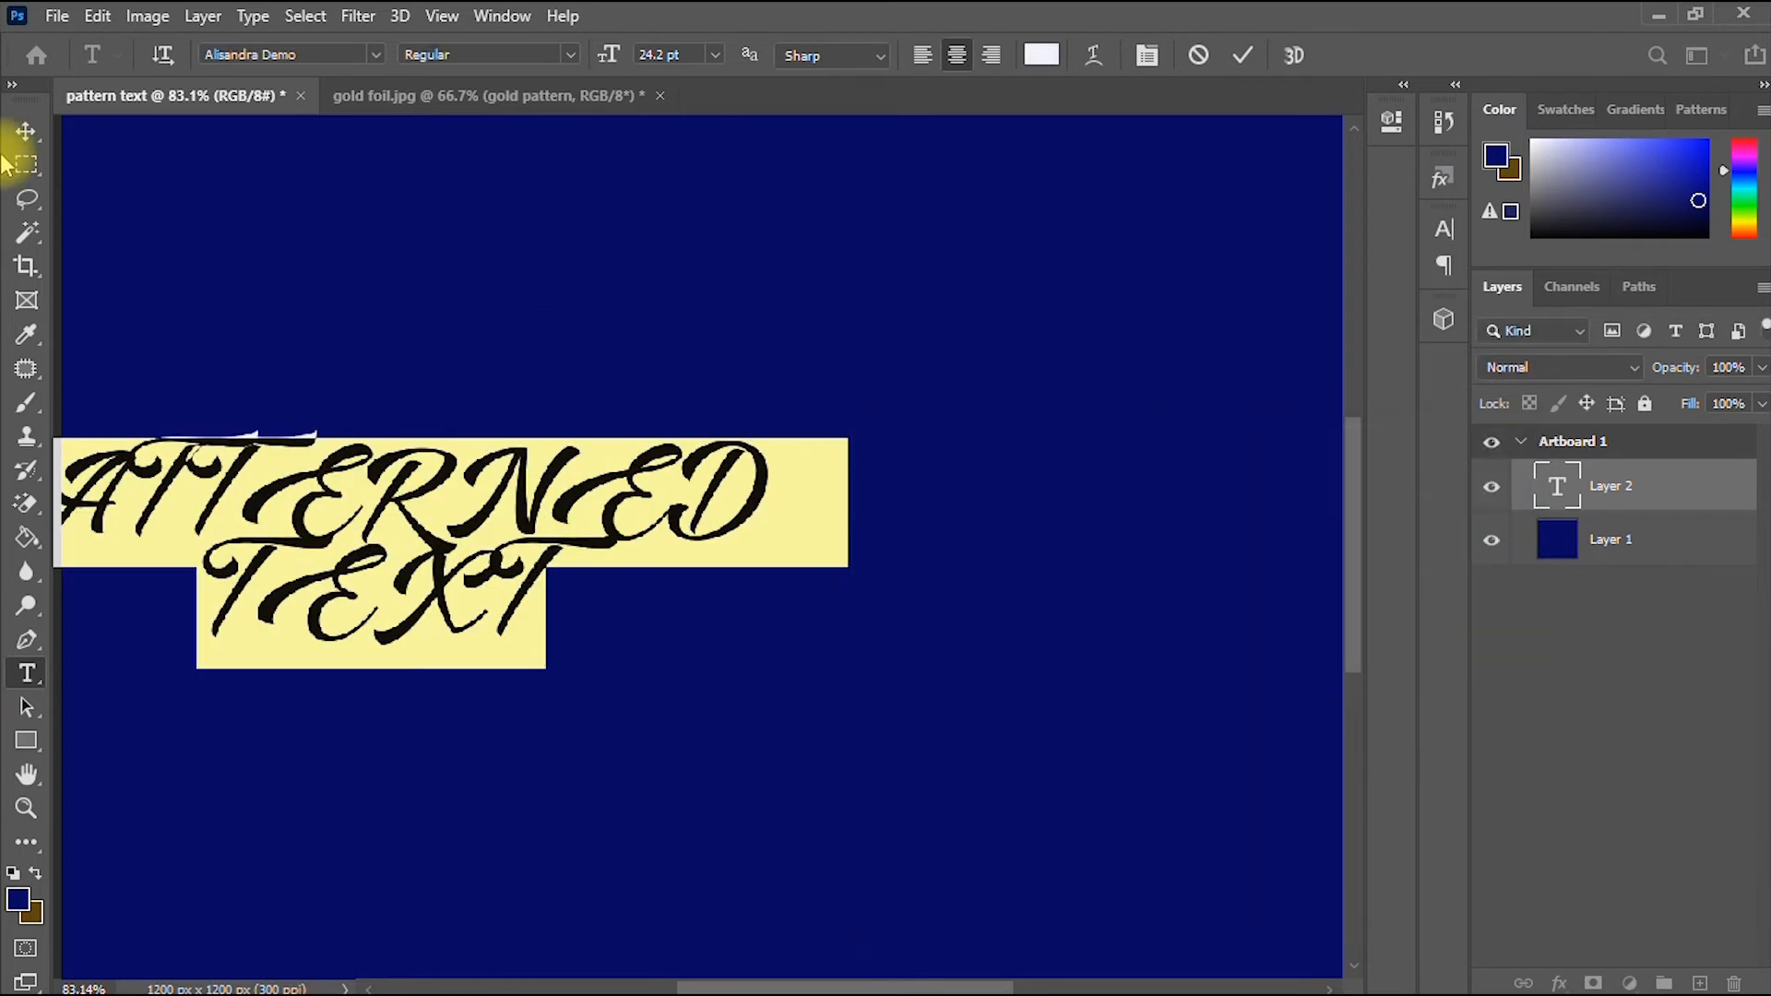
click(25, 131)
drag(514, 471, 863, 535)
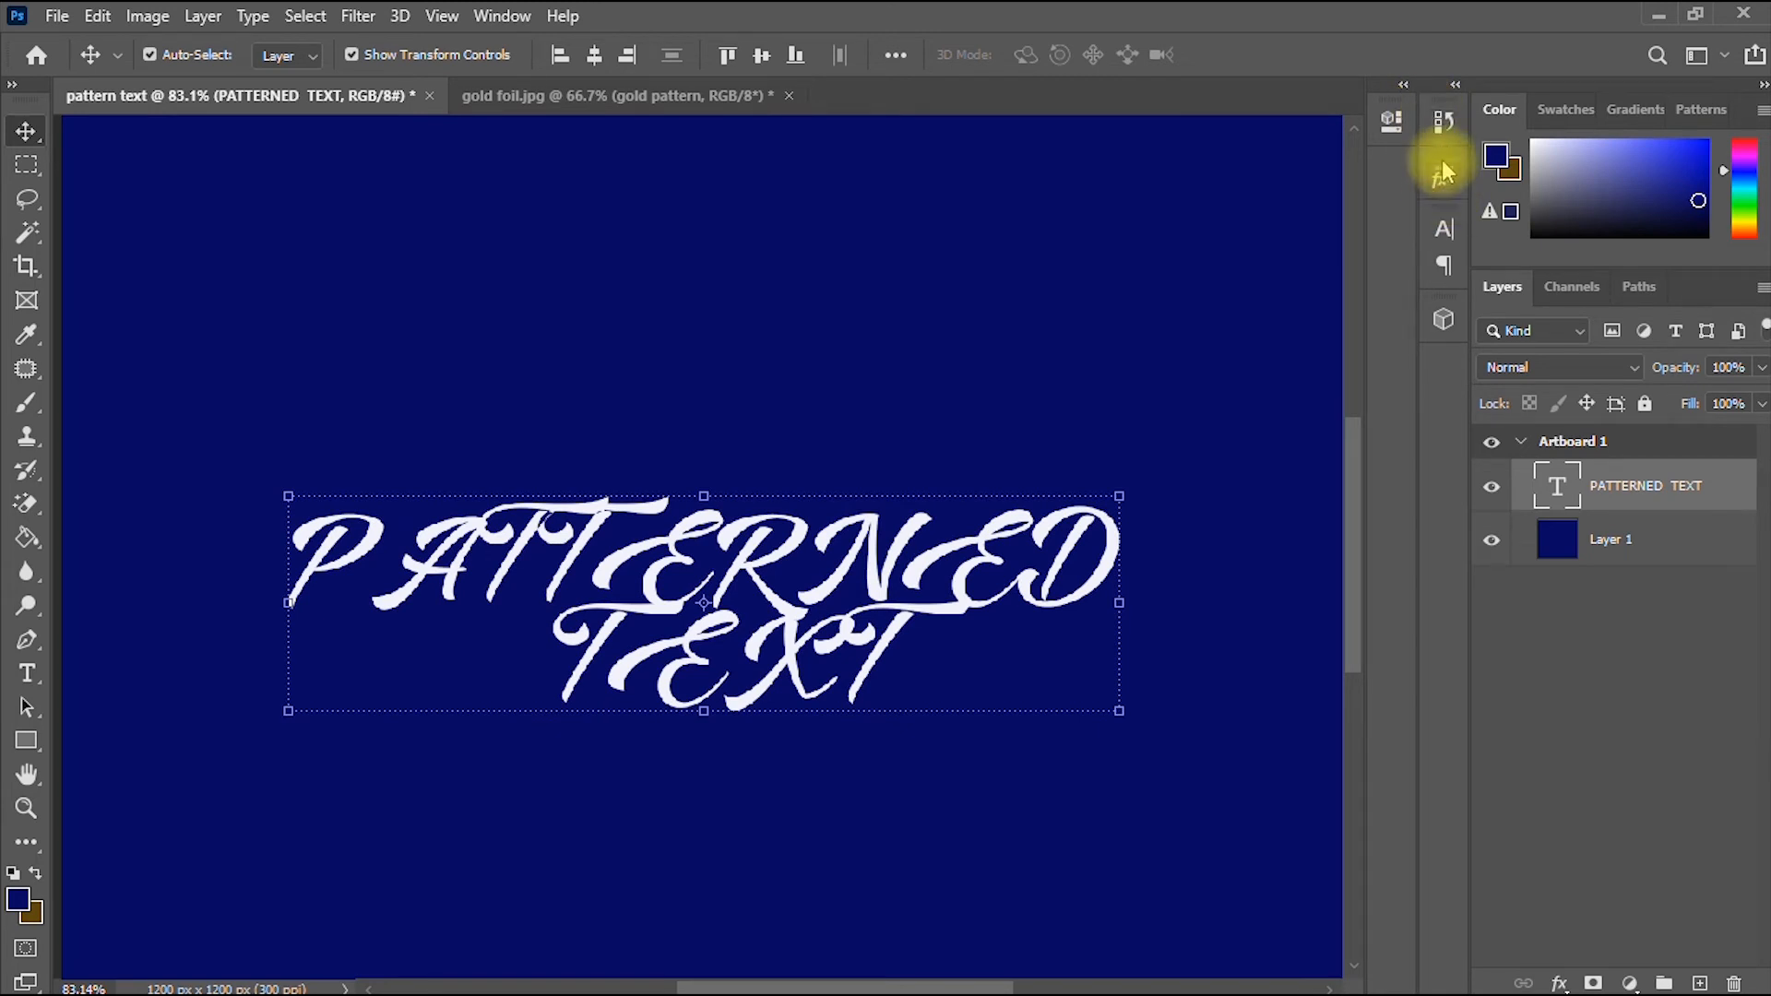
- Set the font of the PATTERNED TEXT layer to Arial in the Black style
click(1444, 231)
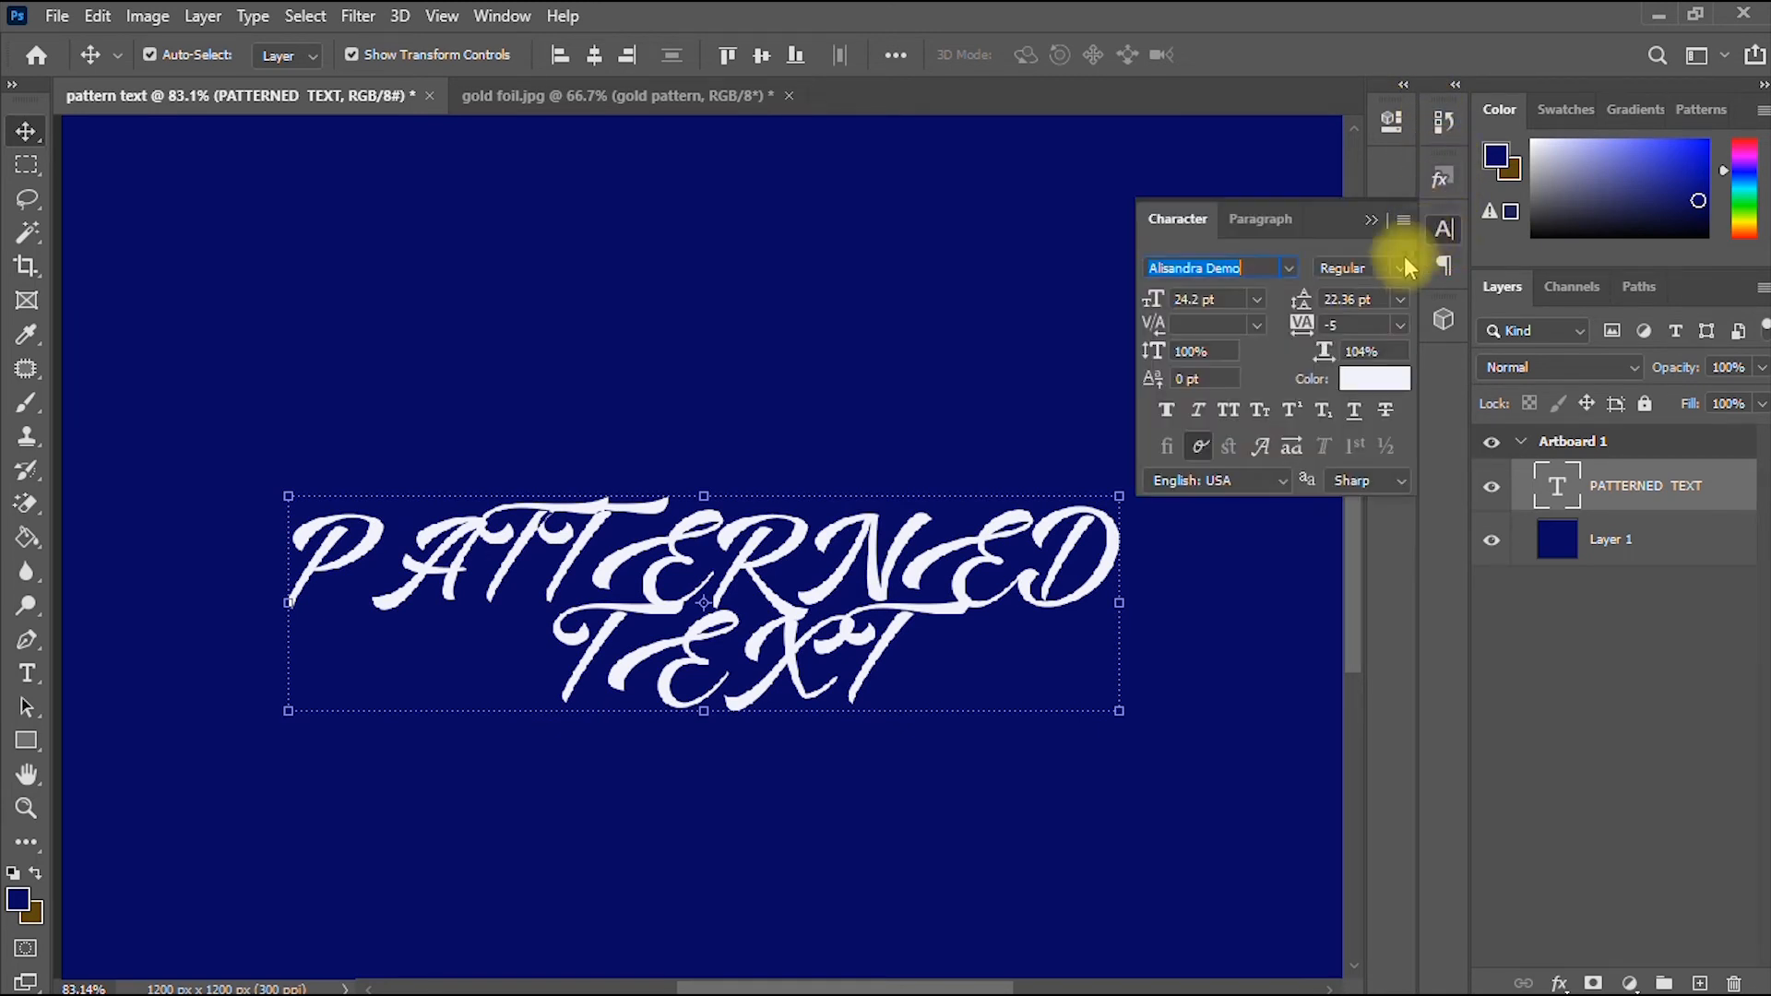
click(1290, 270)
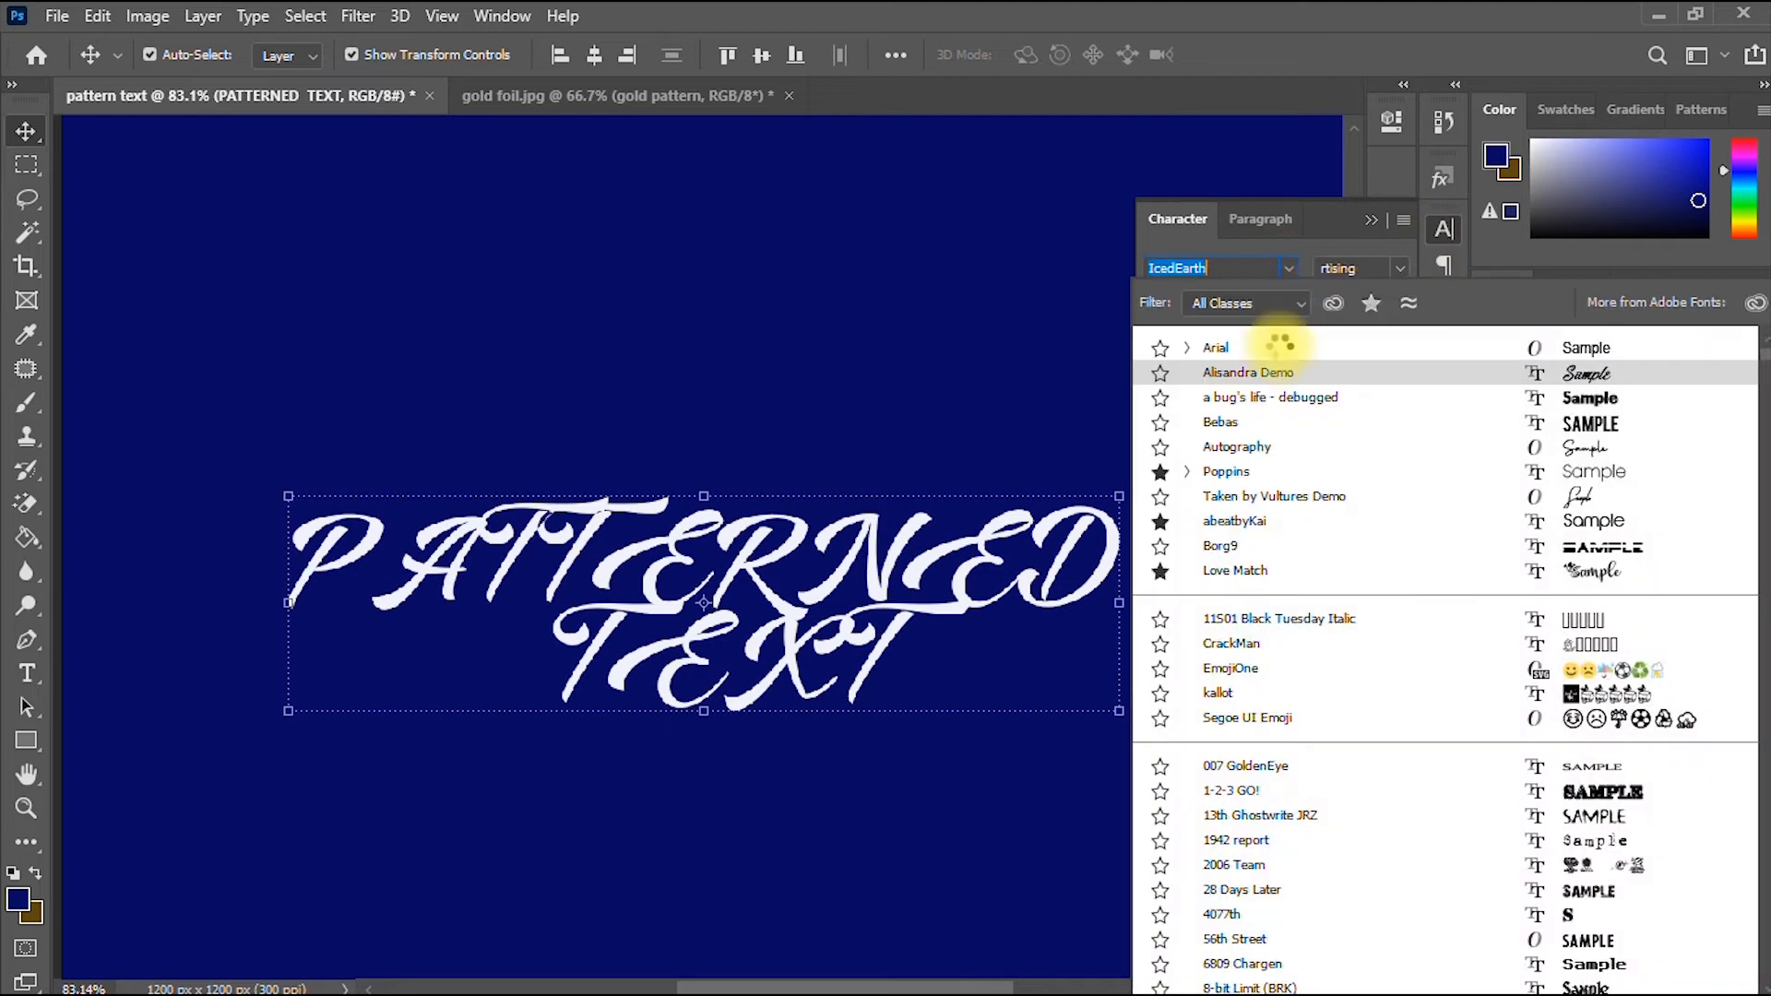
click(1282, 347)
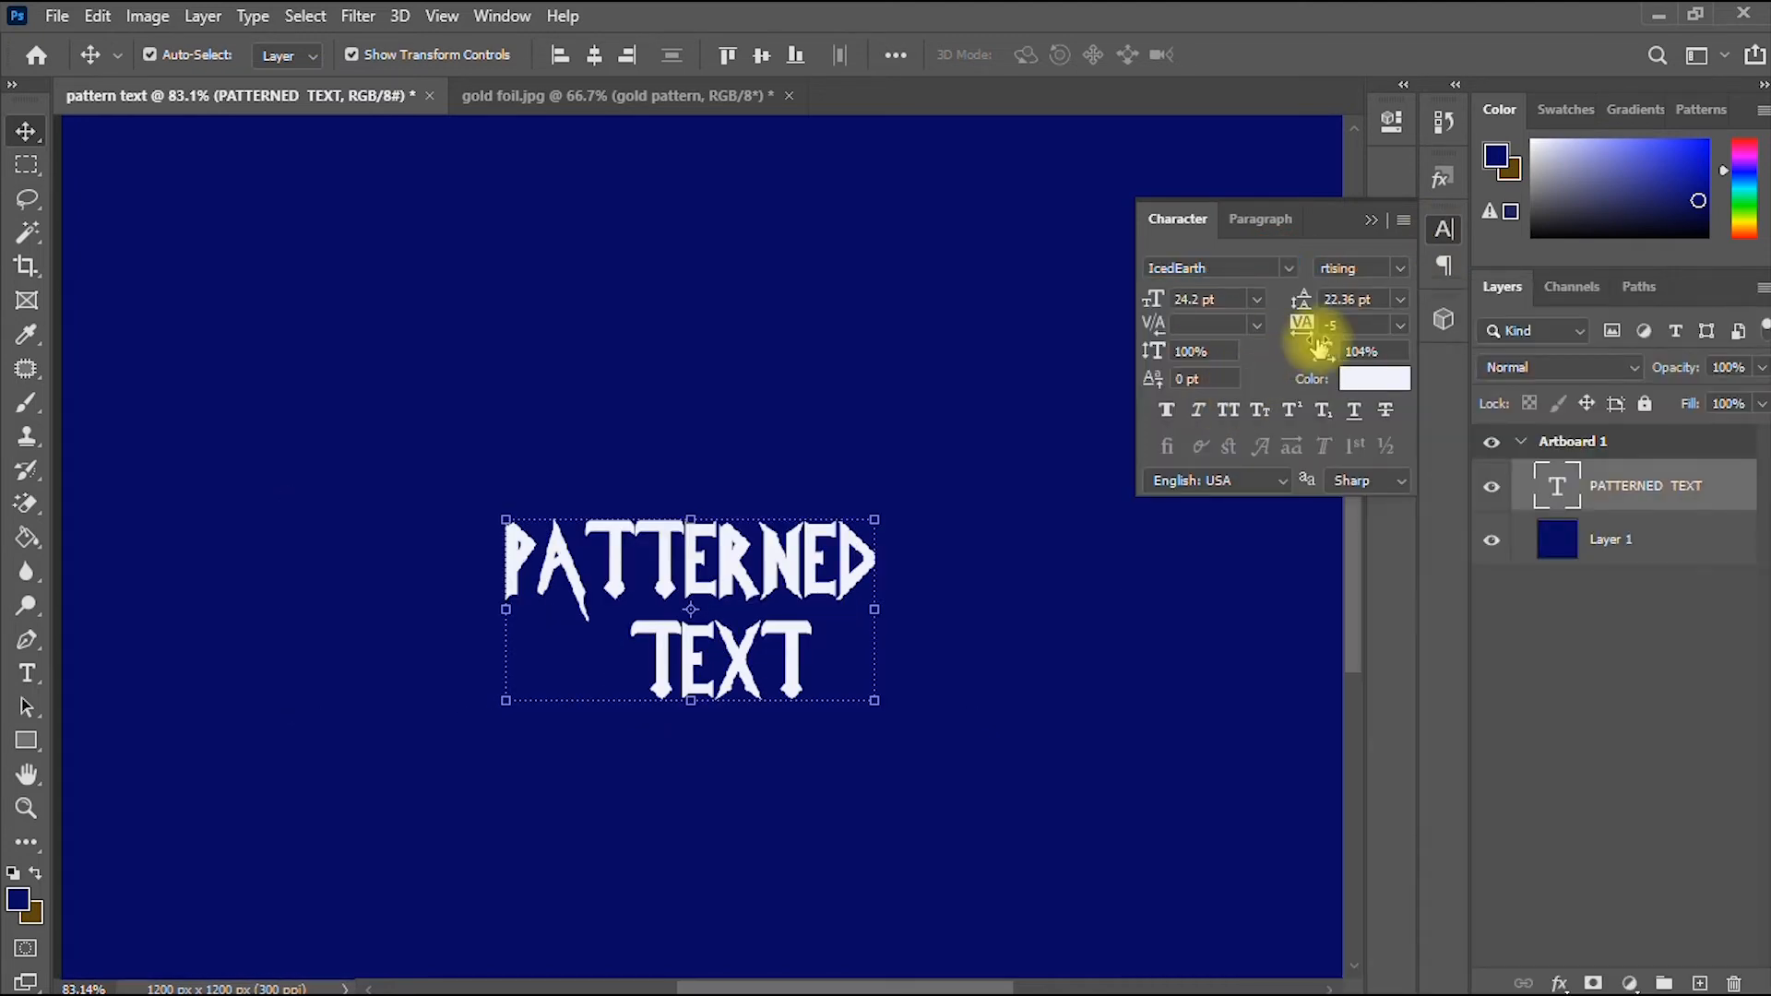
click(1290, 267)
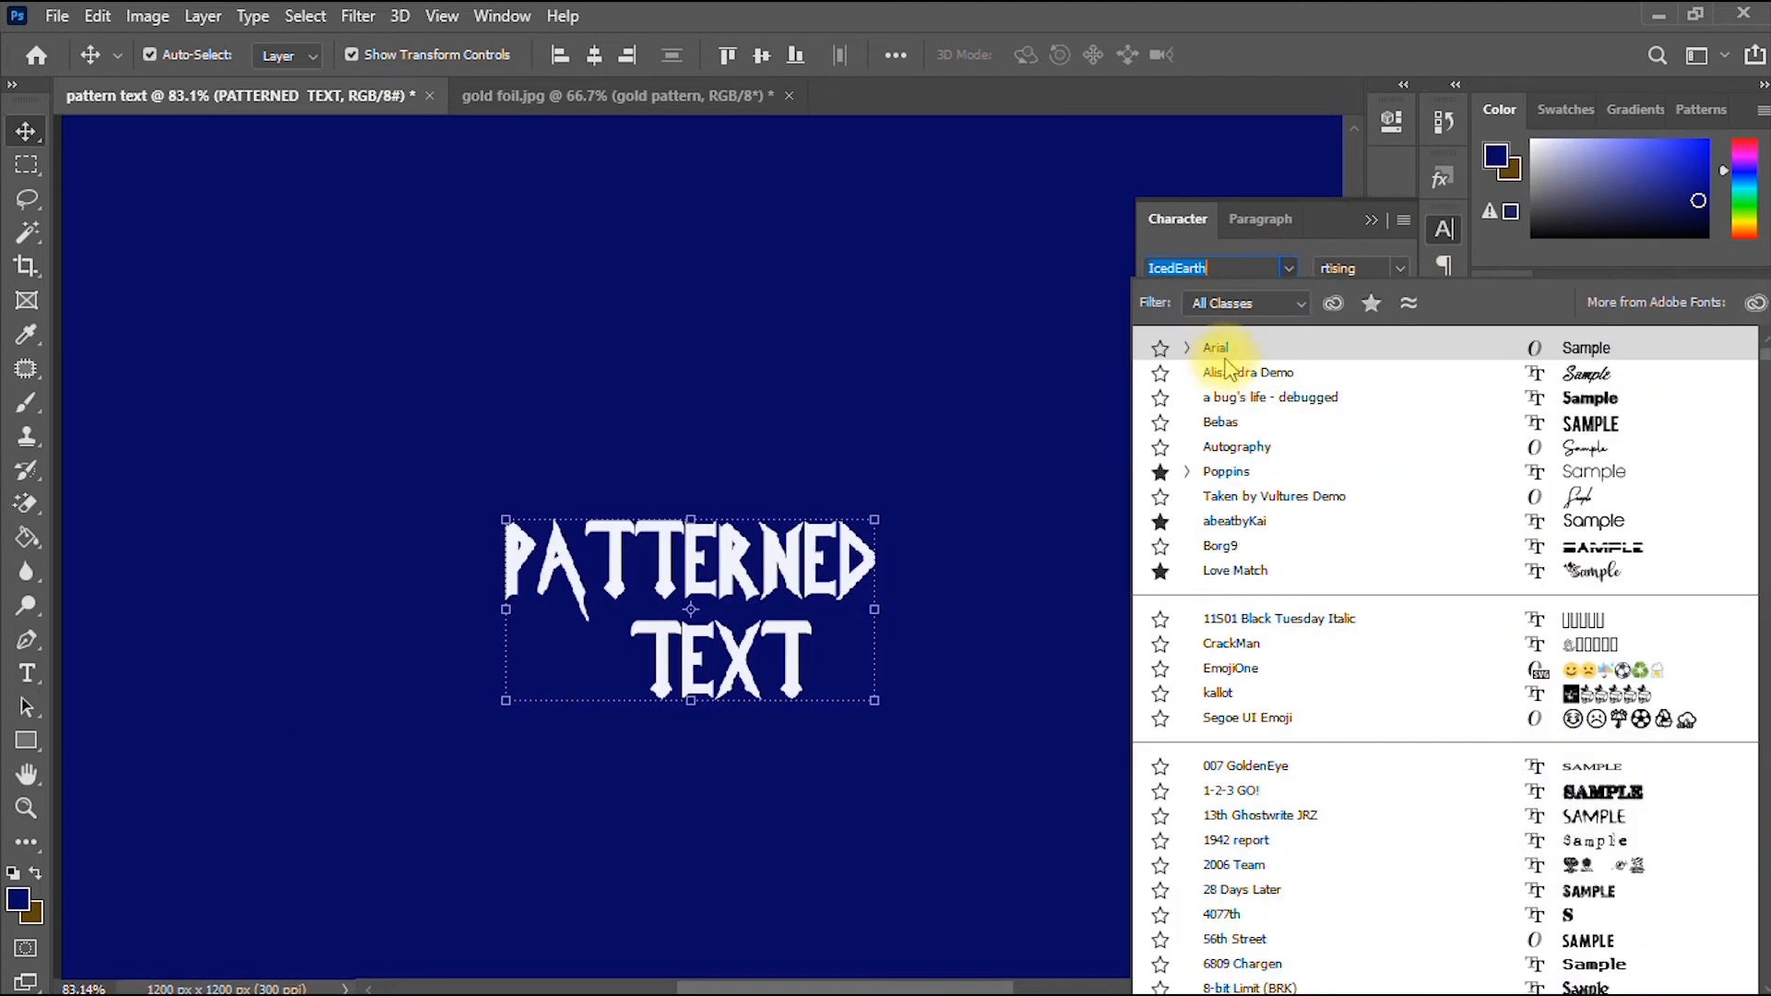
click(1215, 365)
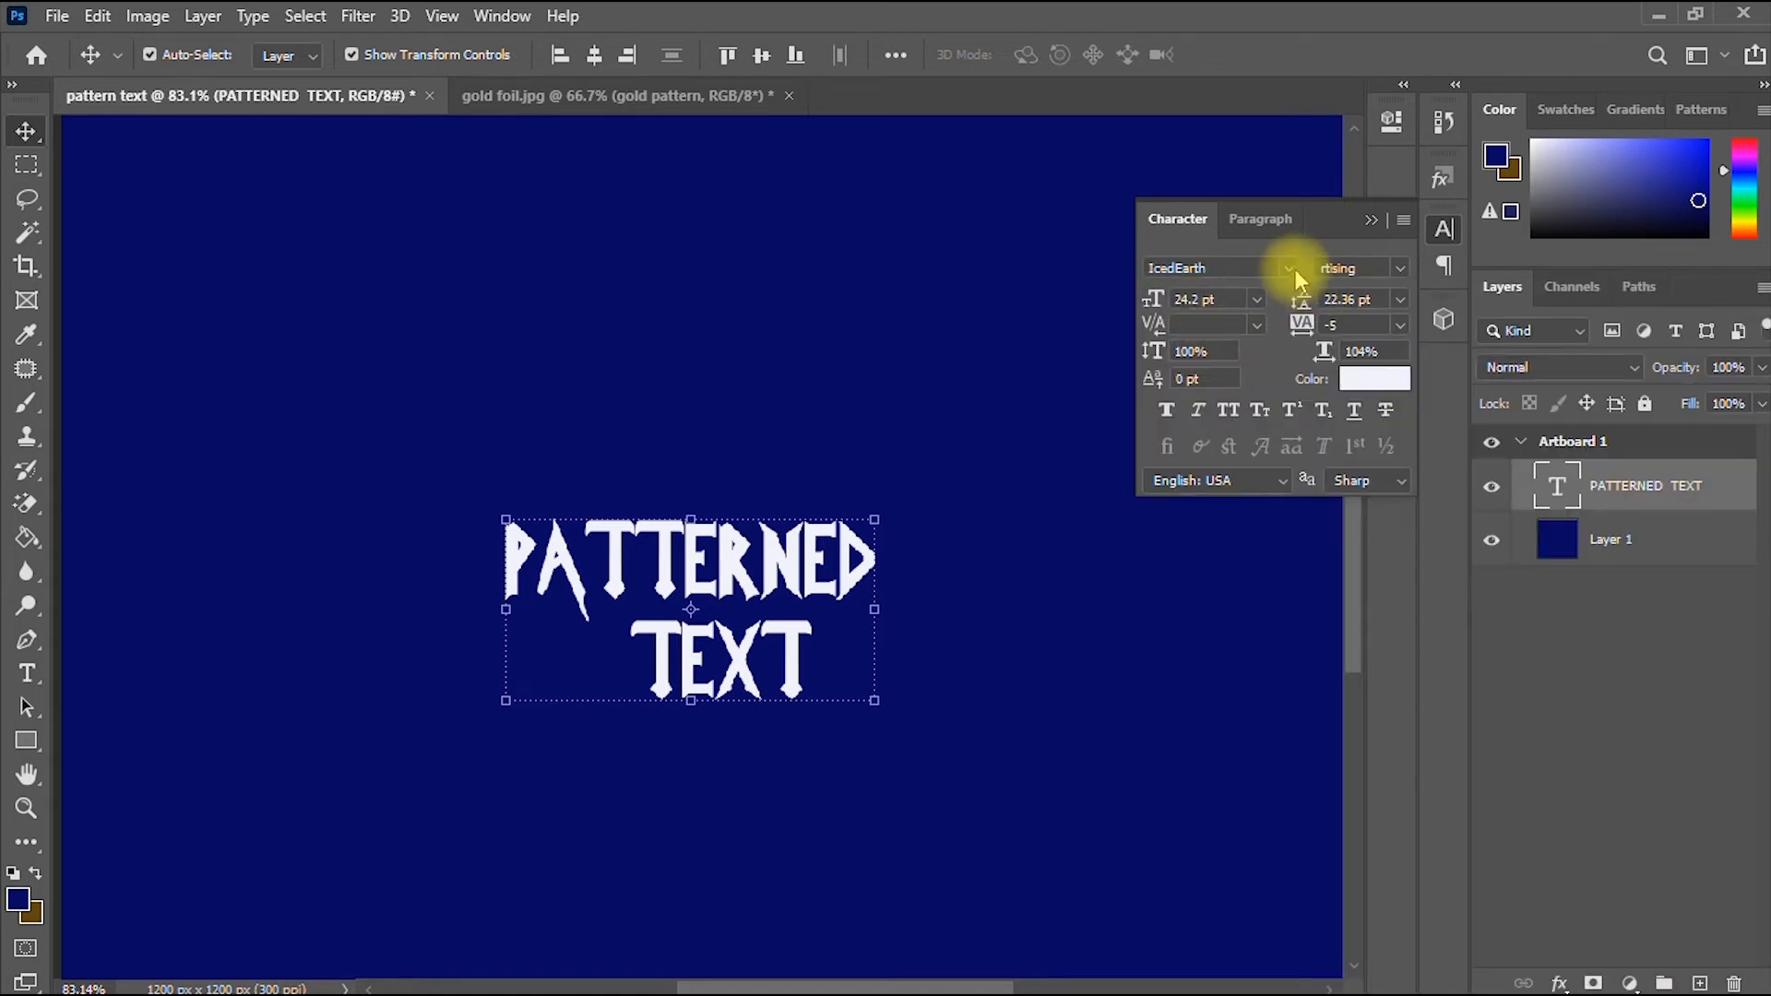
click(1289, 268)
click(1188, 348)
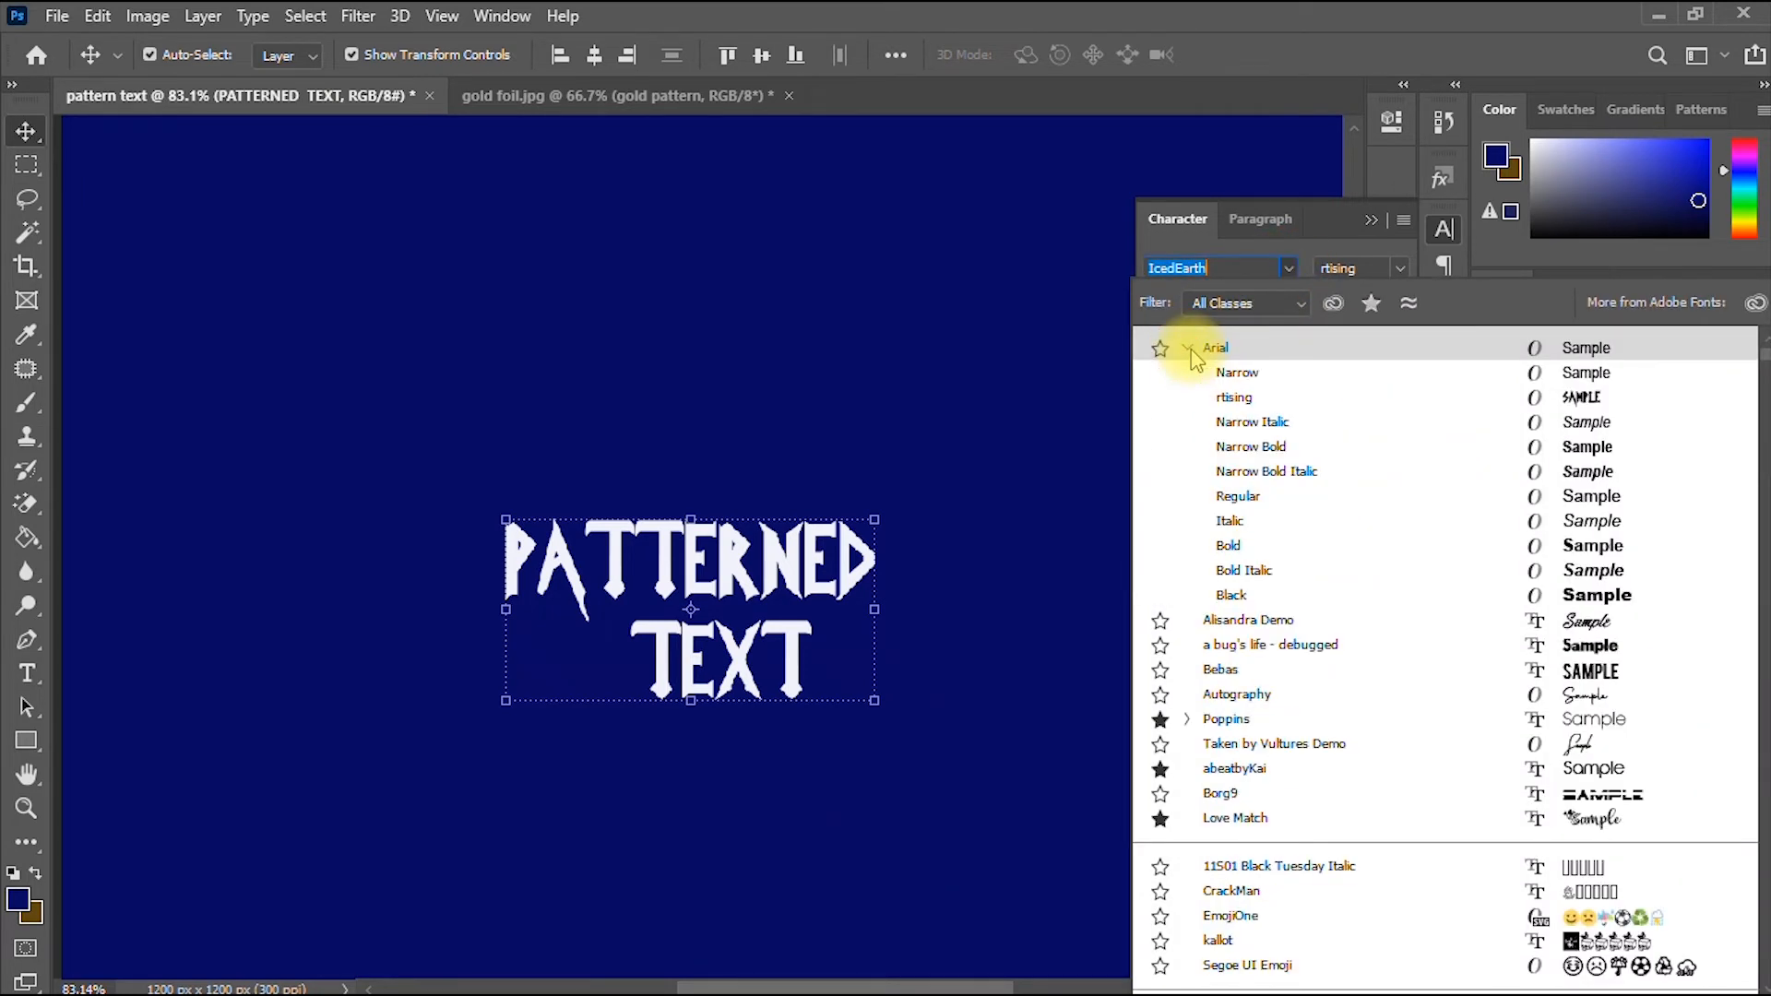
click(1298, 594)
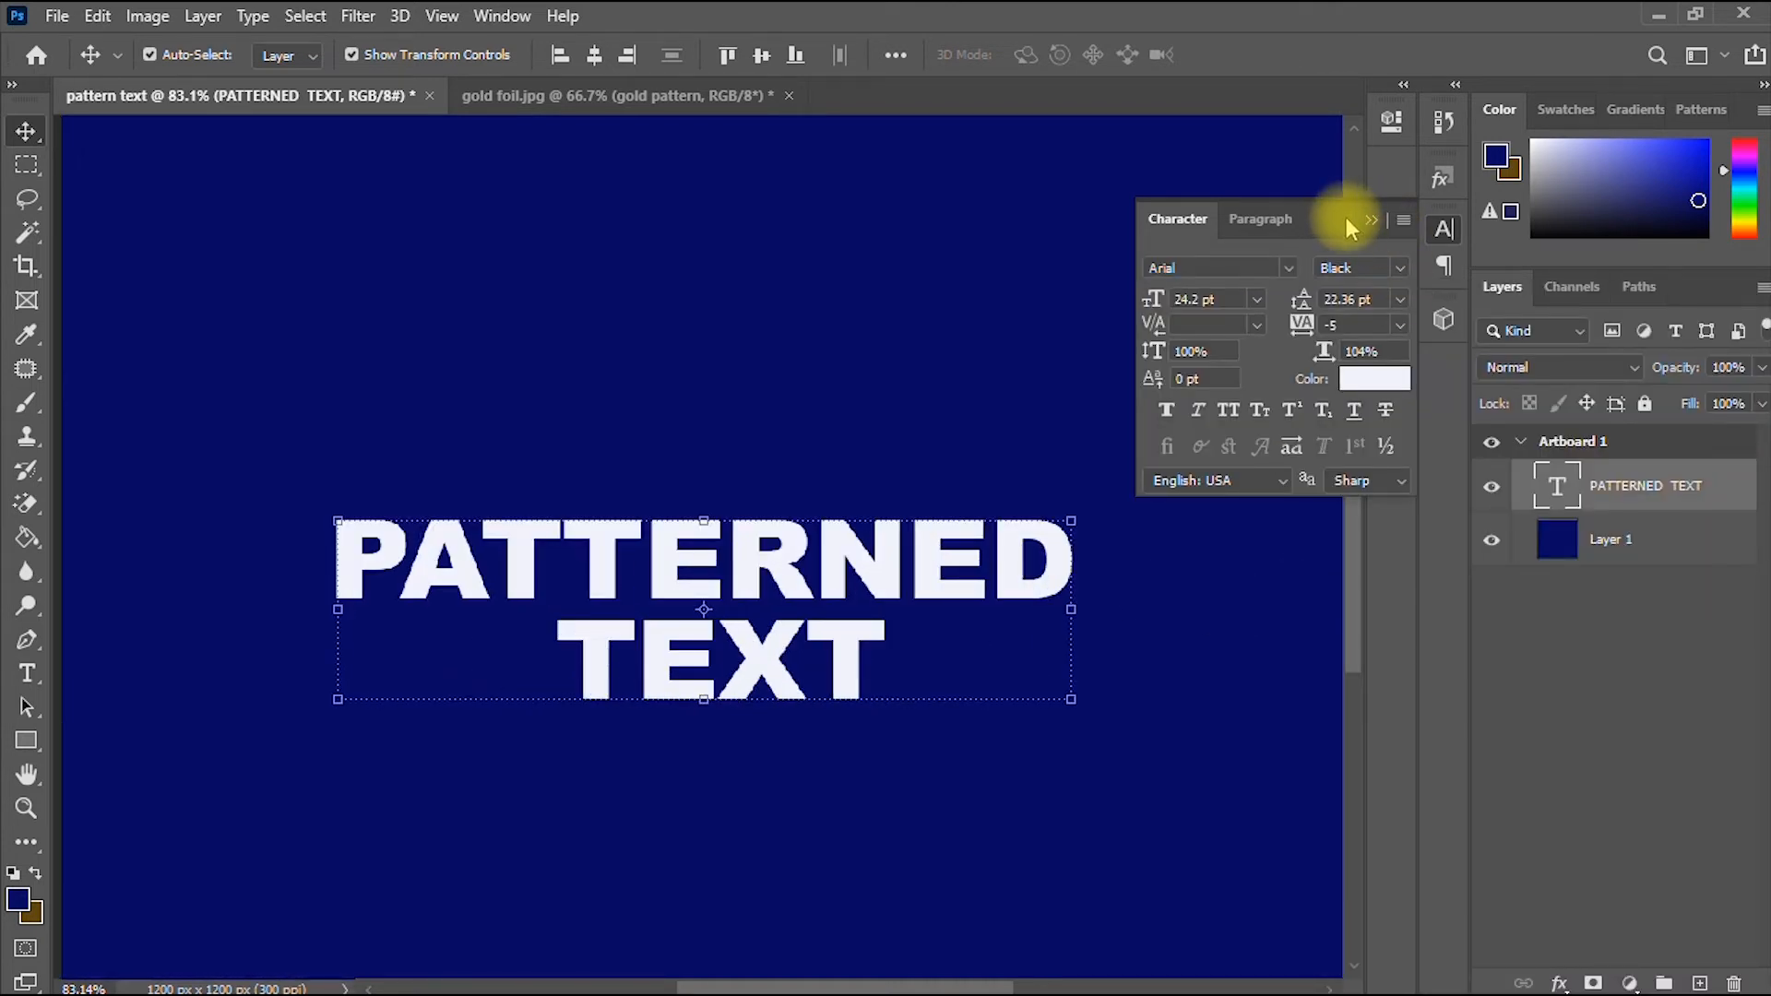
click(1443, 228)
- Scale the lettering up proportionally to about 118%, keeping it centered on the artboard
drag(1075, 521, 1198, 396)
drag(464, 630, 322, 667)
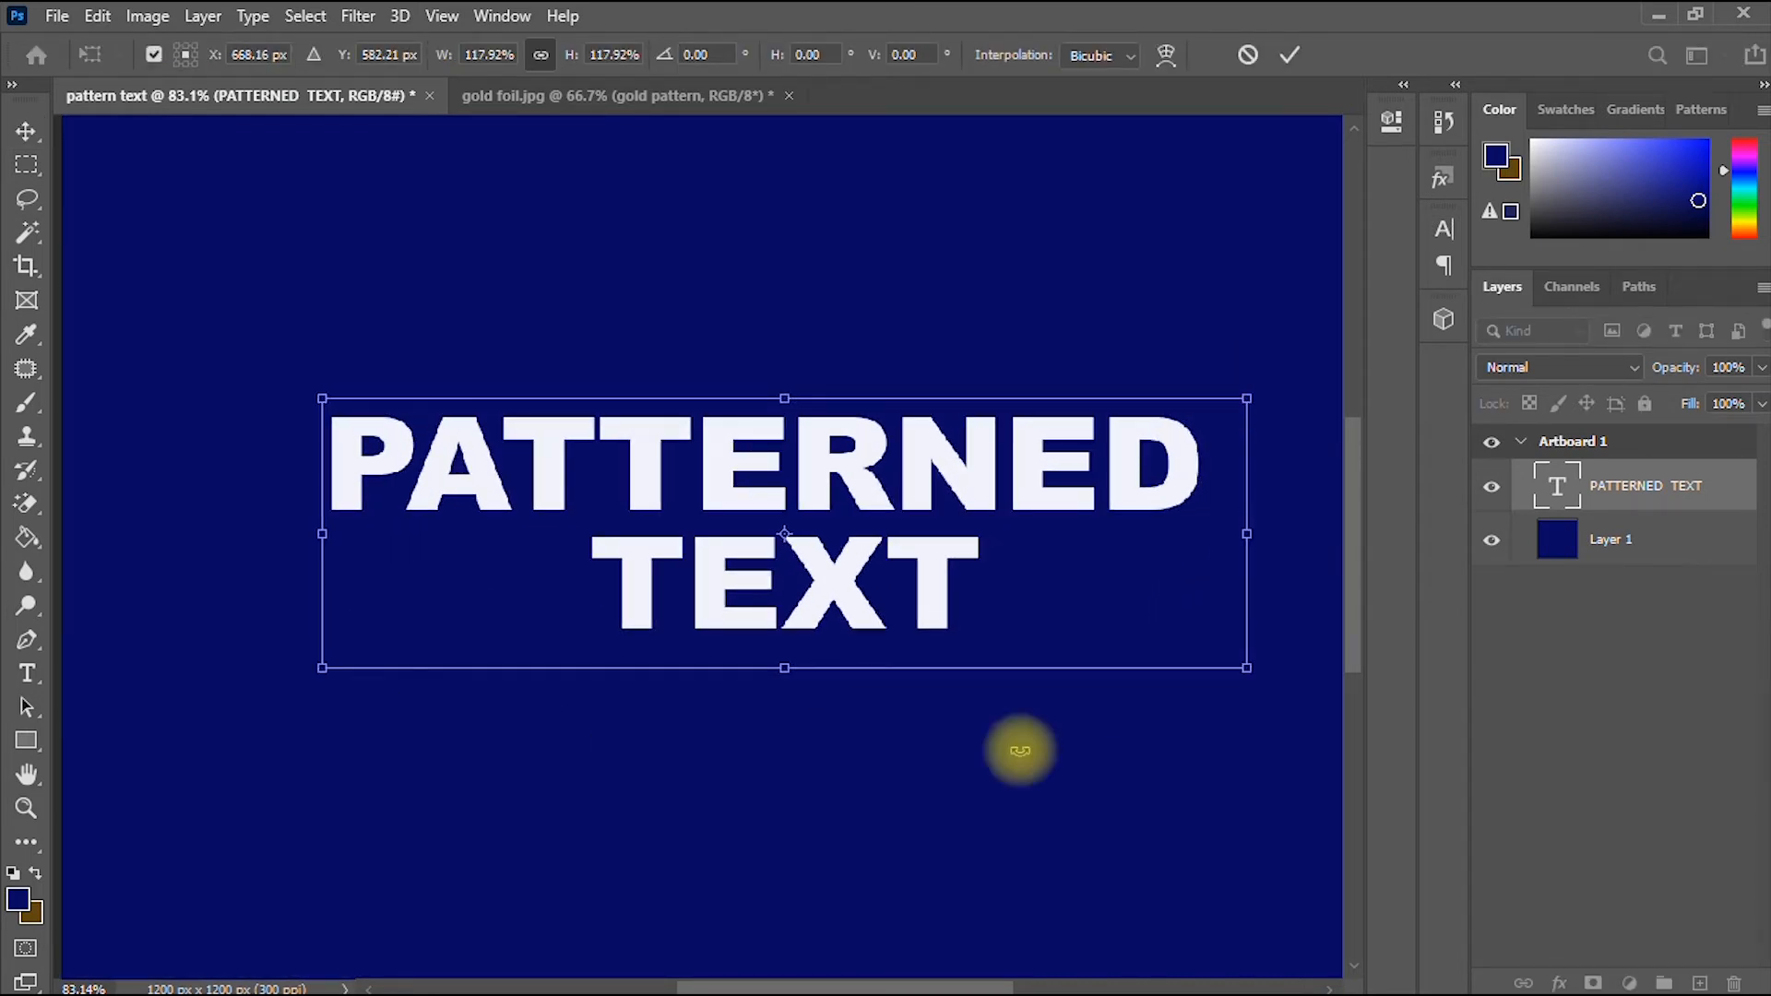
click(1282, 59)
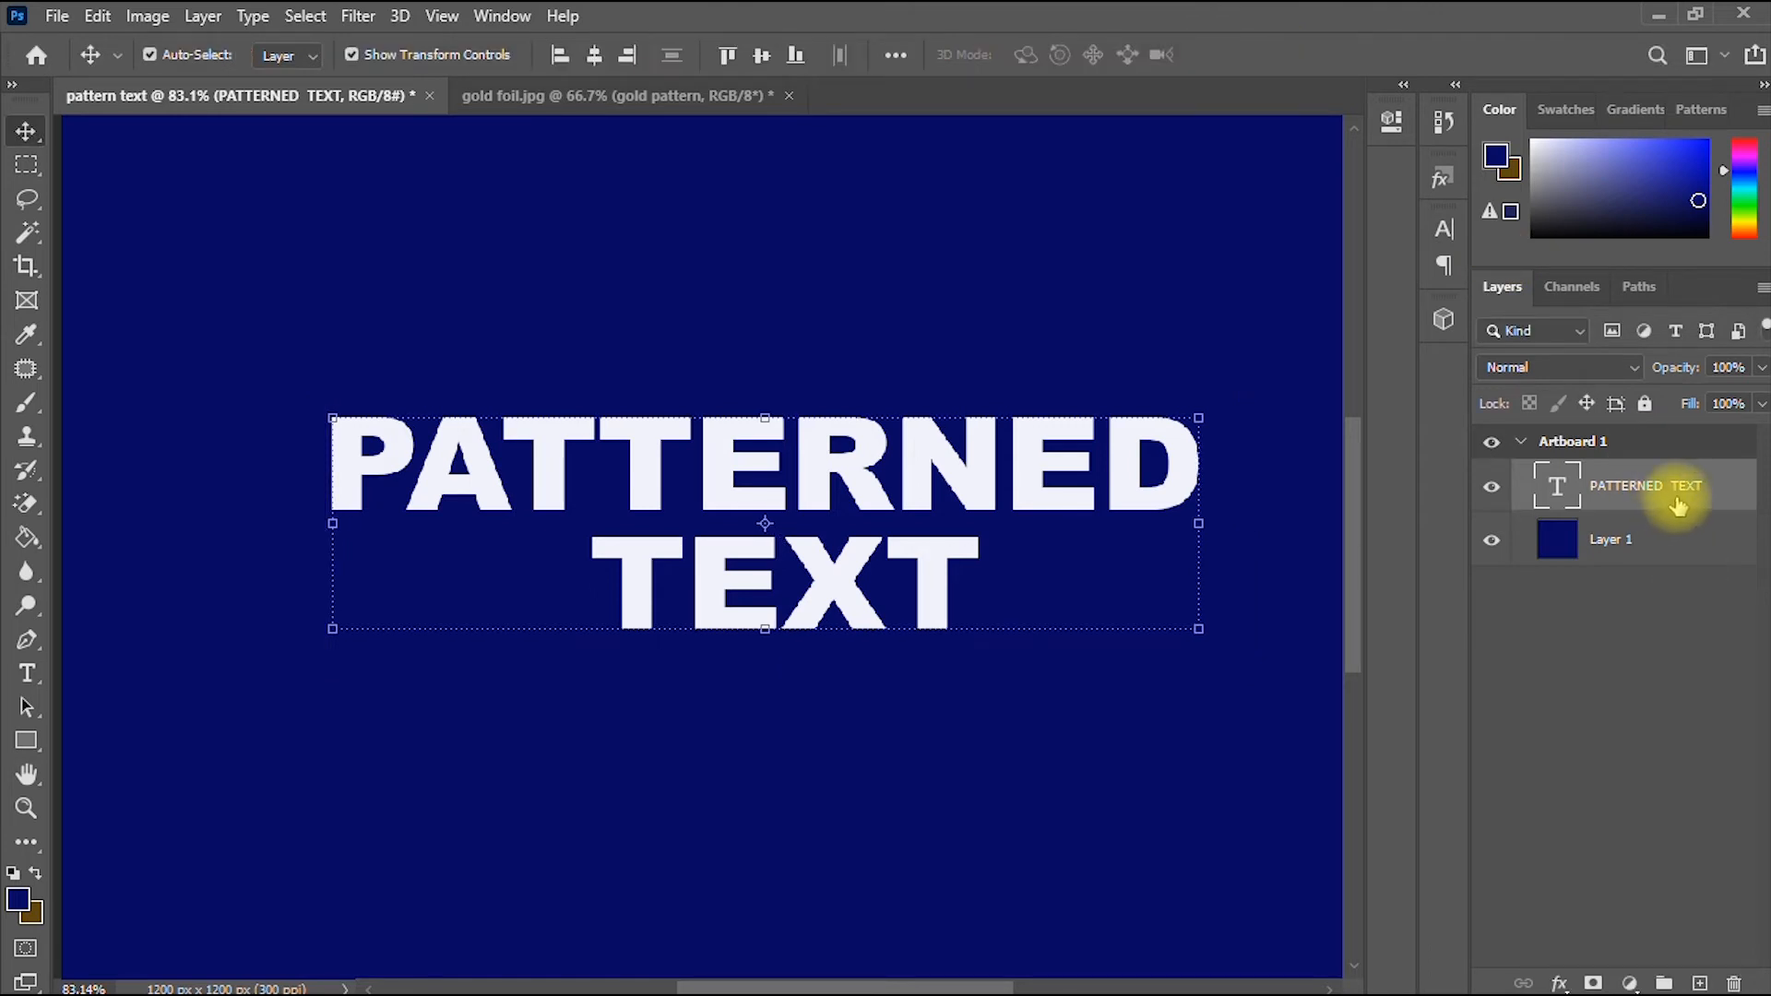
- Open the blending options of the PATTERNED TEXT layer, keeping part of the lettering in view beside the dialog
right_click(1682, 498)
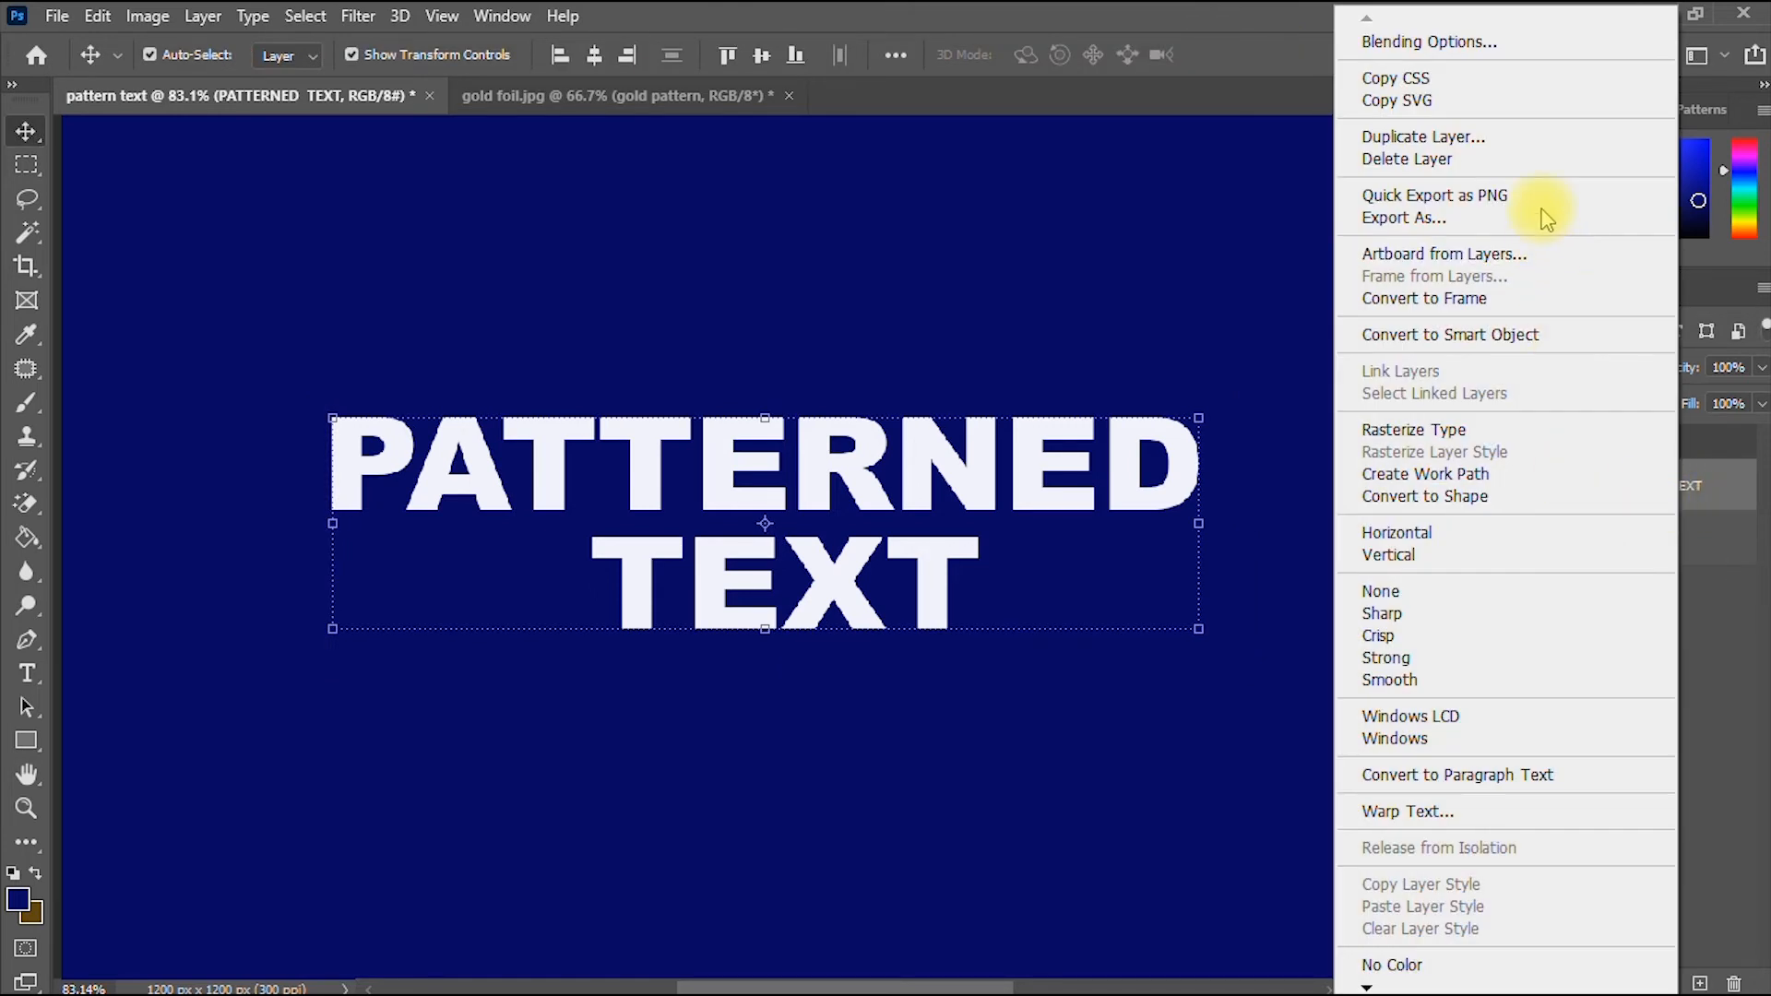
click(1446, 41)
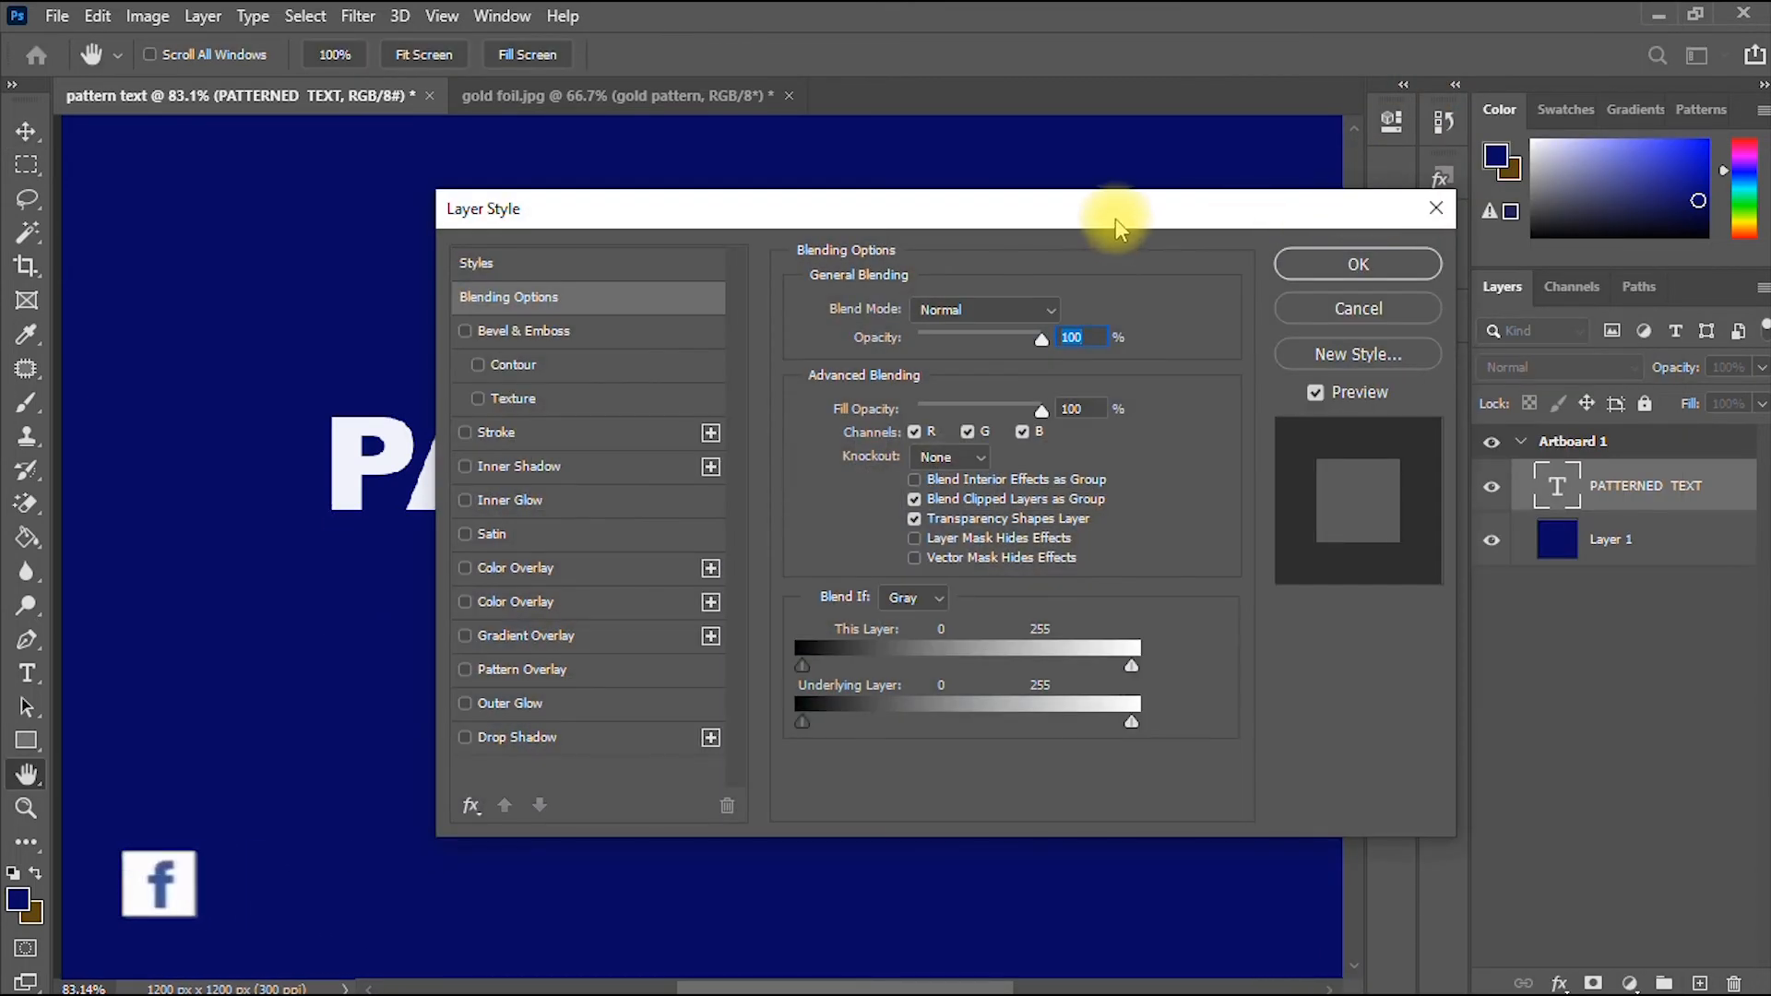
drag(1115, 219, 1734, 176)
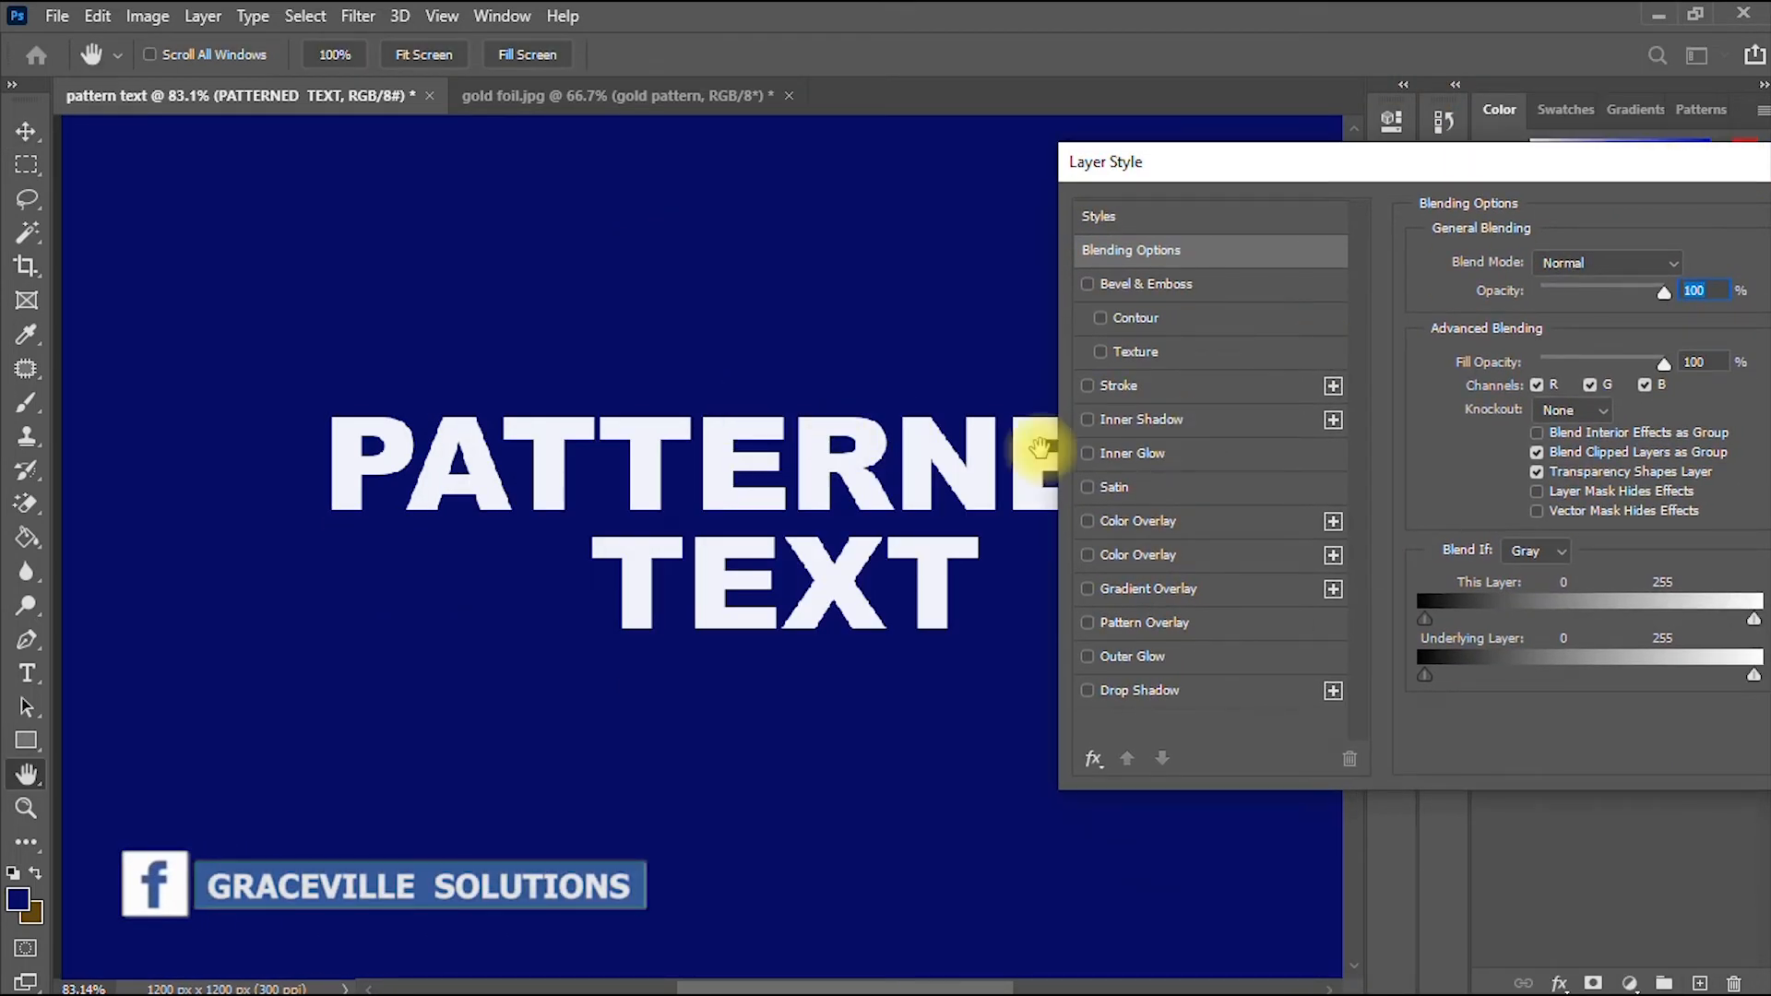
drag(1347, 184, 1280, 183)
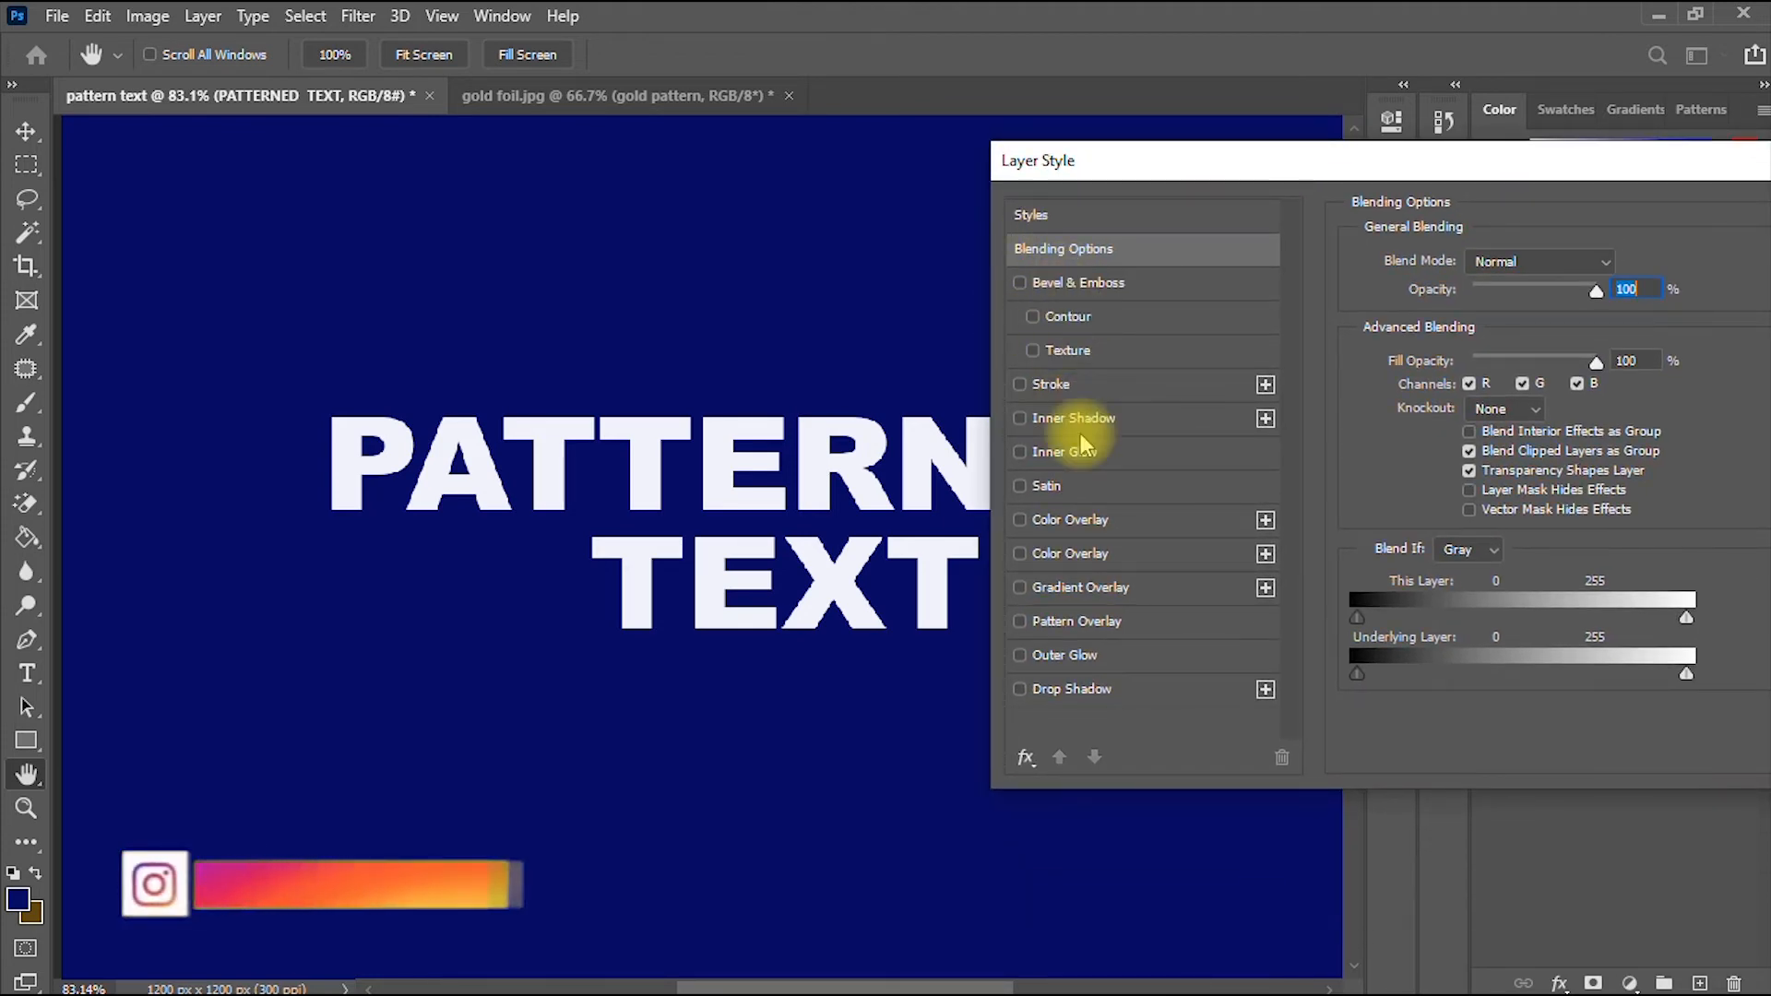
- Enable a Pattern Overlay with the gold foil pattern on the text, comparing the lettering with and without it
click(1115, 622)
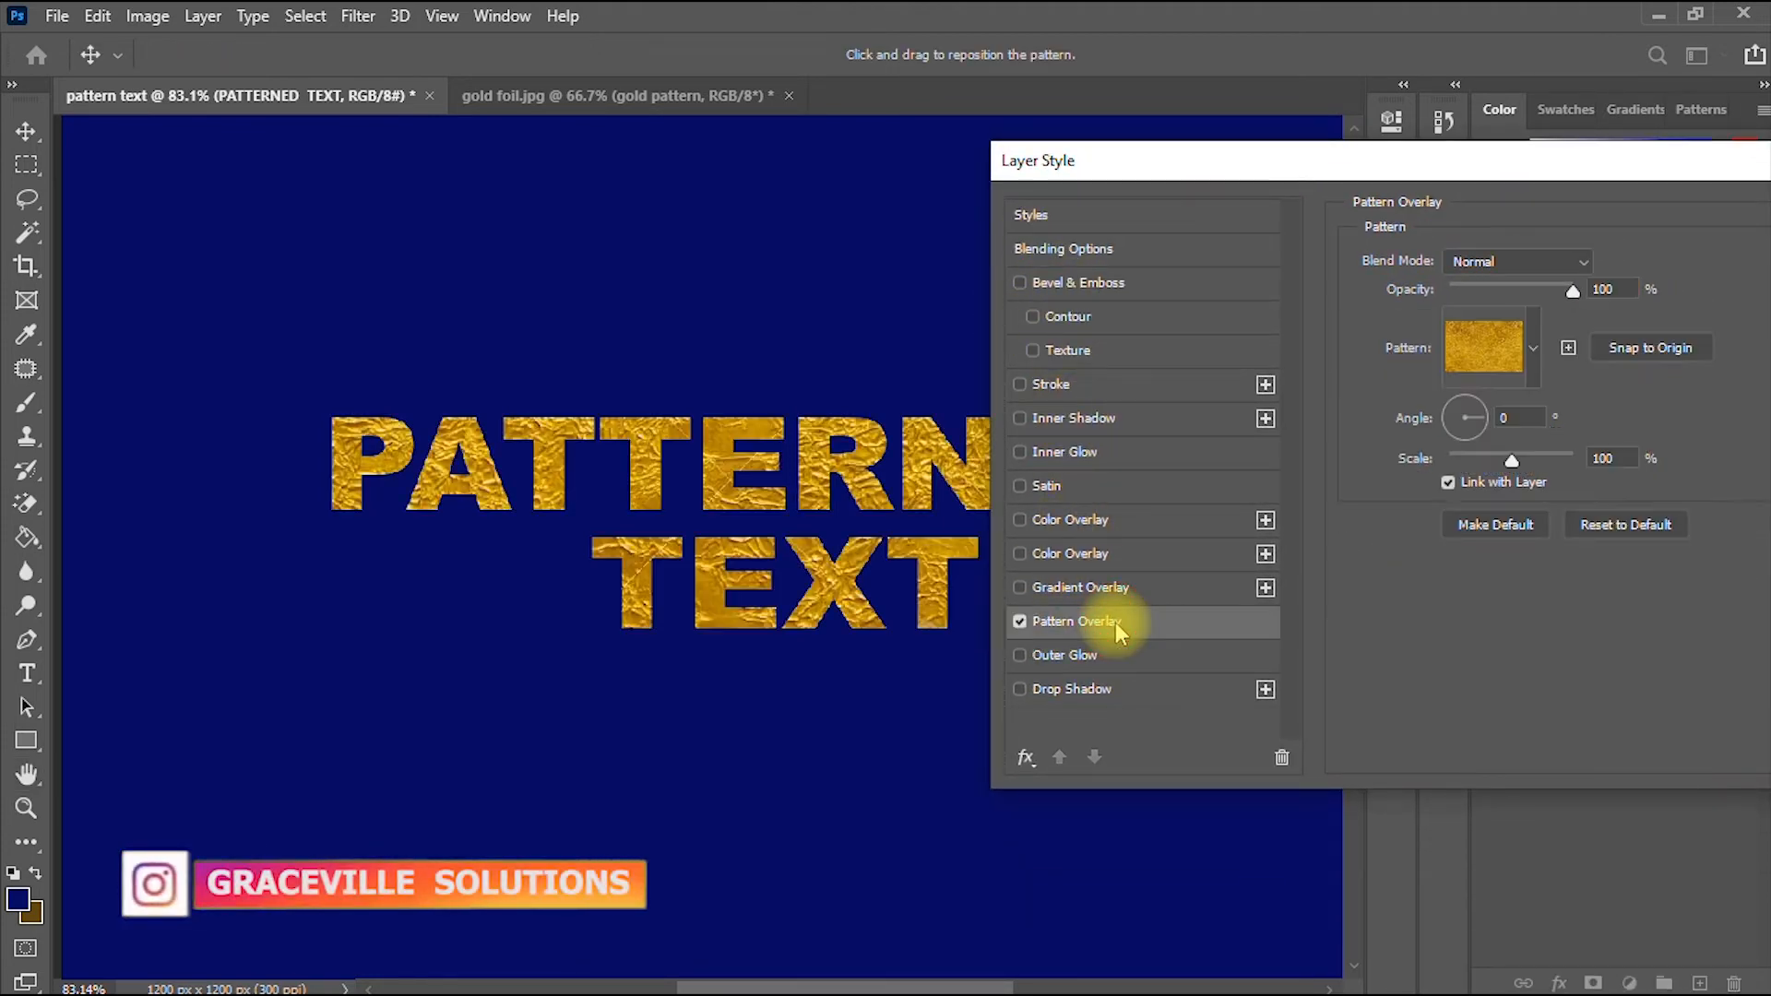
click(1020, 621)
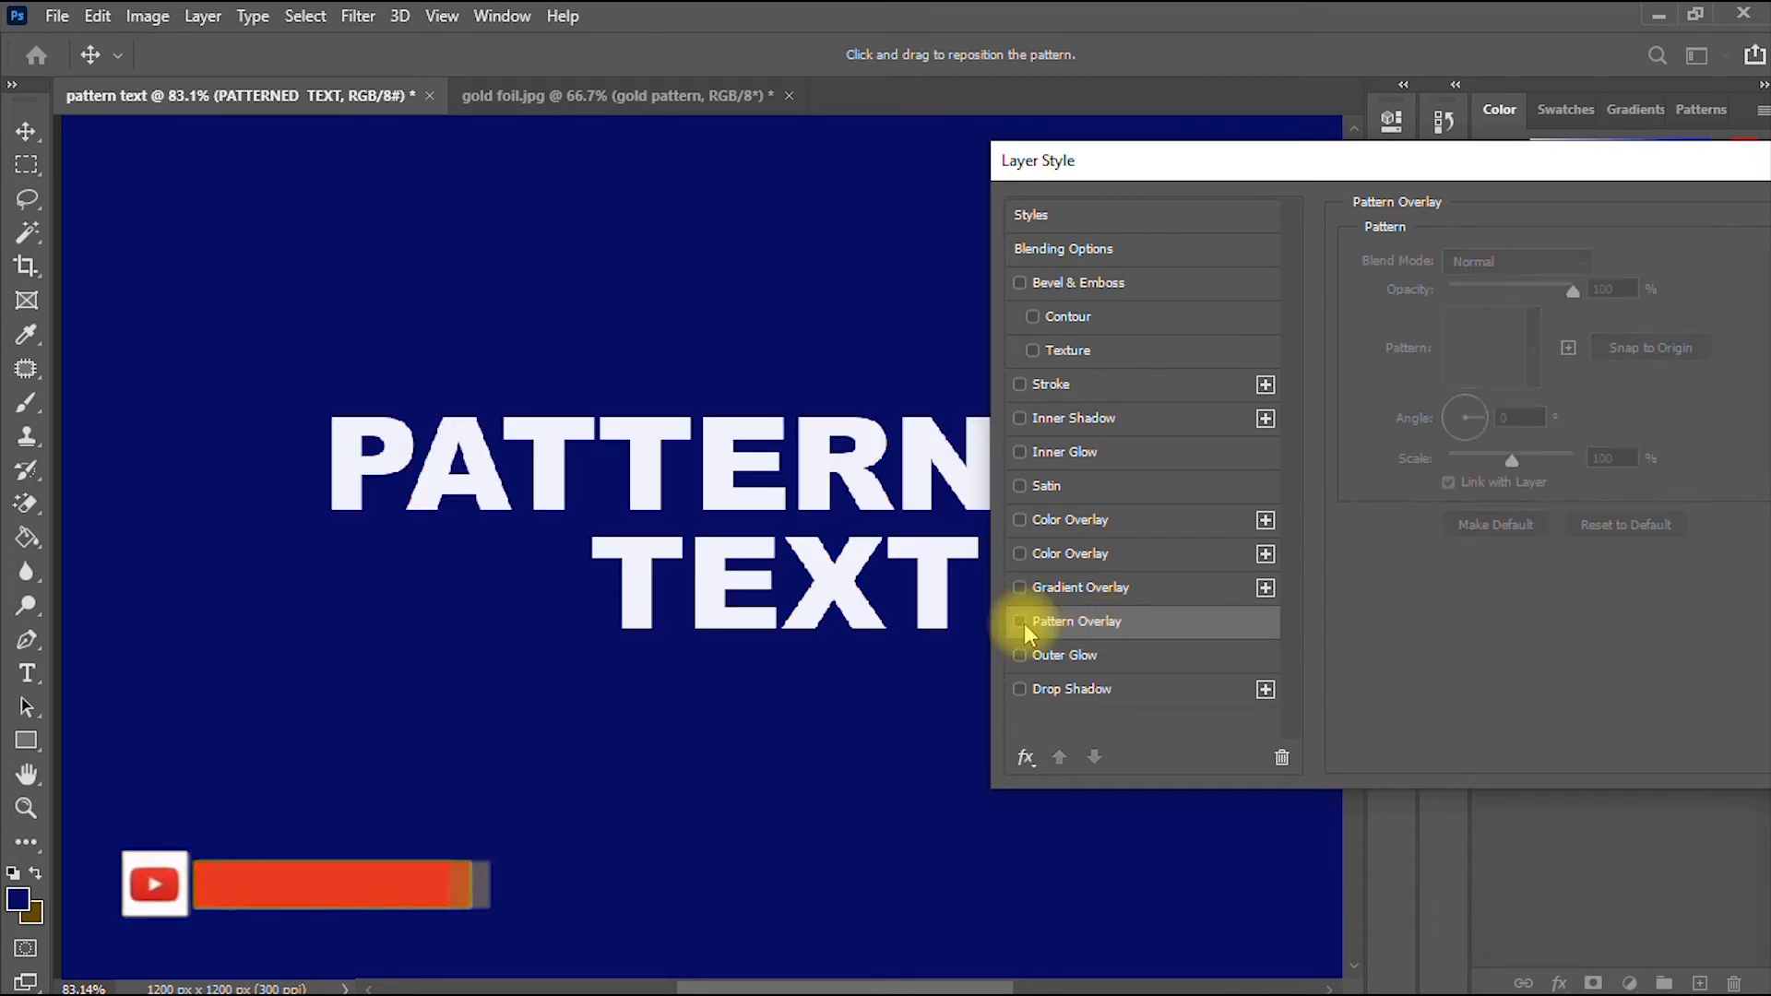
click(1020, 622)
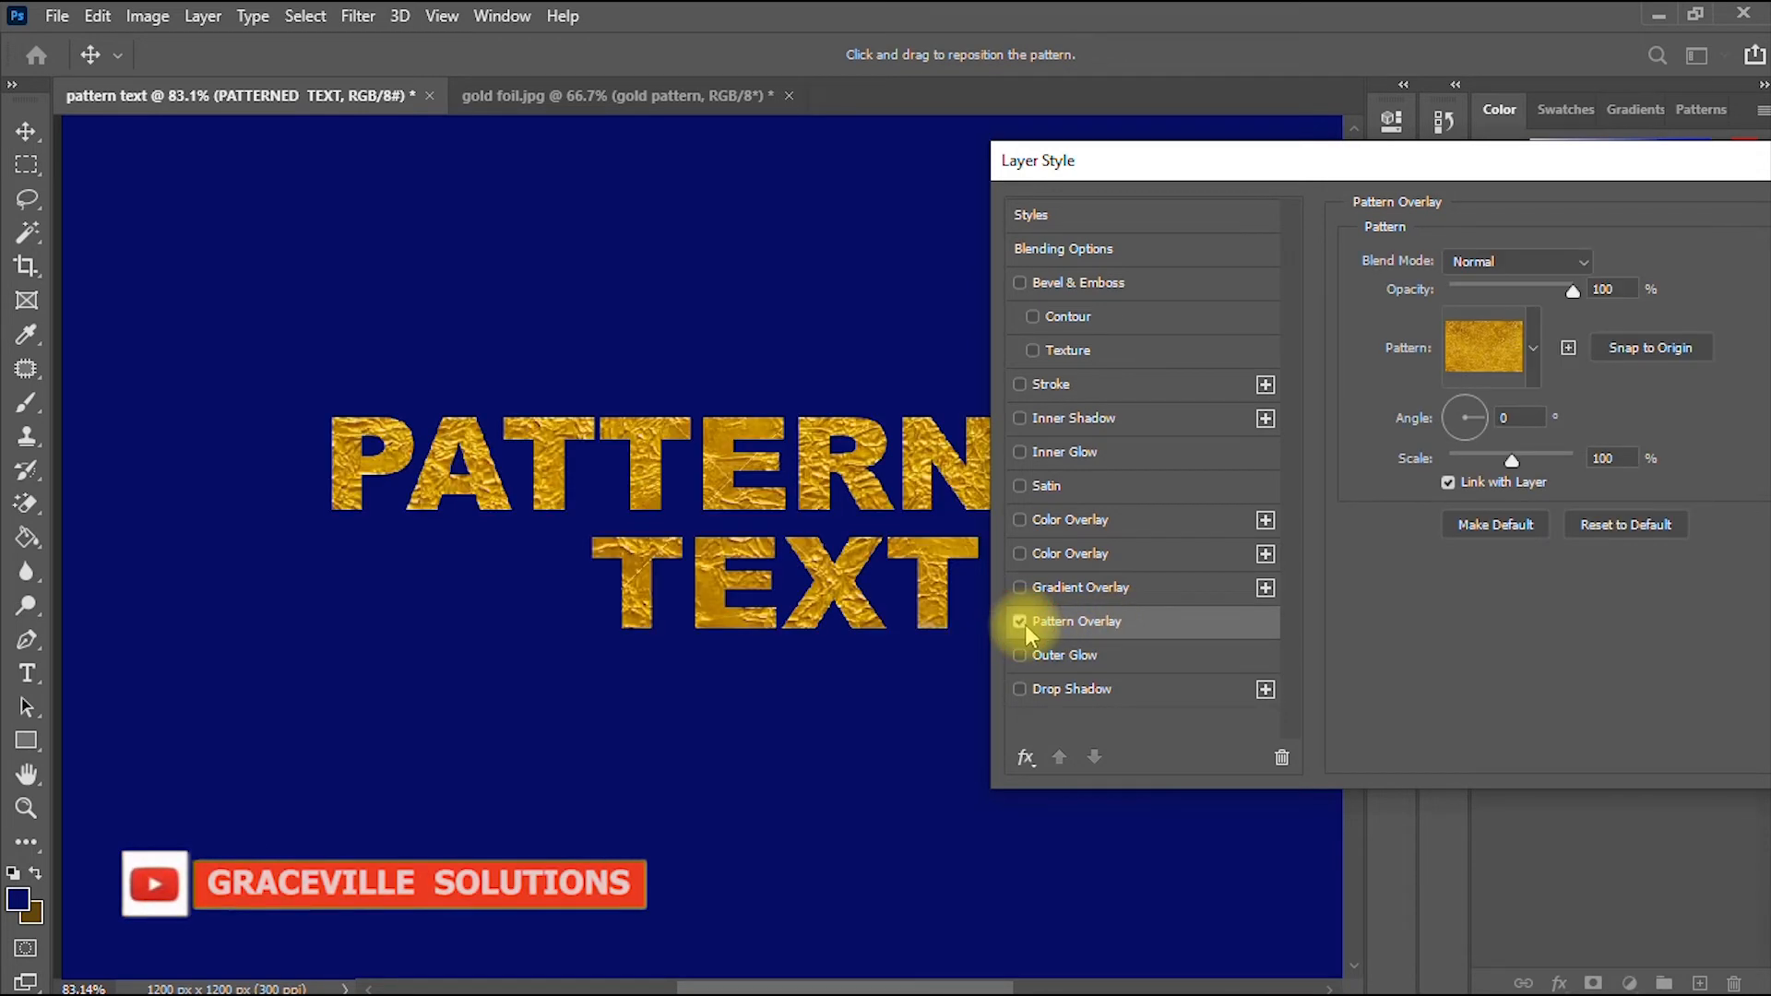
- Try each of the four patterns from the Trees group as the text's pattern overlay
click(1475, 353)
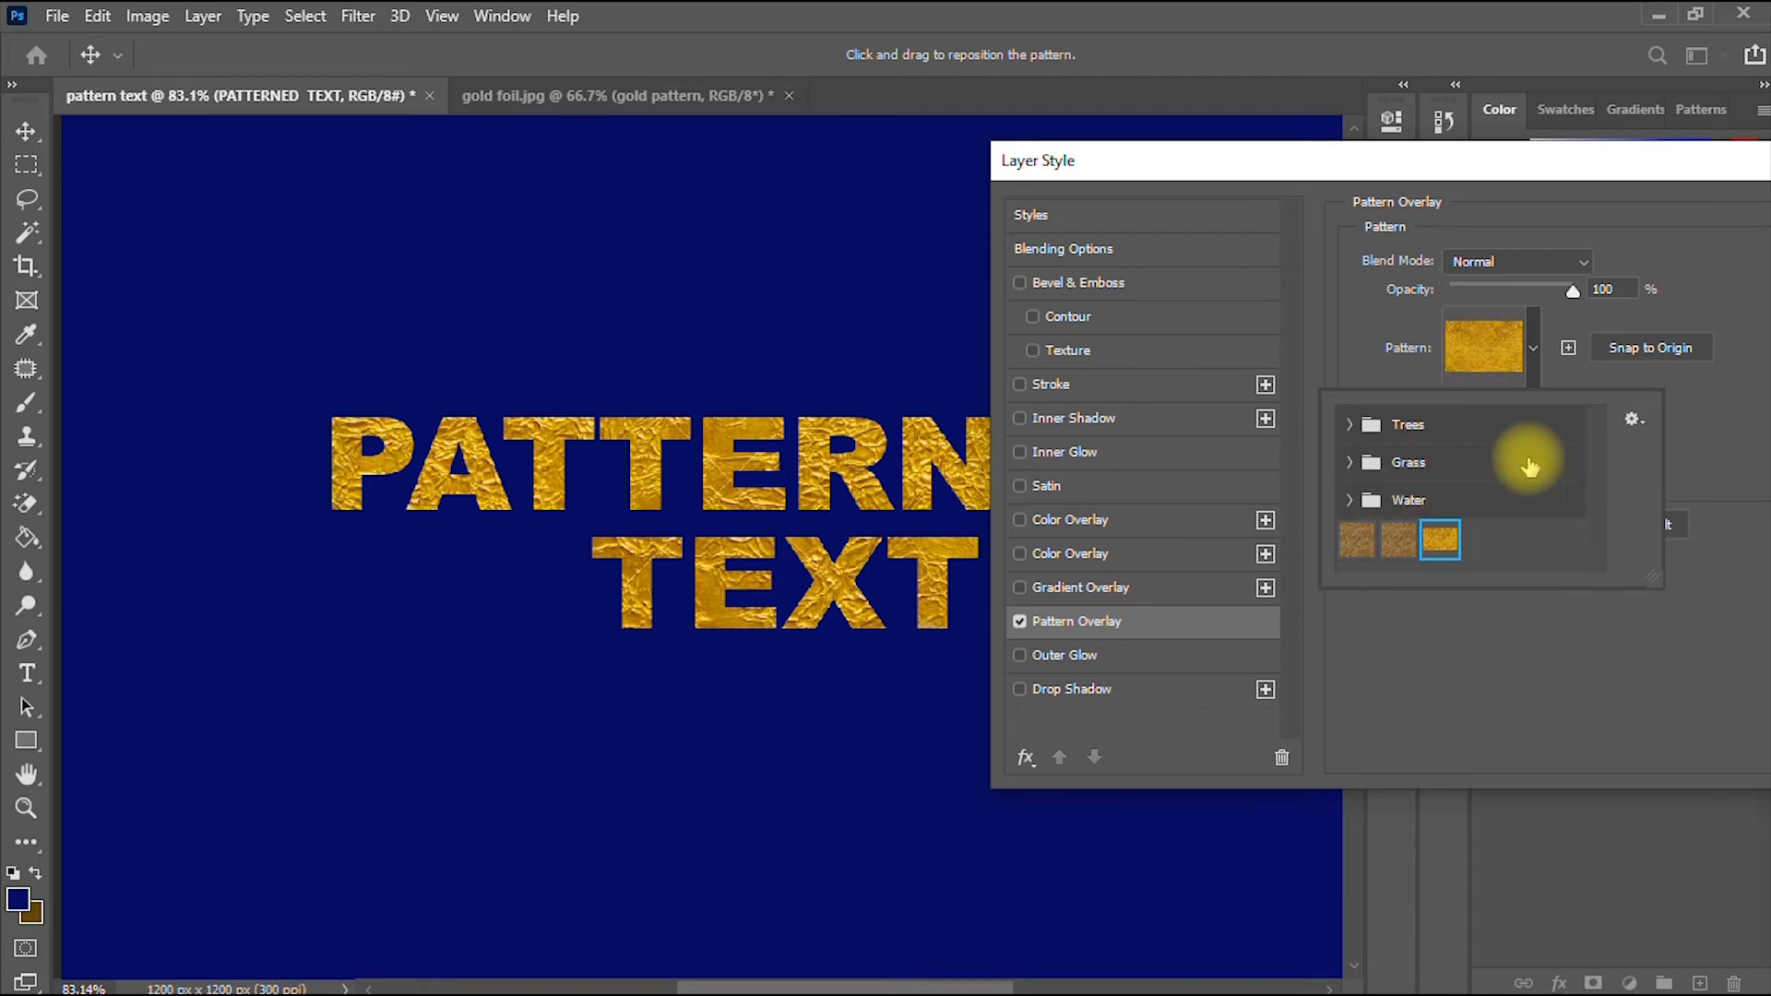
click(1348, 422)
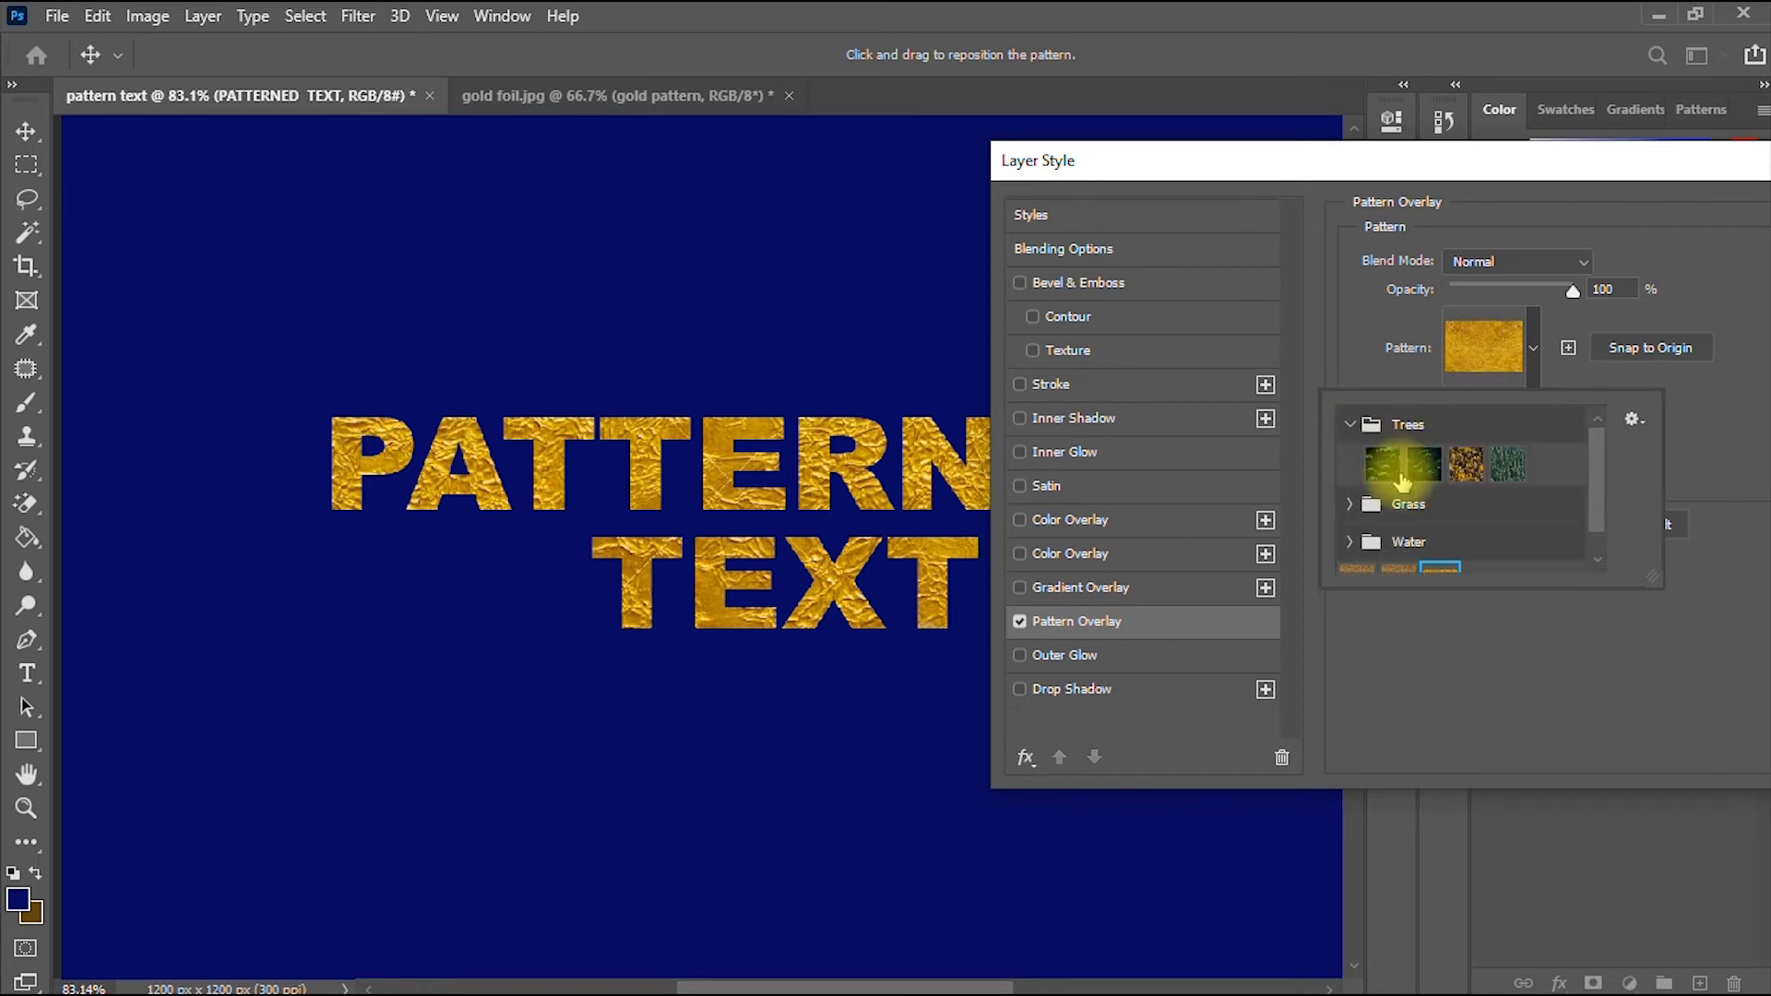
click(1382, 464)
click(1429, 465)
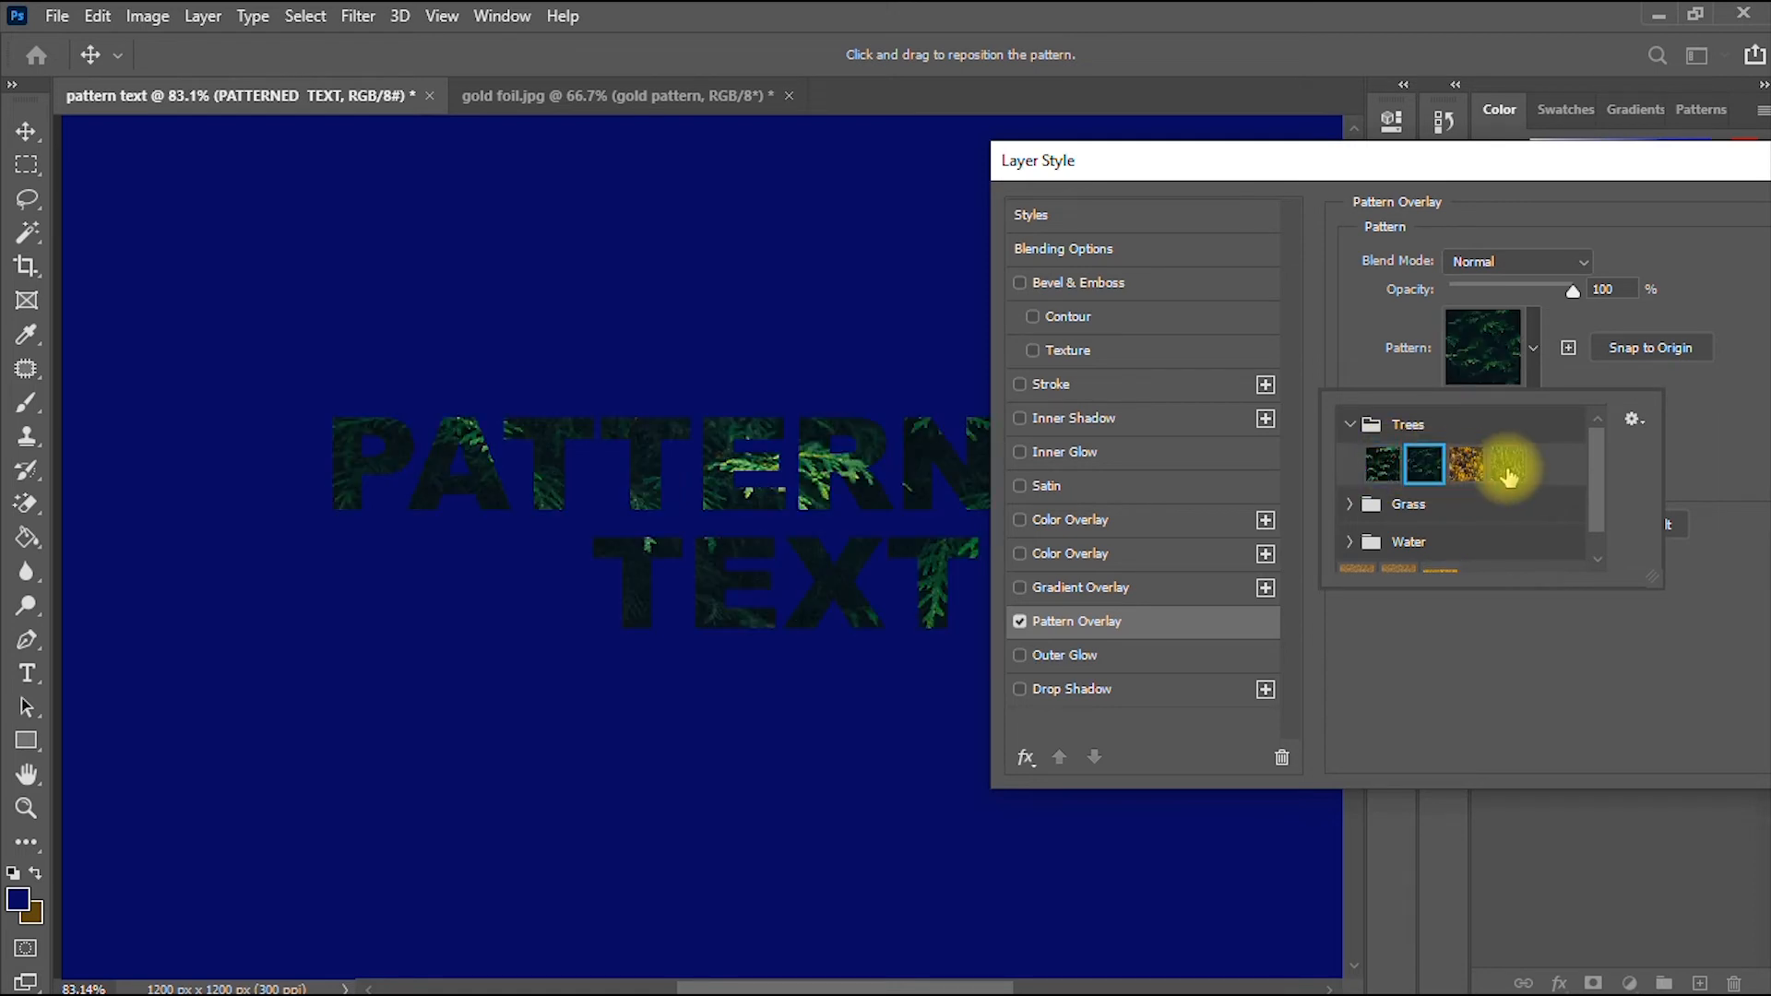
click(1466, 464)
click(1520, 475)
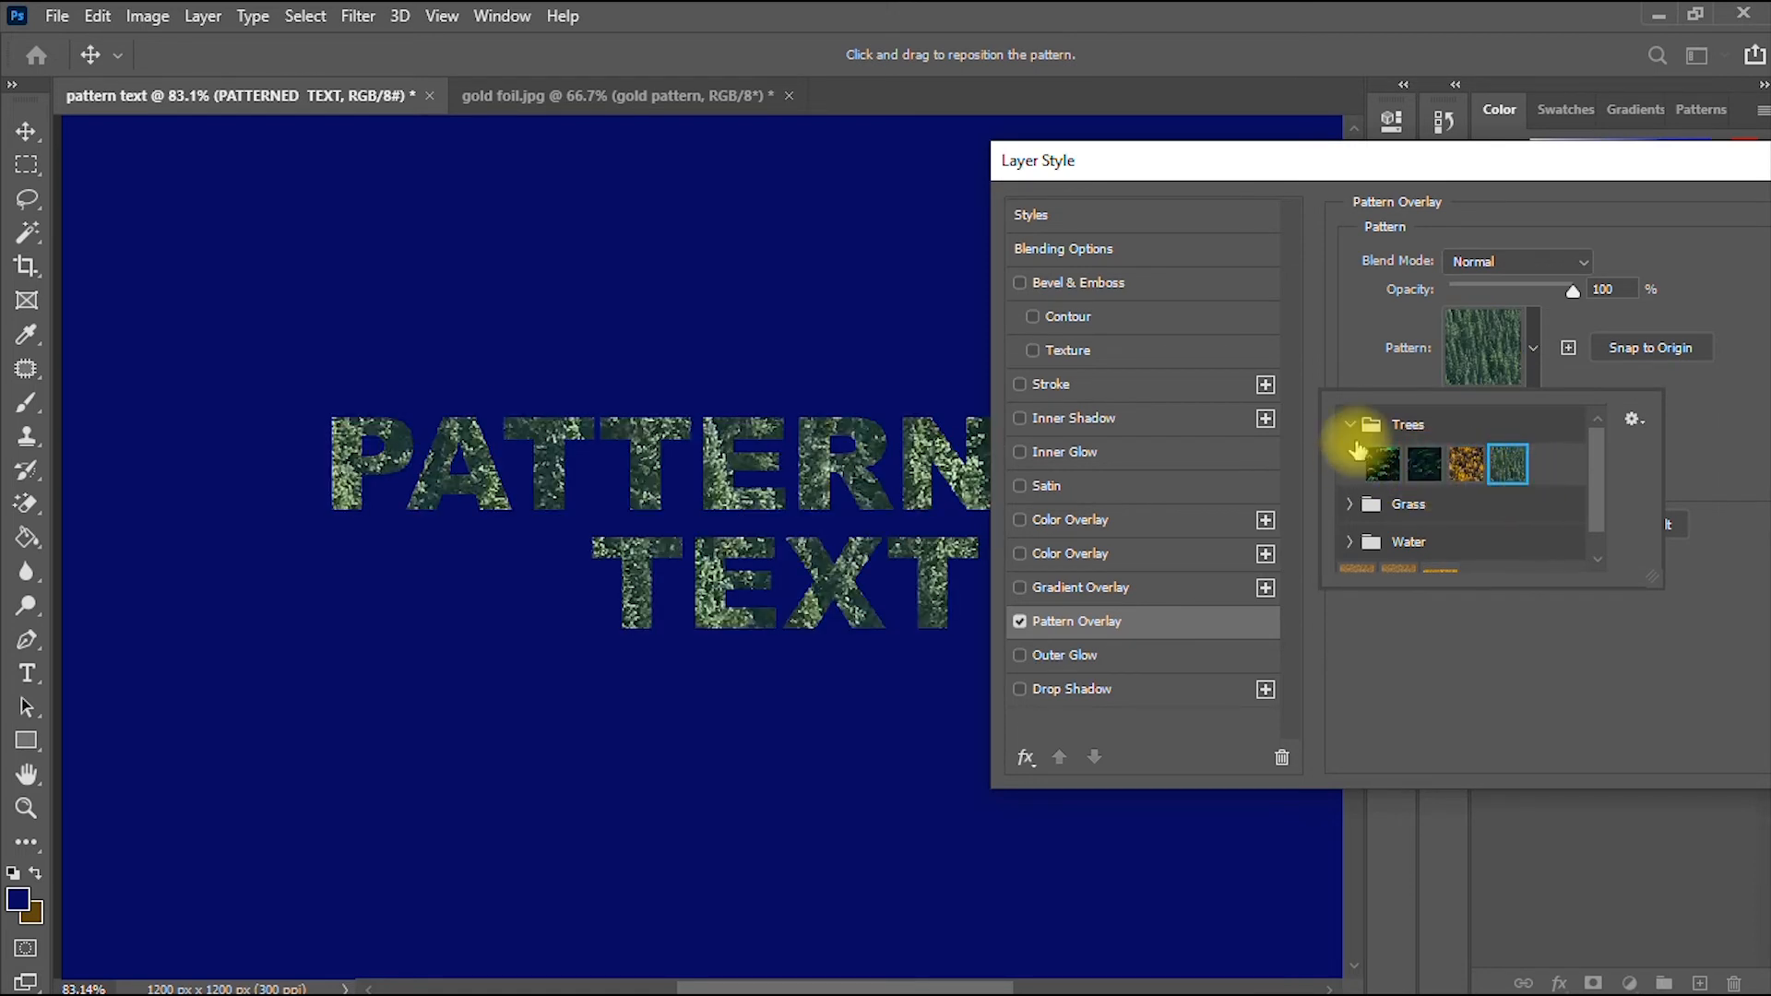
- Try each of the three patterns from the Grass group as the text's pattern overlay
click(1349, 424)
click(1353, 464)
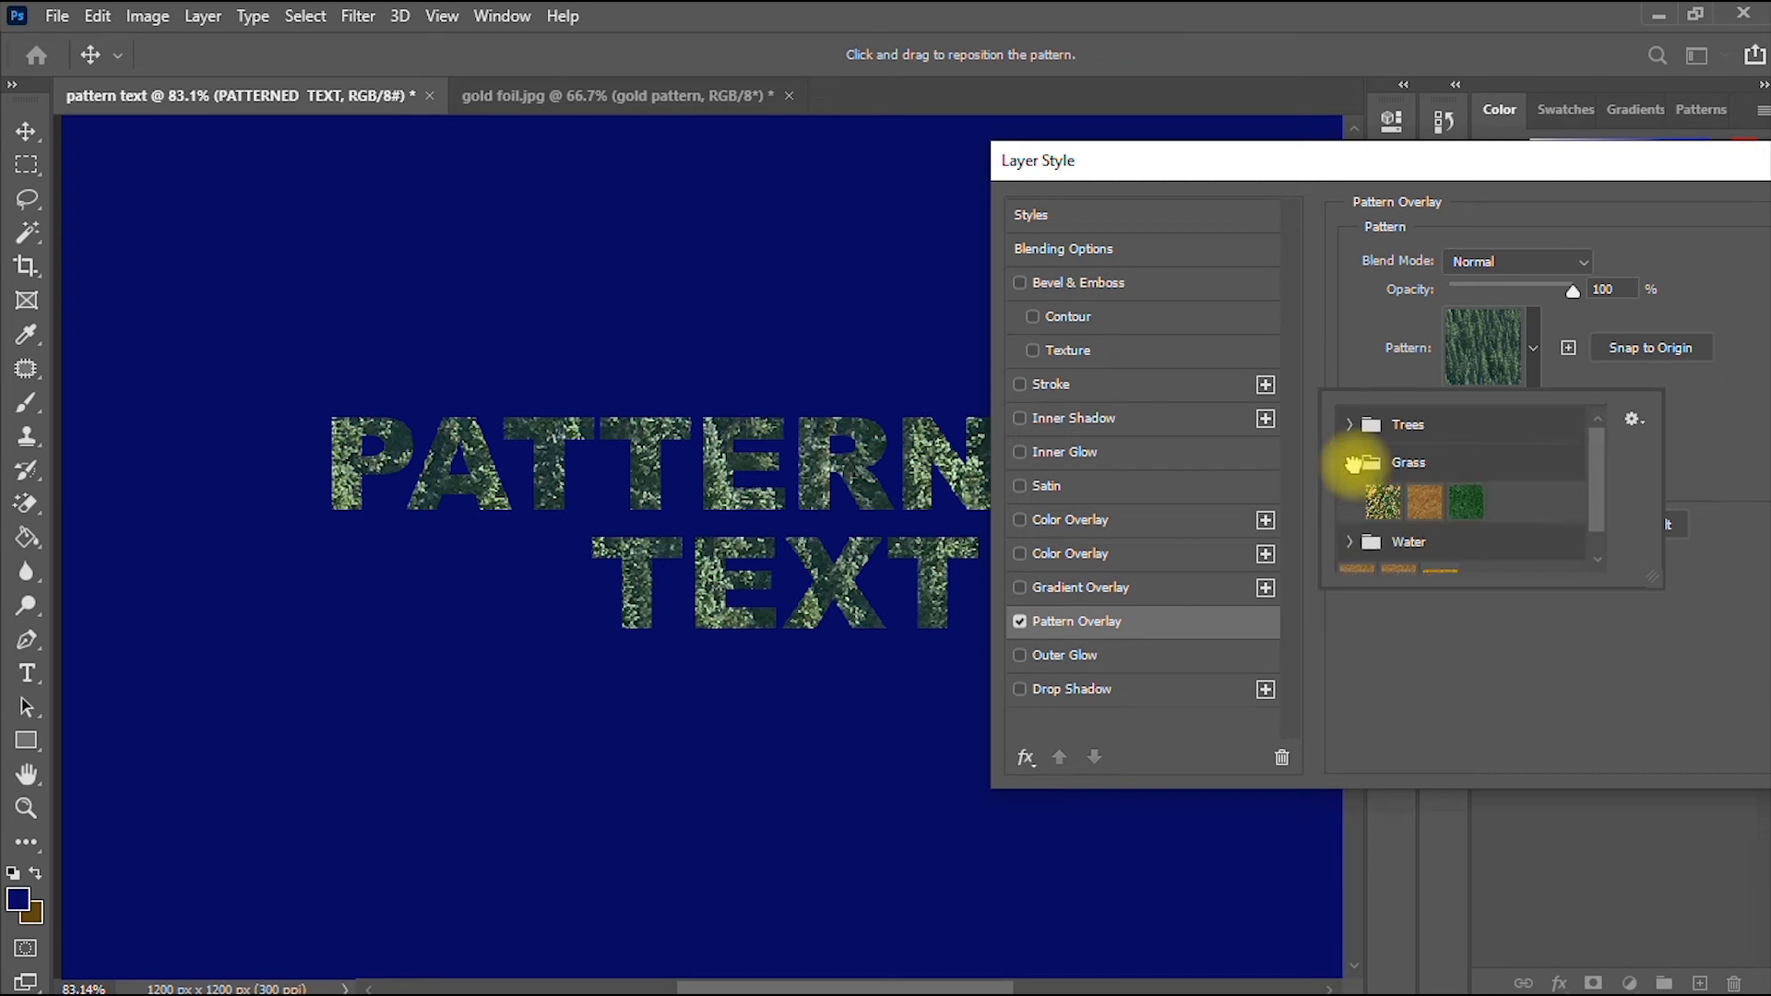
click(1383, 500)
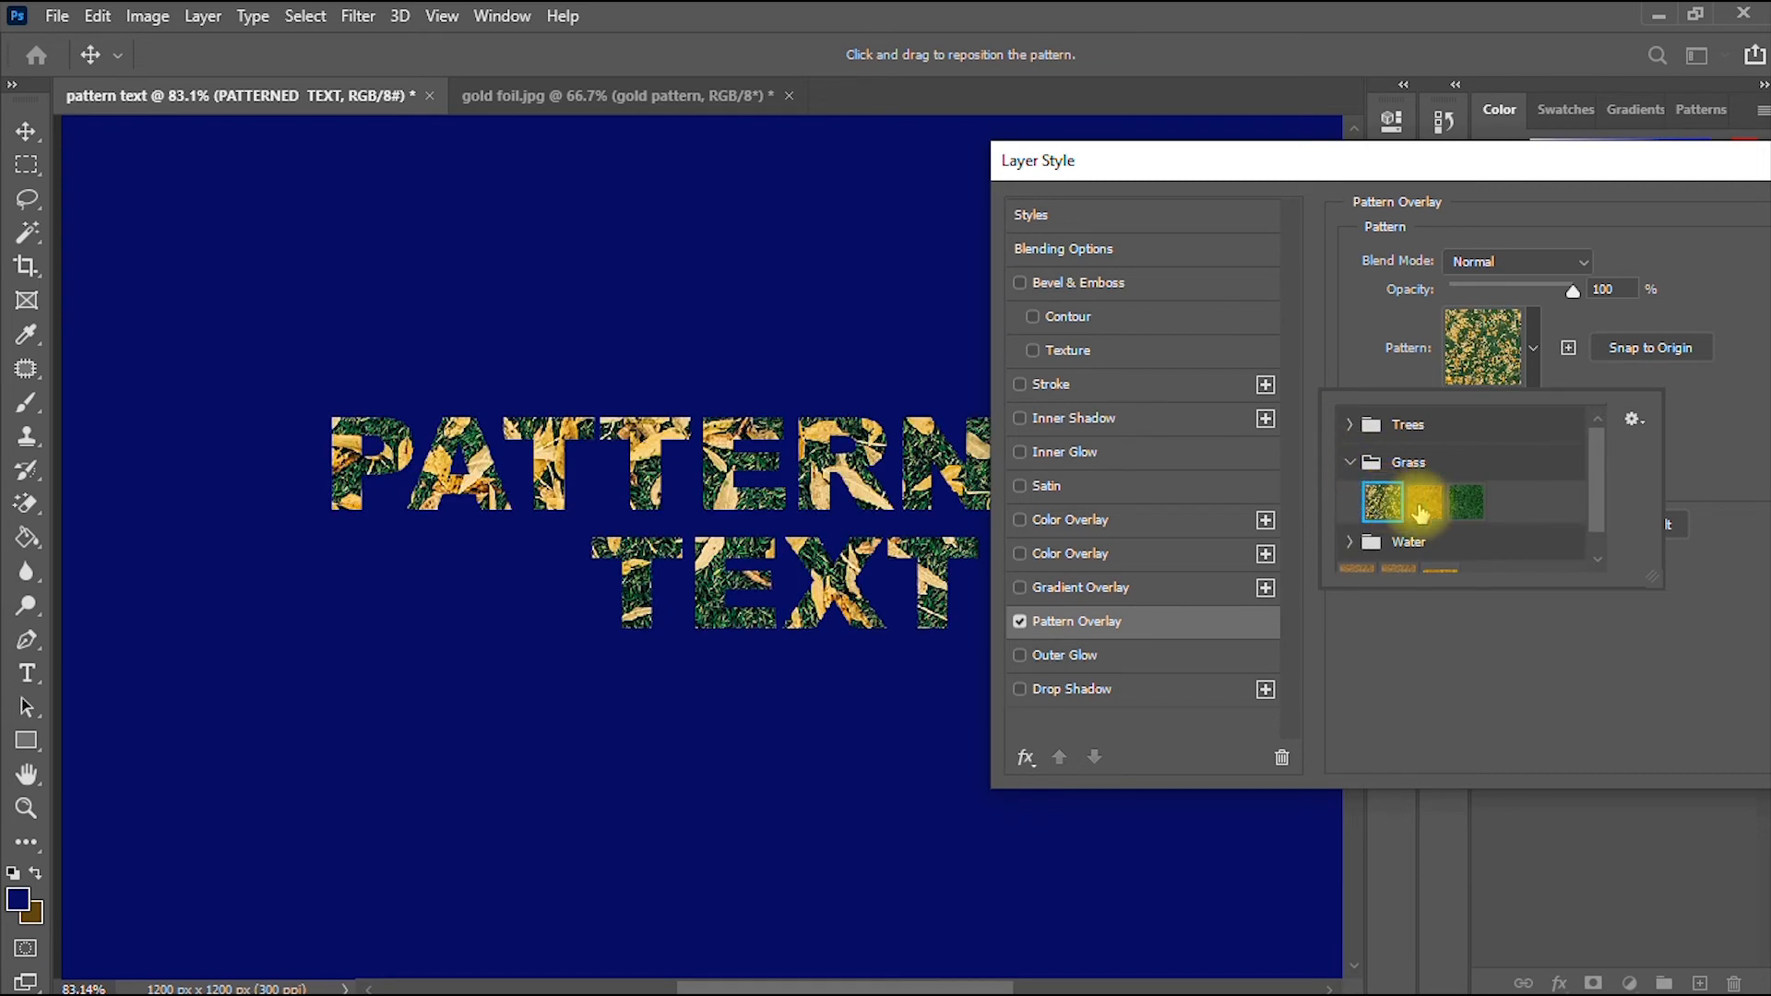
click(1432, 503)
click(1470, 506)
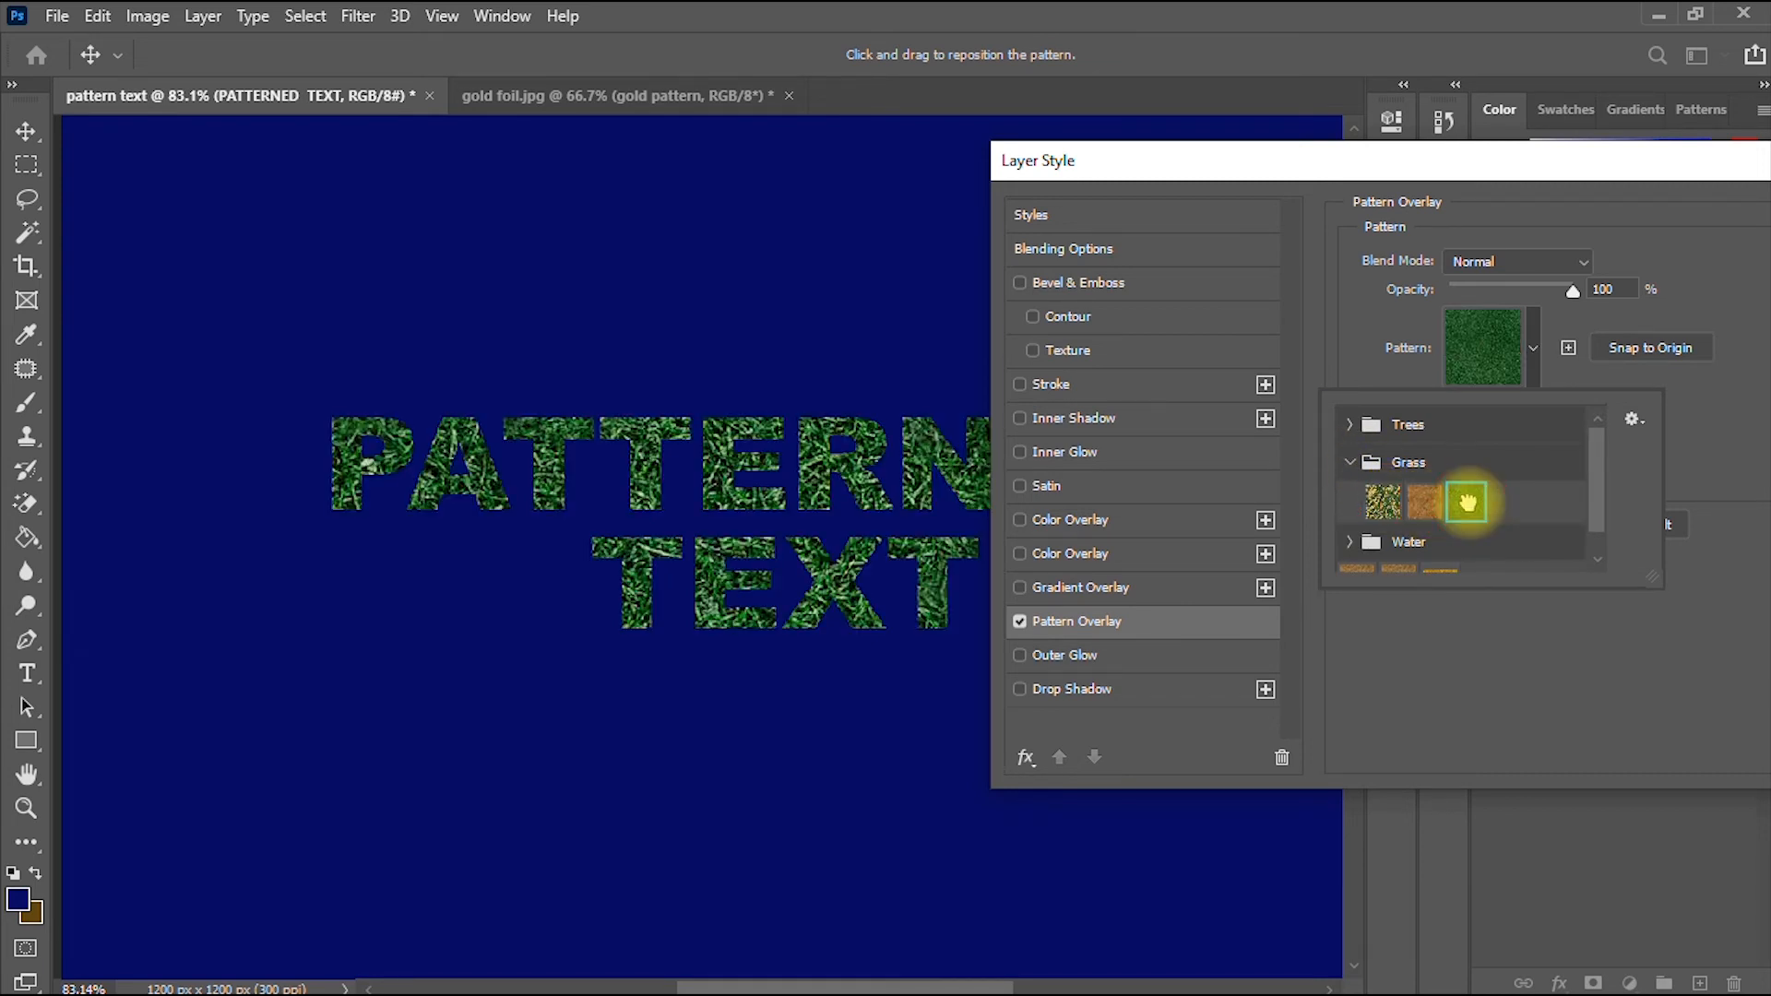
- Try the blue pattern from the Water group as the text's pattern overlay
click(1358, 460)
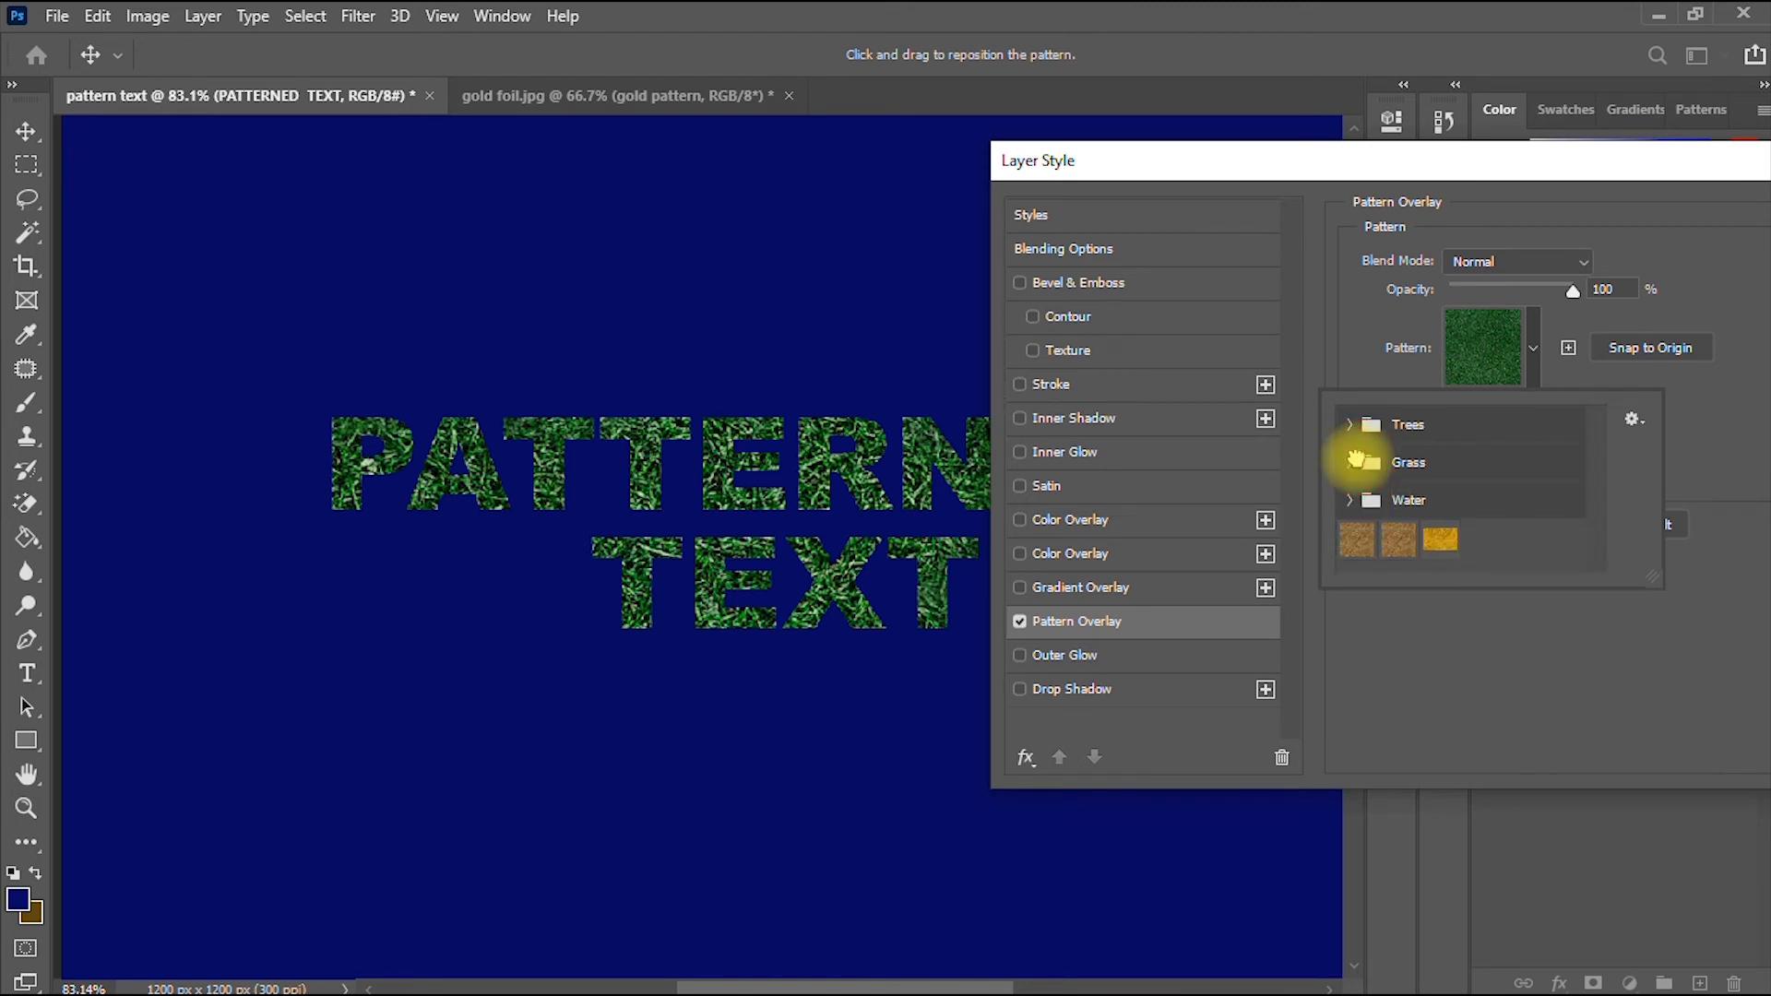
click(1358, 500)
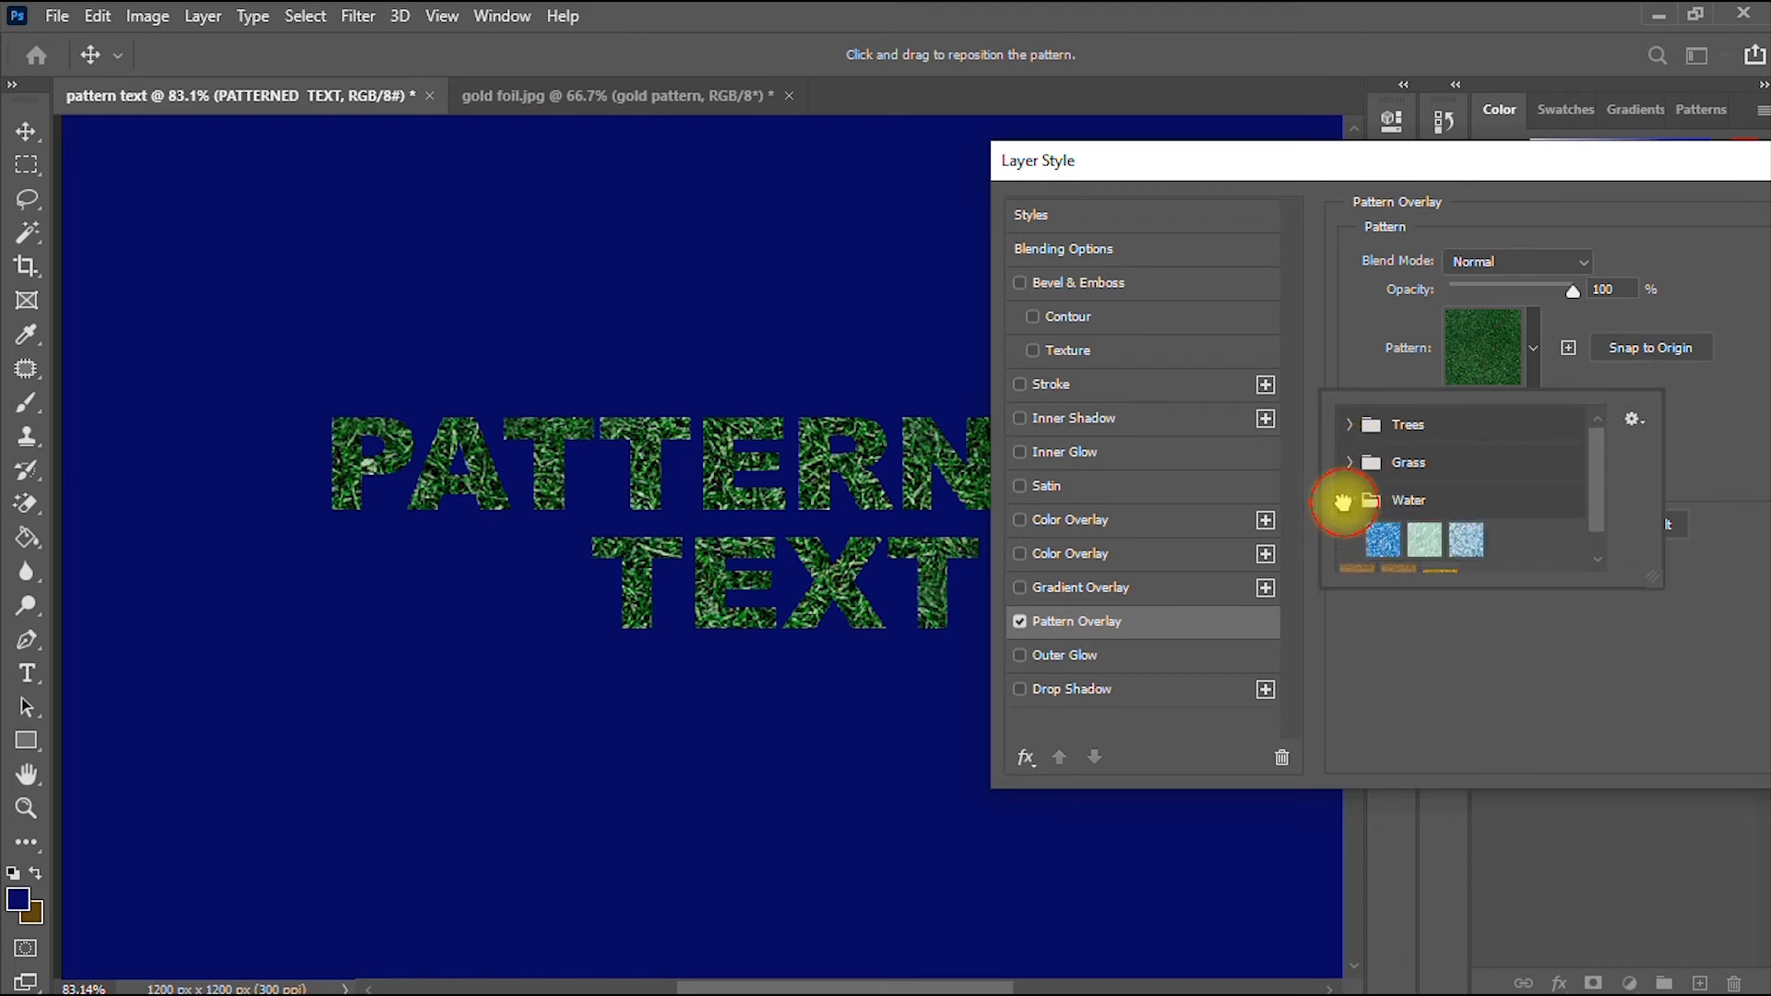
click(1375, 545)
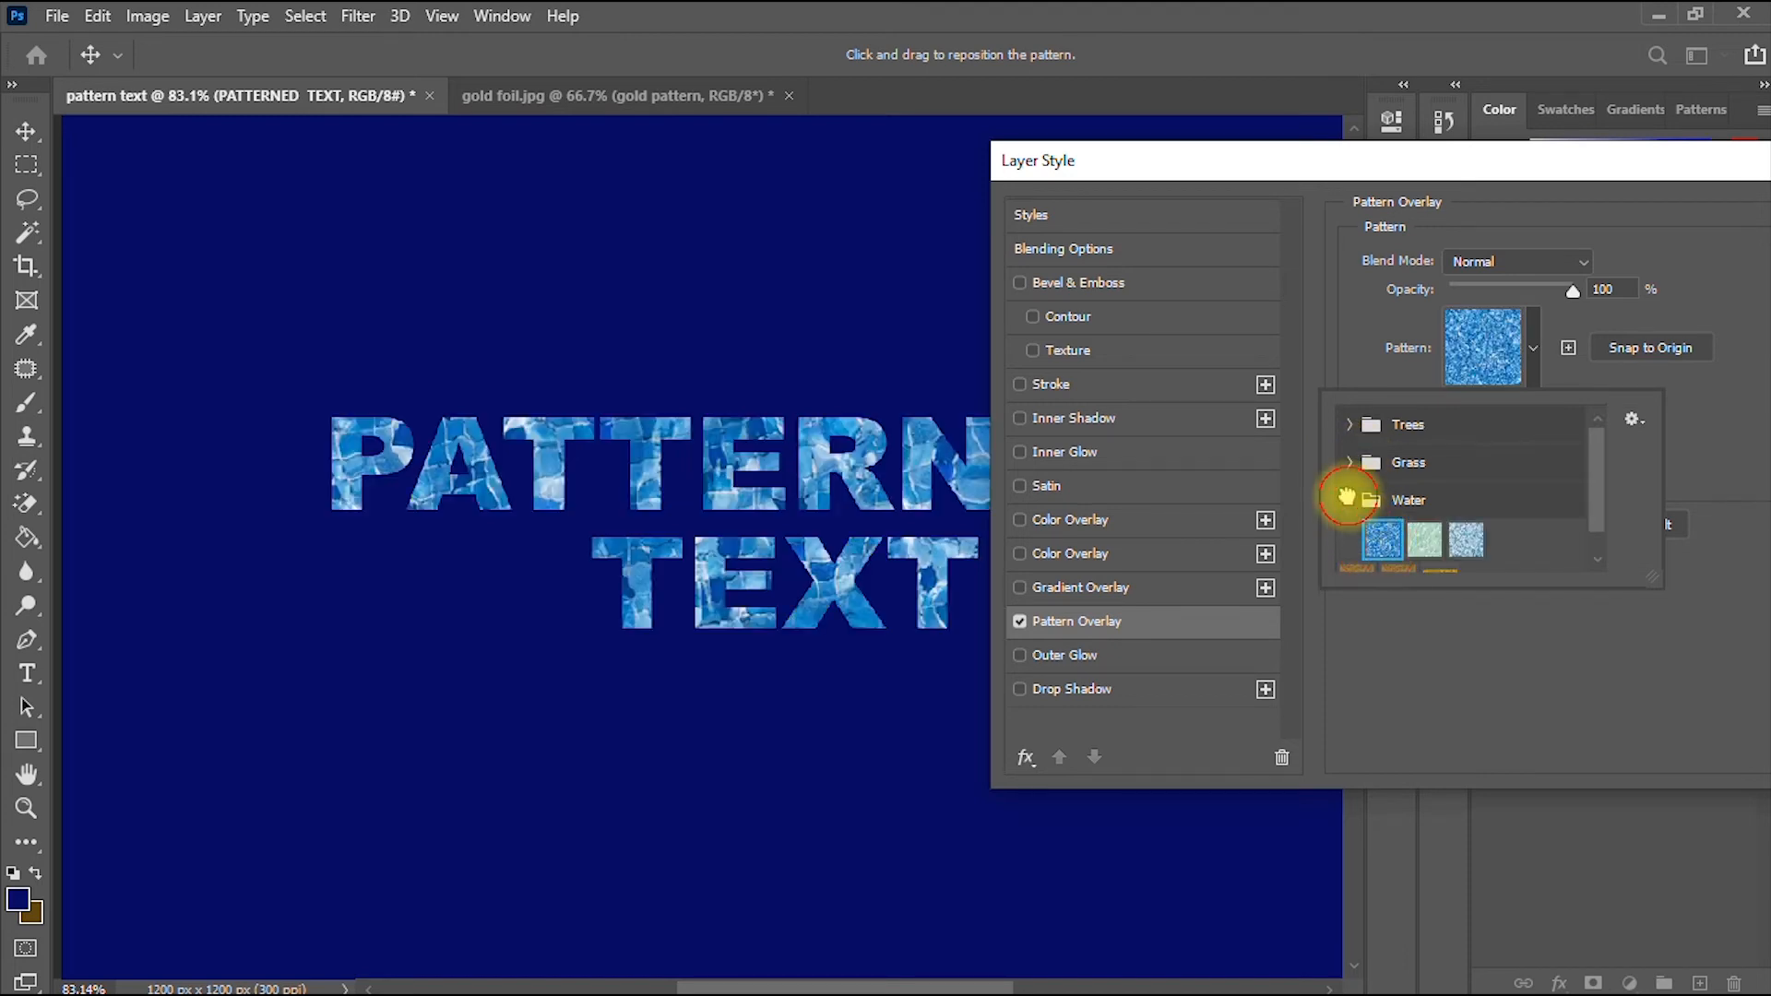
- Try the second ungrouped brown pattern, and set the overlay to the gold foil pattern
click(1352, 500)
click(1393, 542)
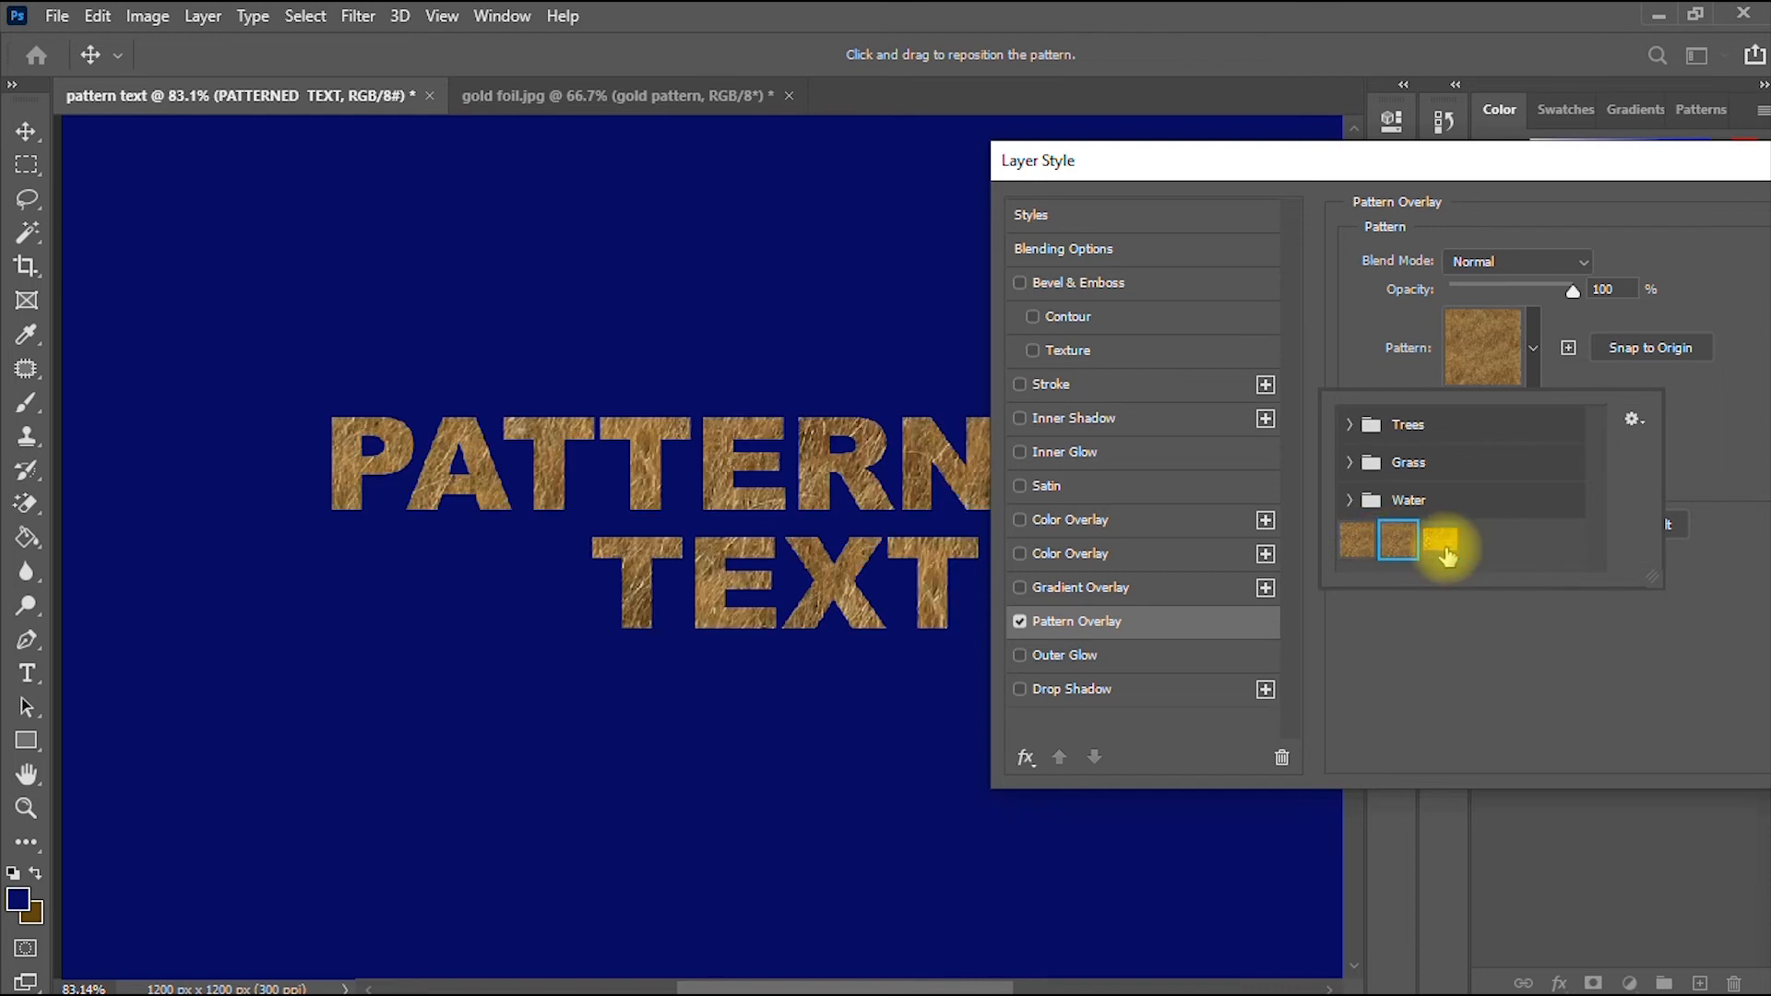
click(1440, 544)
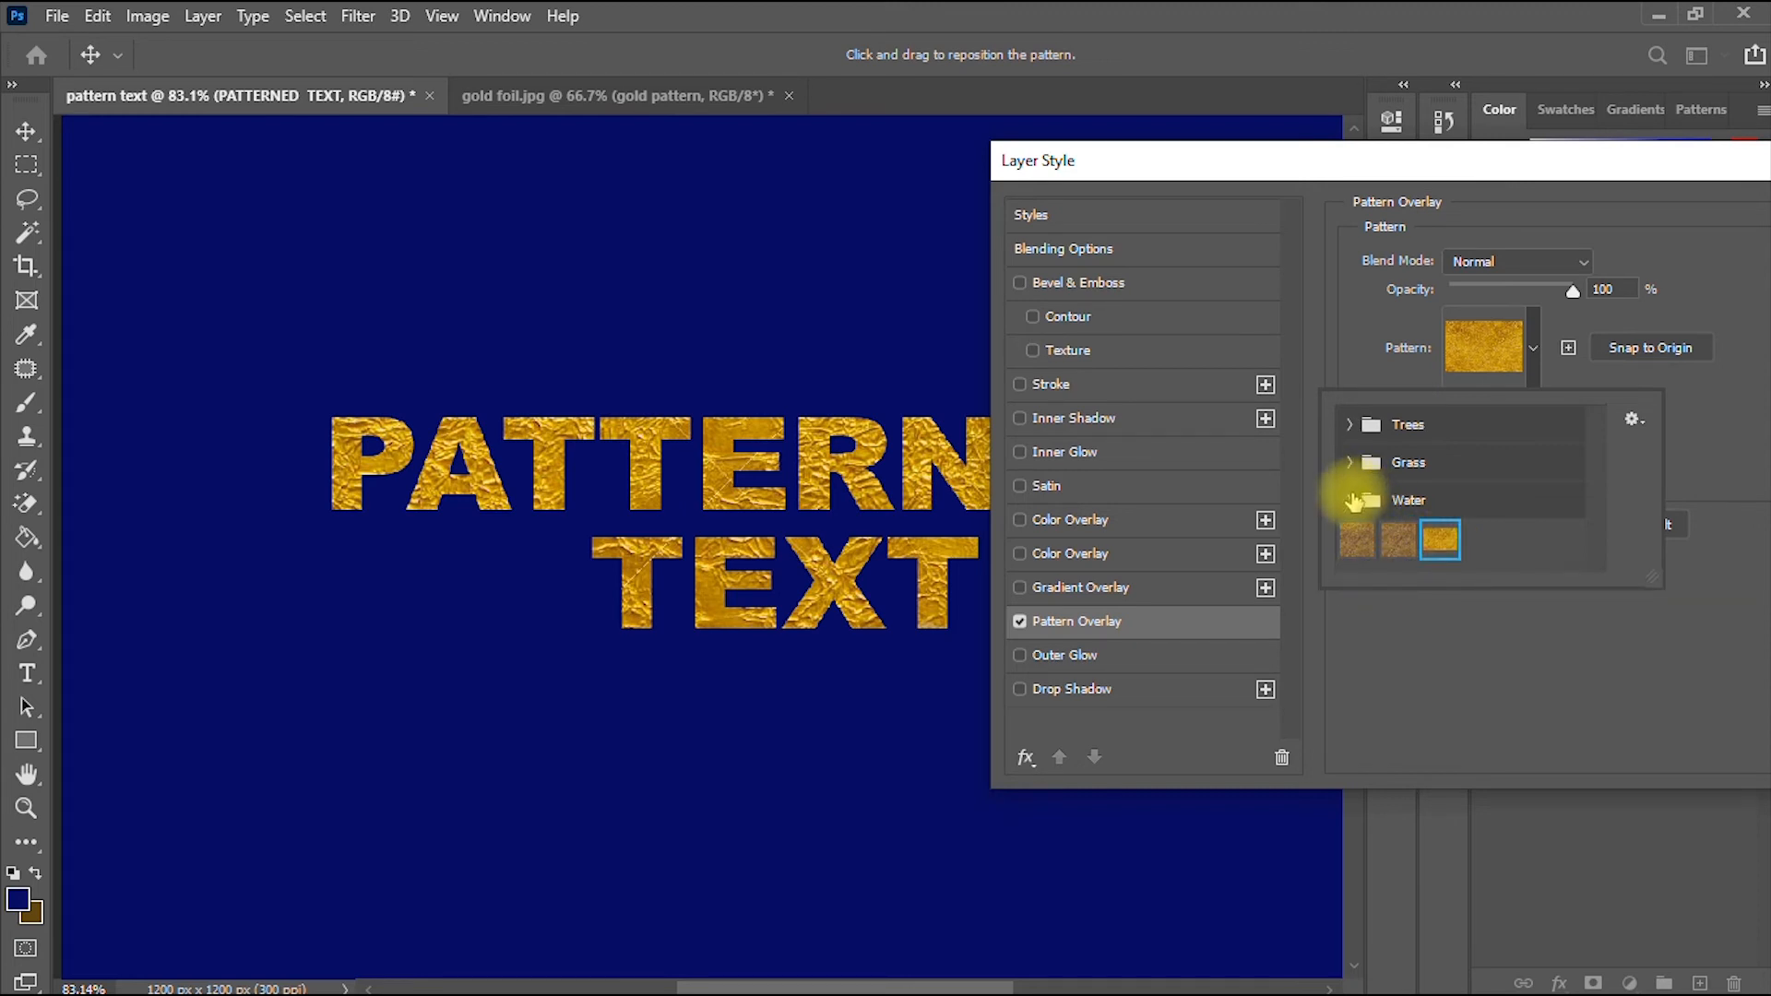
- Try the ungrouped brown patterns as the text's pattern overlay, and return the overlay to the gold foil pattern
click(1393, 503)
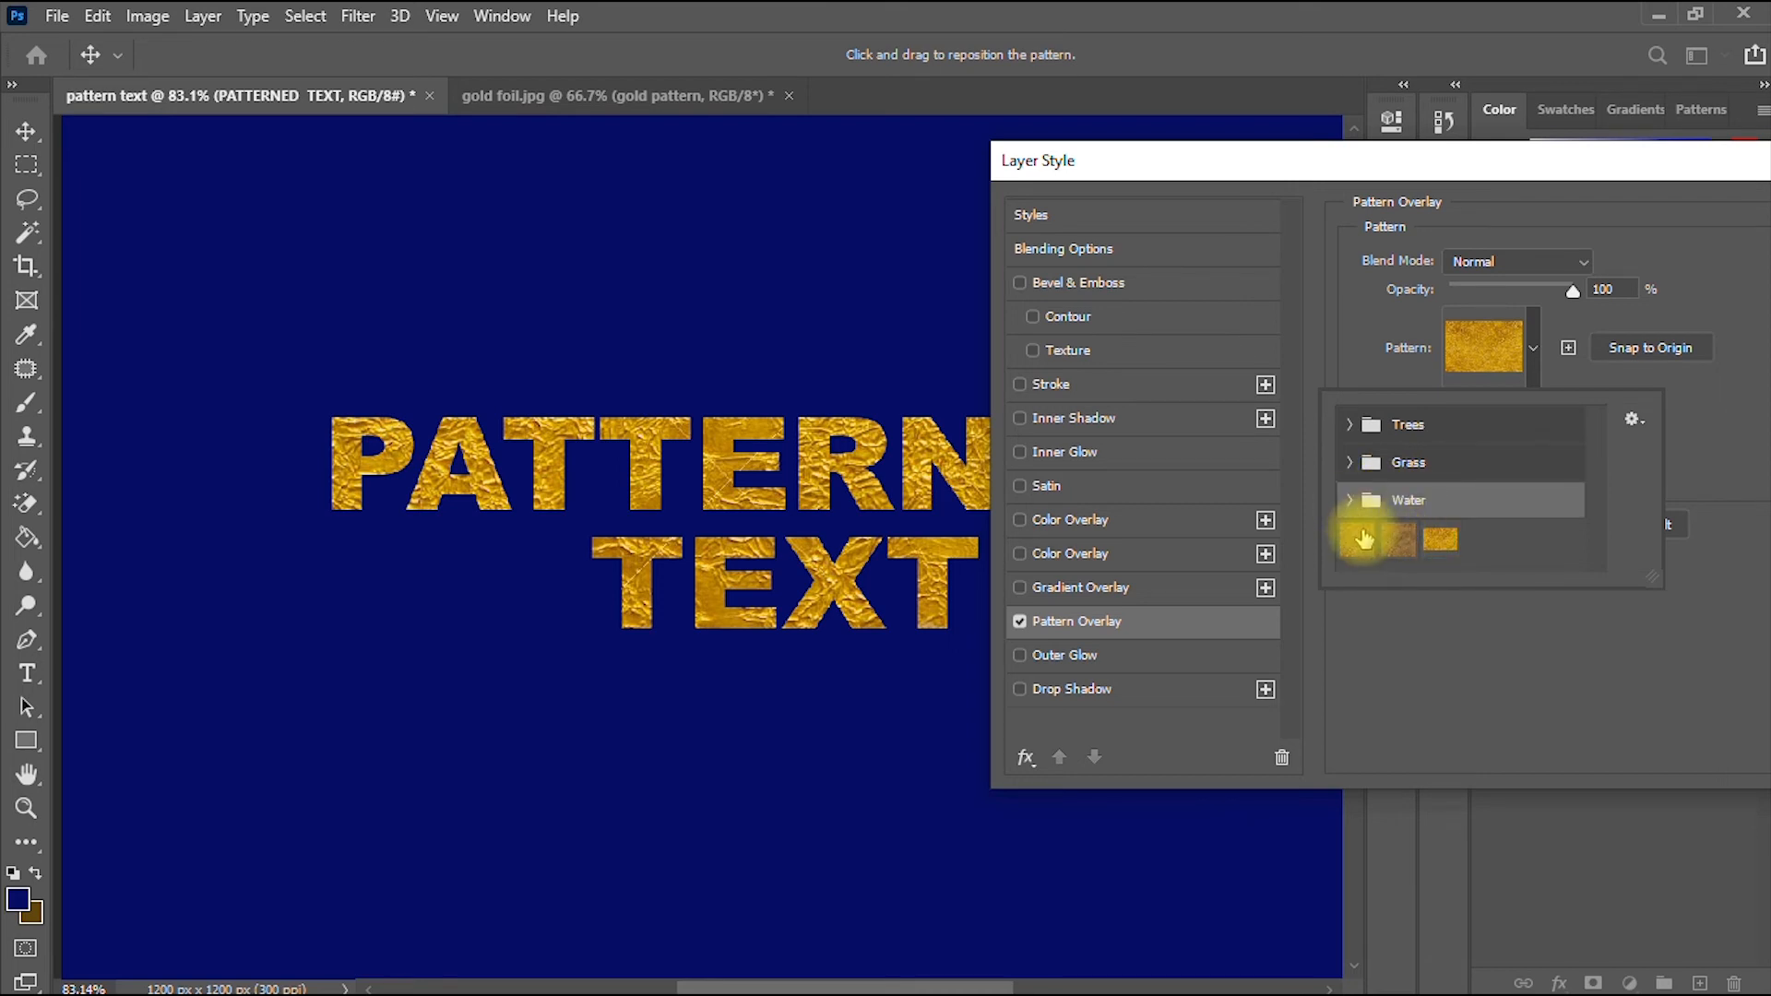
click(1365, 539)
click(1439, 539)
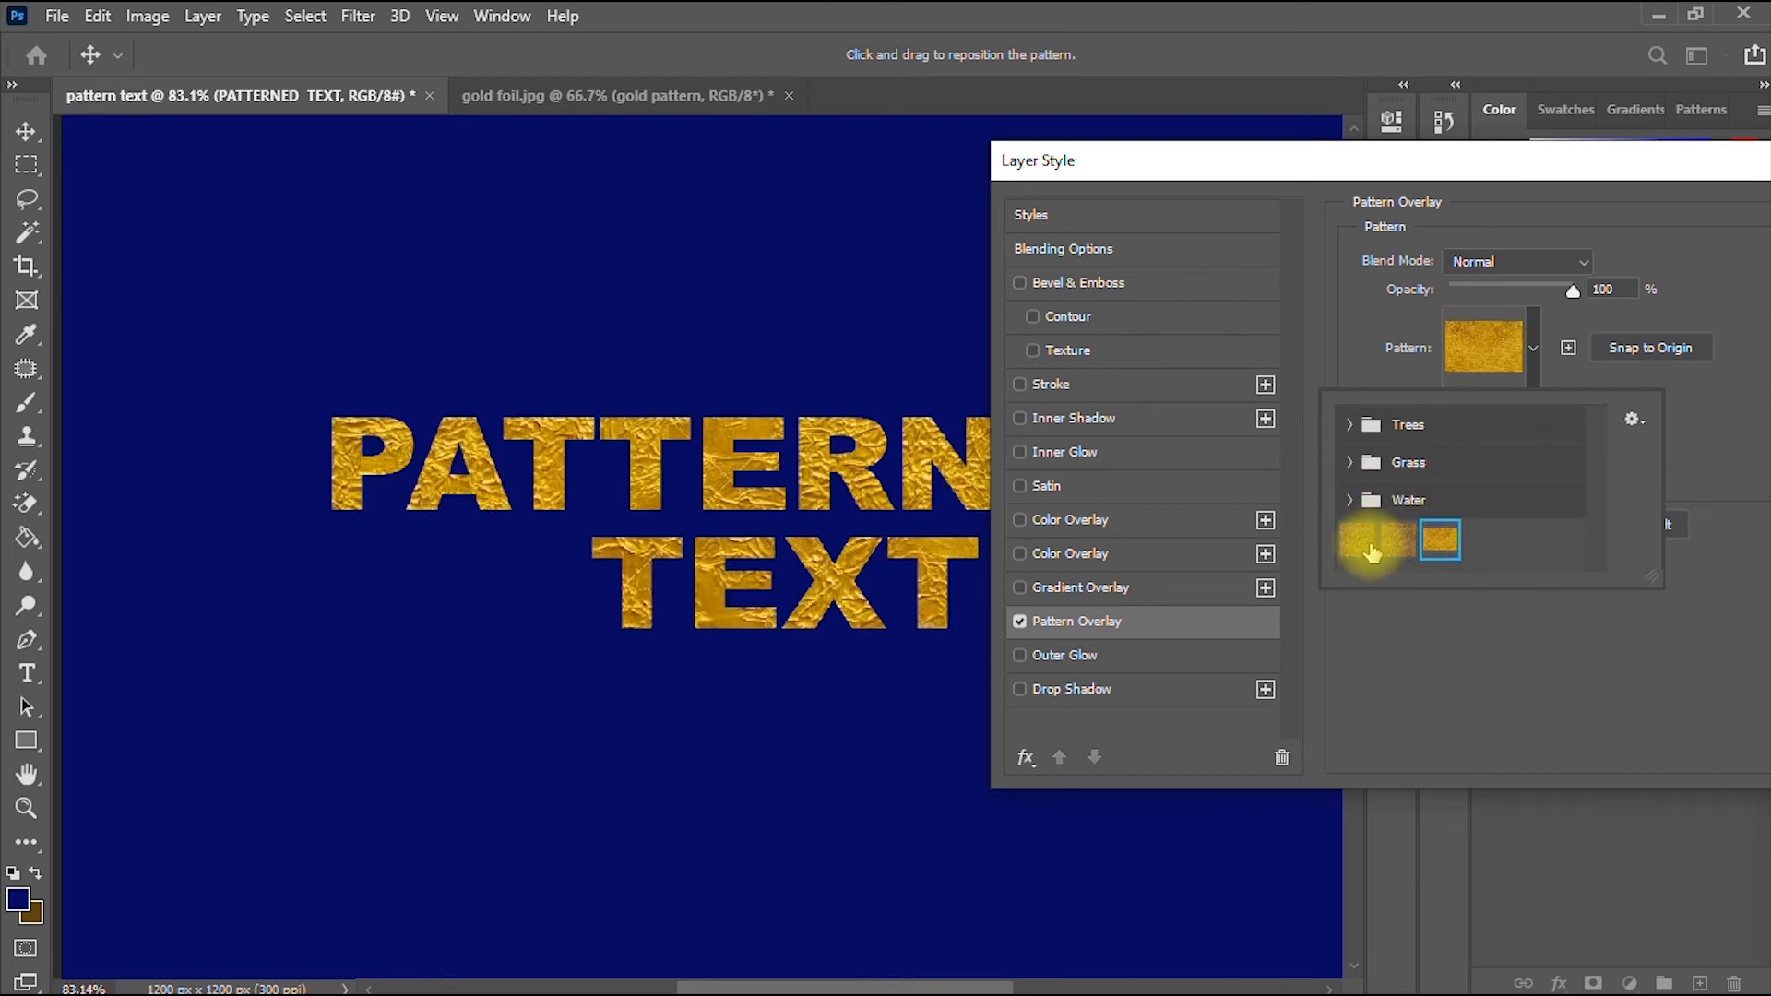
click(1364, 544)
click(1398, 542)
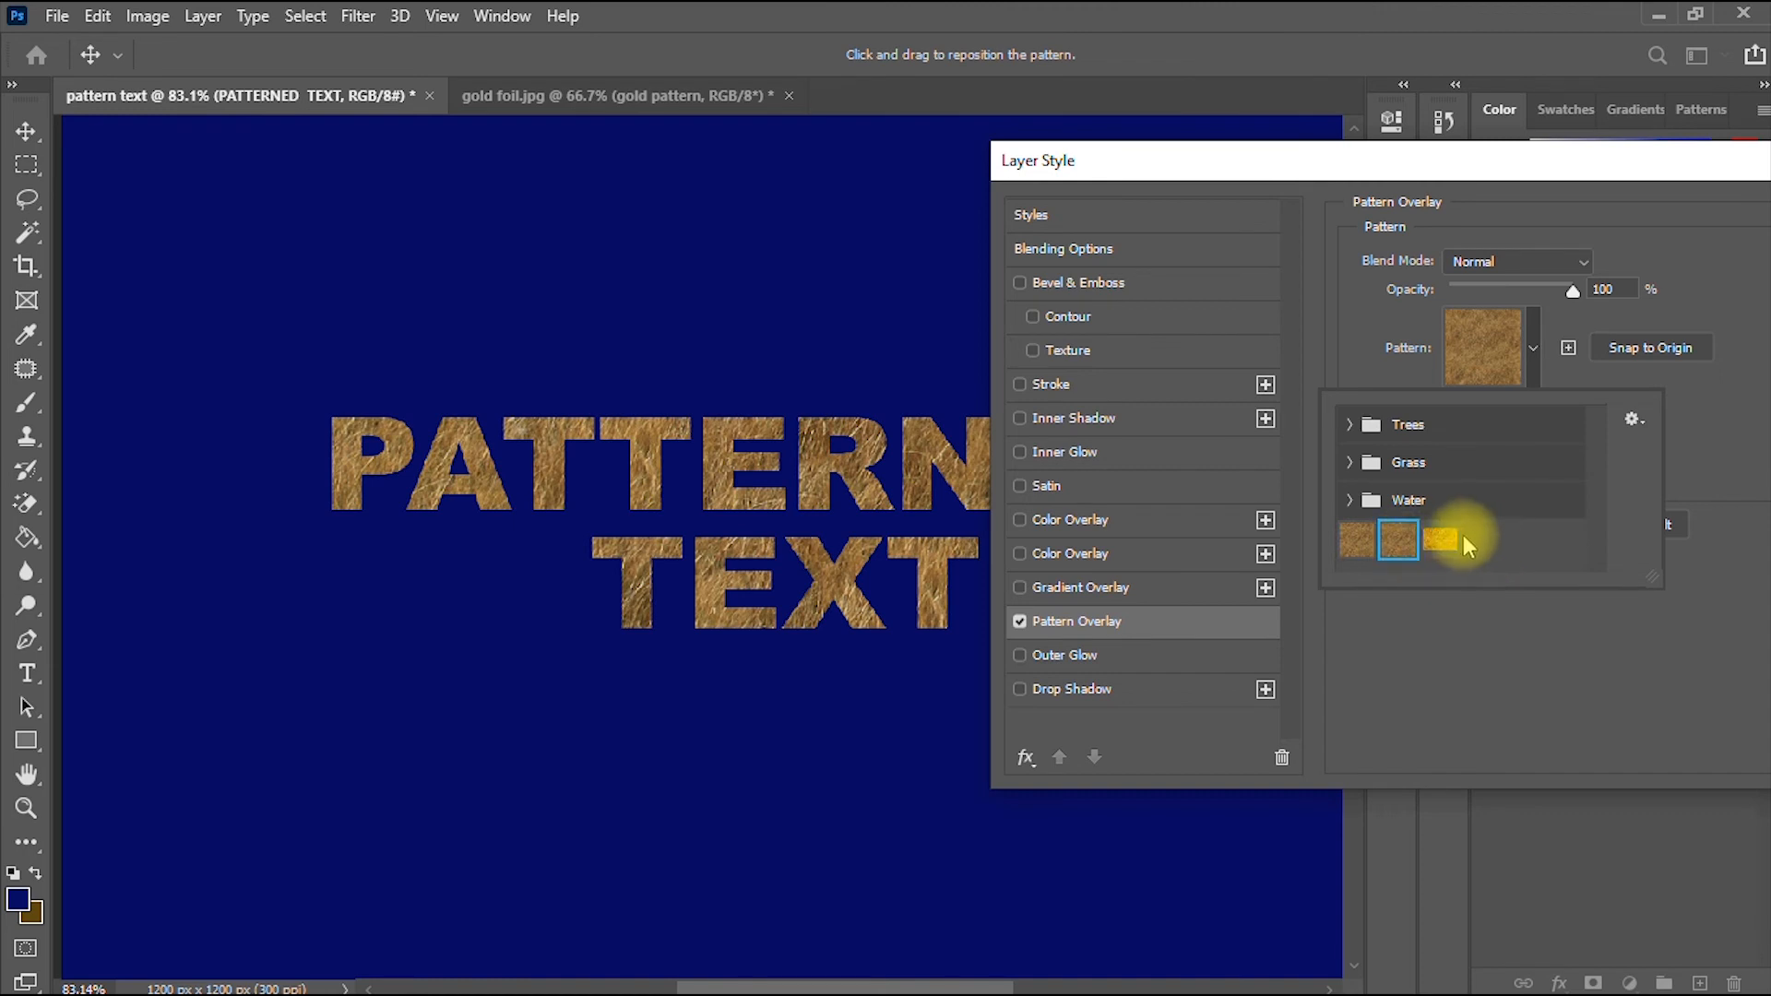
click(1441, 539)
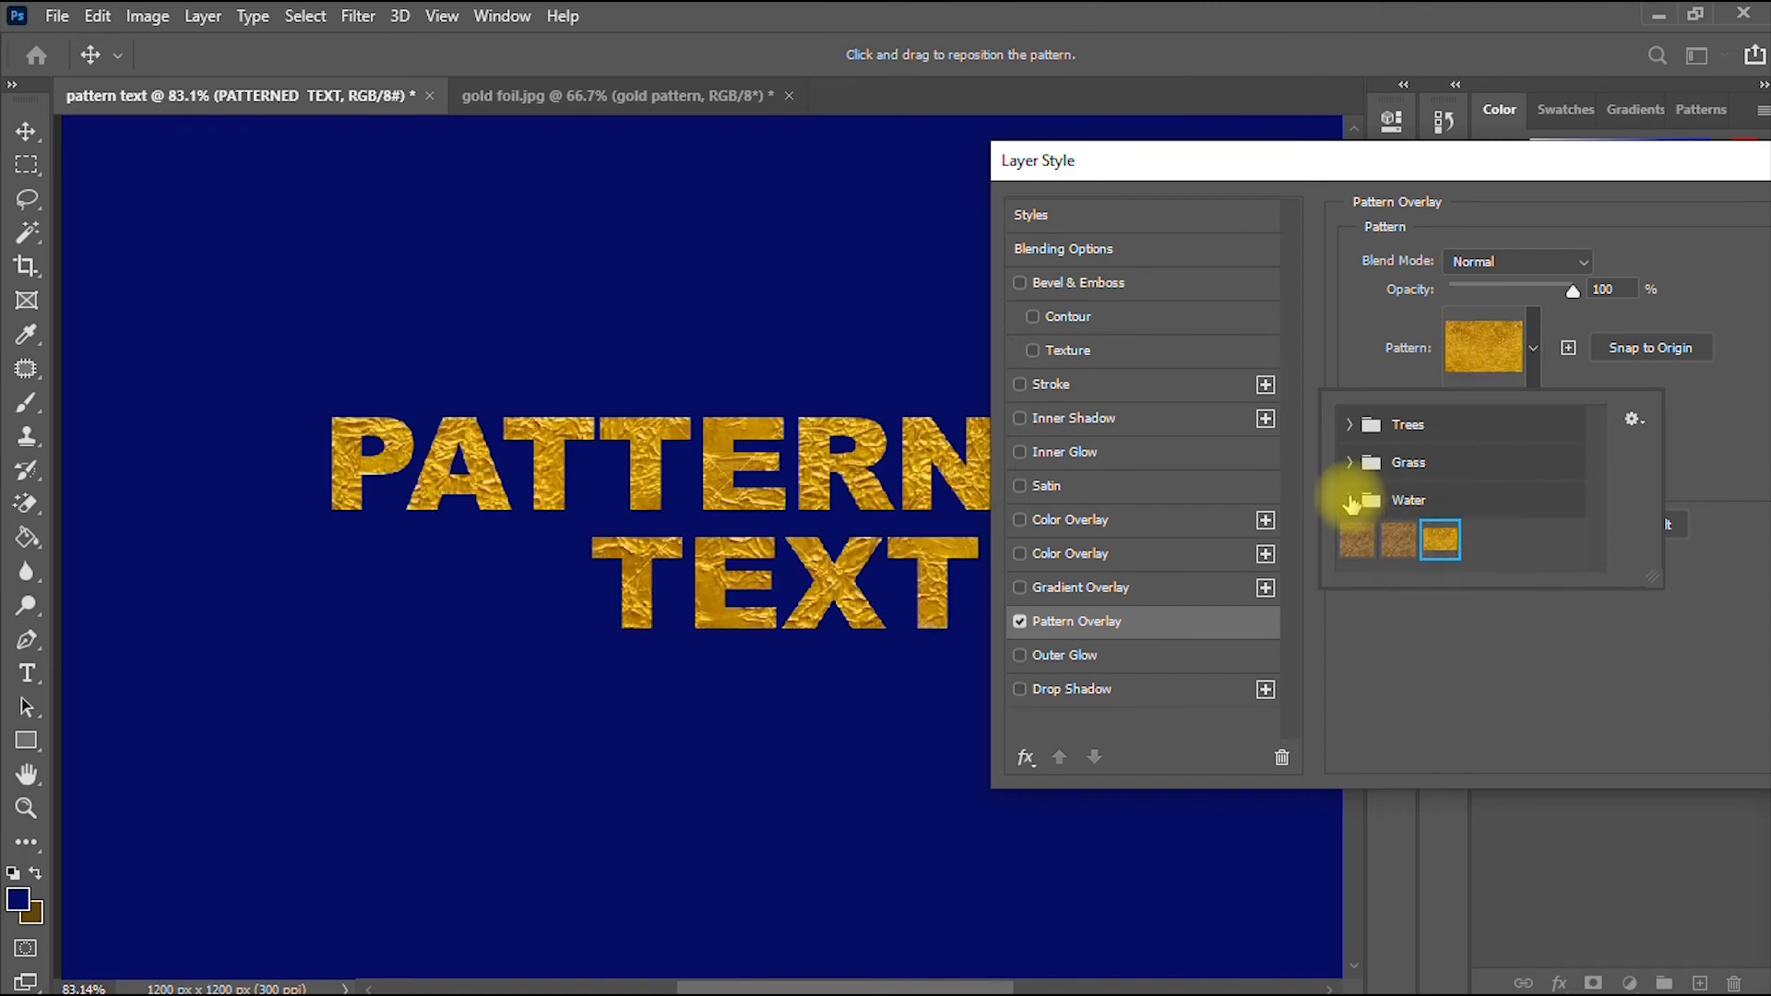
- Try each of the three patterns from the Water group as the text's pattern overlay
click(1350, 500)
click(1383, 540)
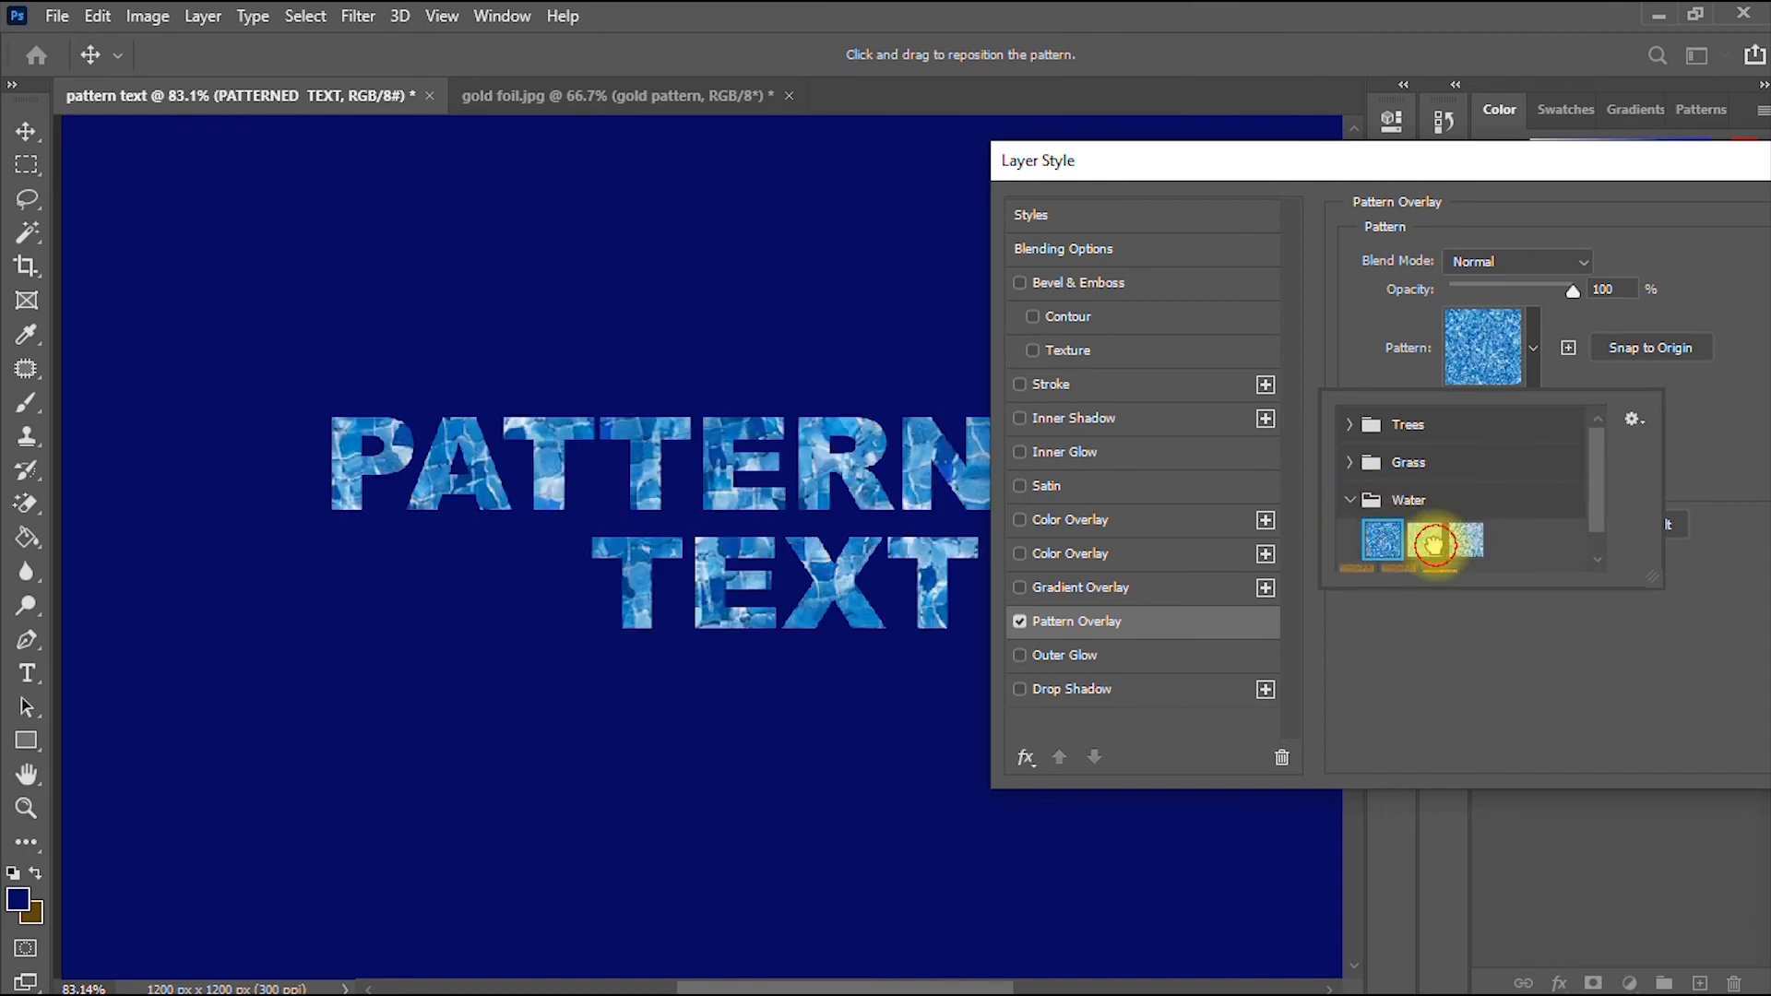
click(1433, 544)
click(1466, 540)
click(1351, 500)
- Compare the first two leaf patterns from the Trees group on the text, and set the overlay to the first one
click(1349, 462)
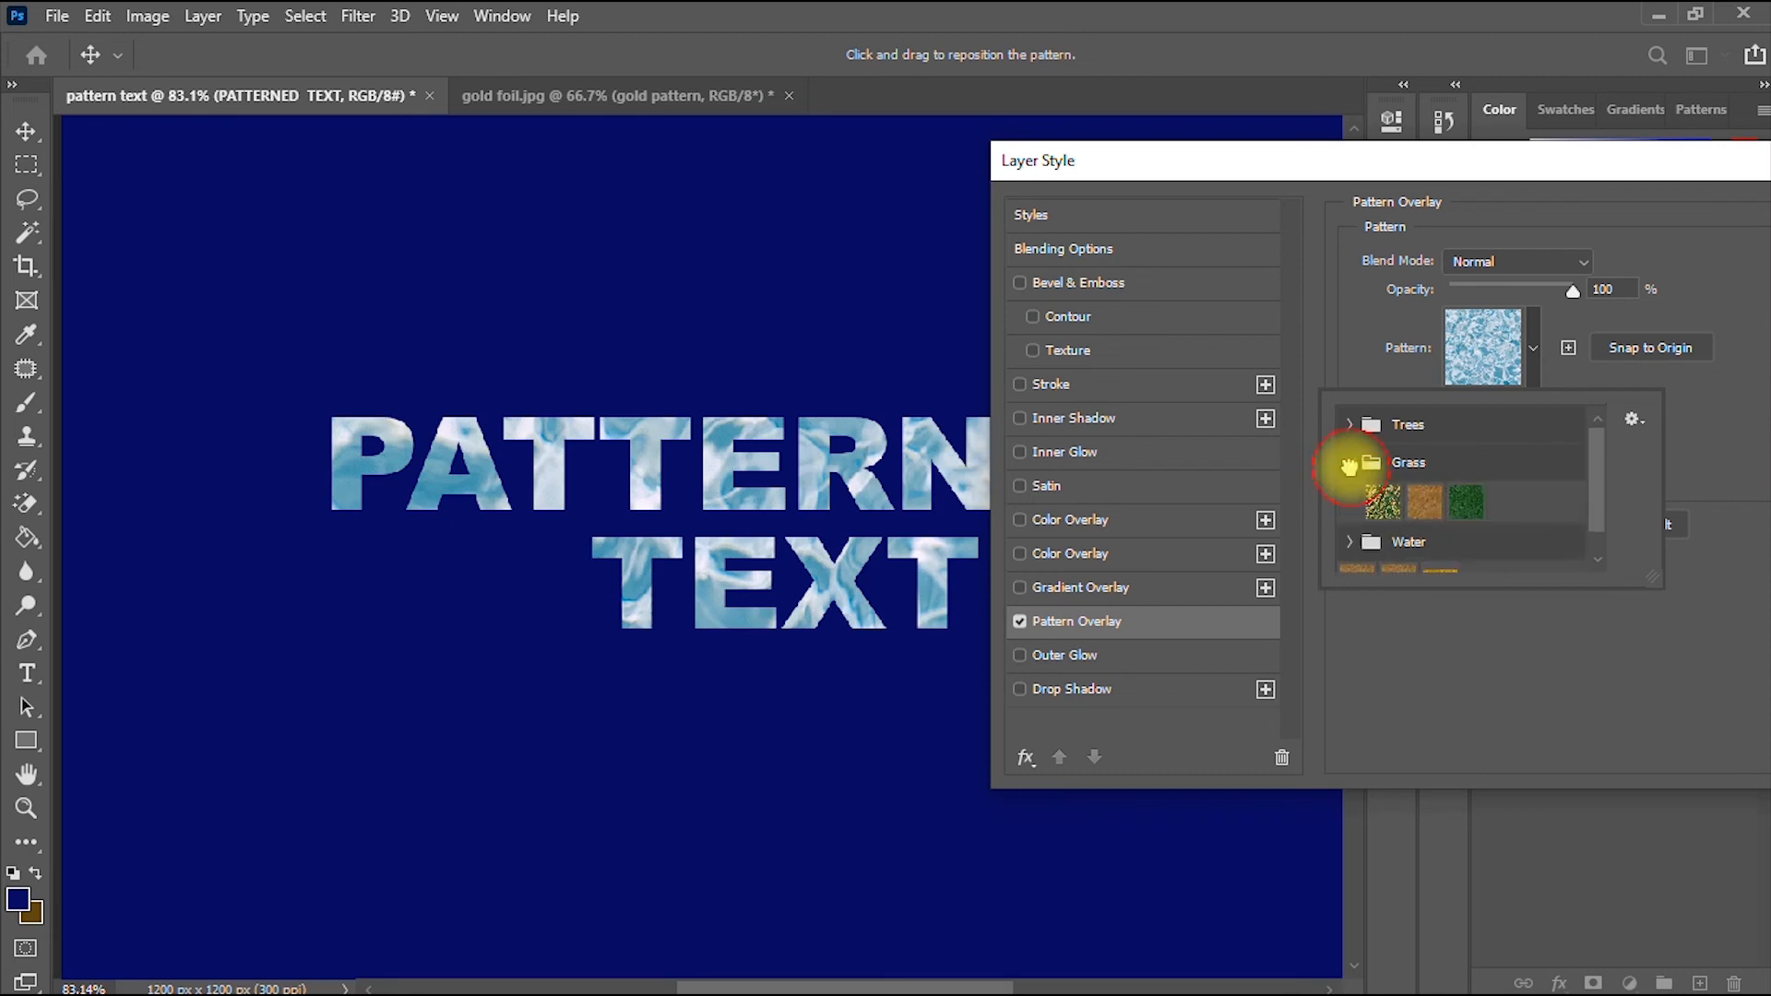
click(1351, 423)
click(1381, 464)
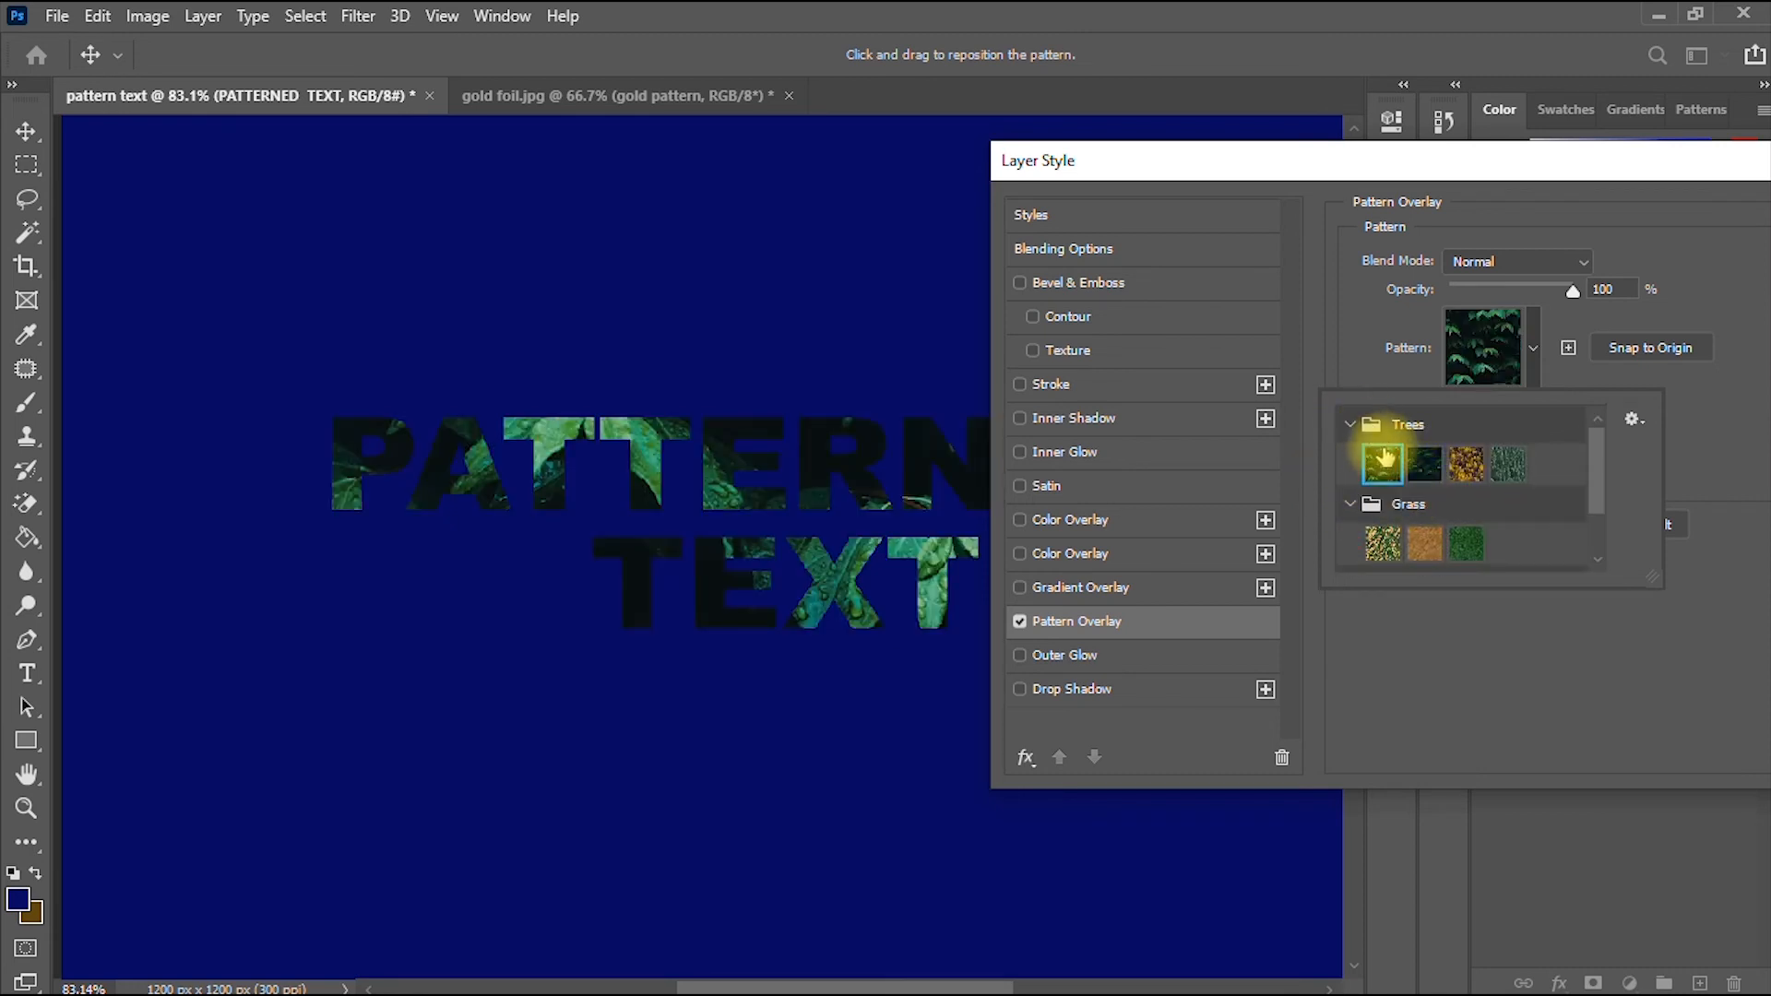
click(1421, 471)
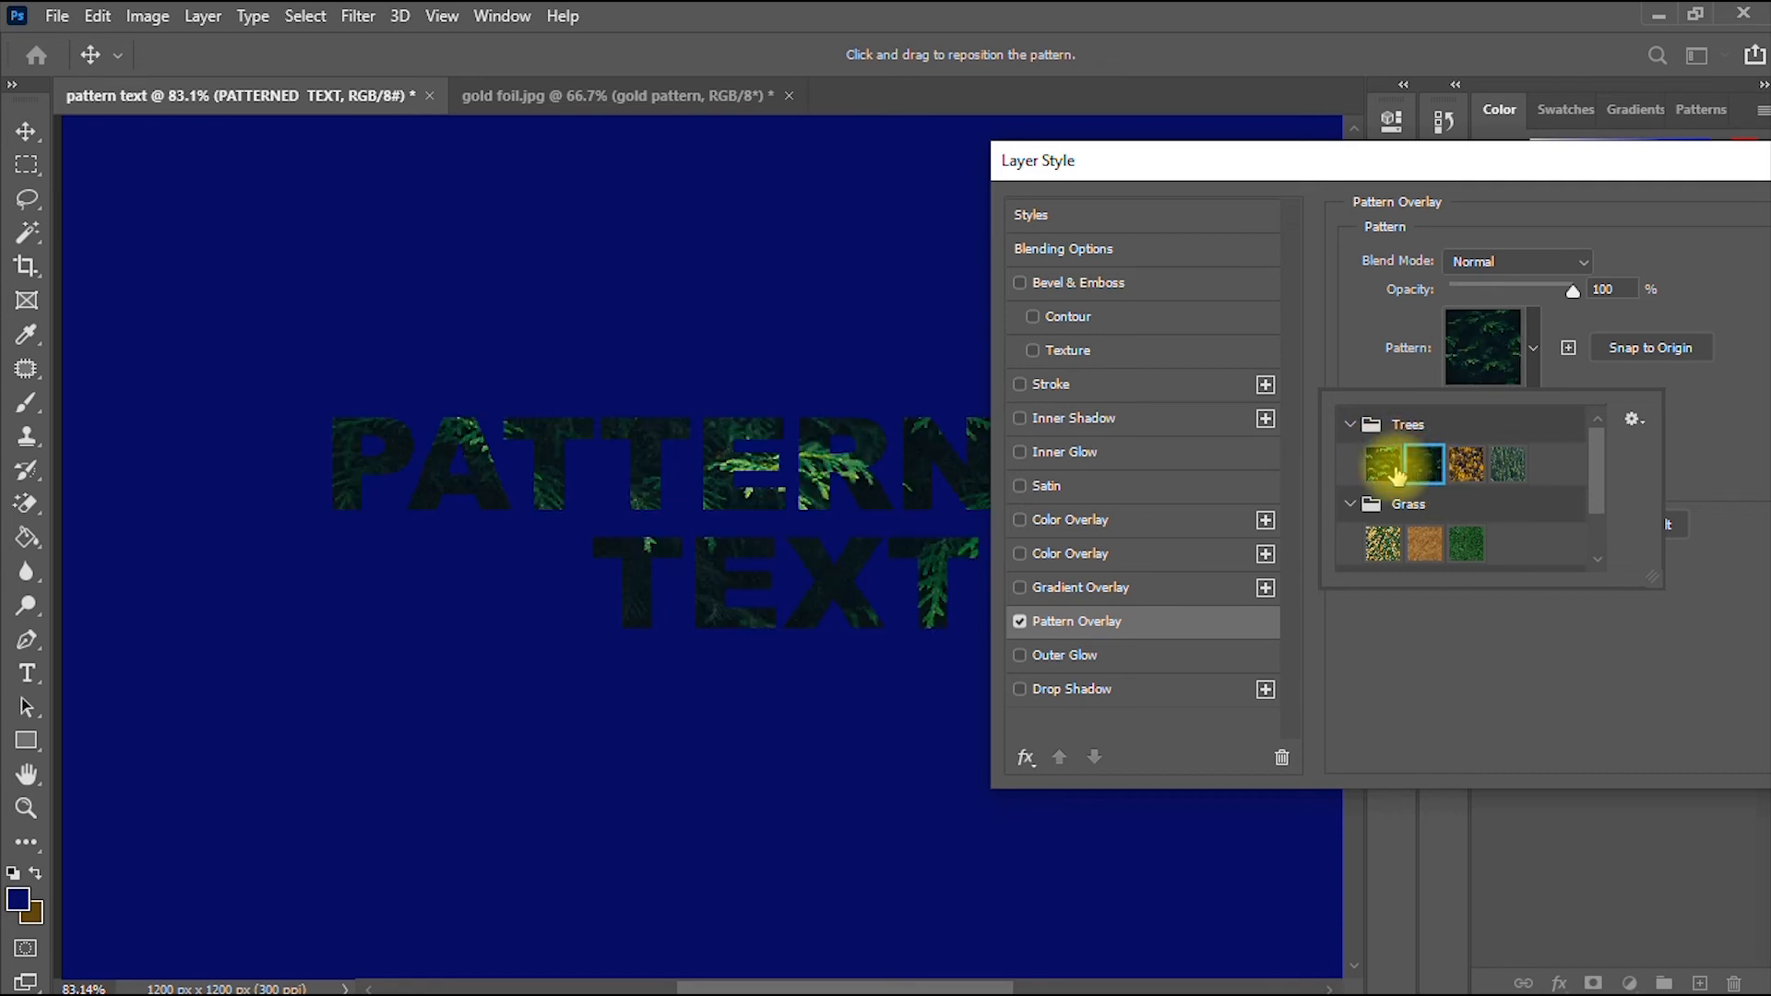
click(1392, 472)
- Add a 5 px off-white stroke around the patterned text and apply the layer style
drag(1510, 175, 1163, 221)
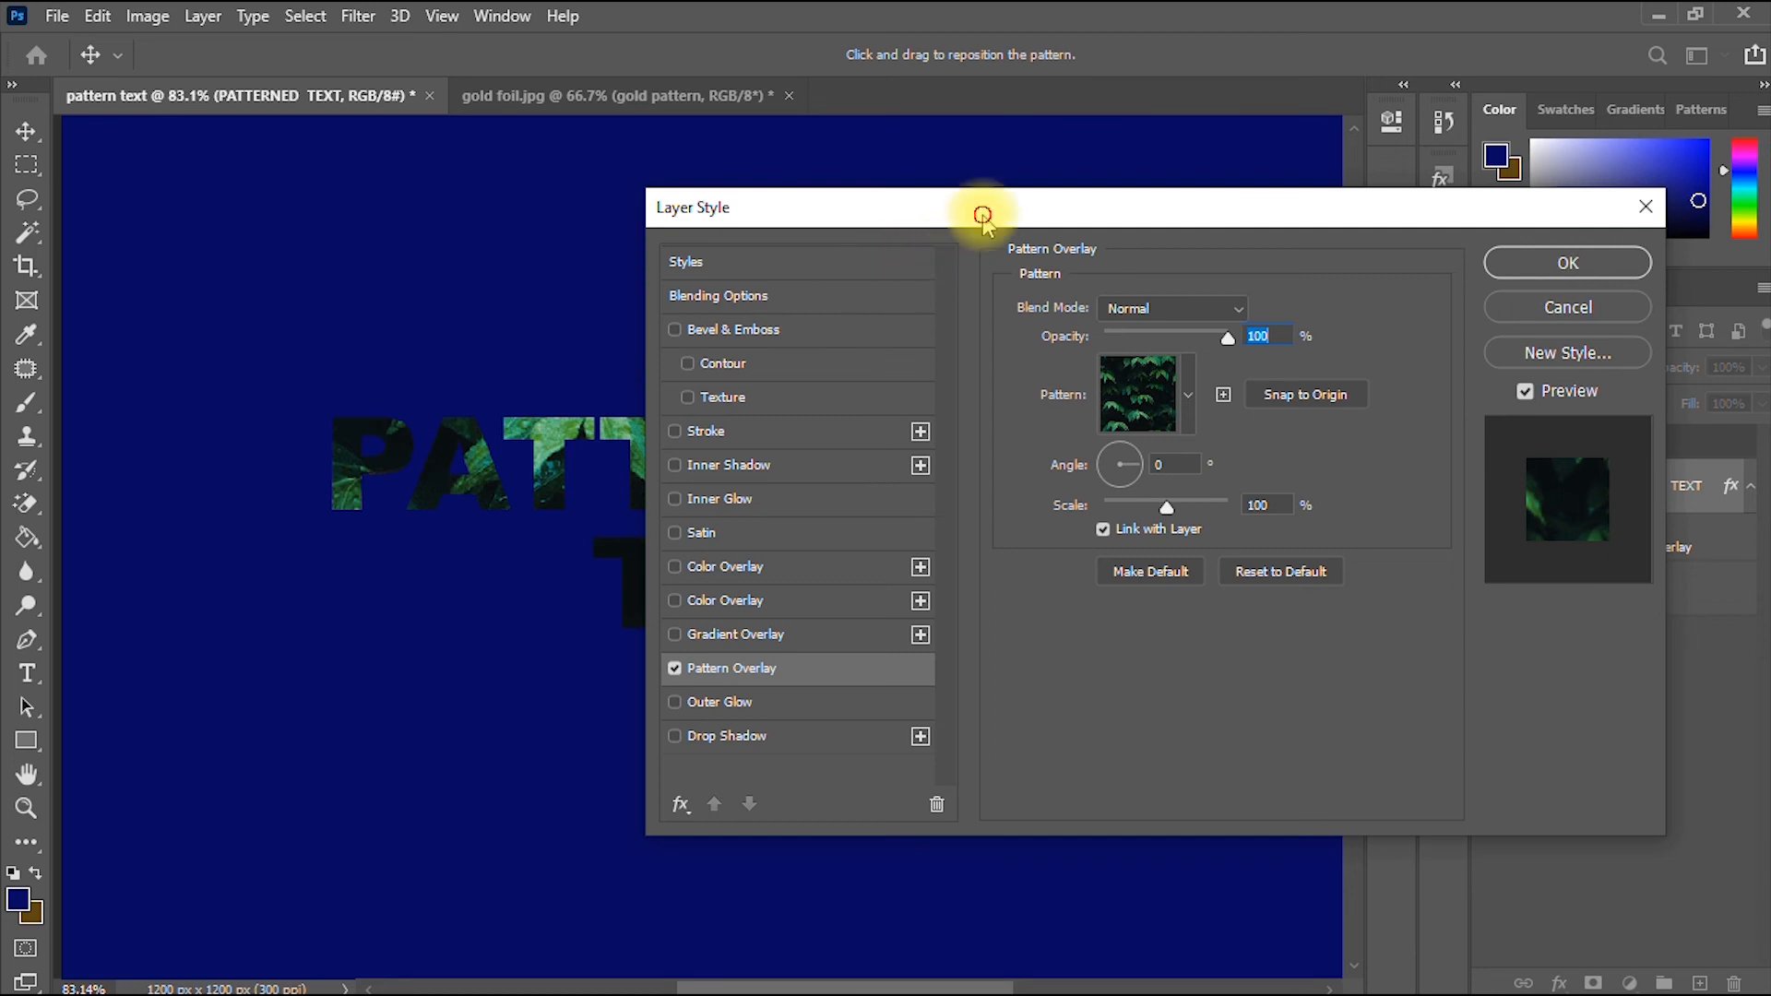
drag(983, 217, 1218, 231)
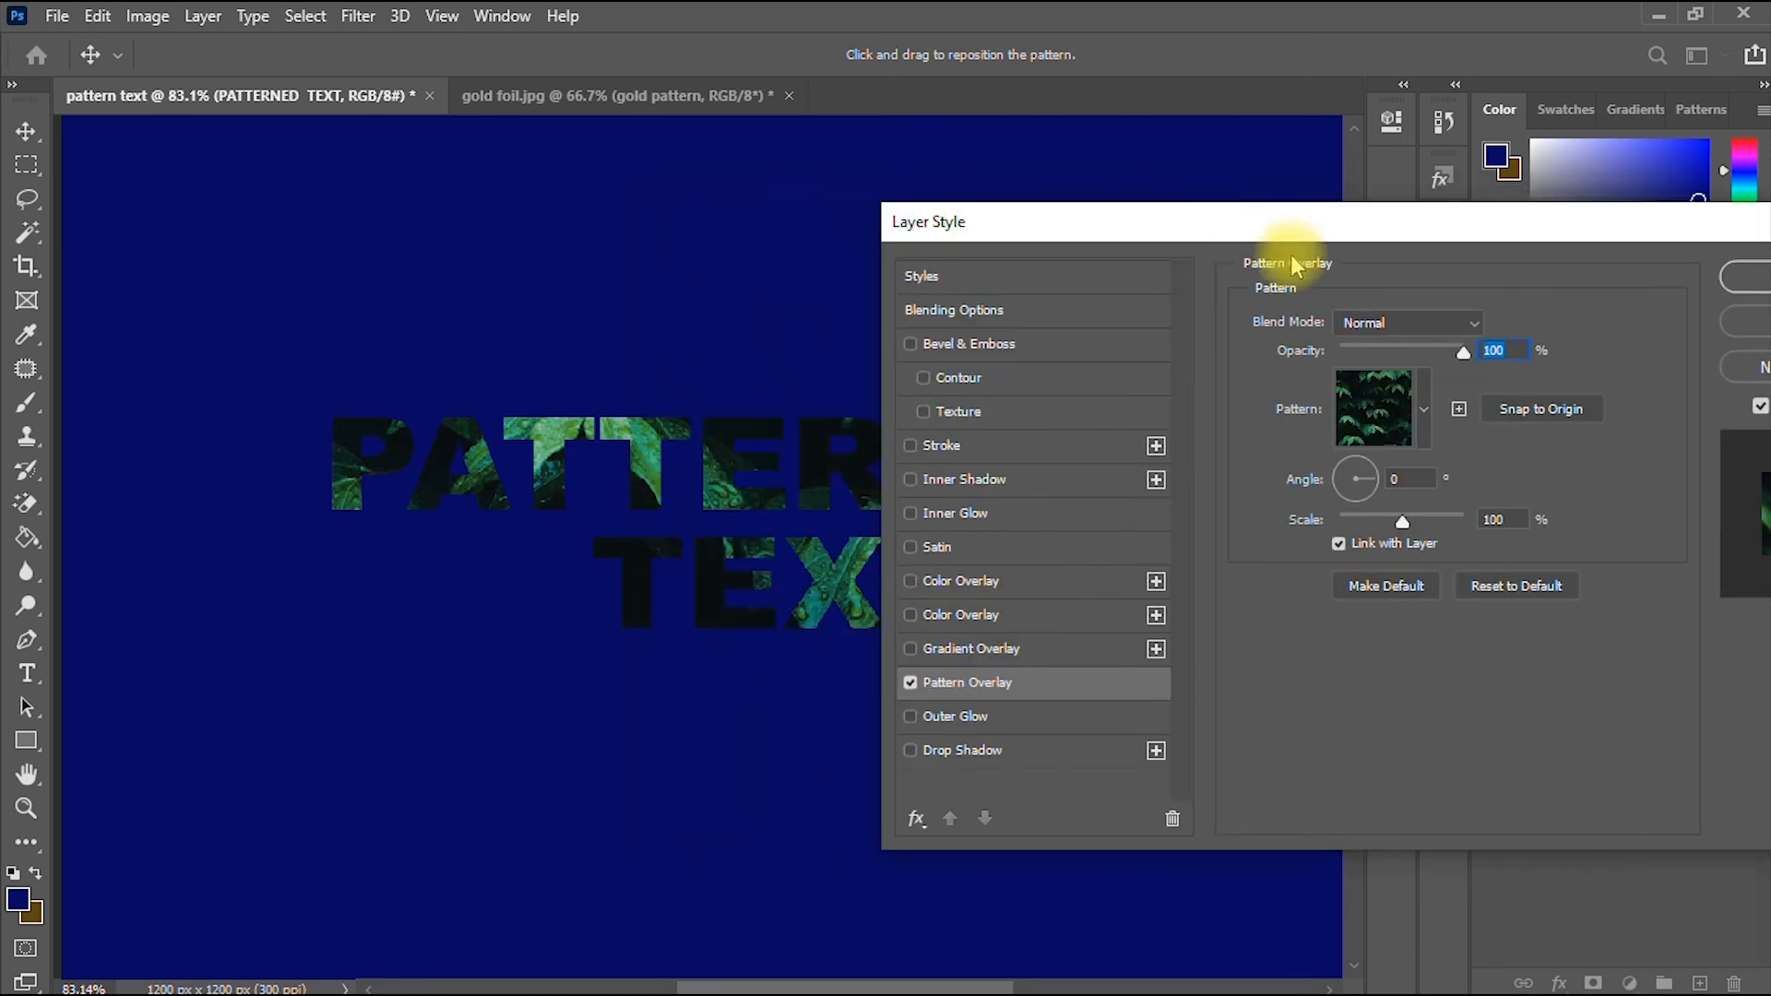
click(946, 448)
drag(1285, 230, 1243, 483)
drag(1304, 578, 1306, 578)
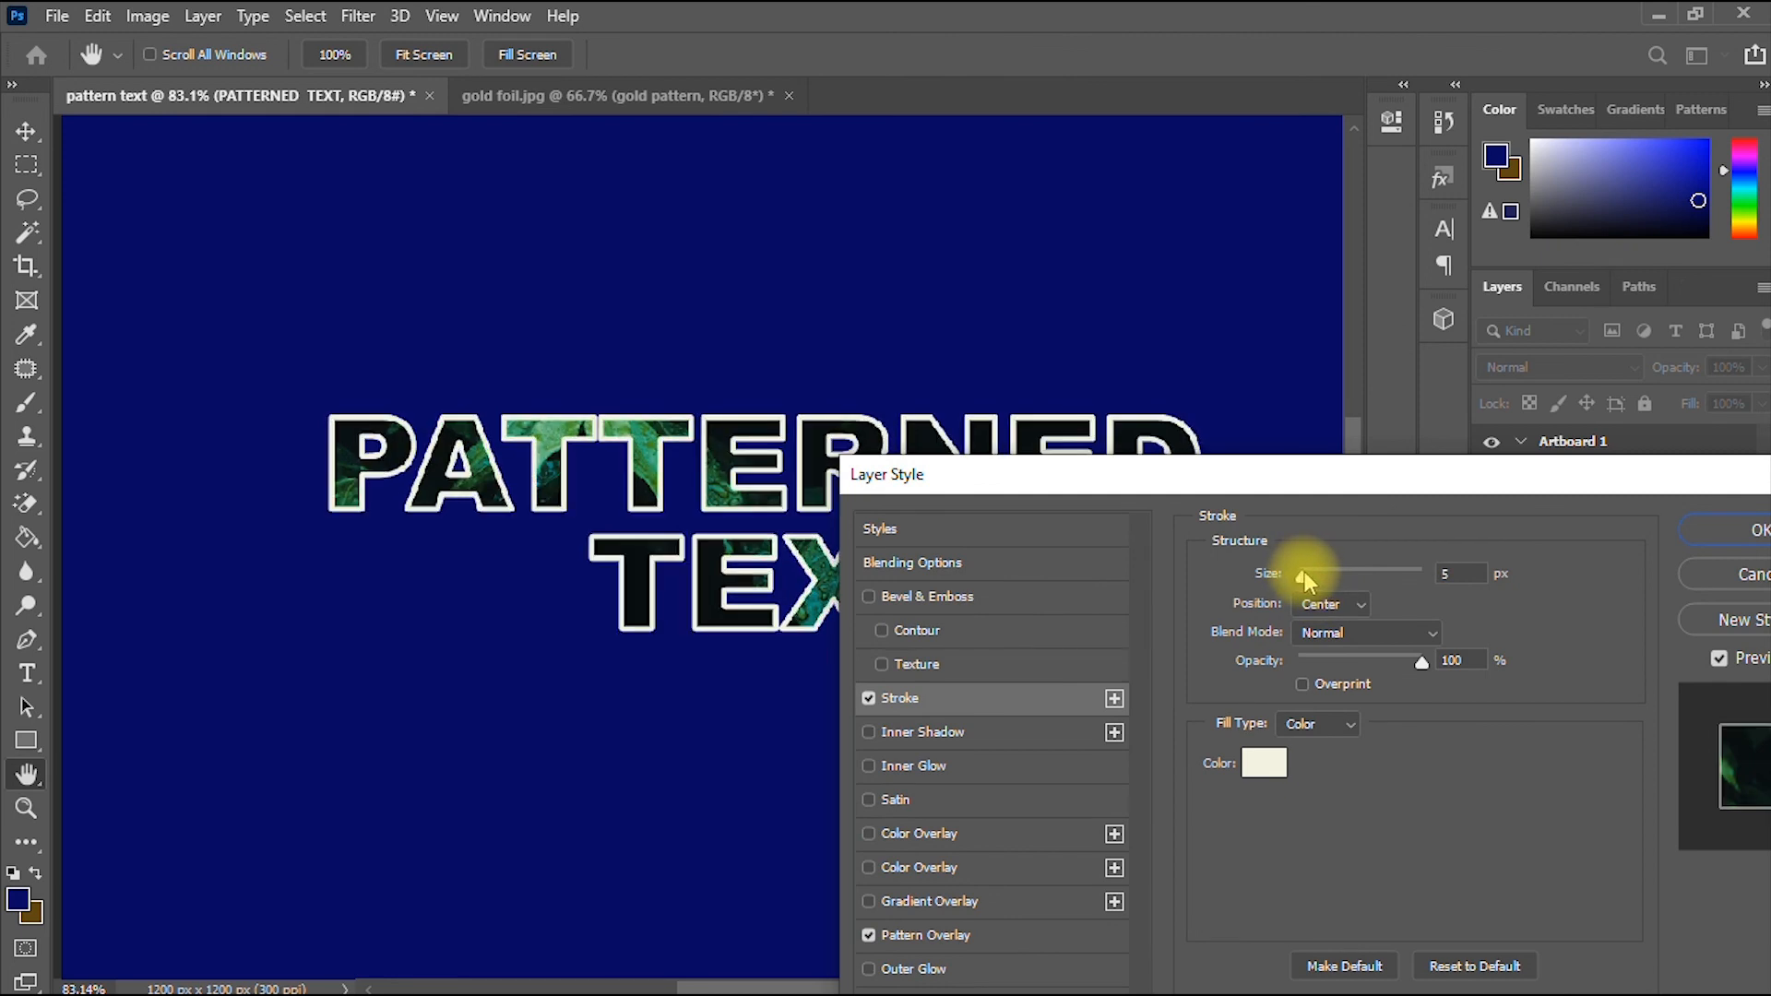
drag(1344, 486, 928, 396)
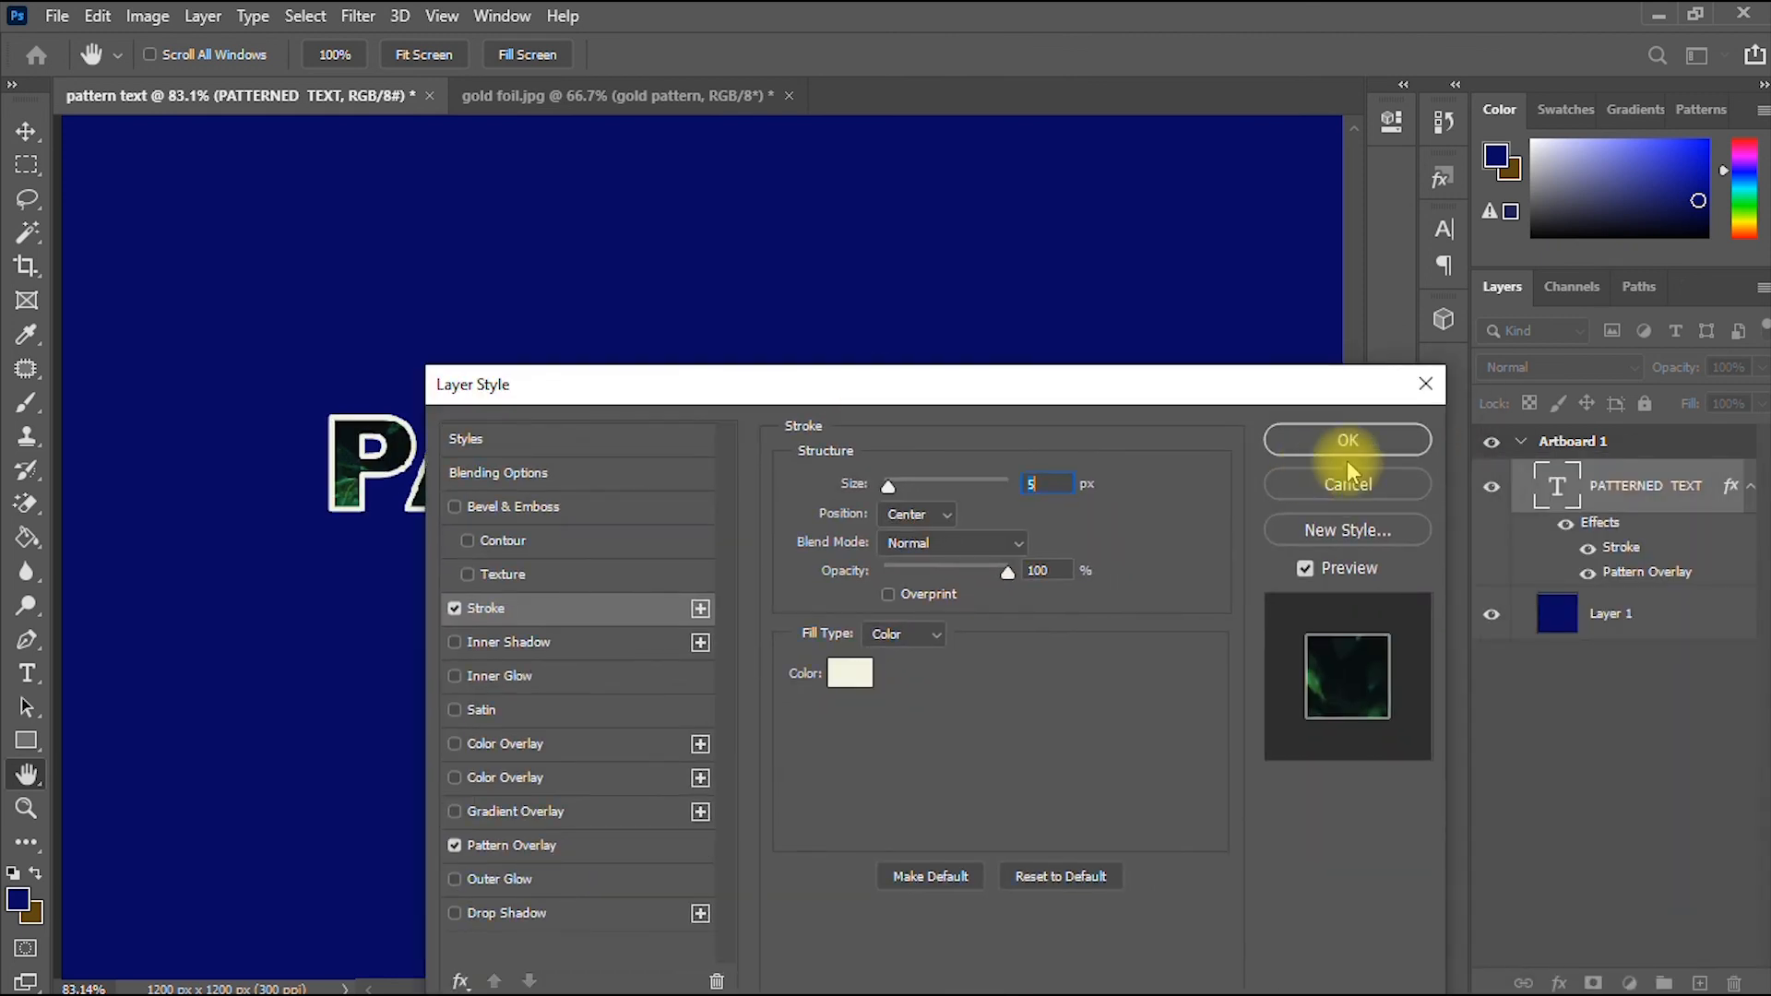
click(1343, 447)
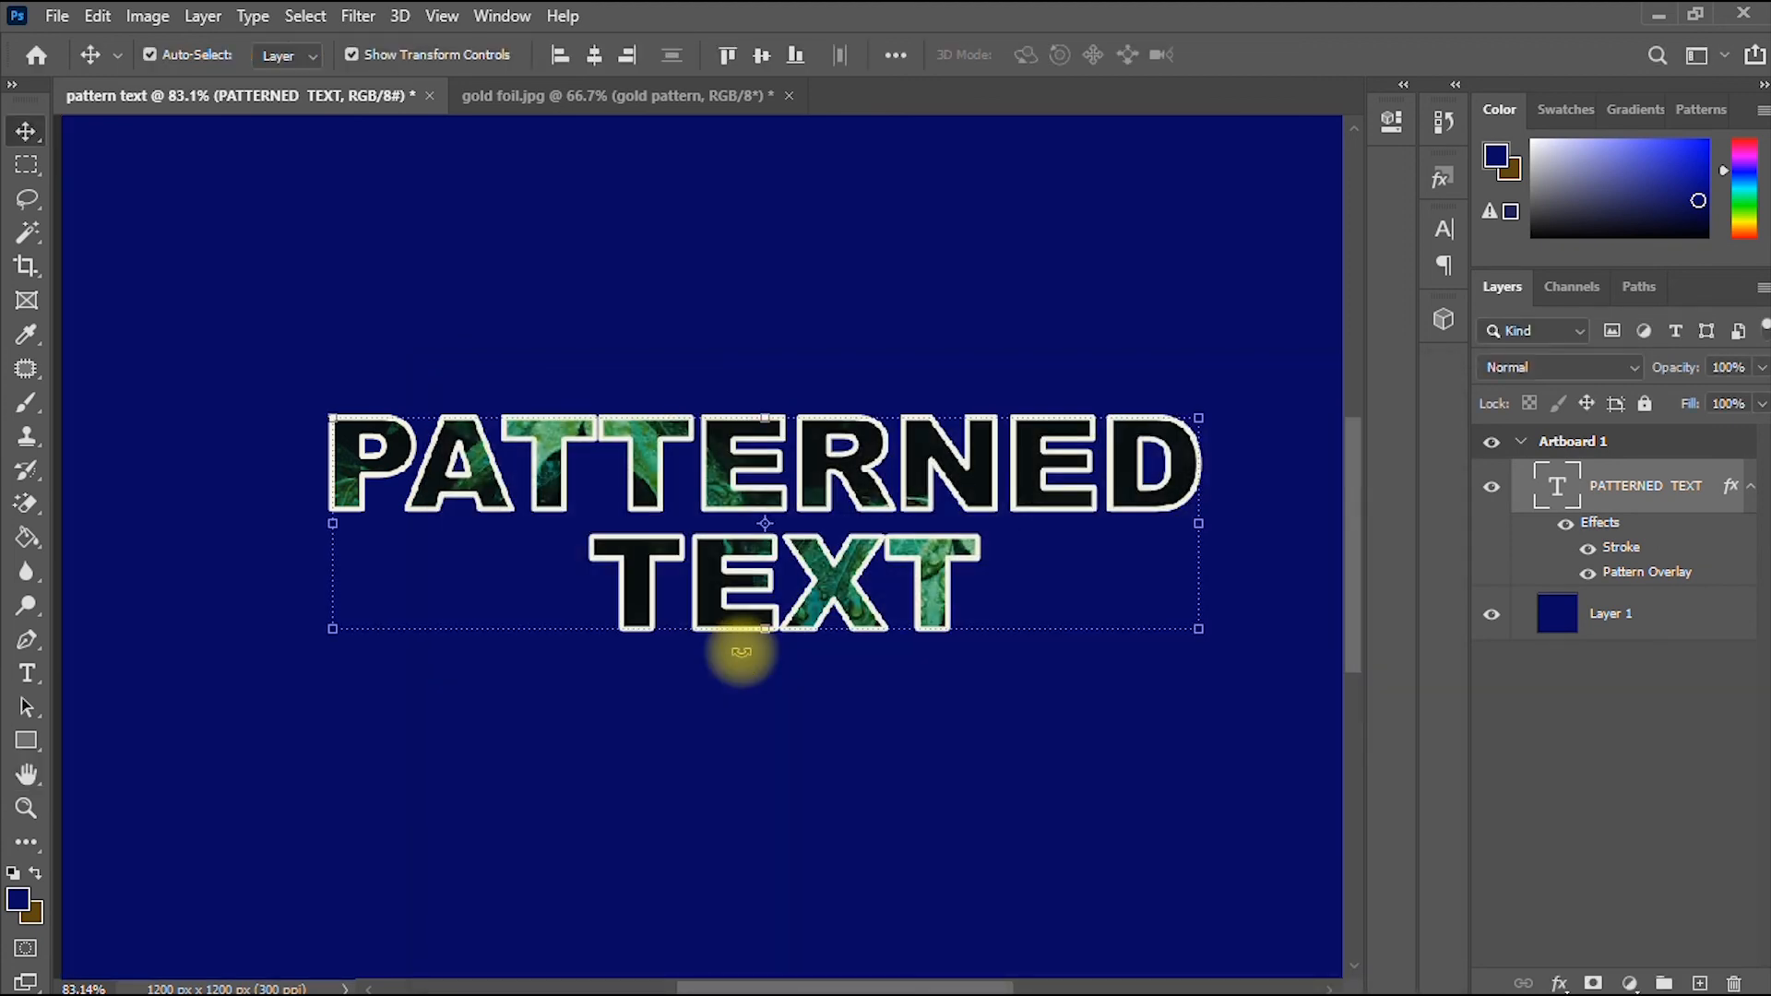
scroll(741, 651, down, 2)
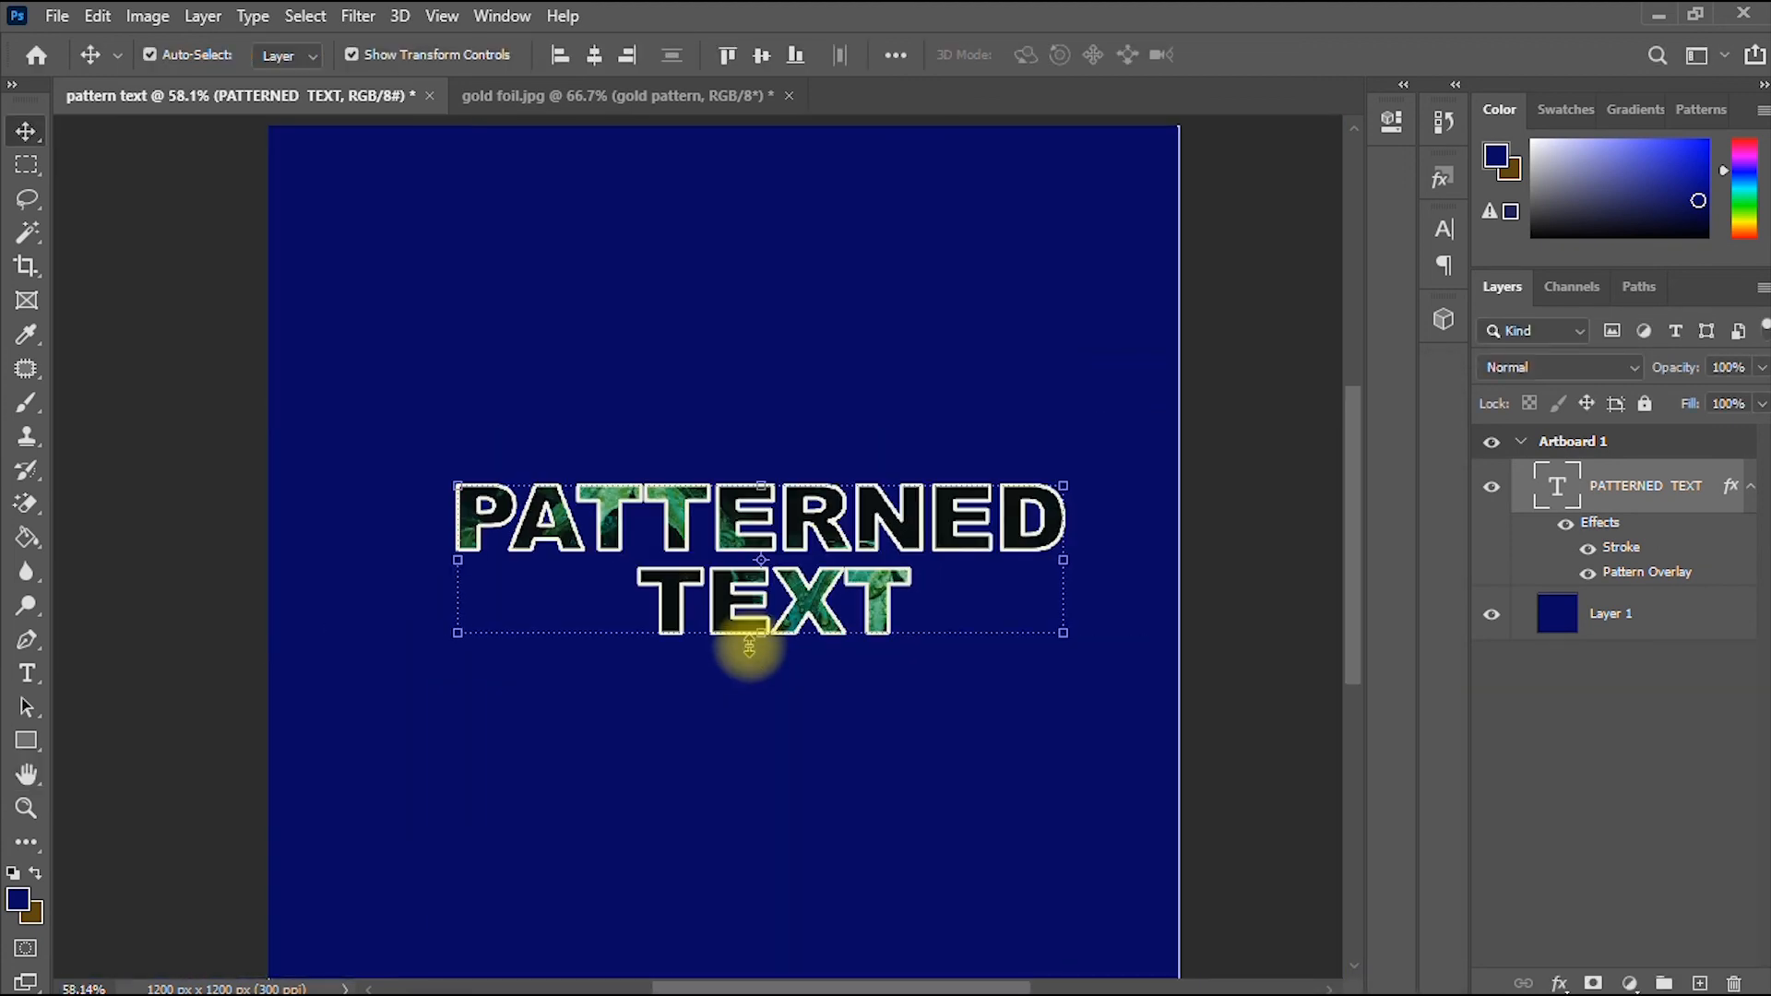
scroll(749, 646, up, 2)
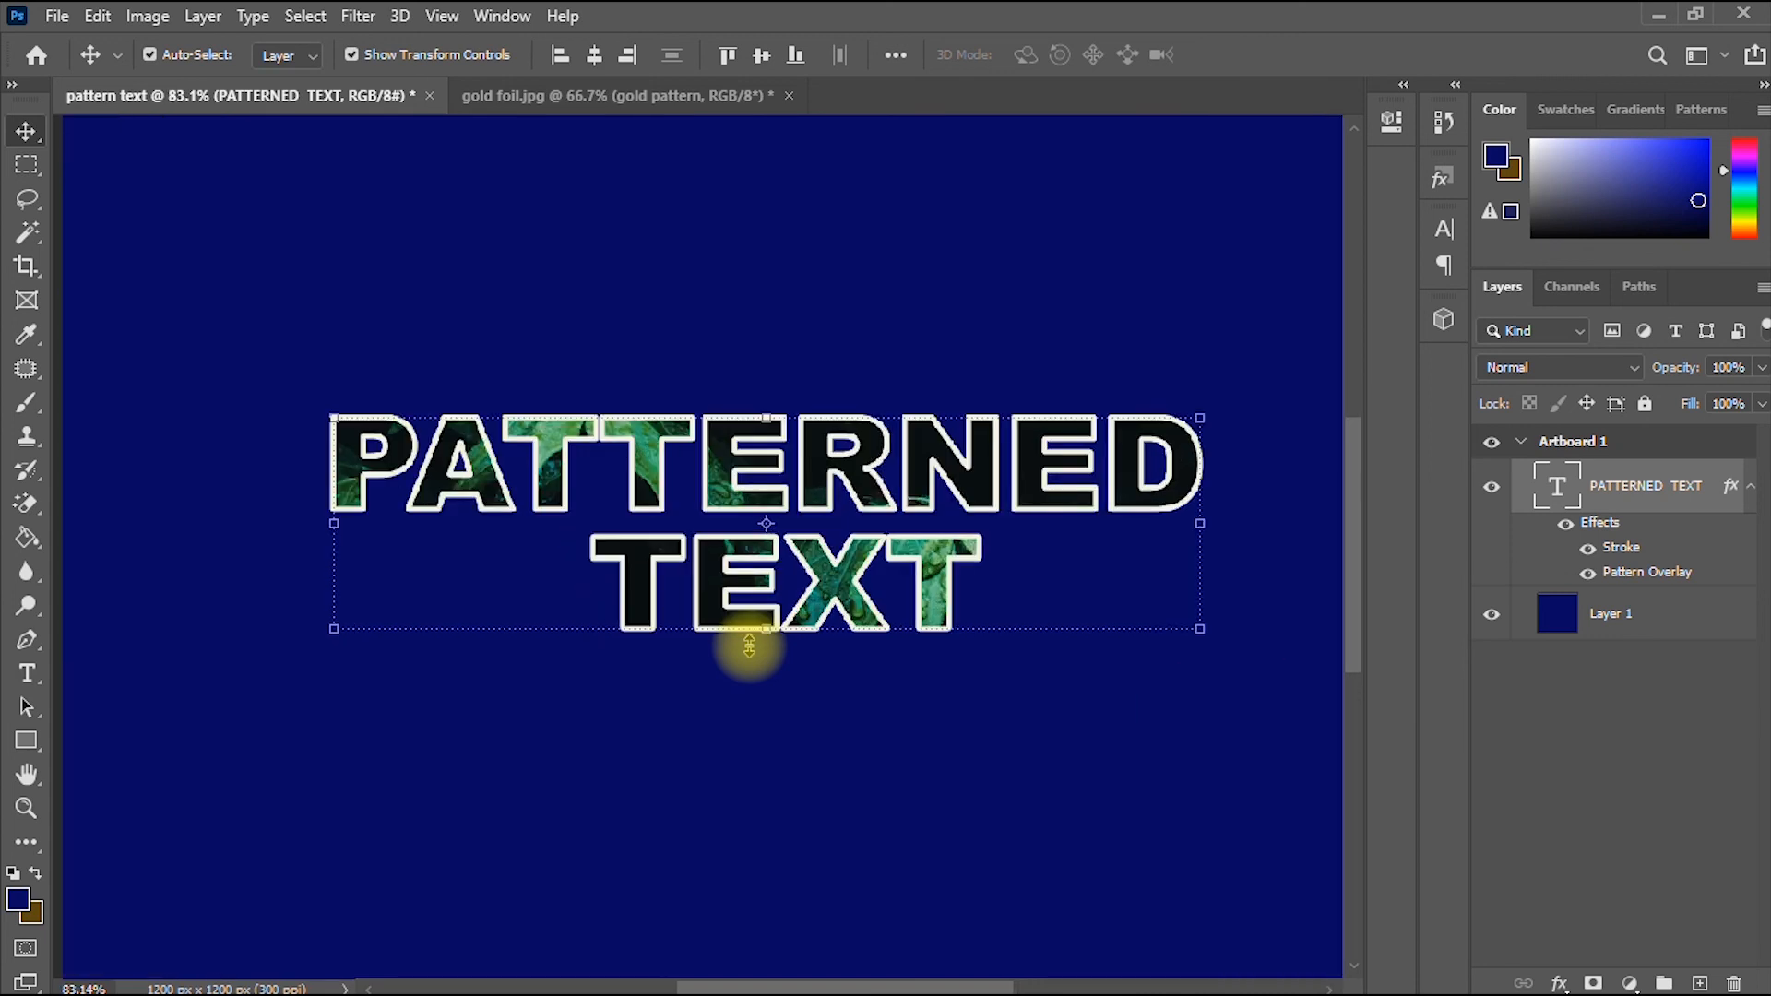